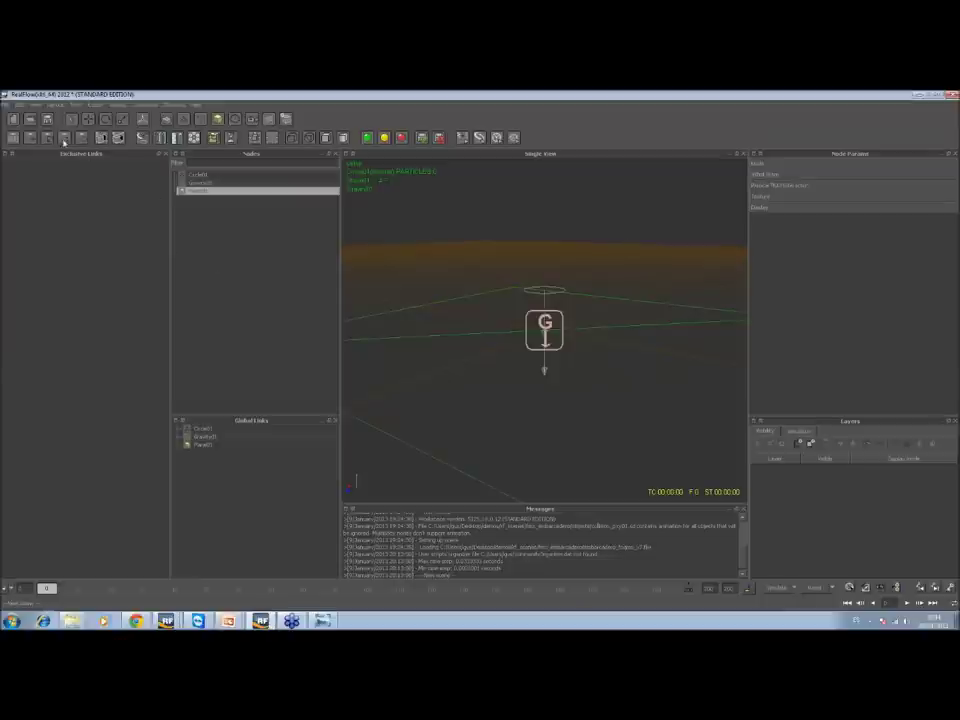
Load the simple.flw scene, run the simulation briefly while viewing the particles, then stop it
left_click(47, 119)
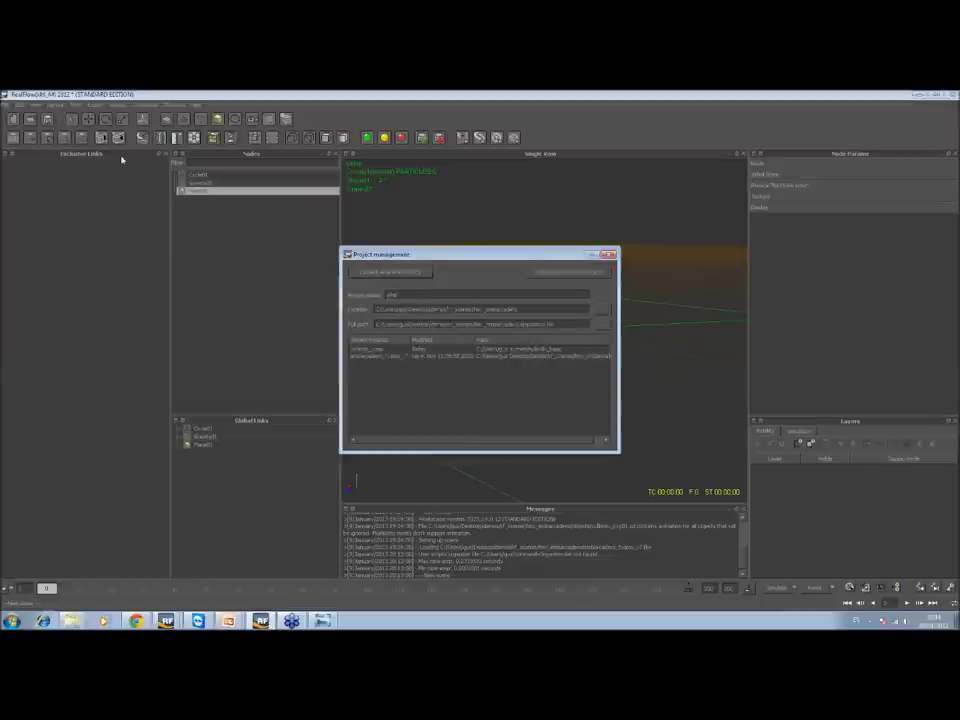
key("Return")
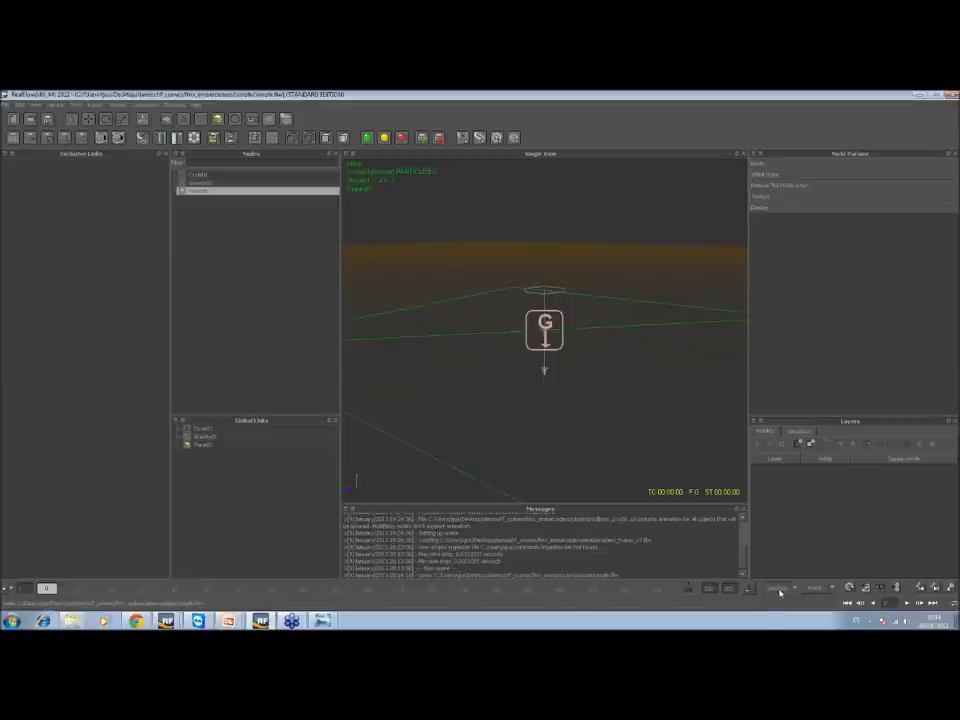
left_click(778, 589)
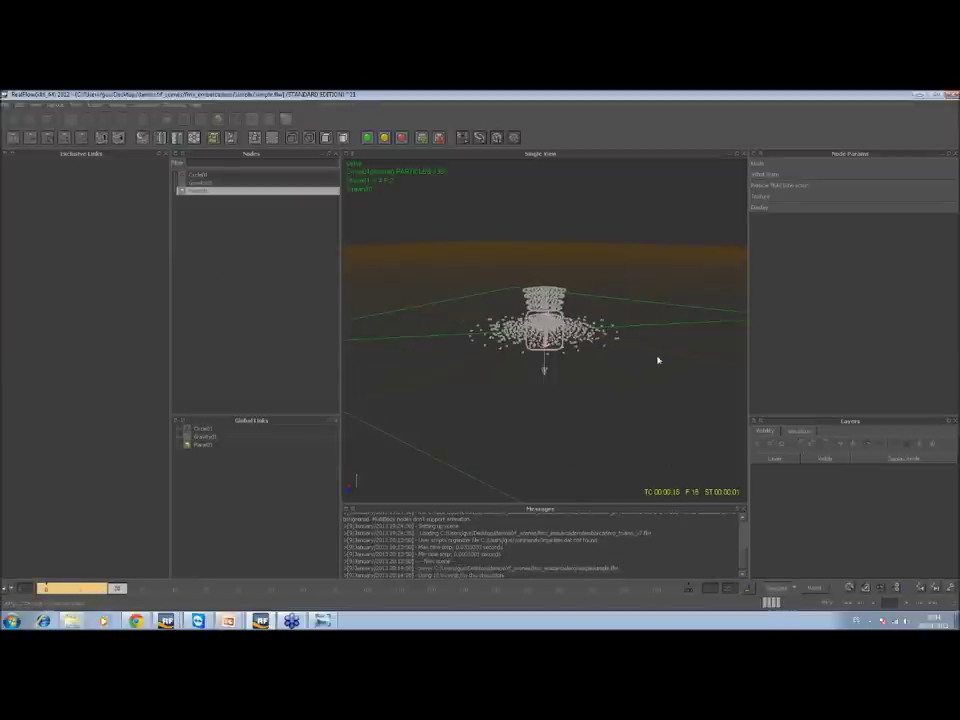
left_click(612, 348)
mouse_move(612, 348)
left_mouse_down("alt")
mouse_move(612, 395)
mouse_move(605, 330)
left_mouse_up("alt")
left_click(778, 588)
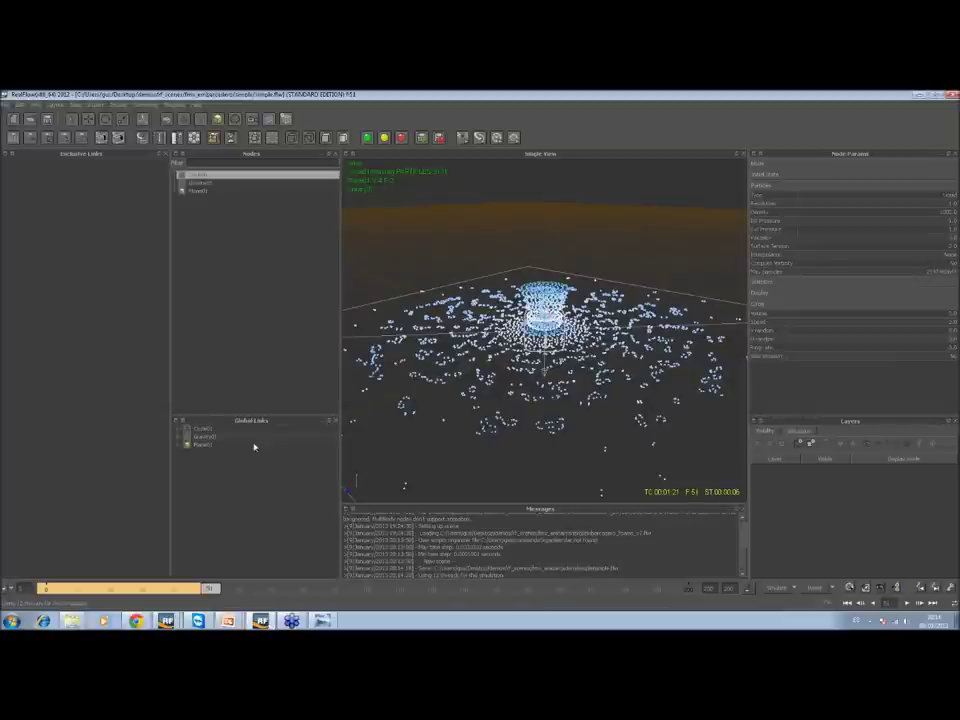
Delete the Circle01, Gravity01 and Plane01 global links and drag Circle01 into Exclusive Links
left_click(204, 443)
left_click(205, 437)
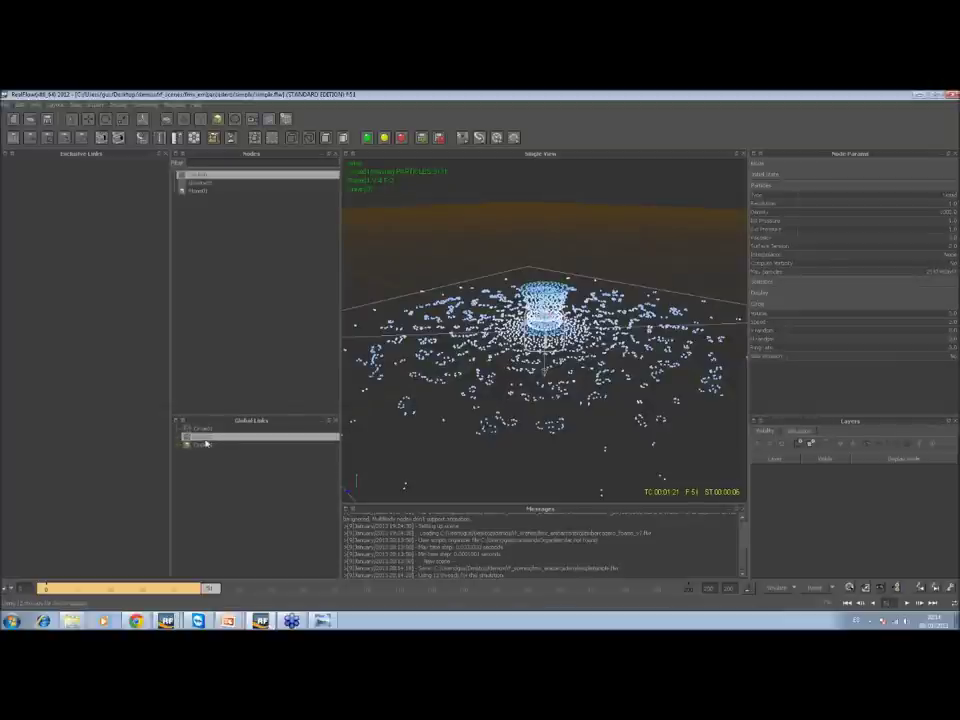
left_click(208, 429)
left_click(208, 444, "shift")
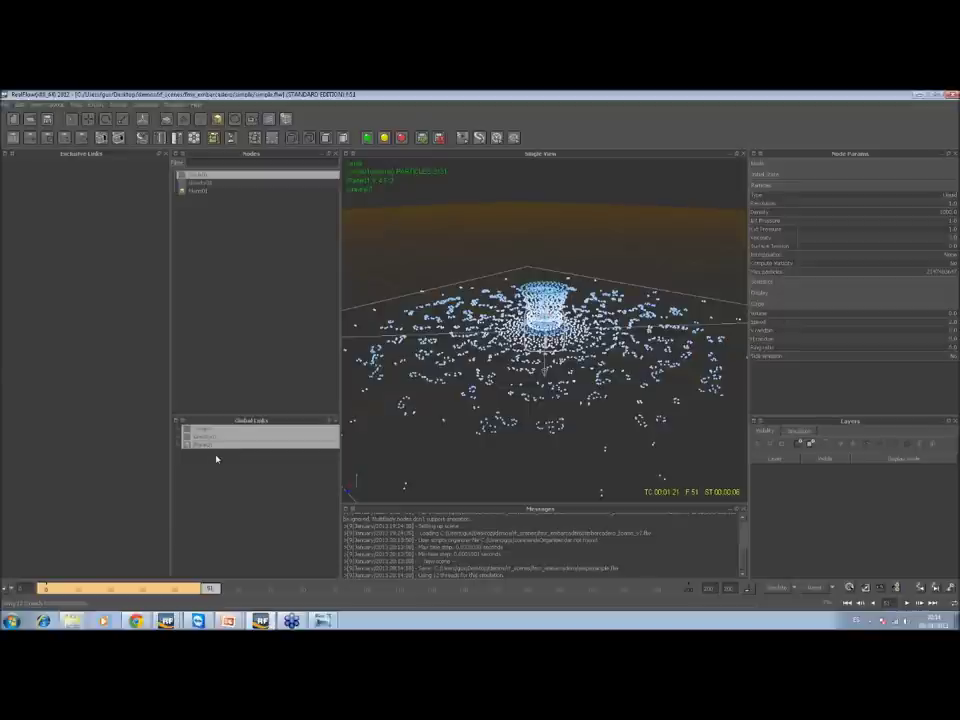
key("Delete")
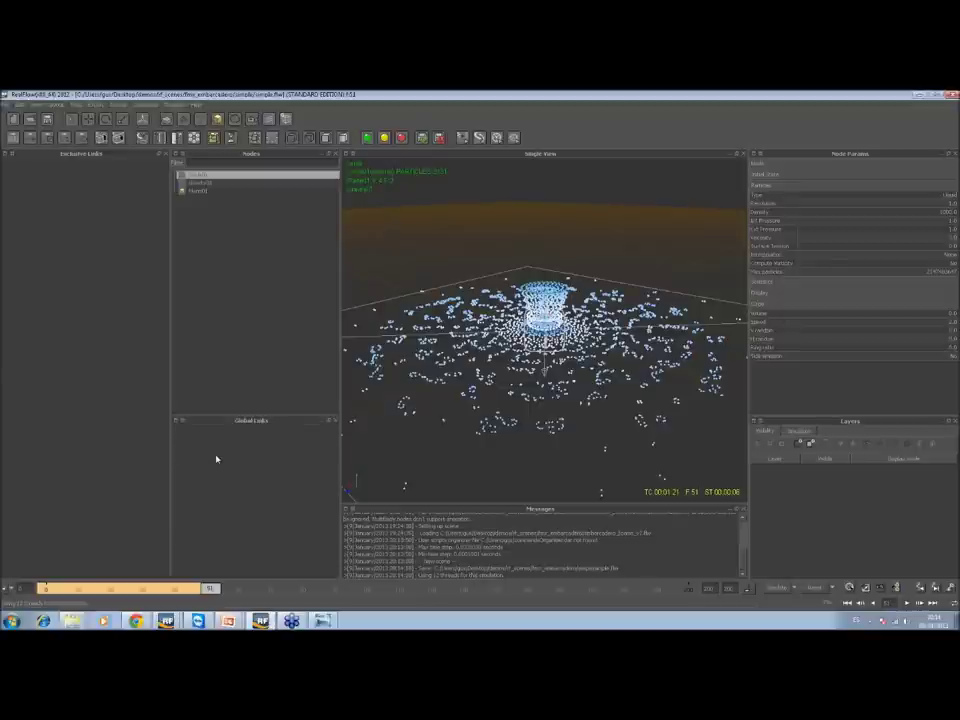
left_click_drag(206, 193, 124, 186)
left_click(47, 165)
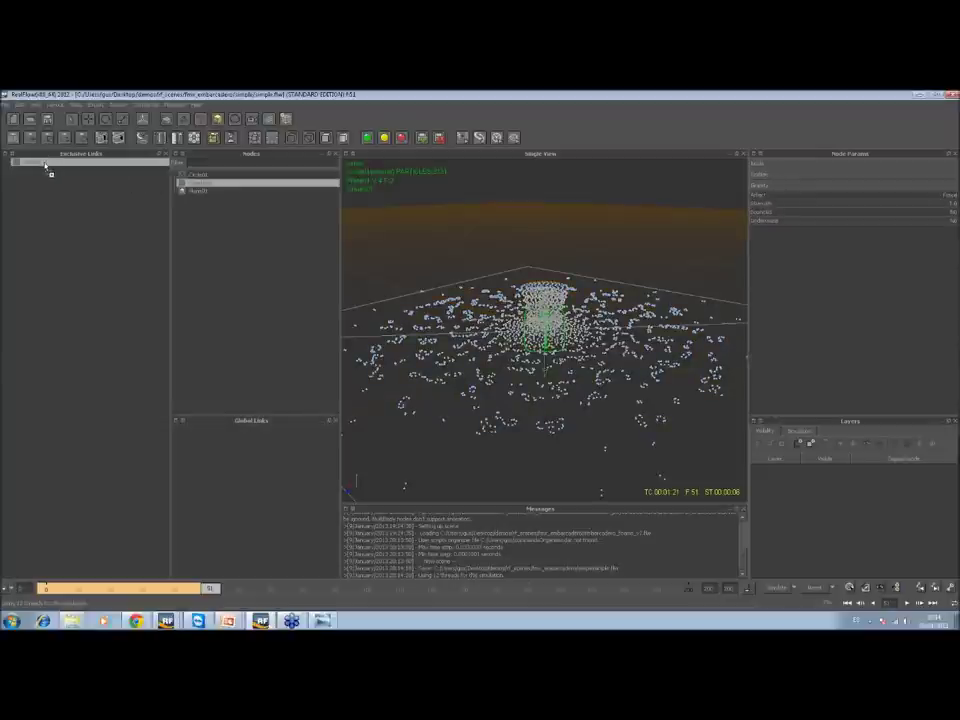
Expand the Circle01 exclusive link, reset the simulation with confirmation, and simulate again
left_click(193, 190)
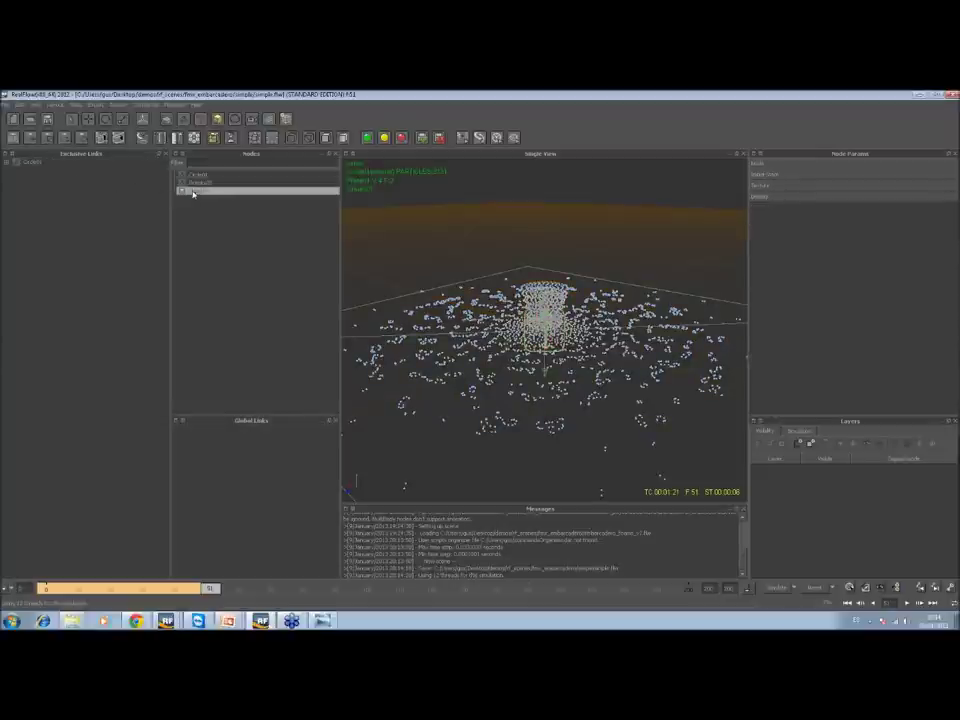
left_click(8, 162)
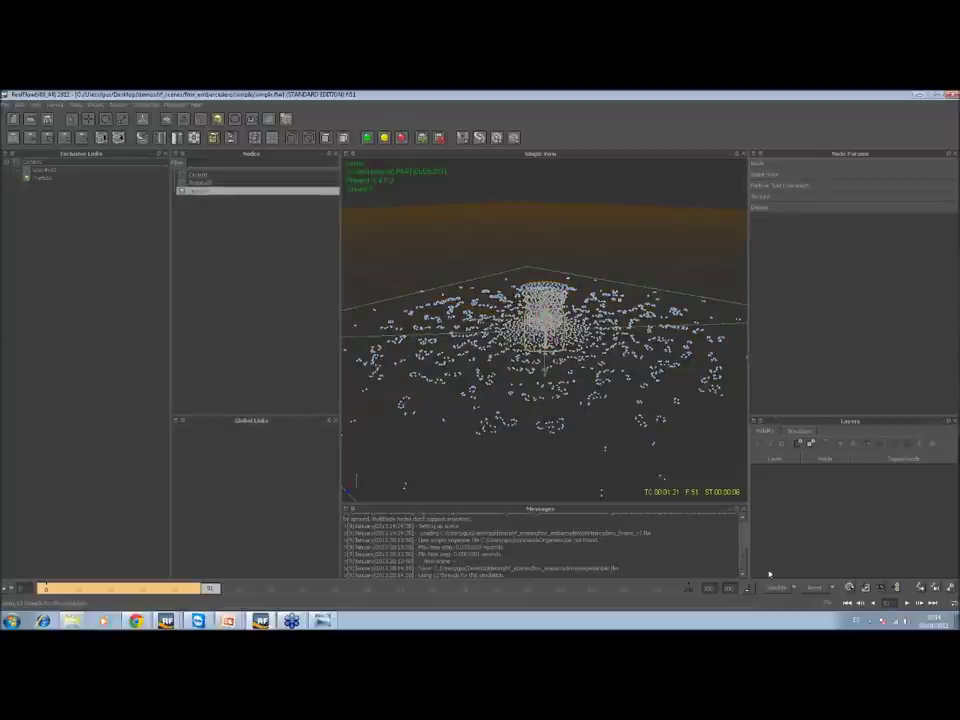
left_click(813, 589)
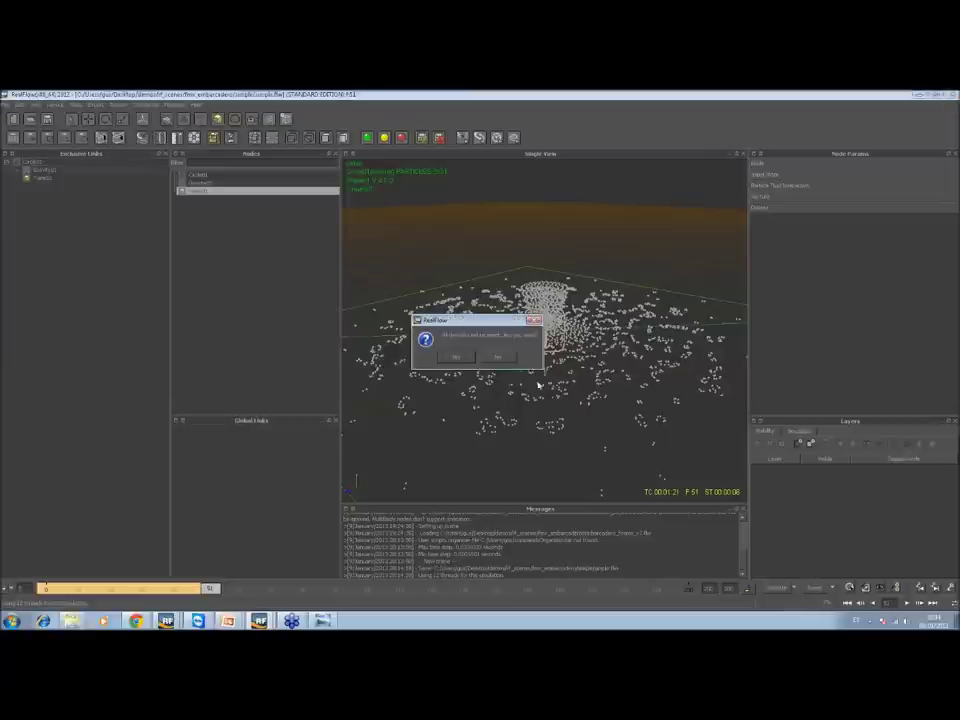
left_click(460, 360)
left_click(777, 588)
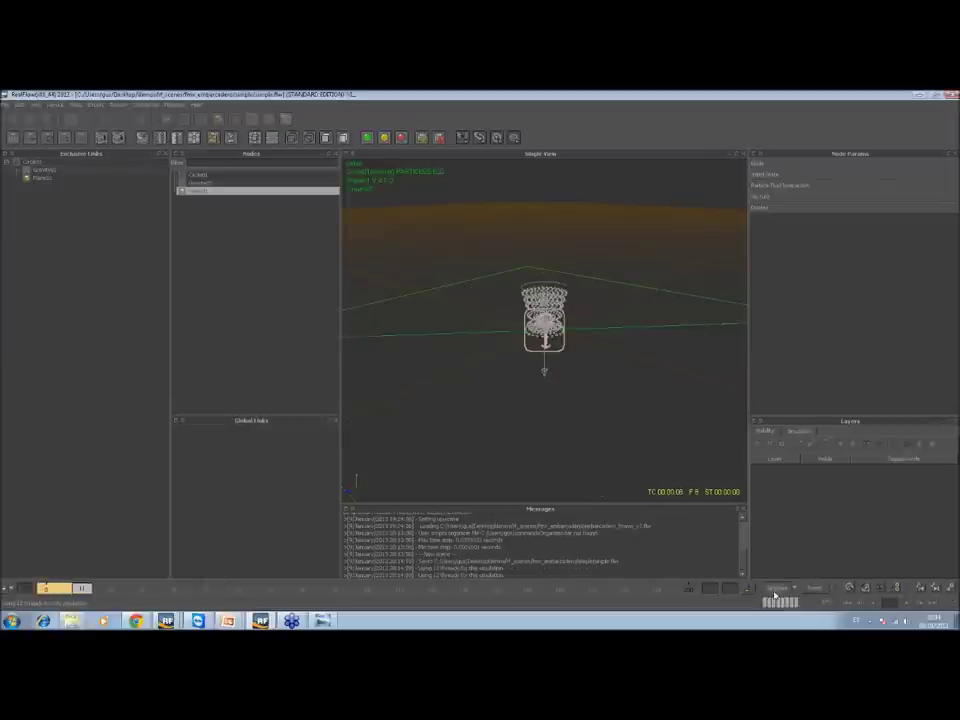
Inspect Circle01, Gravity01 and Plane01, and expand the Gravity01 exclusive link entry
left_click(572, 304)
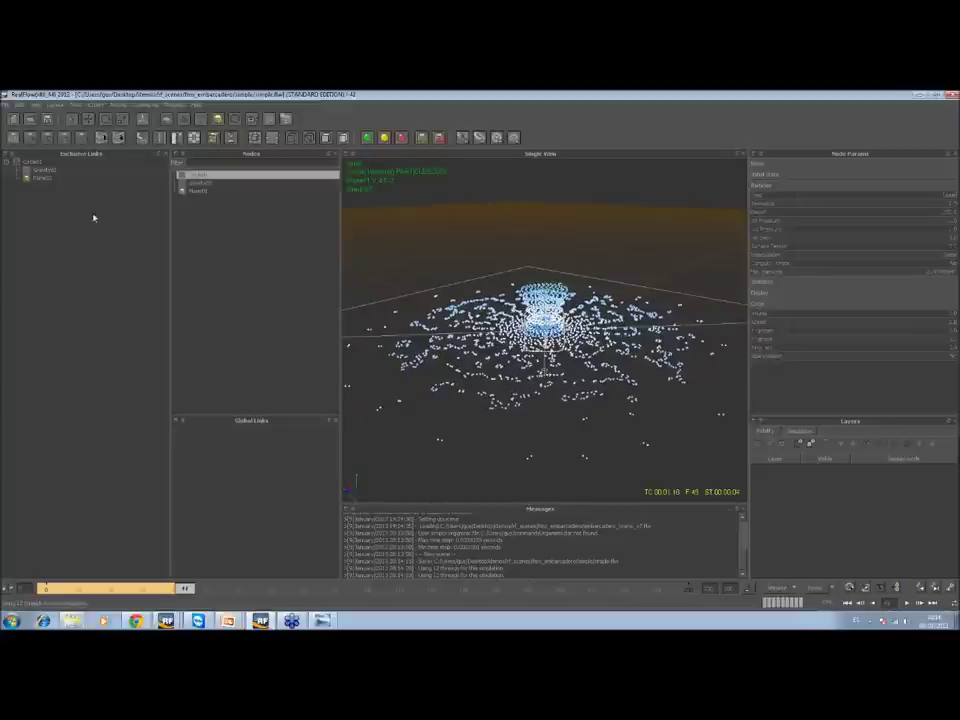
left_click(193, 183)
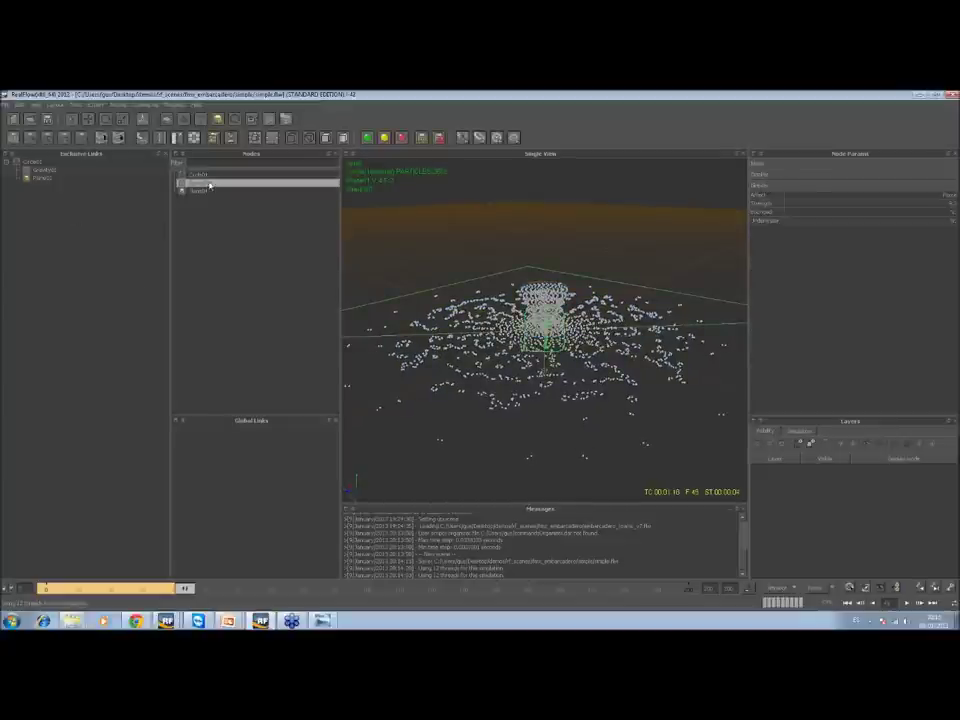
left_click(196, 190)
left_click(16, 187)
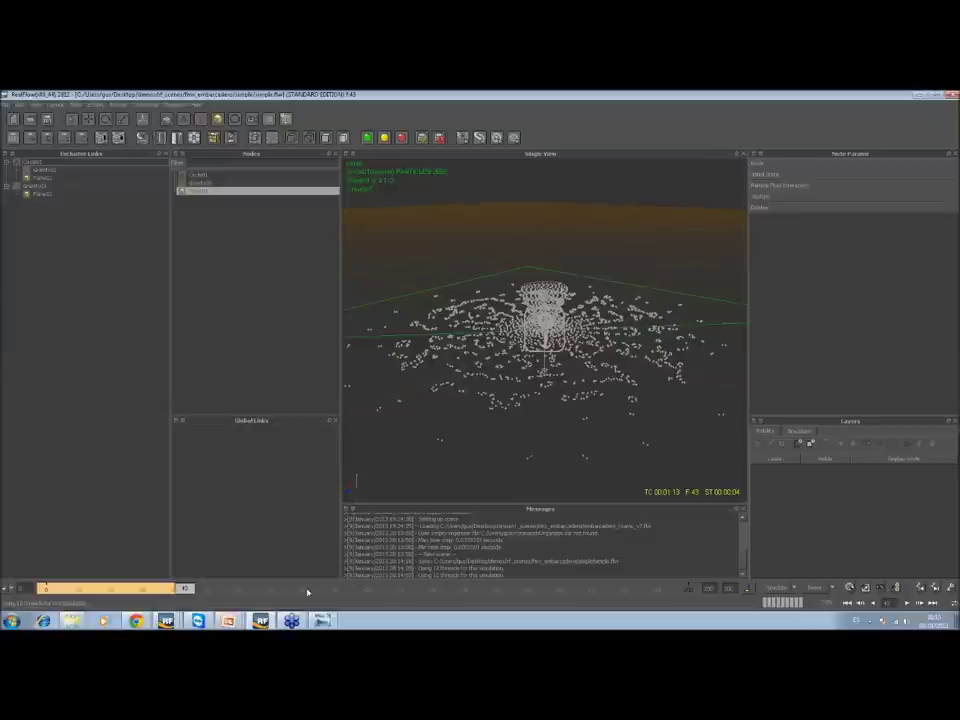
Load the recent embarcadero foam scene and orbit to a side-on view of the fluid domain
mouse_move(272, 625)
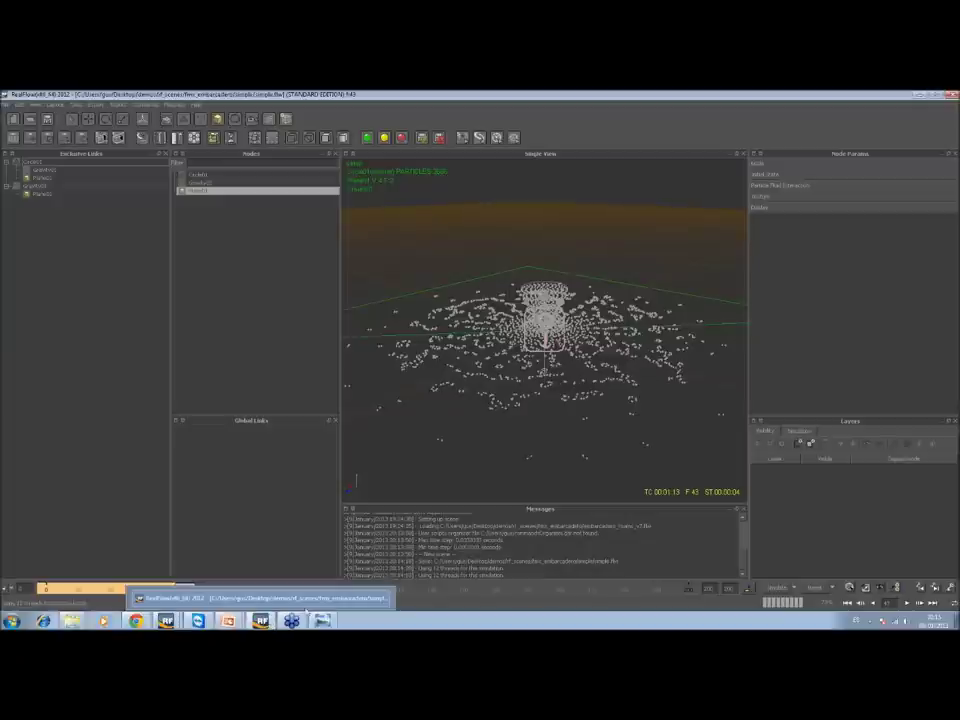
left_click(8, 104)
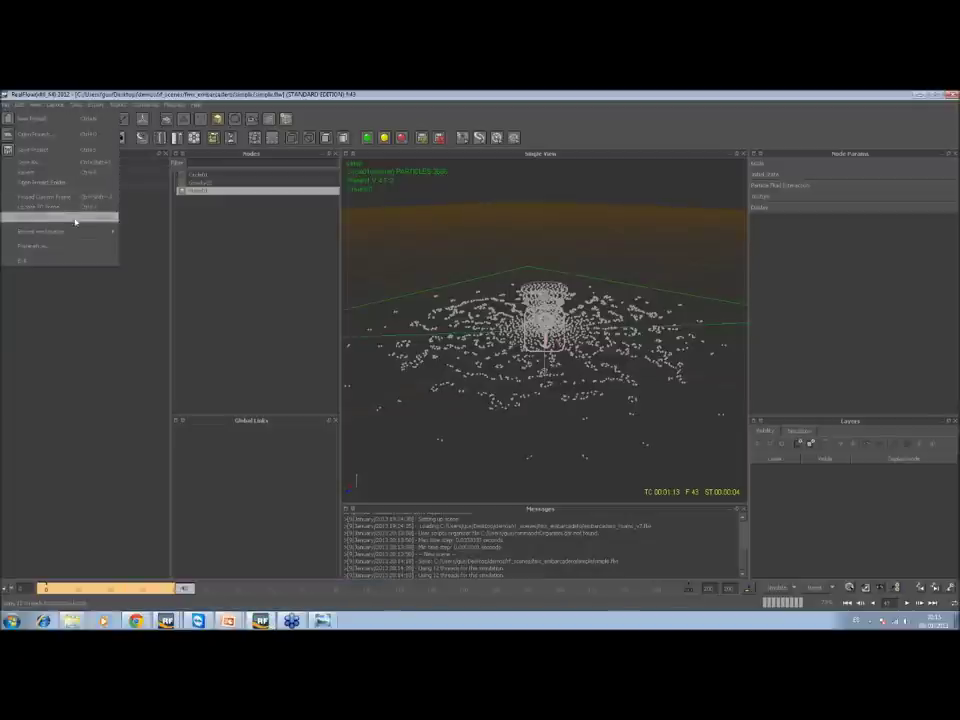
mouse_move(86, 231)
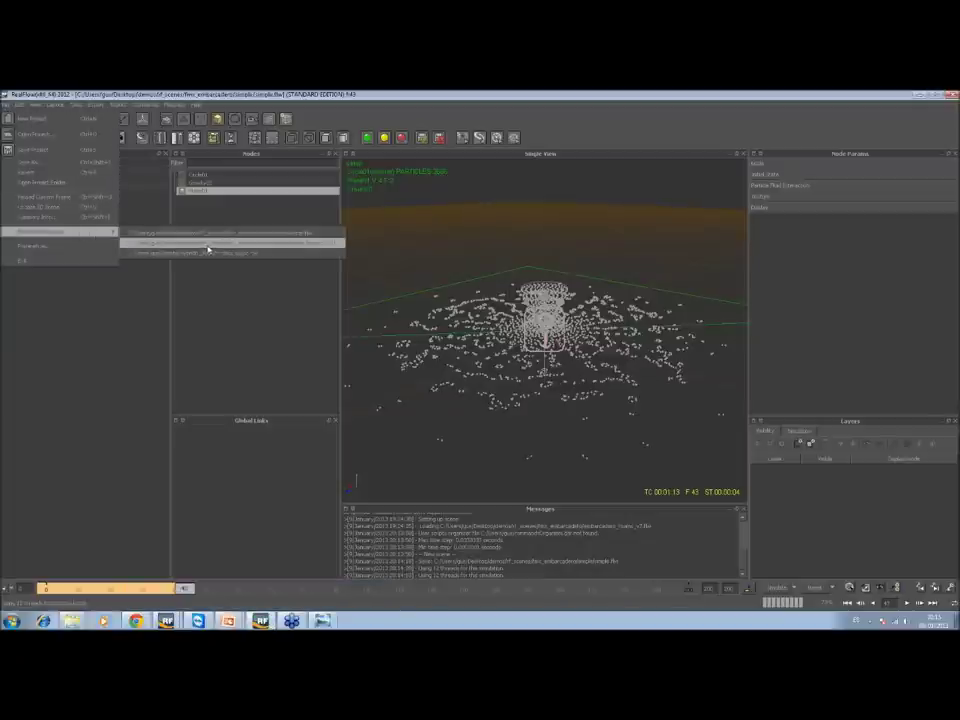
left_click(272, 244)
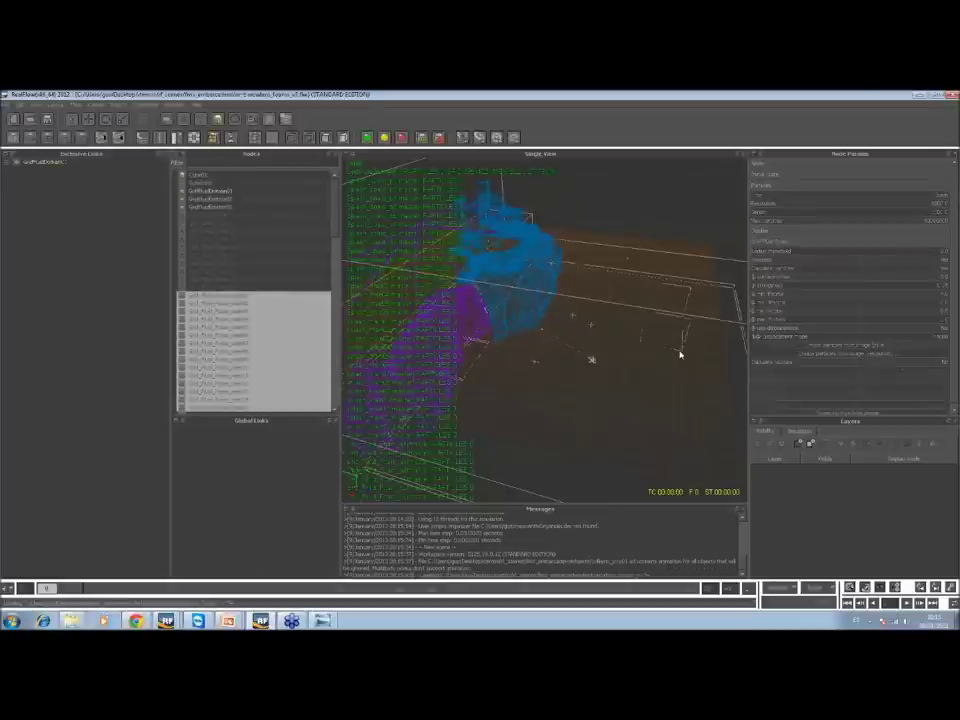
left_click_drag(564, 384, 632, 318, "alt")
left_click_drag(581, 358, 704, 303, "alt")
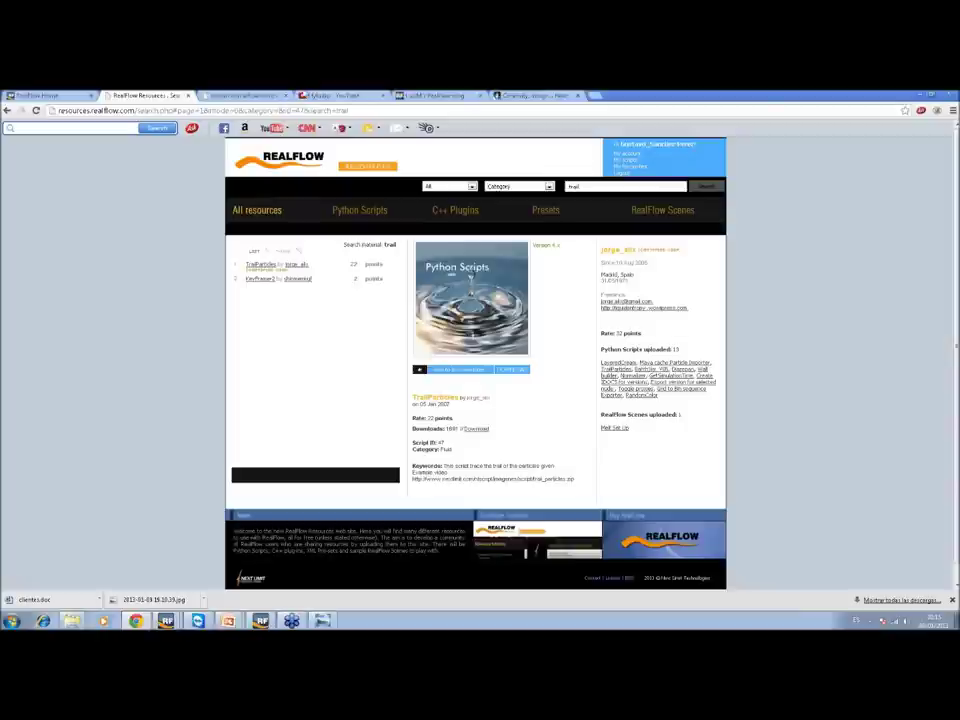
Play the RealFlow -- RenderKit -- Maxwell YouTube video, then rotate the embarcadero fluid view
left_click(344, 96)
left_click(274, 283)
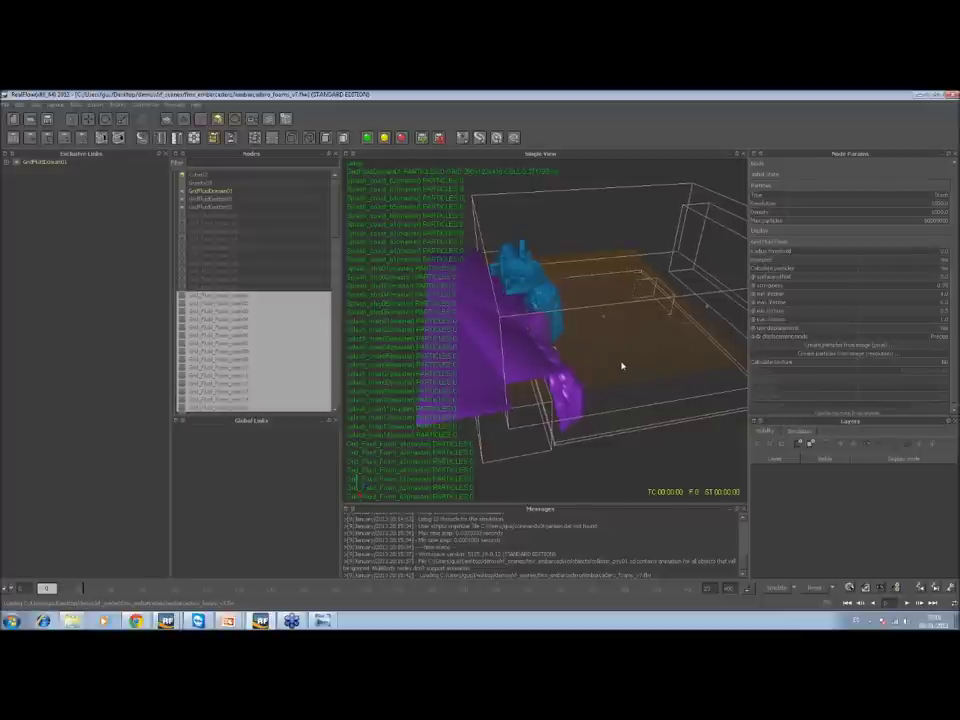
left_click_drag(621, 366, 540, 350, "alt")
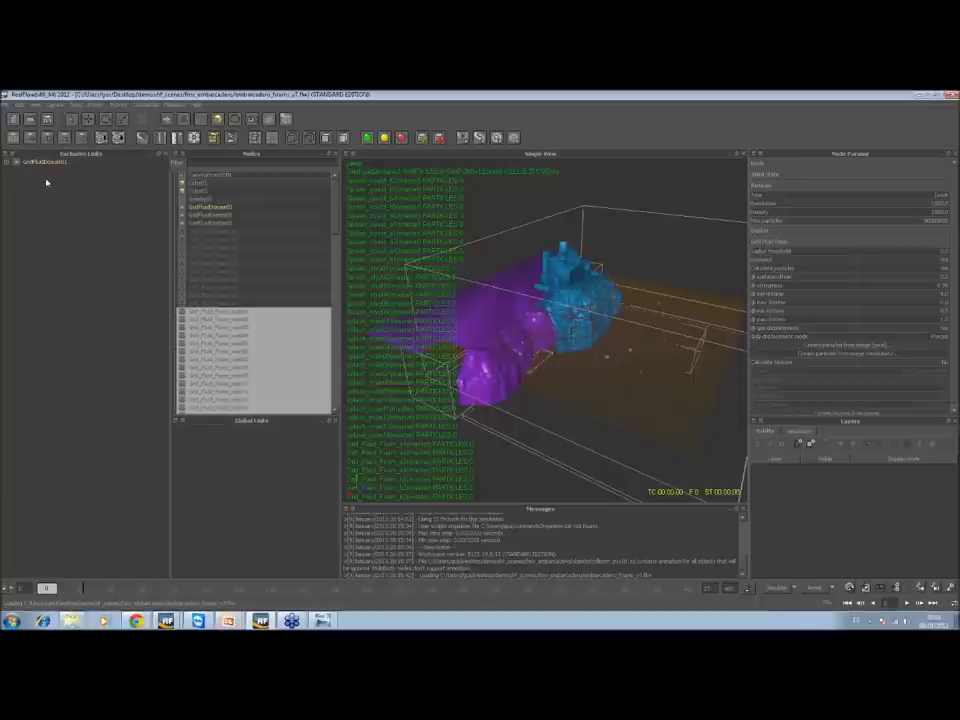
Expand GridFluidDomain01's exclusive links and browse its child nodes' parameters
left_click(7, 161)
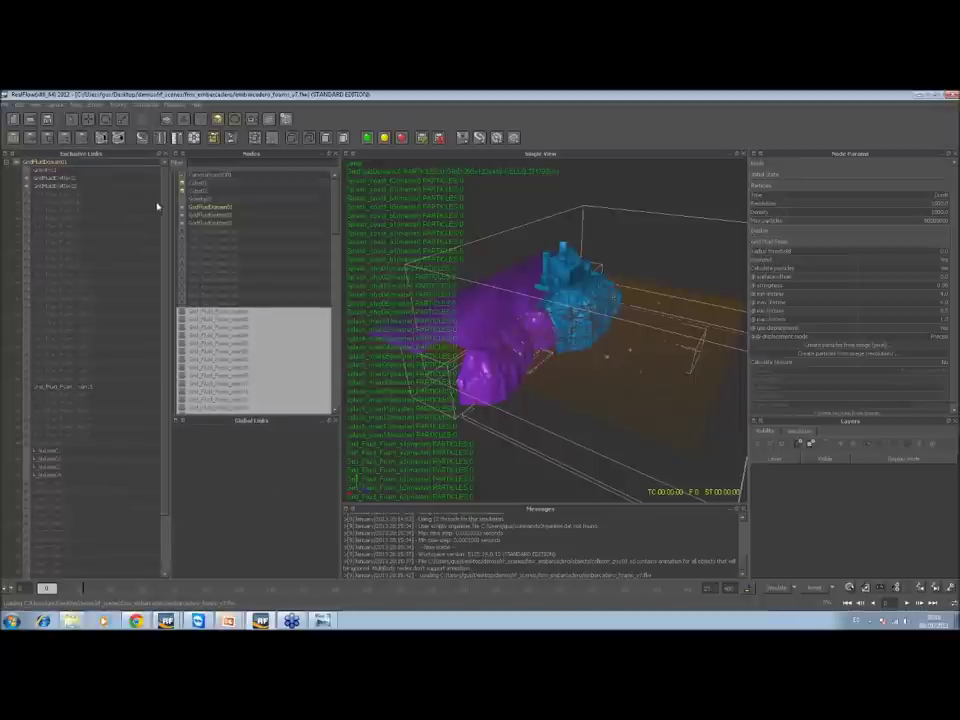
scroll(157, 359, "down", 3)
scroll(168, 300, "up", 3)
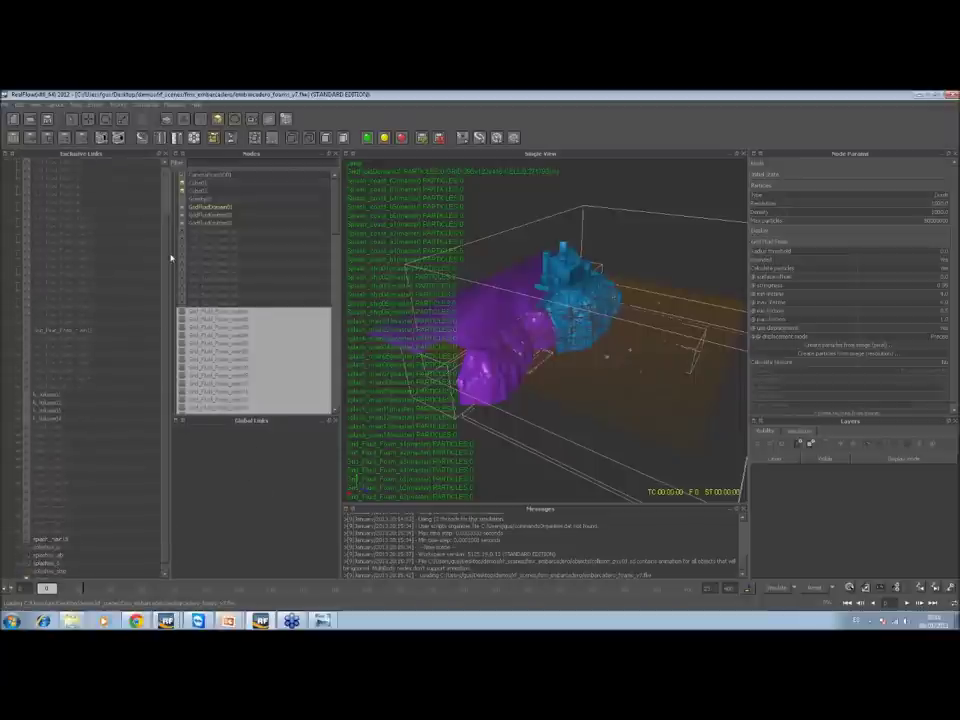
left_click_drag(335, 203, 190, 204)
left_click(173, 205)
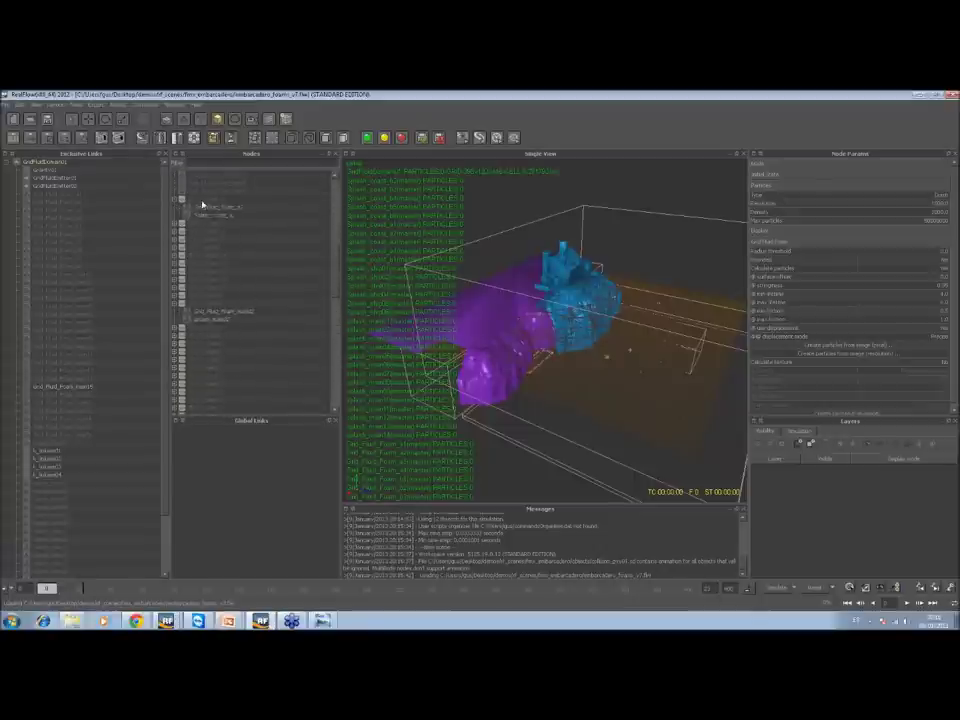
left_click(201, 200)
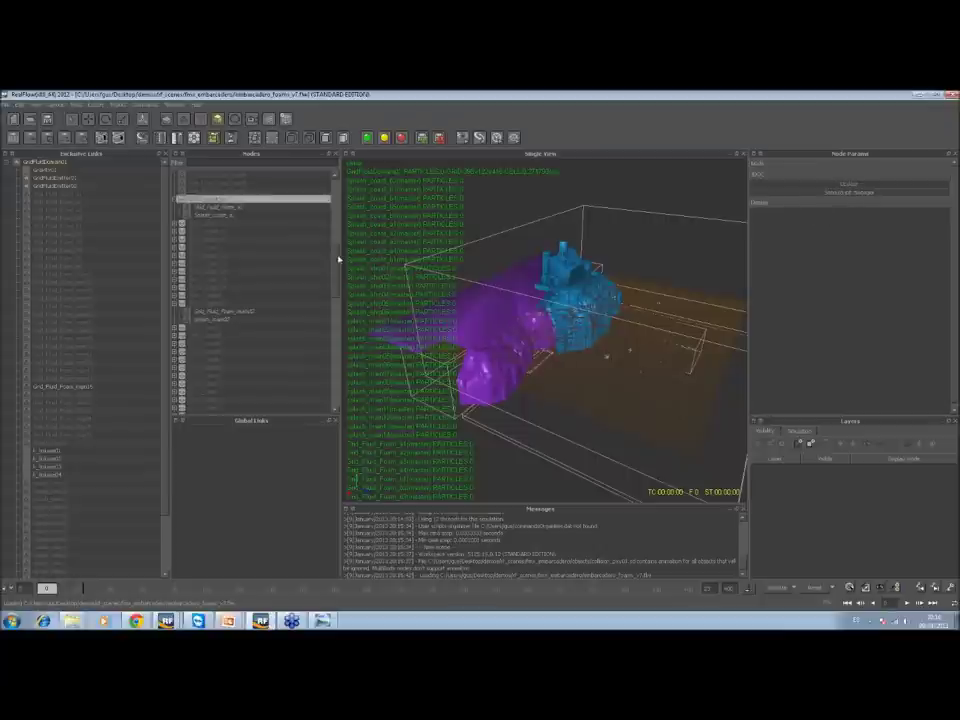
scroll(328, 306, "down", 5)
scroll(315, 380, "up", 3)
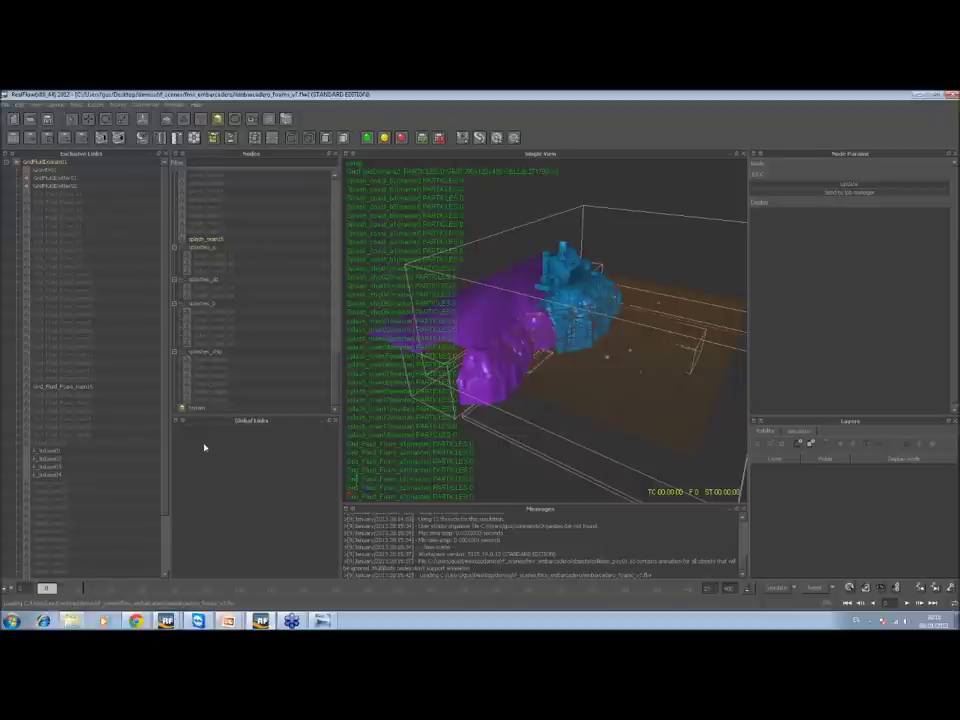
scroll(337, 367, "up", 5)
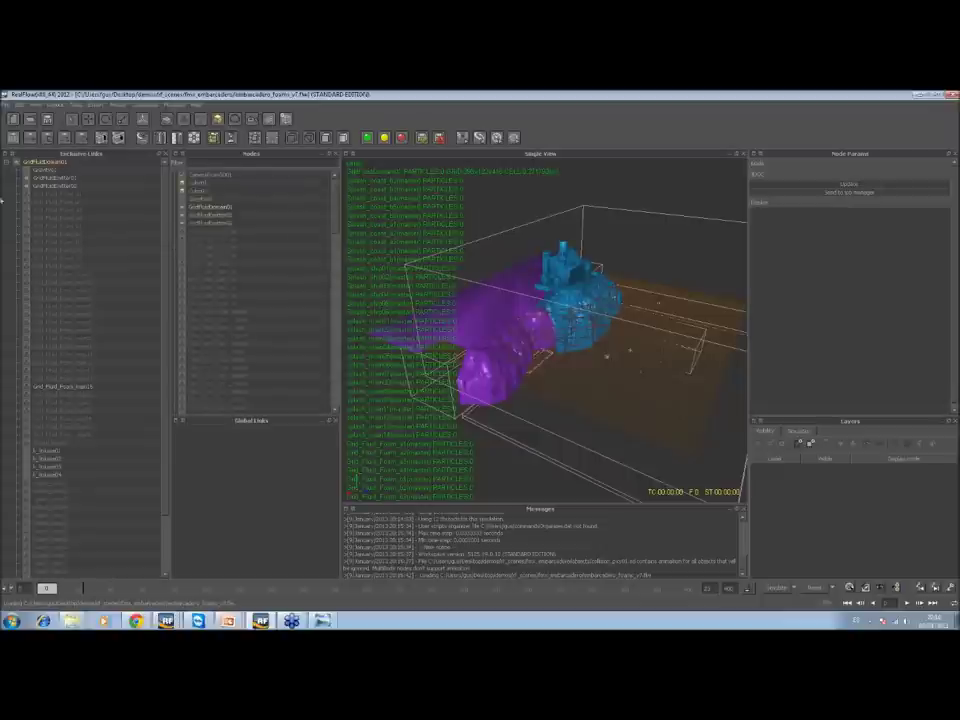
Collapse and re-expand the GridFluidDomain01 link tree, then minimize RealFlow
left_click(9, 162)
double_click(37, 163)
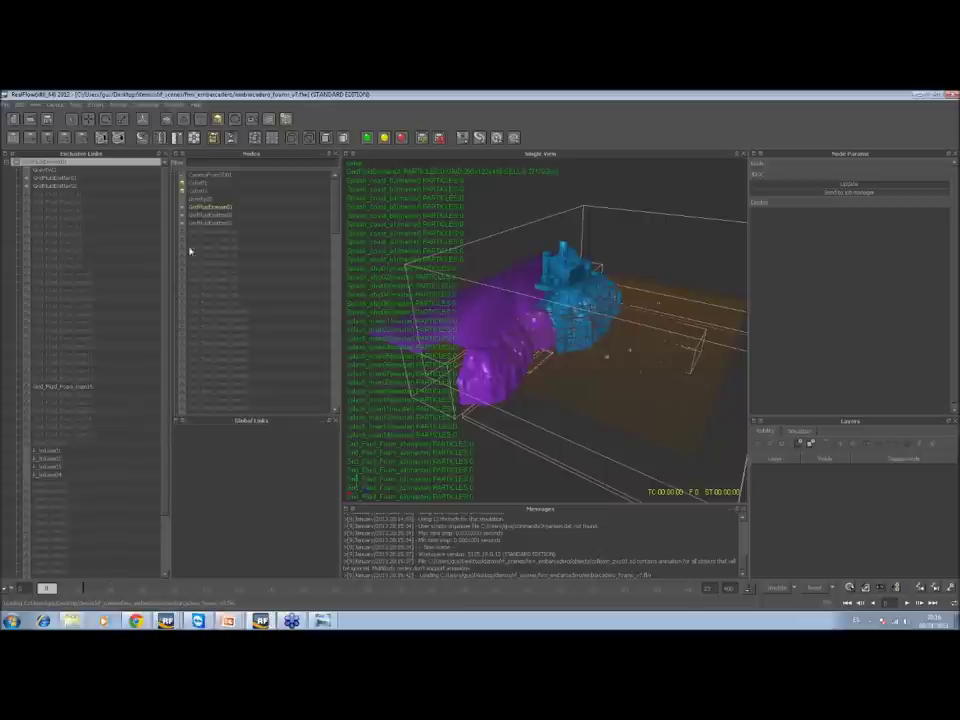
left_click(918, 95)
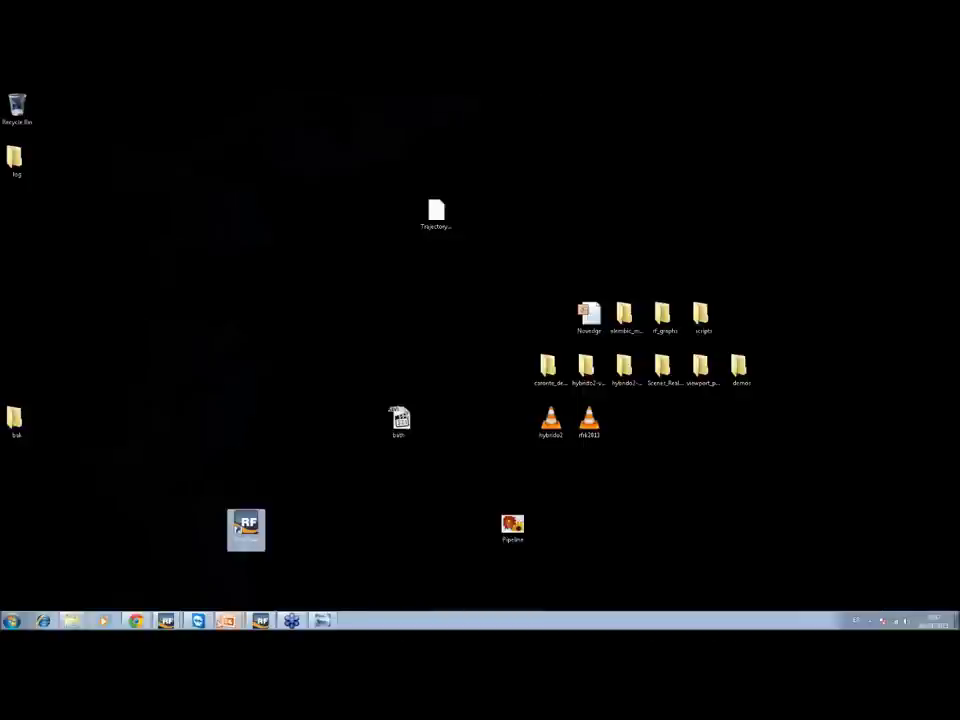
Launch RealFlow 2013 from the desktop, close Project management, and tilt the perspective grid
mouse_move(166, 620)
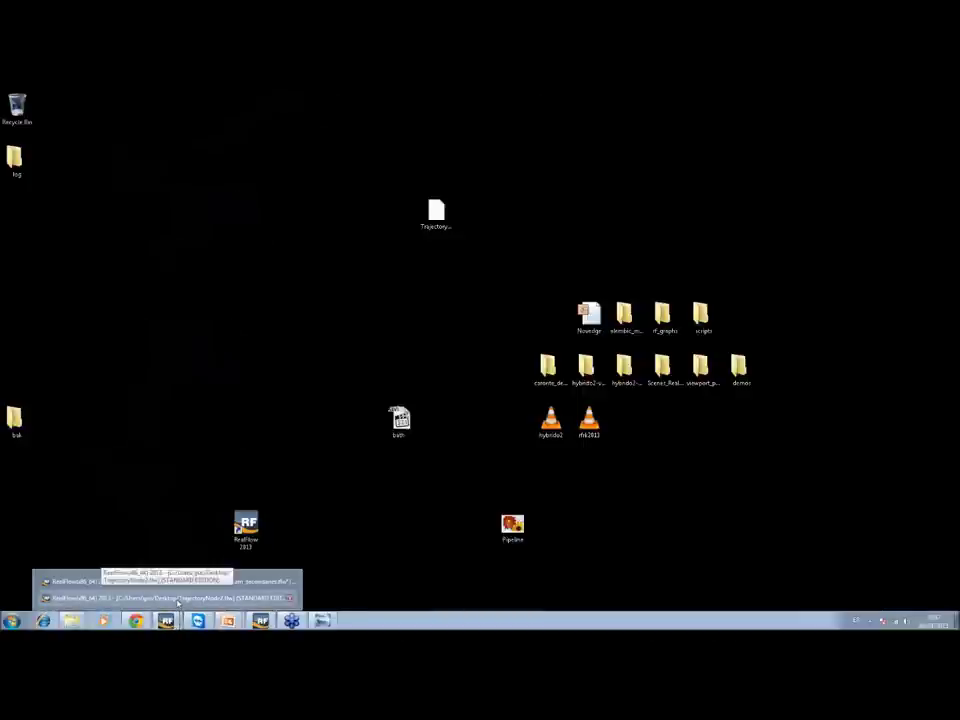
double_click(247, 527)
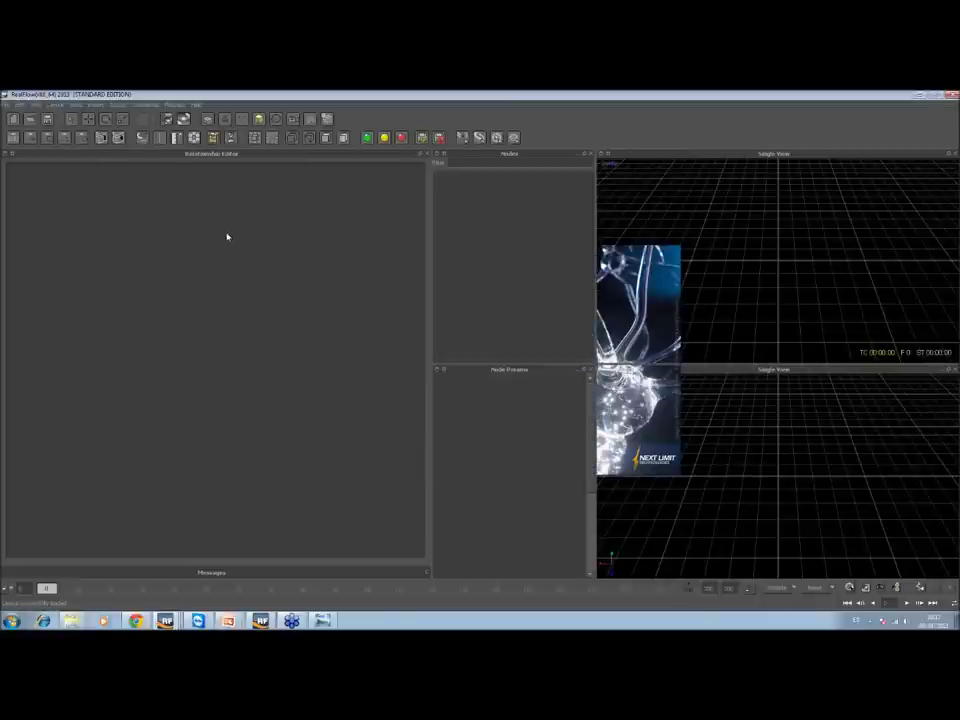
left_click(608, 255)
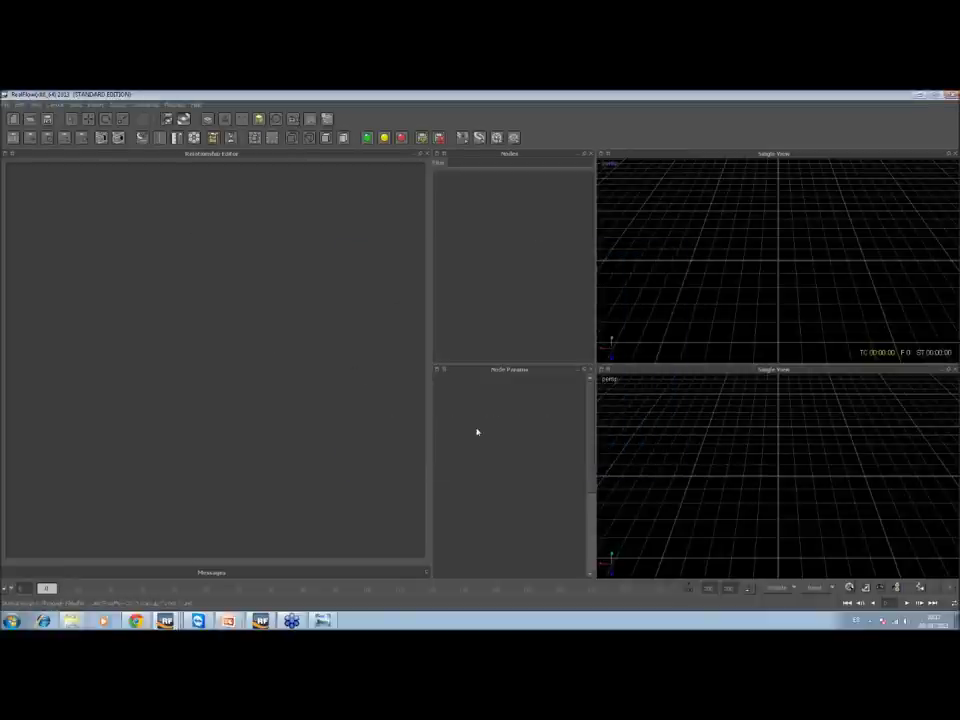
left_click_drag(780, 478, 720, 445, "alt")
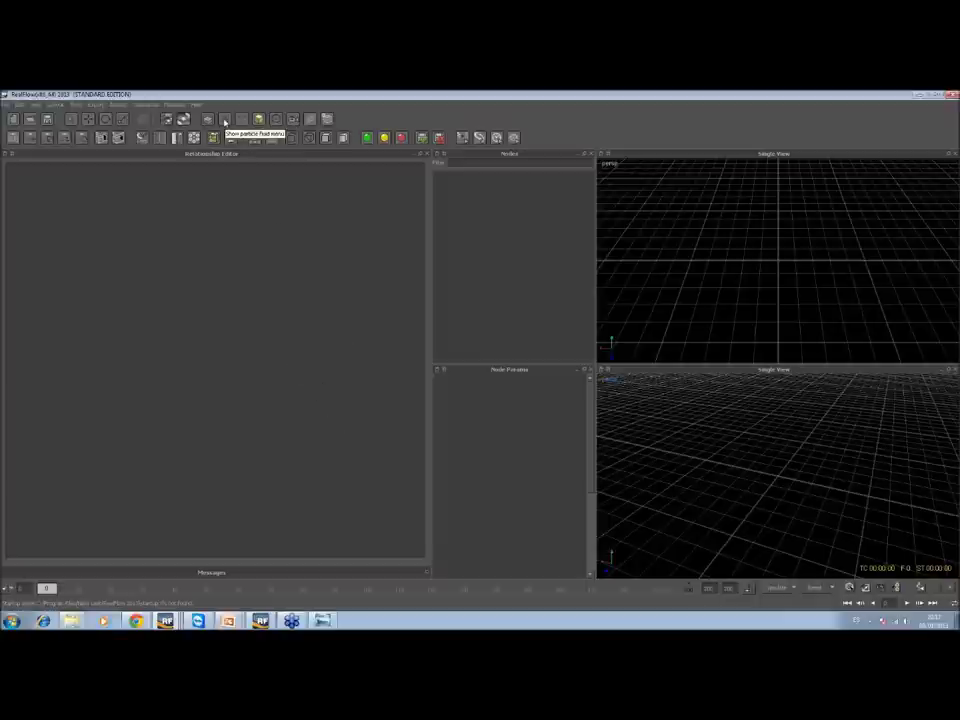
Add a Circle emitter and position Circle01 in the middle of the Relationship Editor
left_click(226, 121)
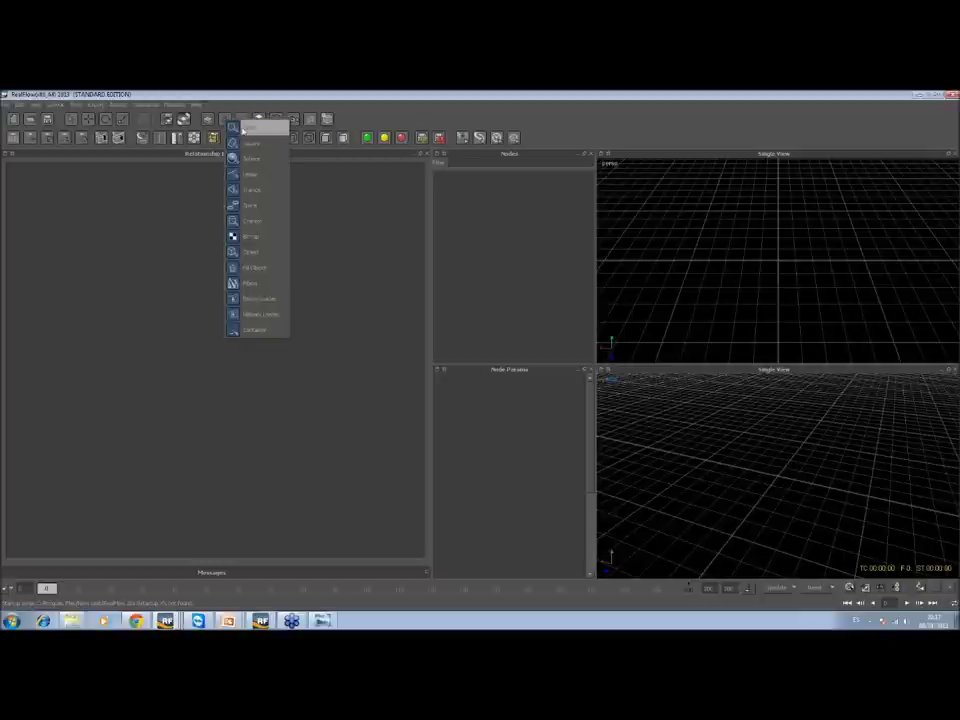
left_click(250, 127)
left_click_drag(52, 197, 171, 291)
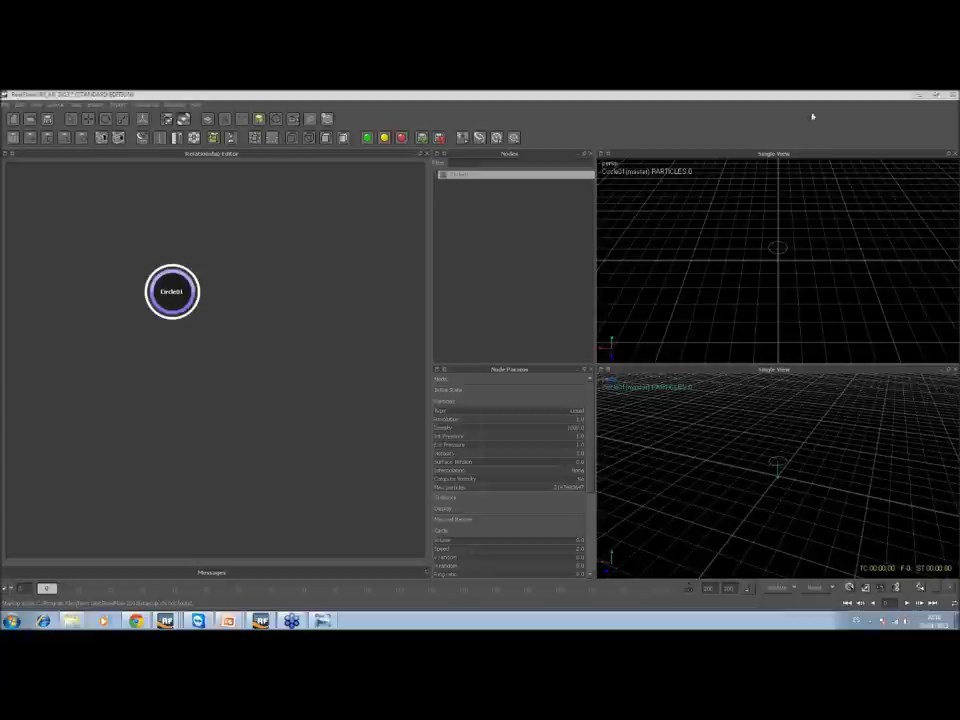
left_click_drag(172, 291, 195, 300)
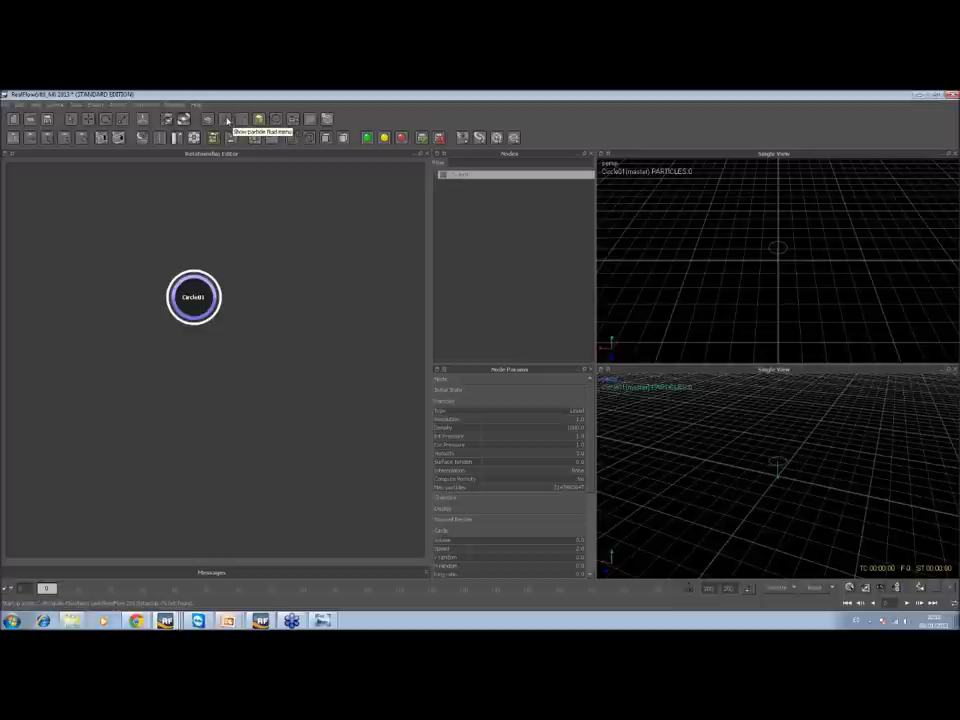
left_click(255, 263)
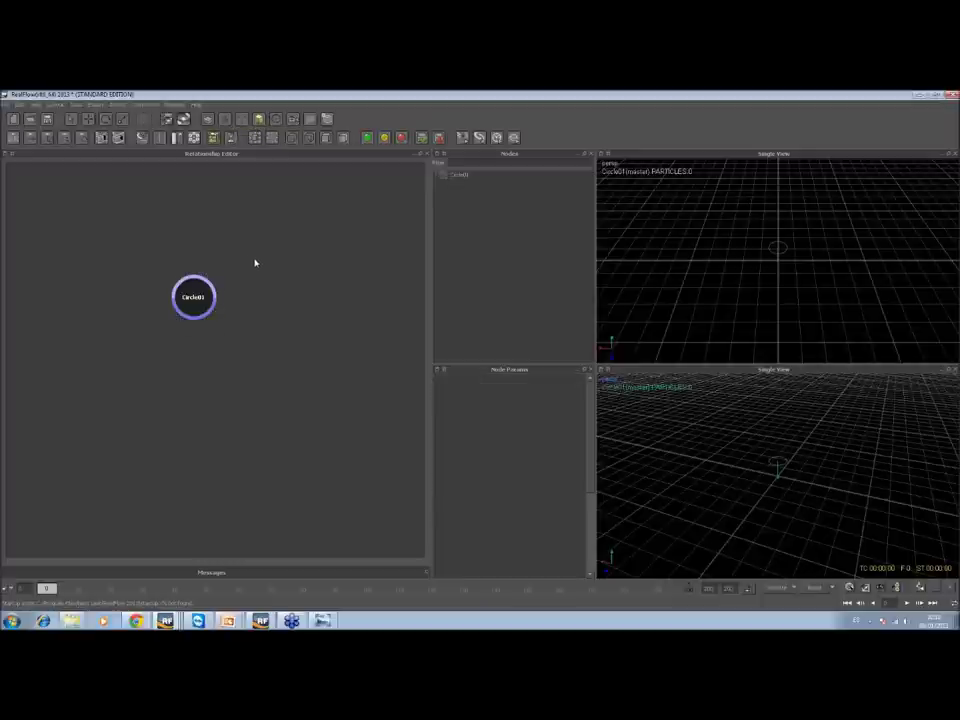
Add a Gravity daemon through the graph's search menu and place it beside Circle01
right_click(255, 263)
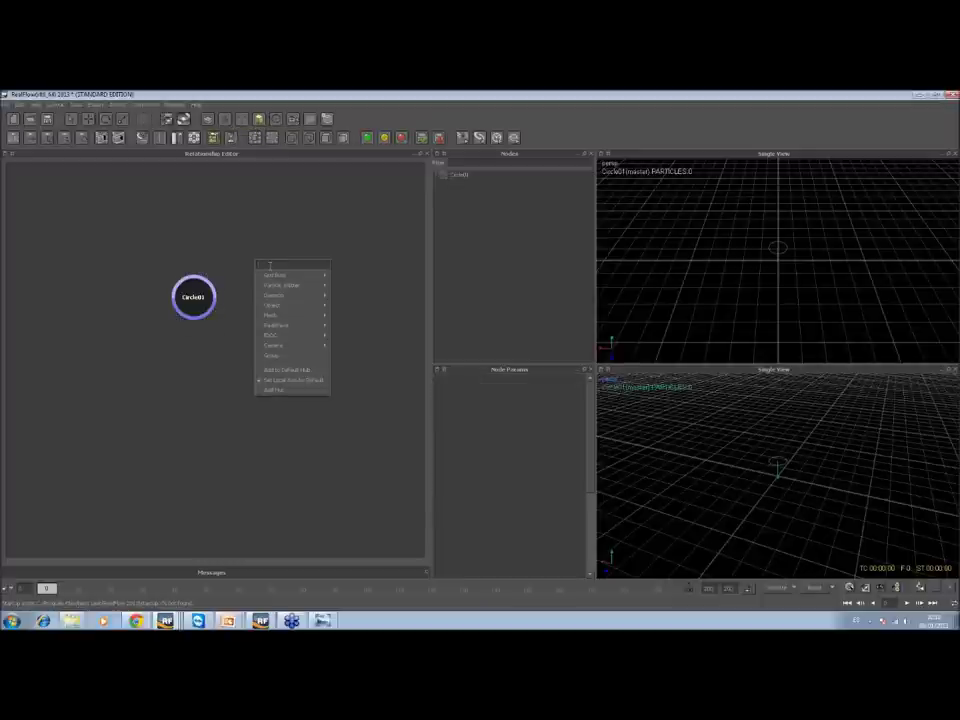
type("dra")
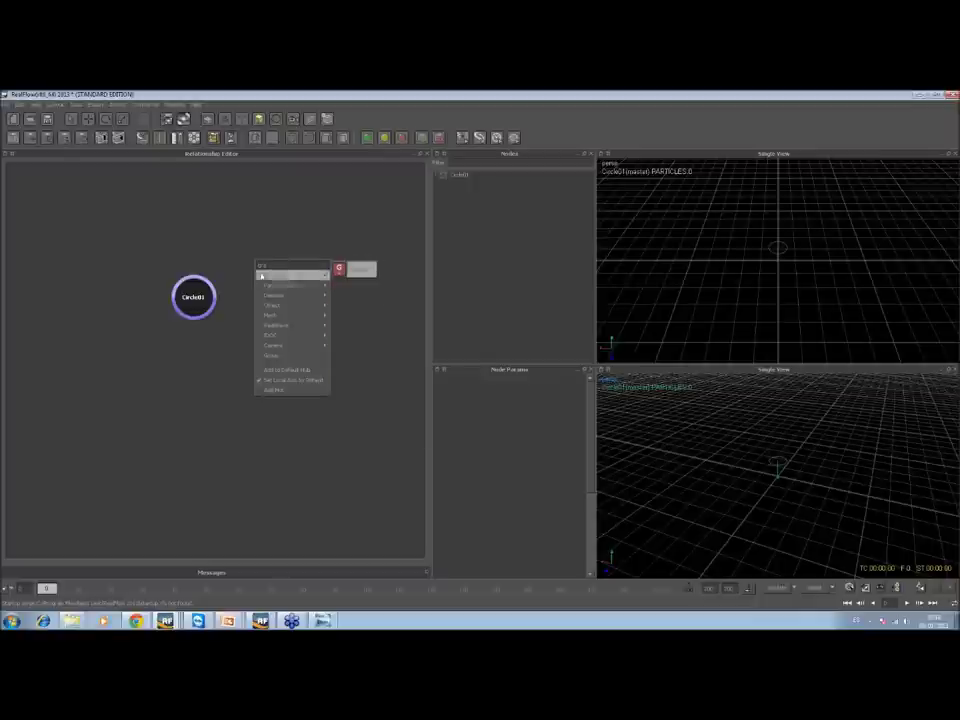
left_click(358, 268)
left_click_drag(268, 281, 255, 308)
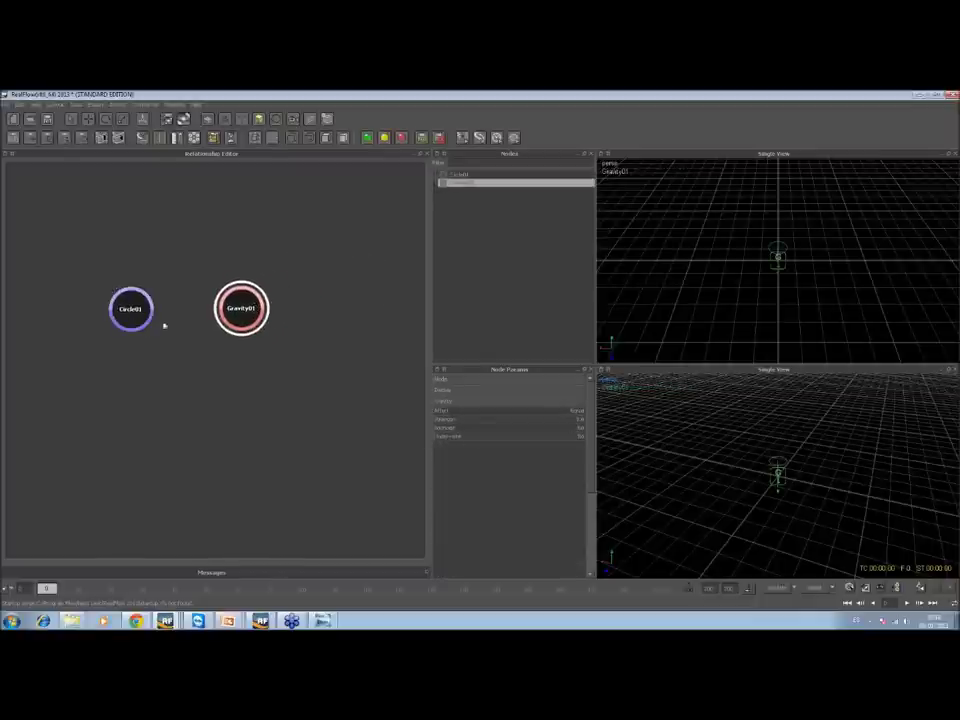
Add a Plane01 object with a linked Hub01 and move the hub below the other nodes
left_click(209, 375)
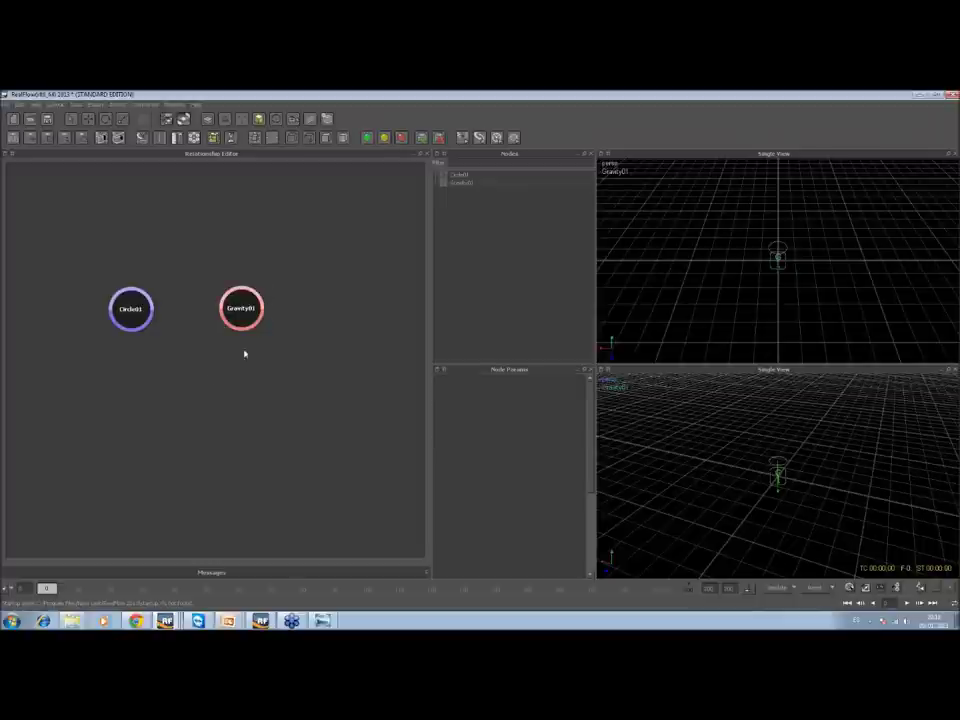
right_click(228, 372)
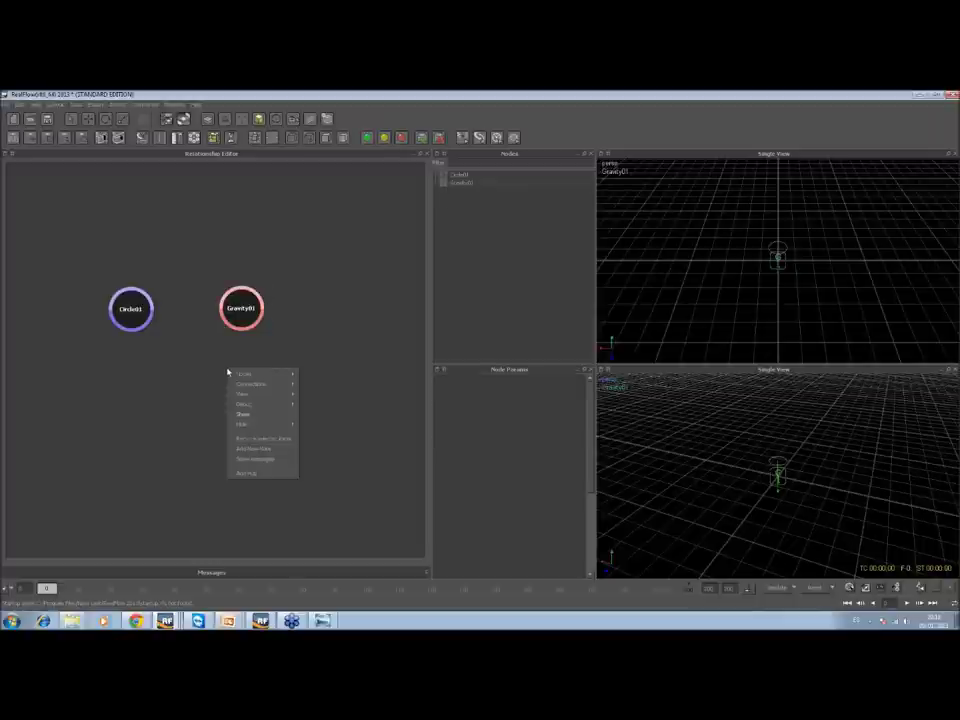
left_click(199, 371)
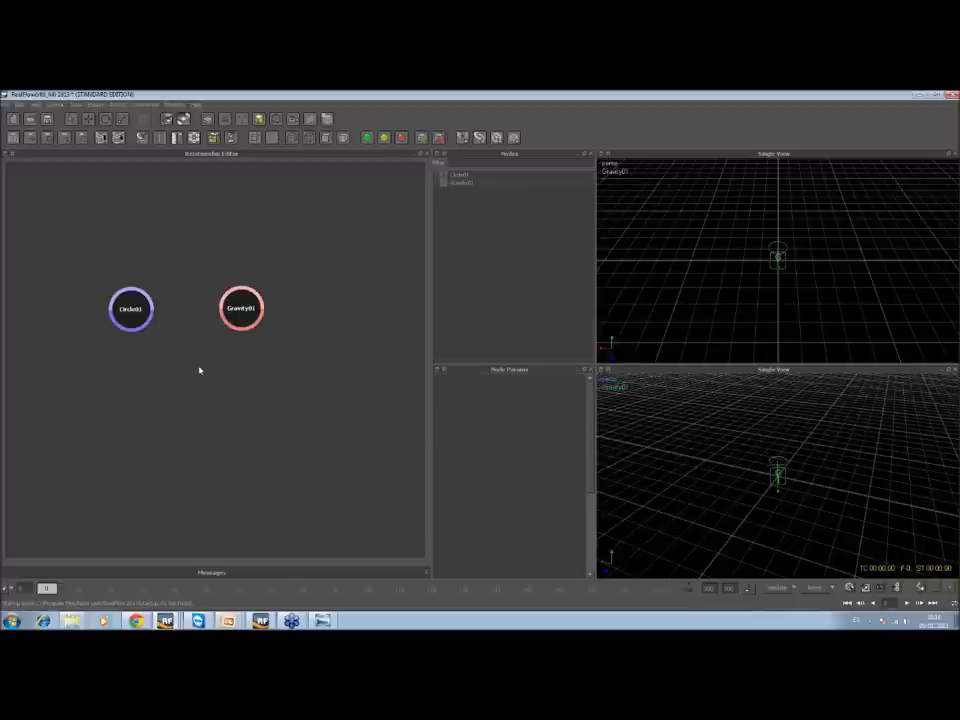
right_click(199, 370)
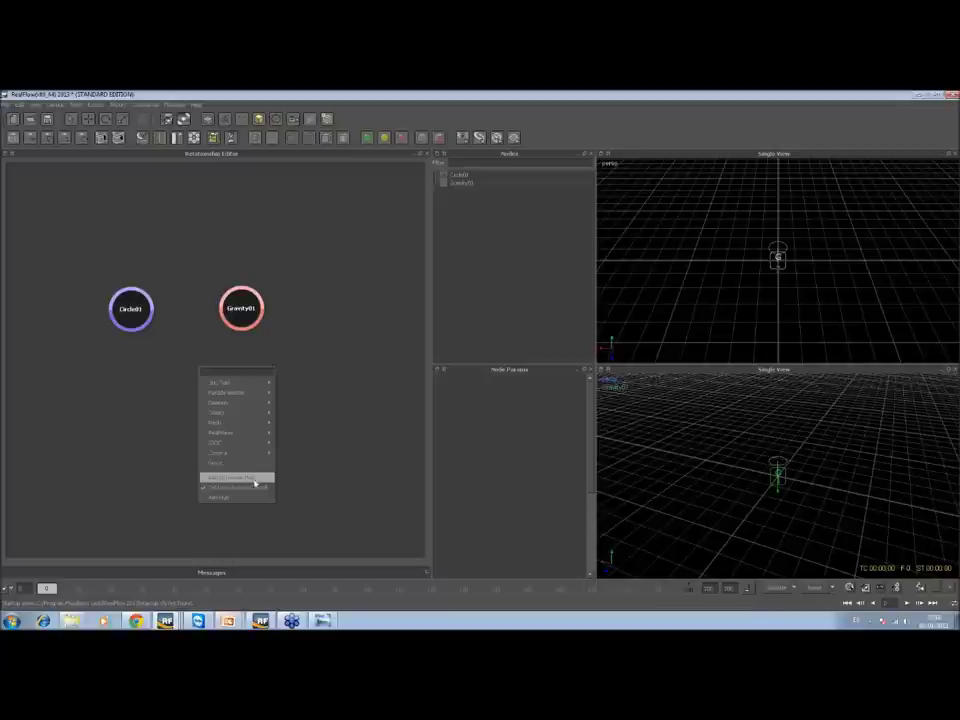
left_click(222, 484)
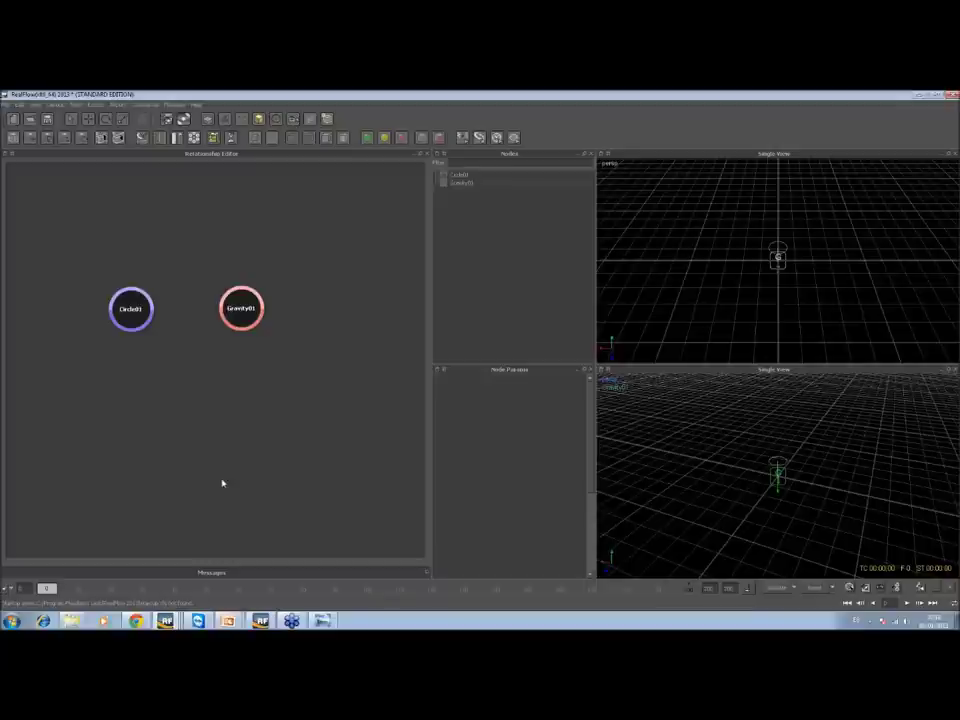
right_click(240, 372)
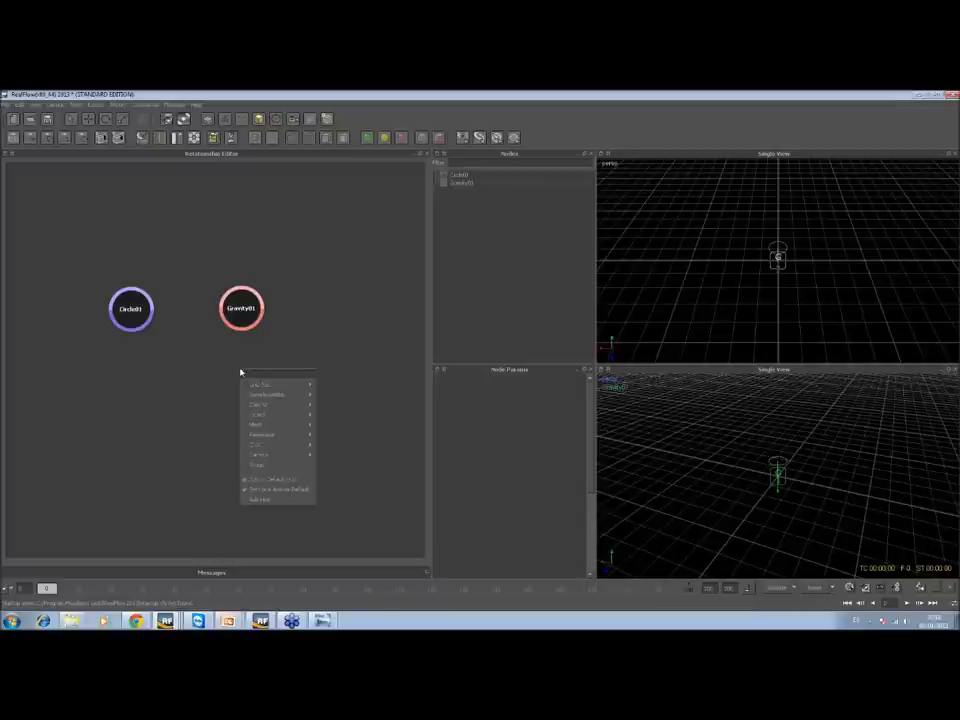
type("circle")
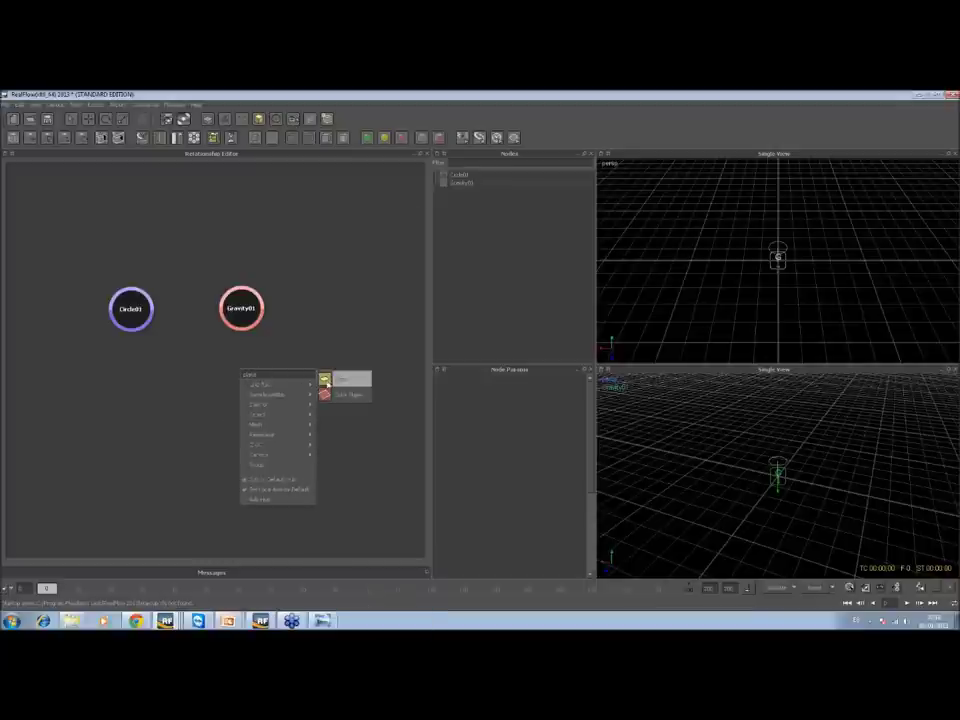
key("Return")
left_click_drag(336, 368, 164, 443)
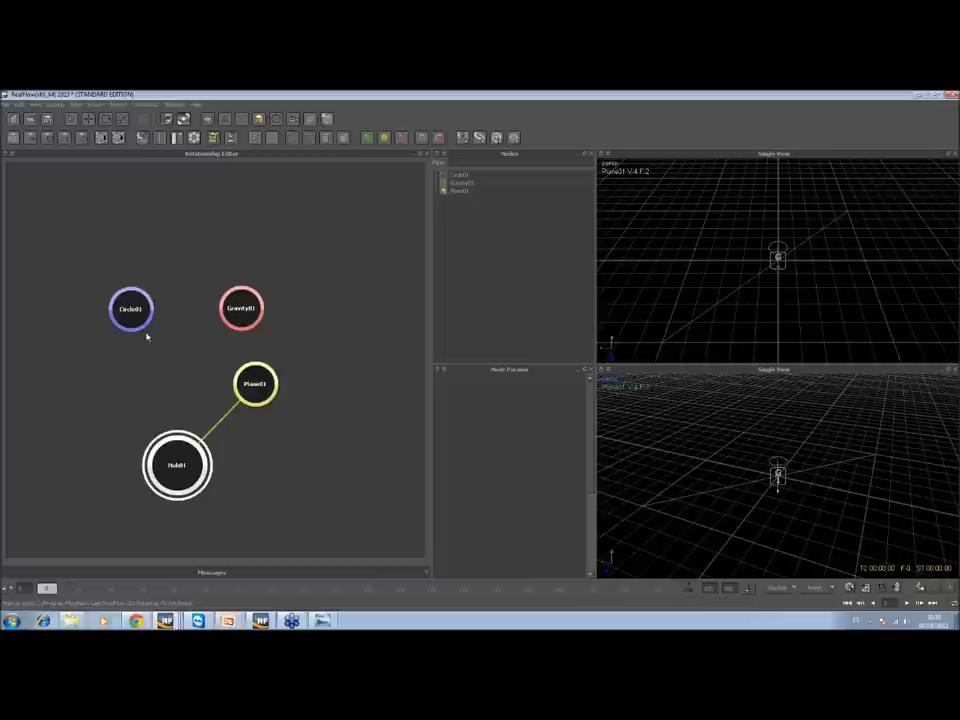
Link Circle01 and Gravity01 to Hub01 and save the scene as a project
left_click_drag(131, 312, 180, 452)
left_click_drag(241, 308, 178, 458)
left_click(176, 468)
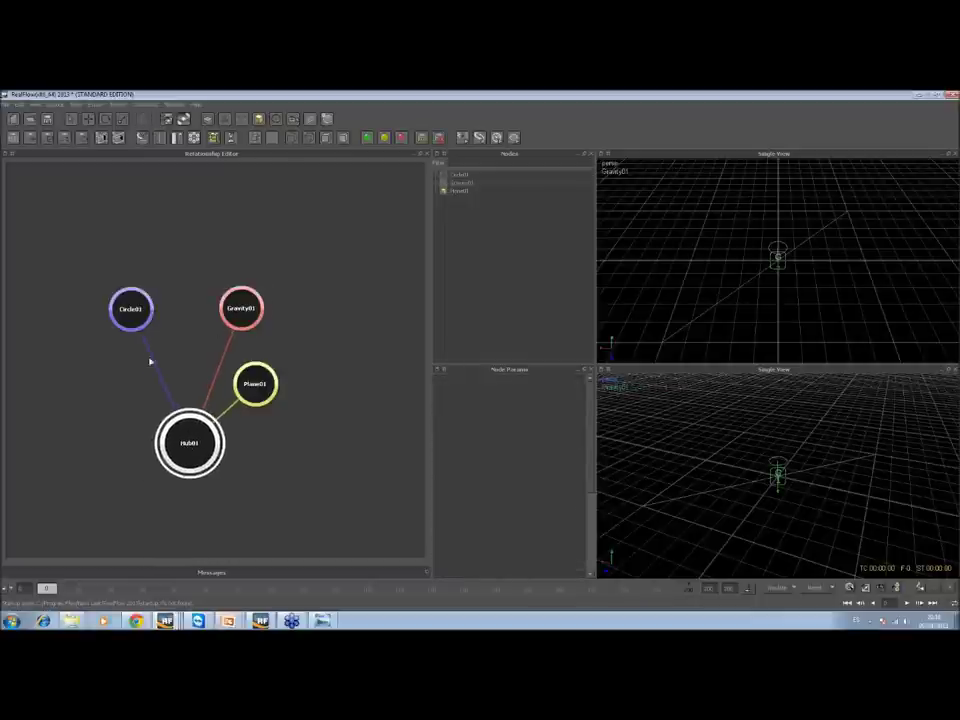
left_click(133, 318)
left_click(241, 308)
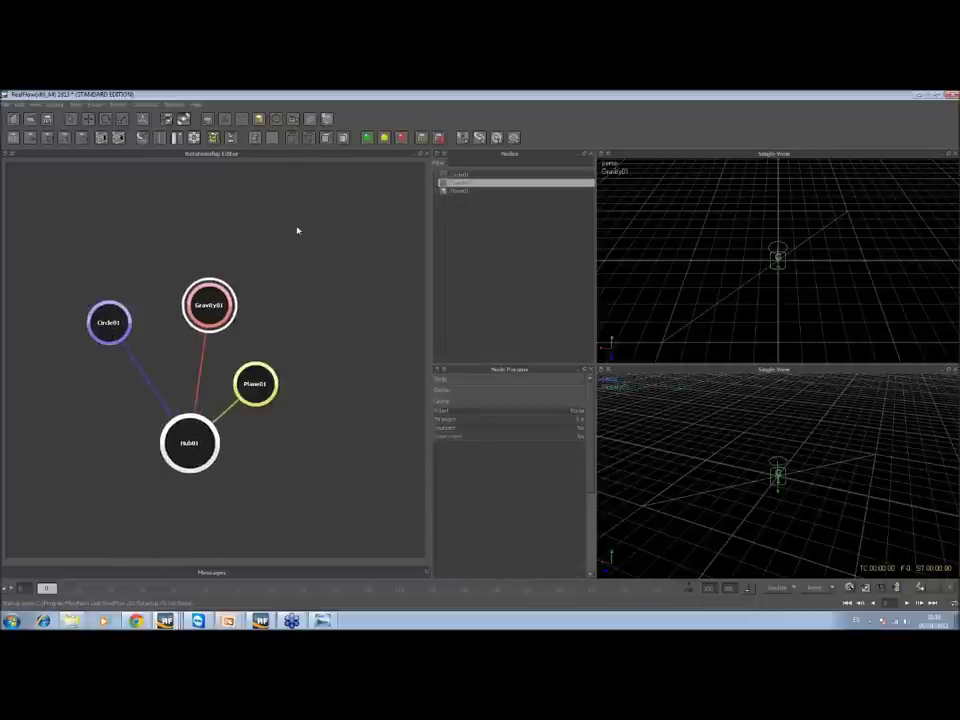
left_click(47, 120)
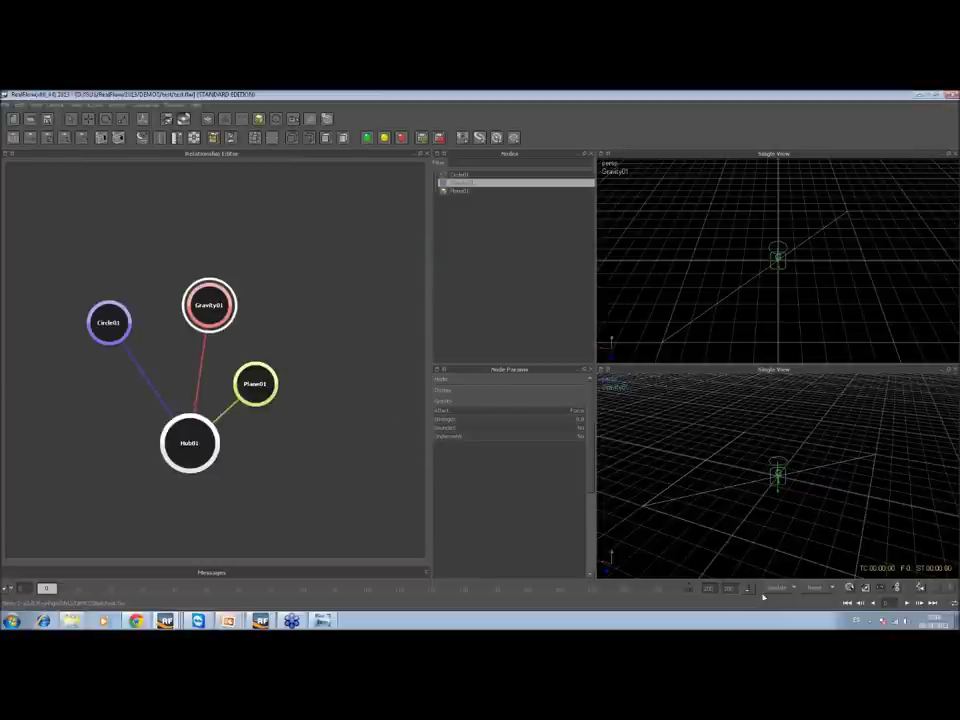
Run the simulation to frame 42, then reposition Plane01, Circle01, Gravity01 and Hub01 in the graph
left_click(776, 587)
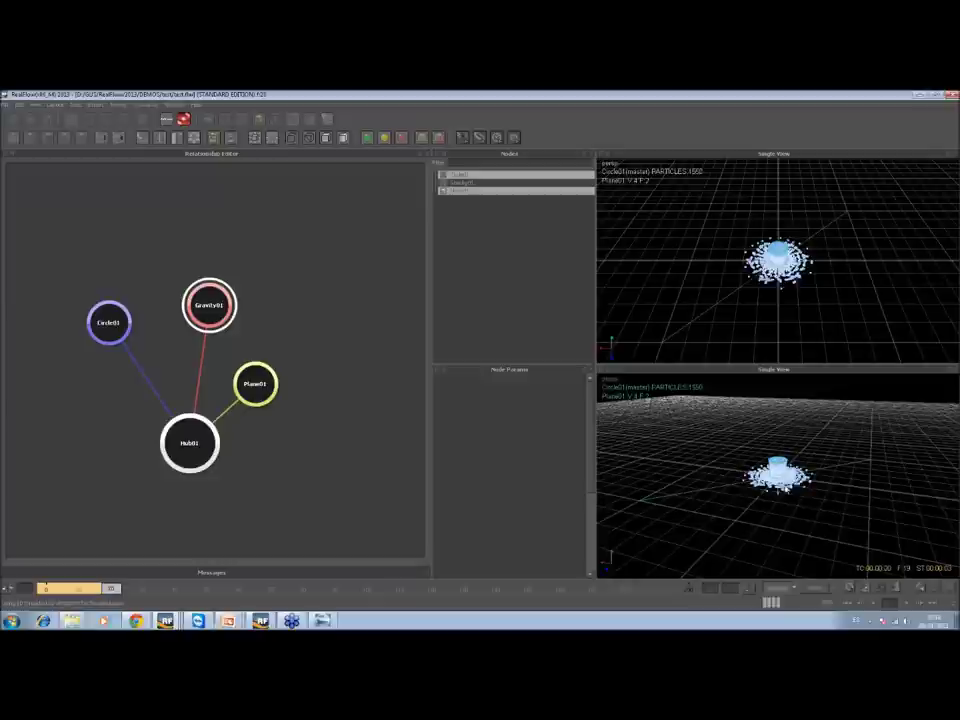
scroll(778, 470, "up", 3)
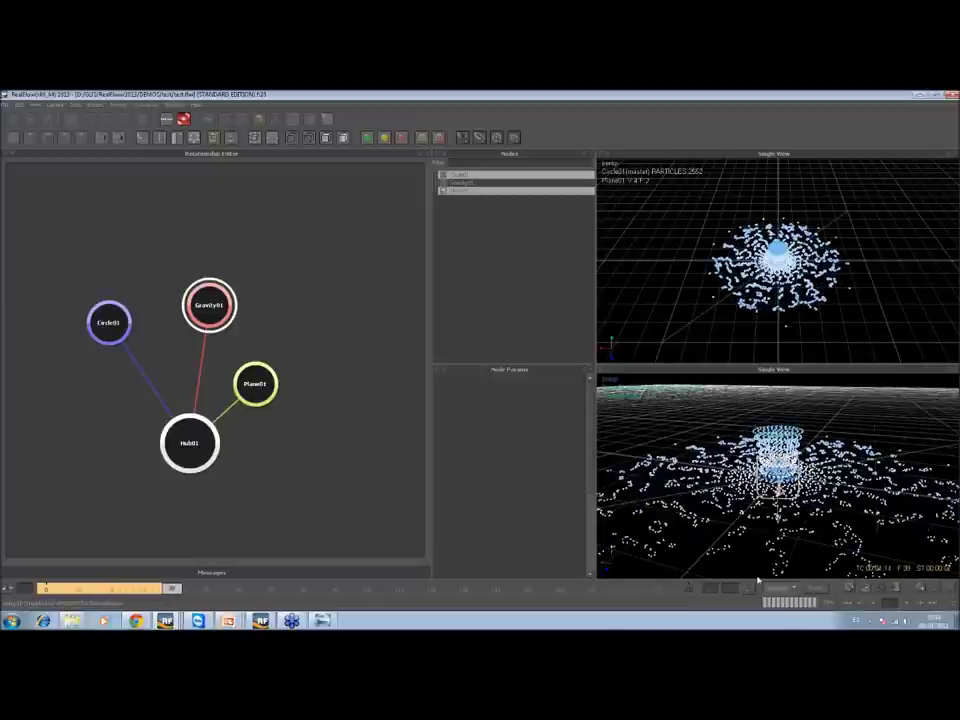
left_click_drag(255, 384, 310, 349)
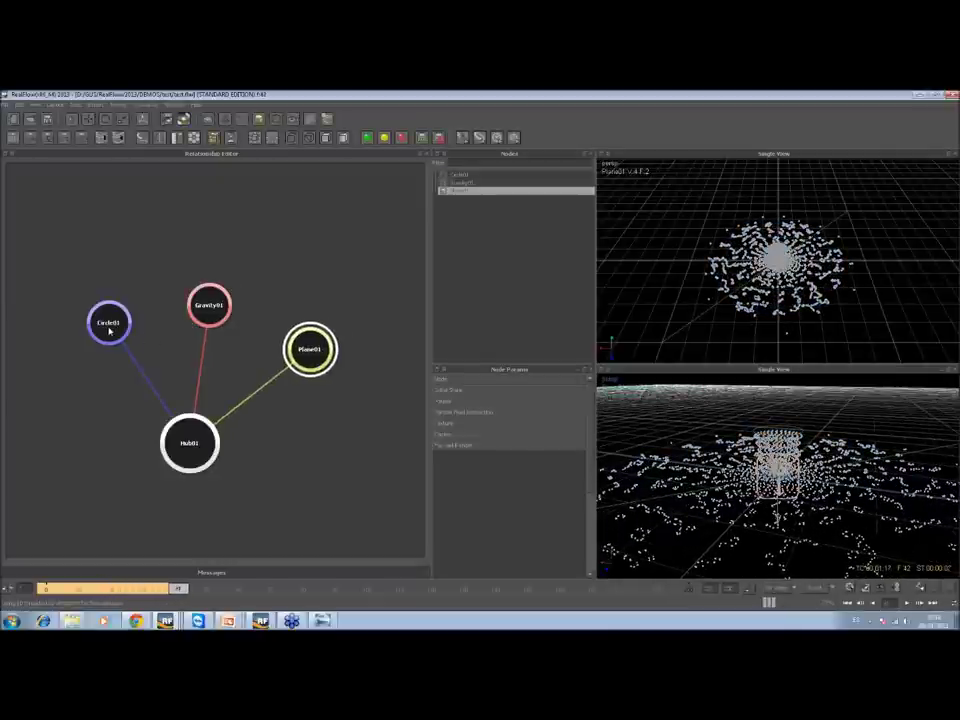
left_click_drag(110, 332, 77, 338)
left_click_drag(209, 305, 186, 262)
left_click_drag(189, 445, 181, 441)
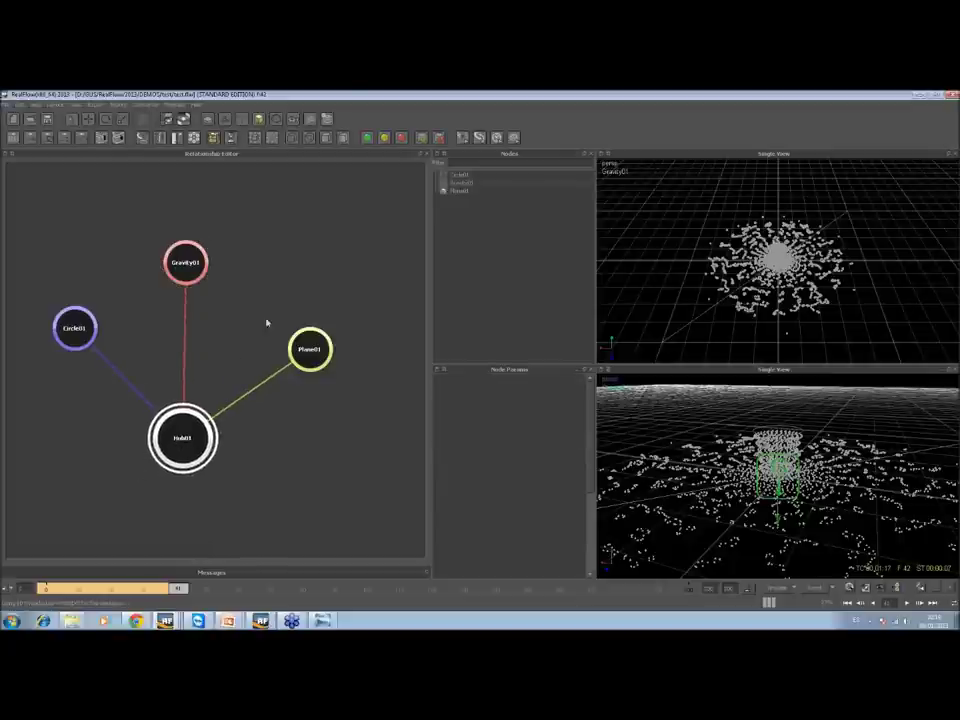
Show all node relationships as dashed links and tidy the Circle01, Plane01 and Gravity01 positions
right_click(269, 258)
mouse_move(326, 283)
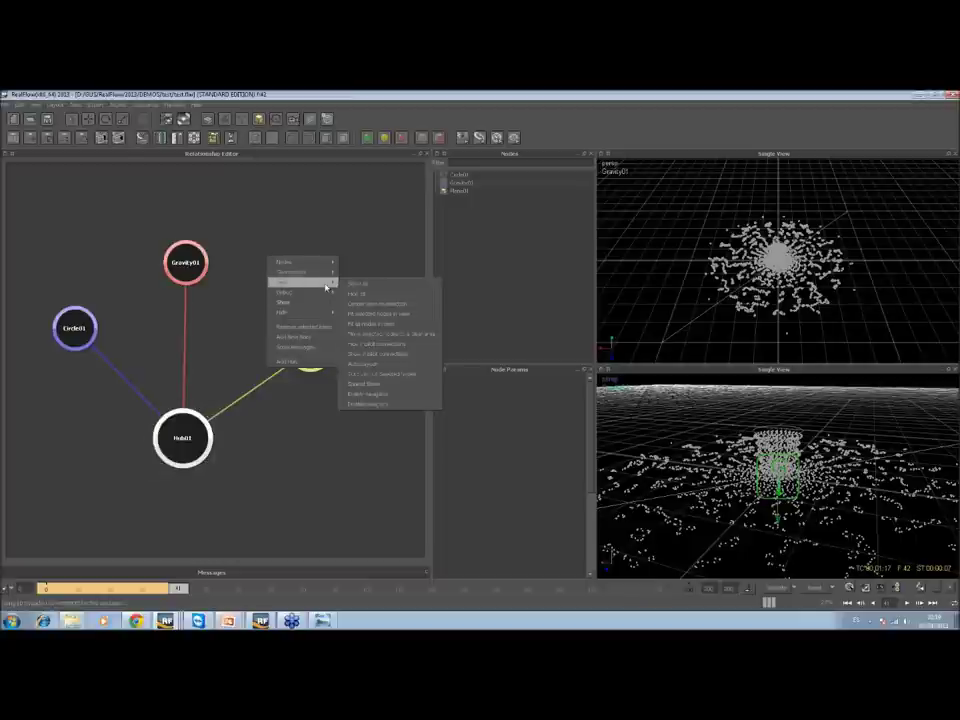
left_click(392, 346)
mouse_move(78, 330)
left_mouse_down()
mouse_move(80, 350)
mouse_move(57, 350)
mouse_move(67, 348)
left_mouse_up()
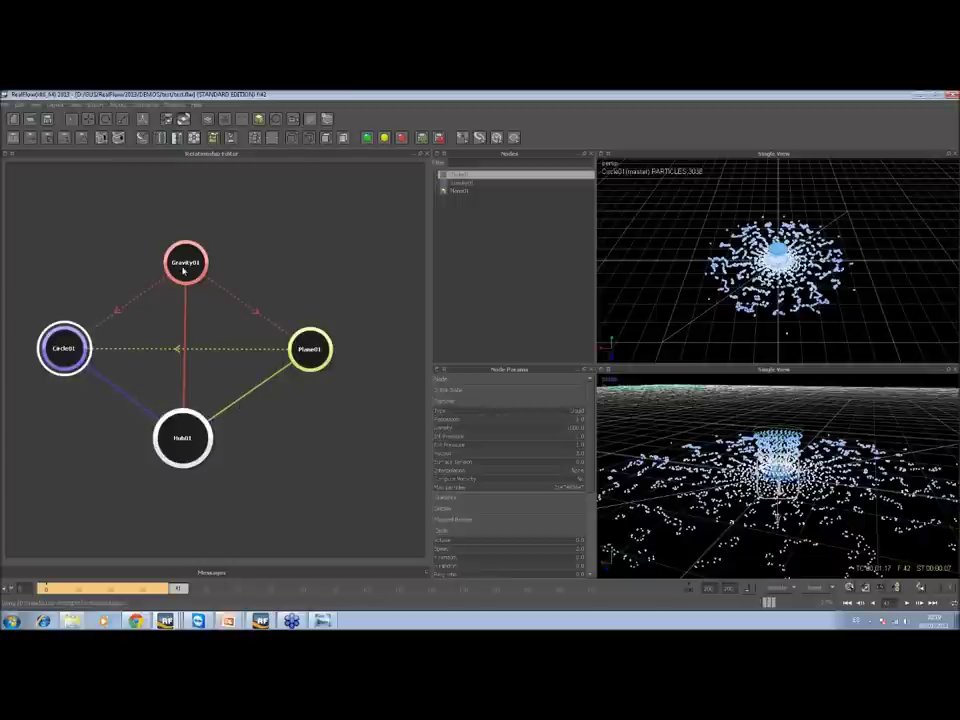
left_click_drag(315, 354, 312, 348)
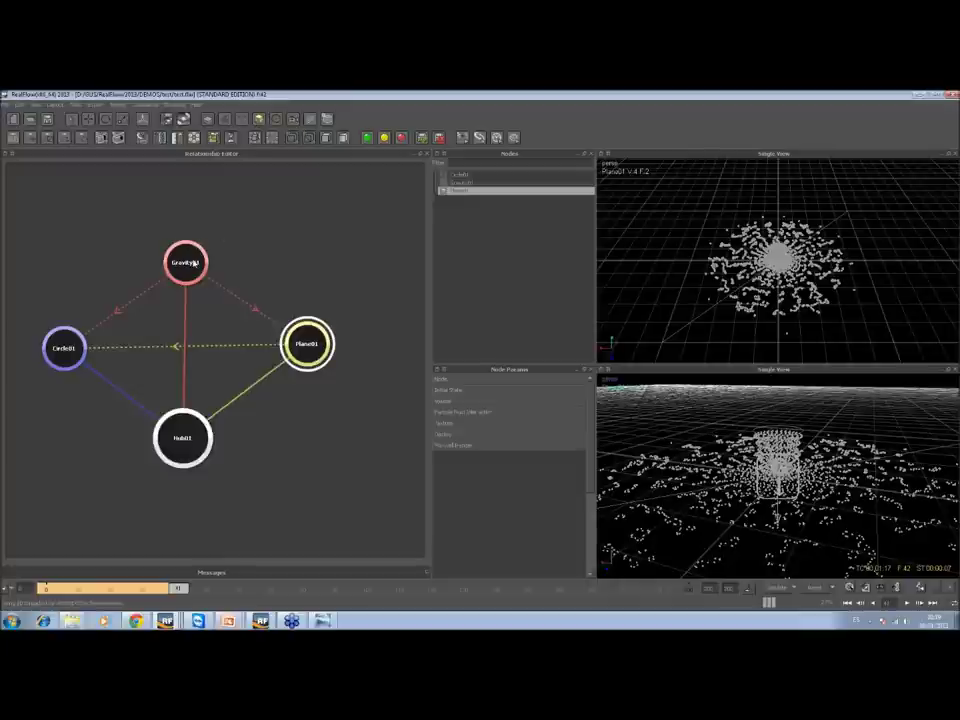
left_click_drag(197, 261, 191, 252)
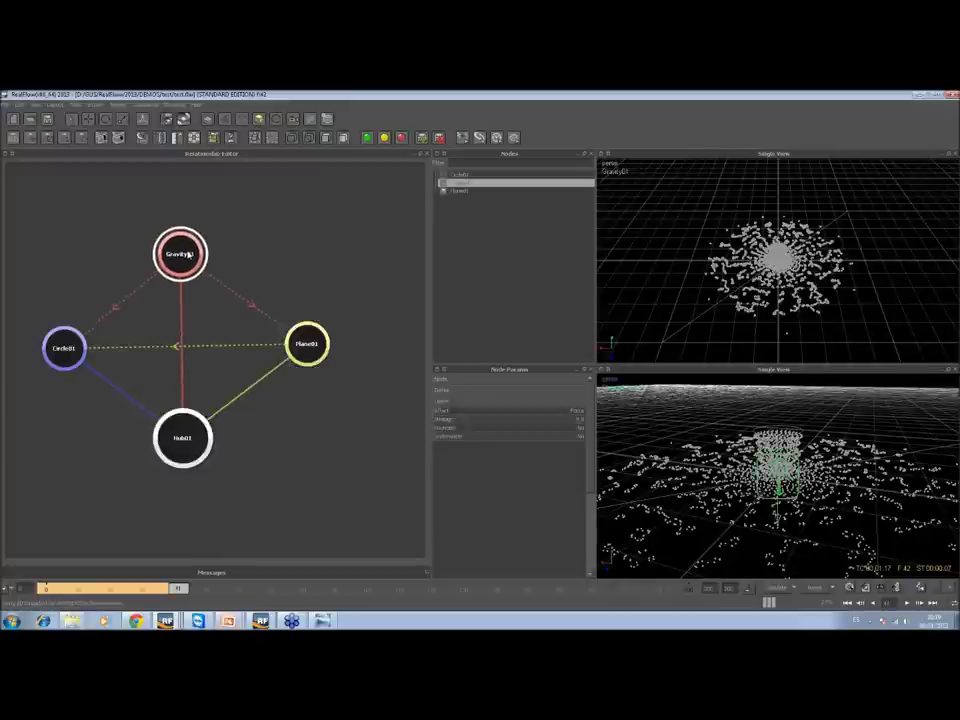
Select Hub01 and remove it from the graph
left_click(66, 356)
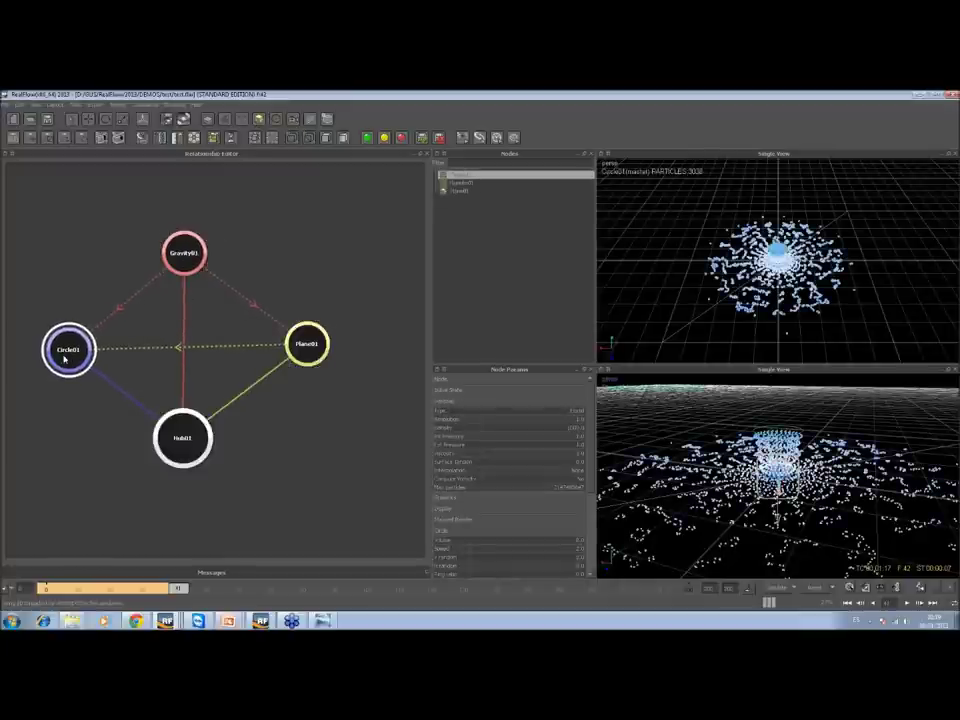
left_click(183, 441)
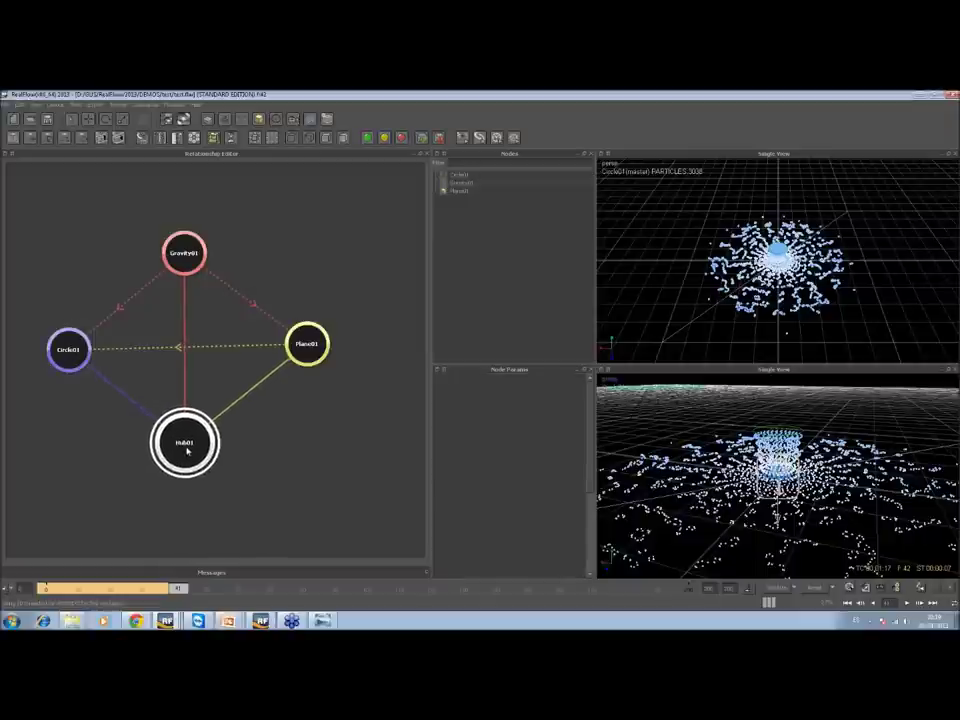
key("Delete")
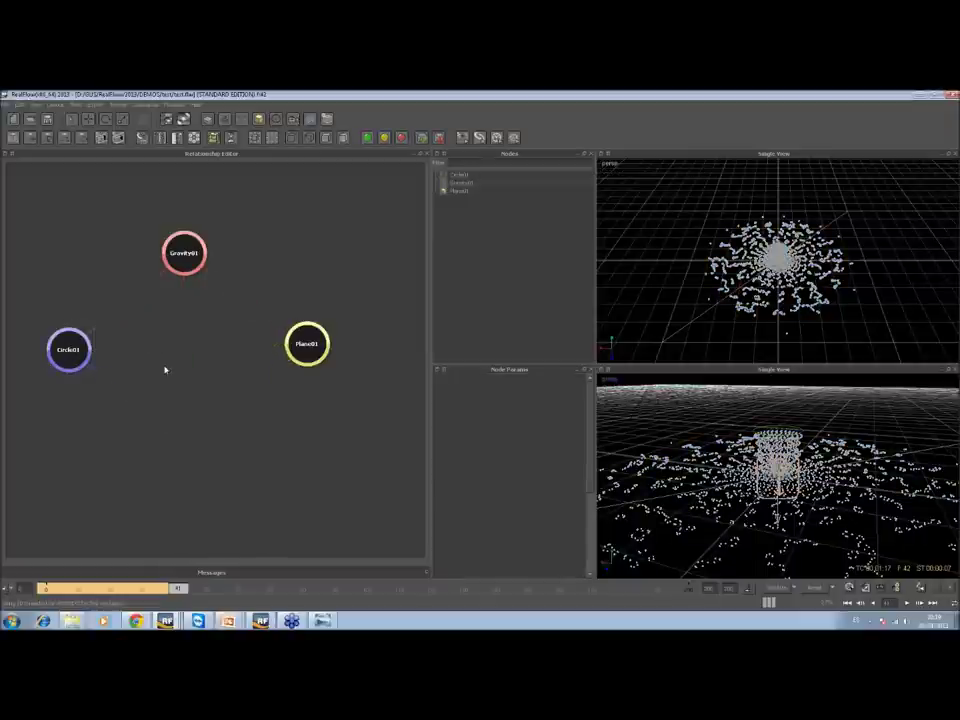
Link Circle01 directly to Gravity01 and Plane01 and confirm the data reset to resimulate
left_click(86, 340)
left_click(290, 340)
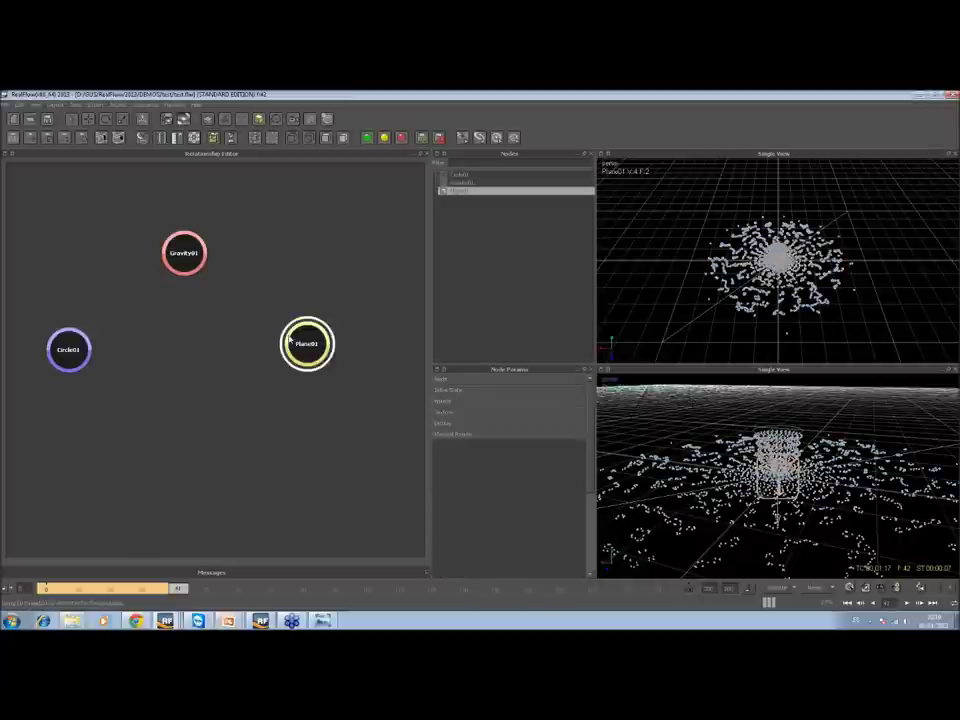
left_click_drag(72, 356, 105, 340)
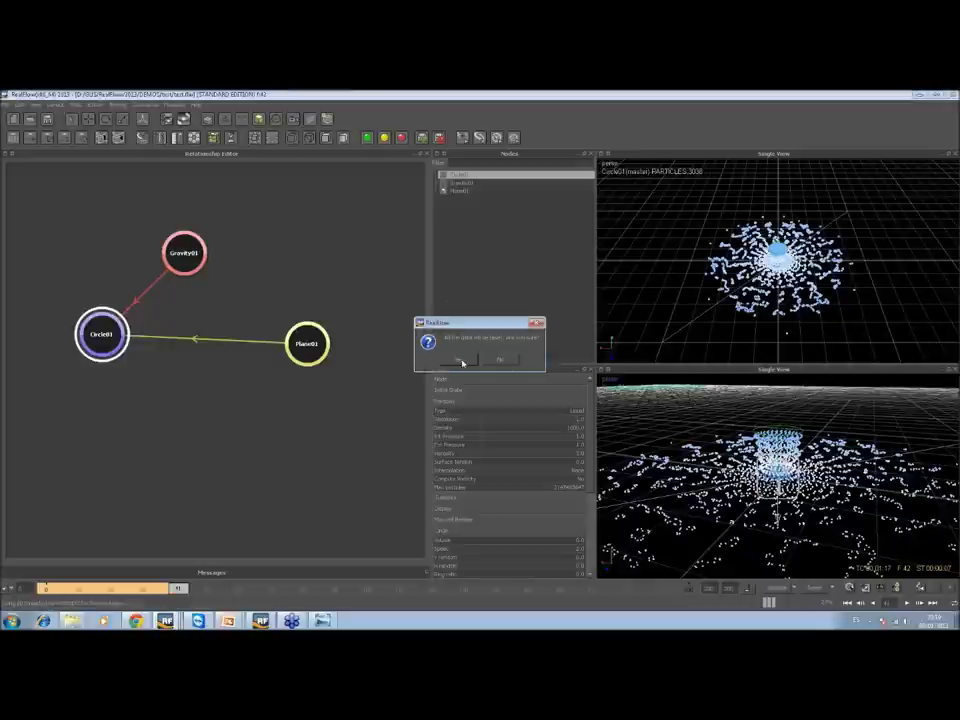
left_click(460, 359)
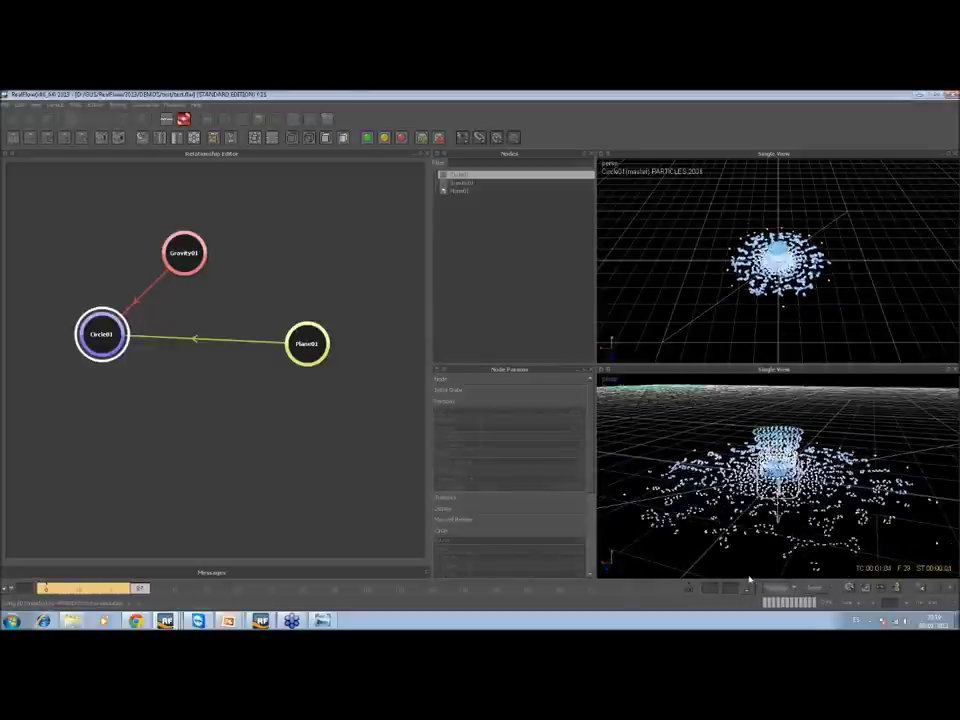
Stop the simulation and reset it to frame 0, then move Circle01 lower
left_click(772, 598)
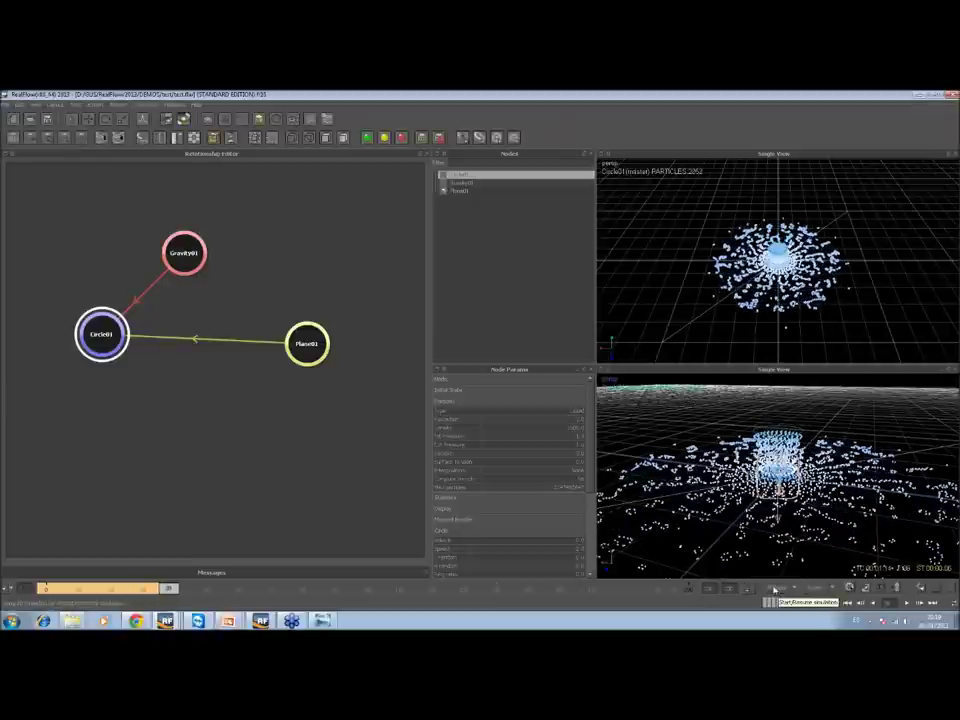
left_click(814, 587)
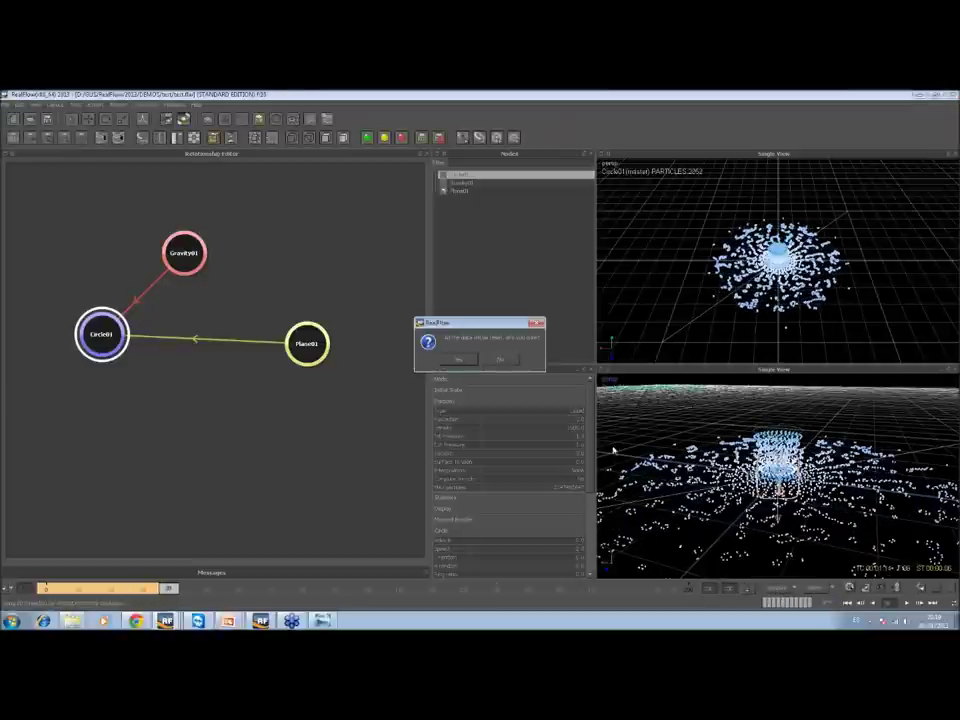
left_click(456, 359)
left_click_drag(115, 326, 135, 386)
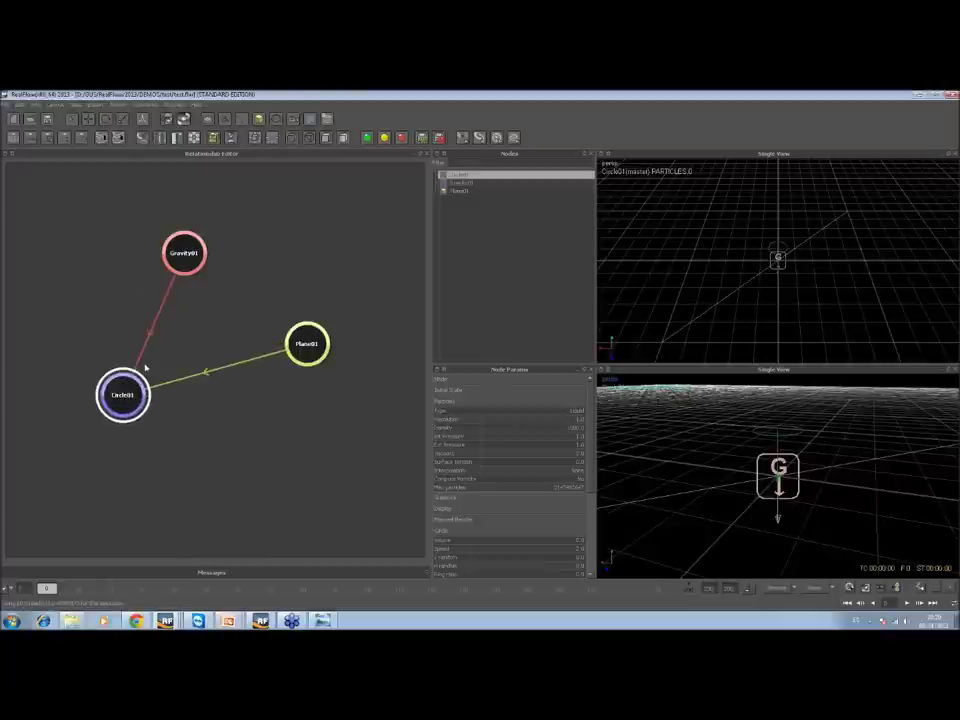
Drop Gravity01 and Plane01 onto Circle01, stacking all three nodes on one spot
left_click(234, 282)
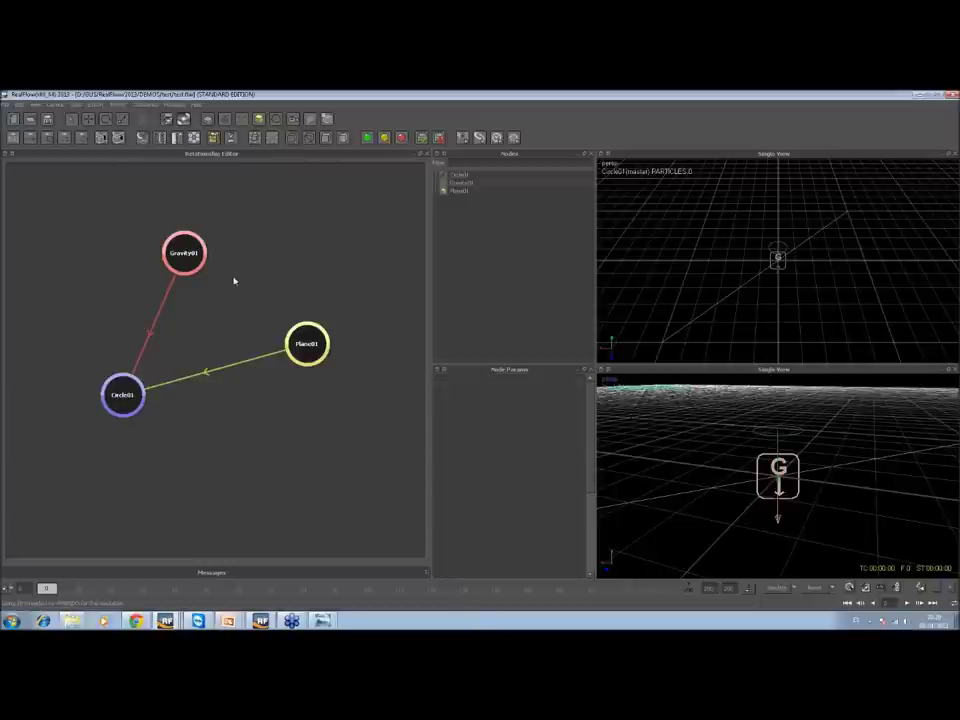
right_click(236, 276)
left_click(160, 254)
left_click_drag(130, 397, 185, 335)
left_click_drag(187, 271, 159, 324)
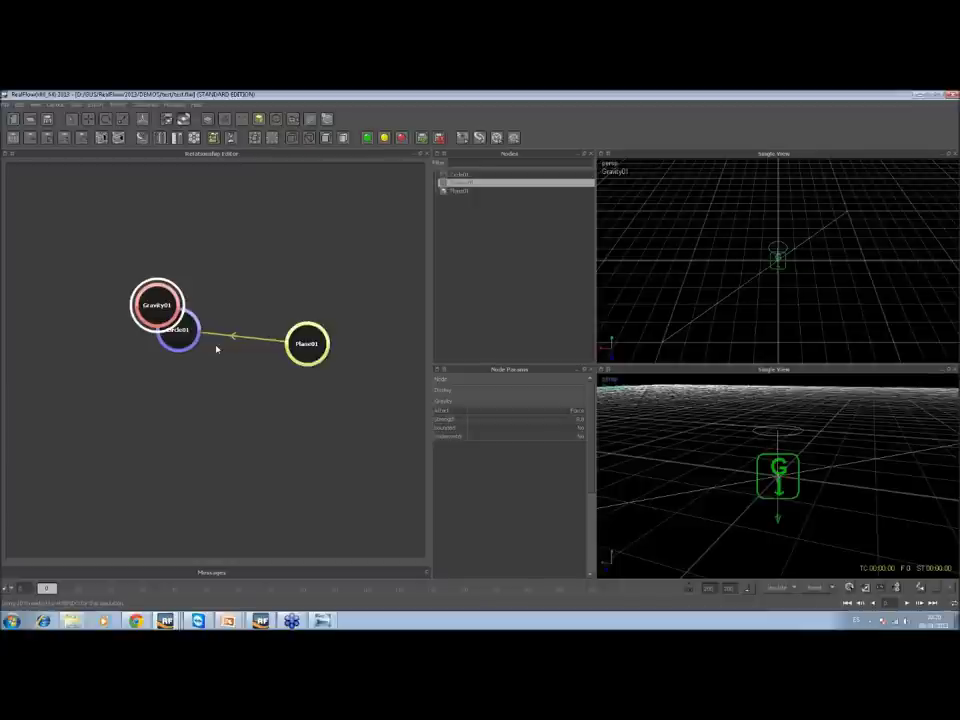
left_click_drag(306, 344, 207, 330)
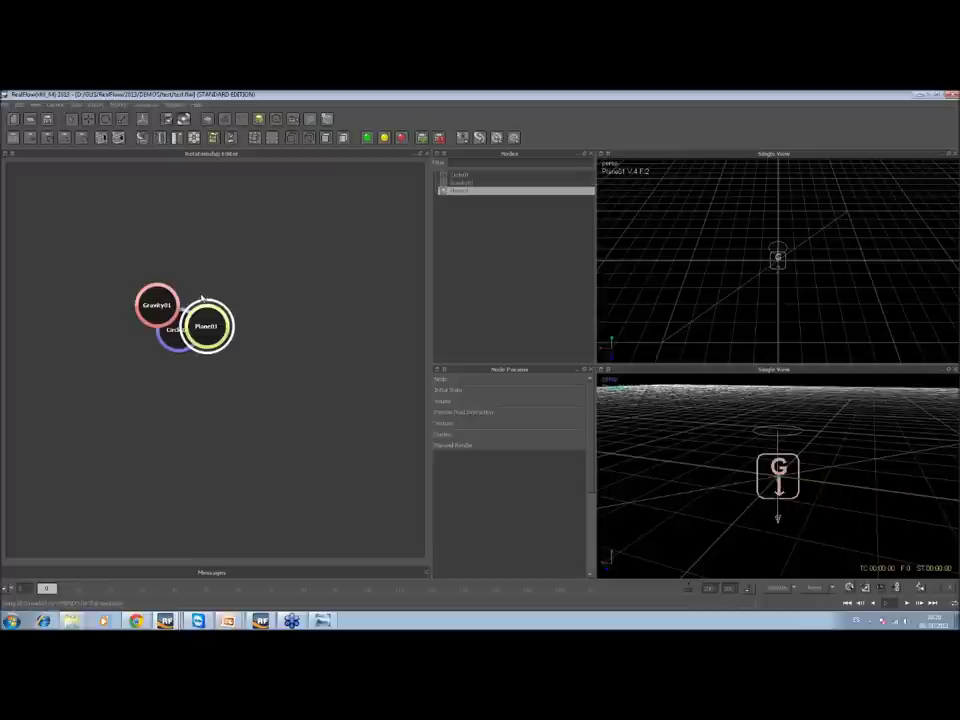
left_click_drag(157, 305, 195, 321)
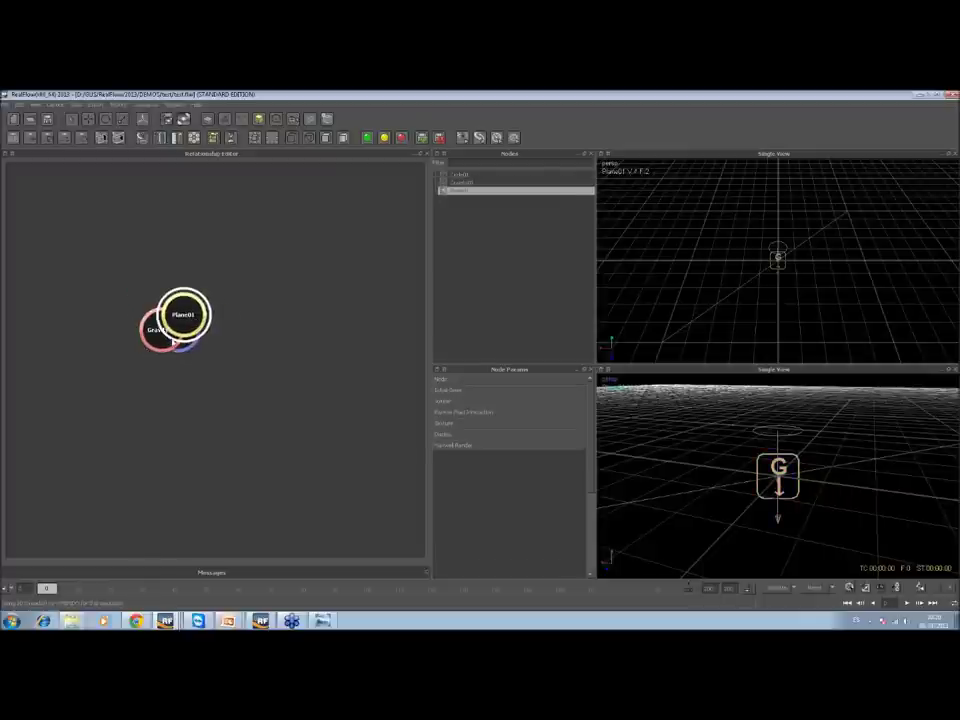
Apply Auto relayout graph to spread the overlapping nodes apart
right_click(237, 298)
mouse_move(286, 331)
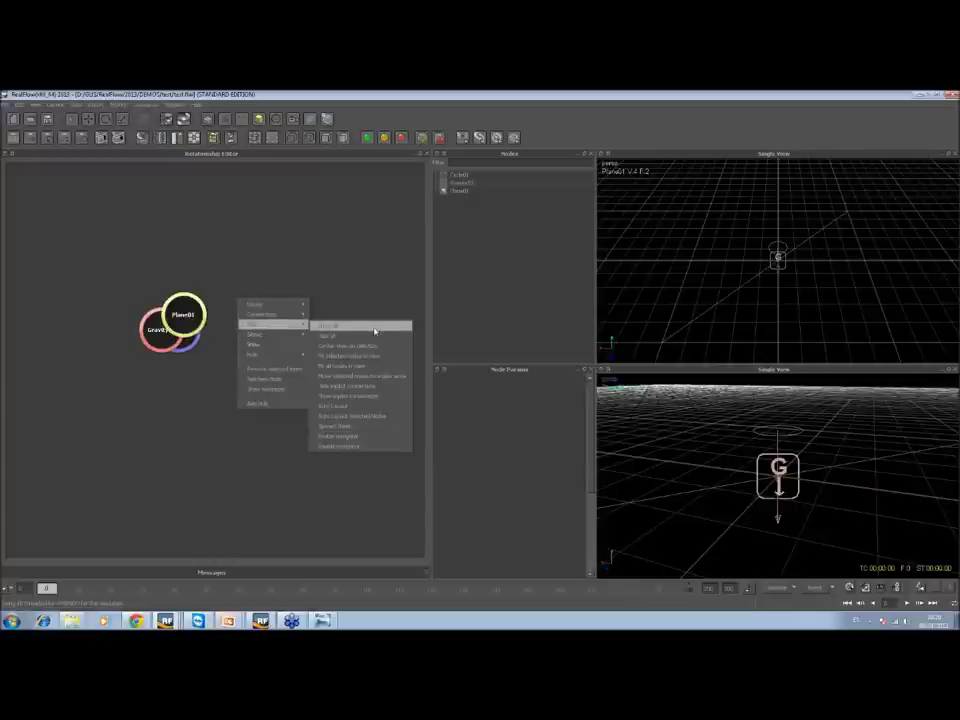
left_click(352, 415)
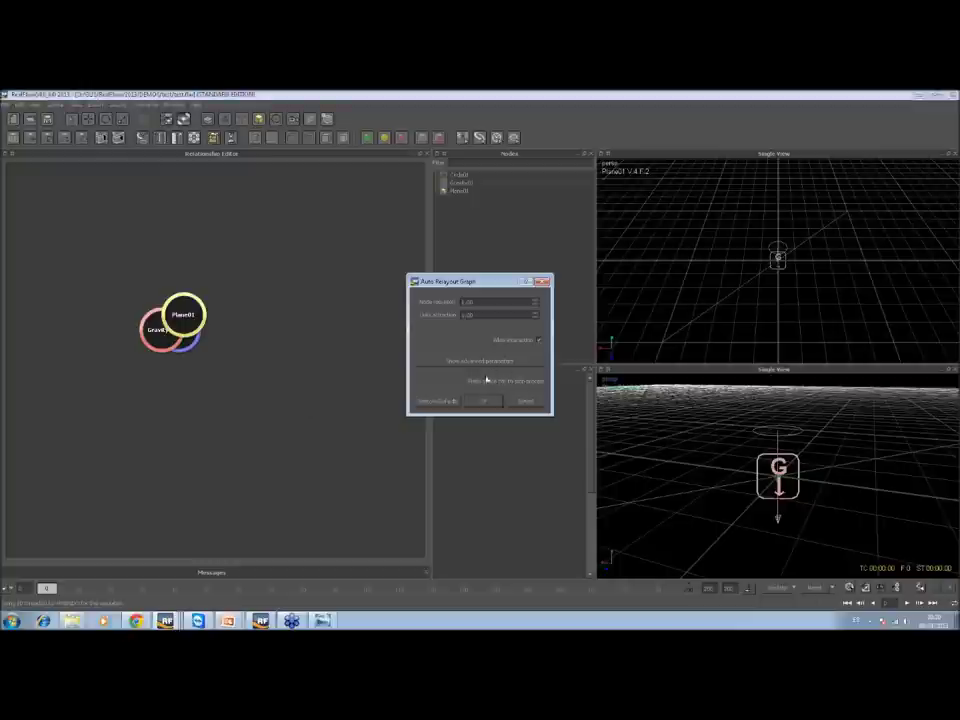
left_click(485, 401)
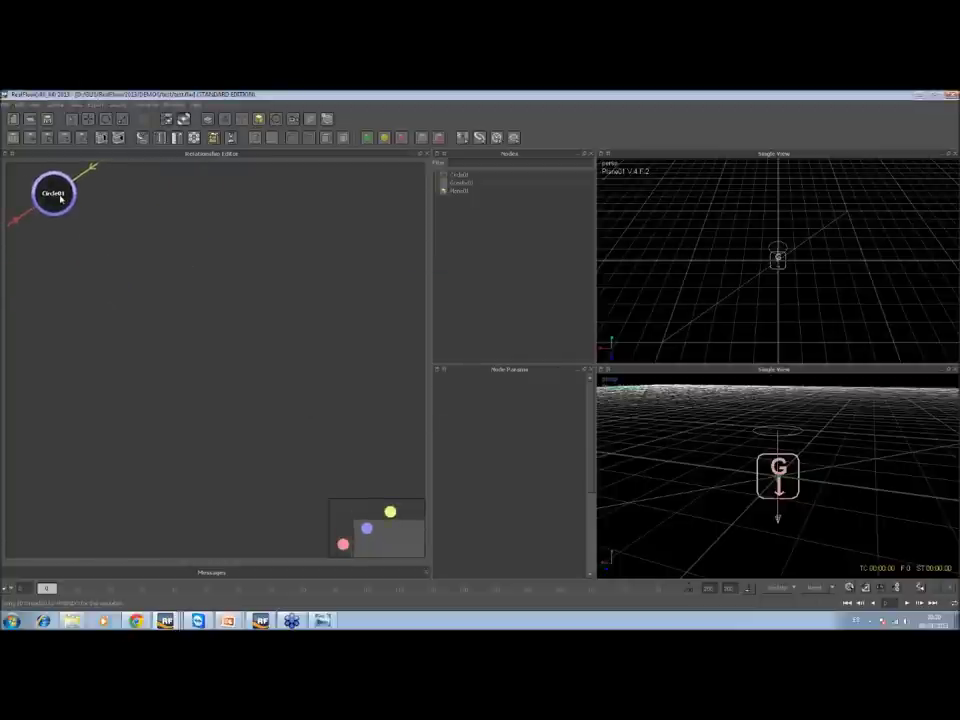
Start the simulation and restack Plane01 and Gravity01 onto Circle01 mid-graph
left_click(60, 198)
key("ctrl+a")
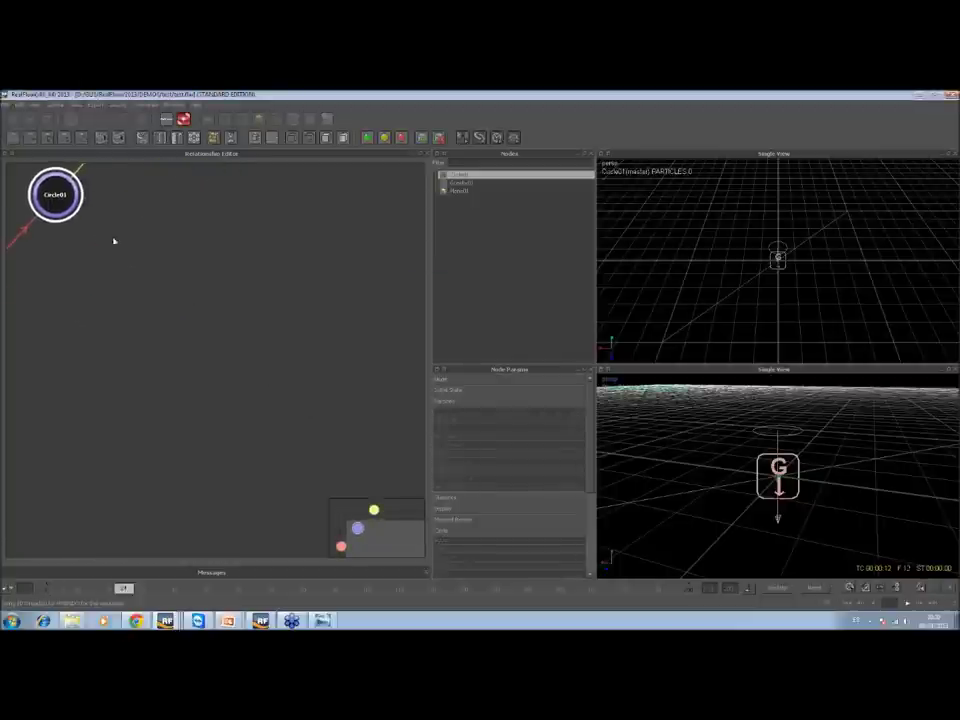
left_click_drag(55, 194, 243, 382)
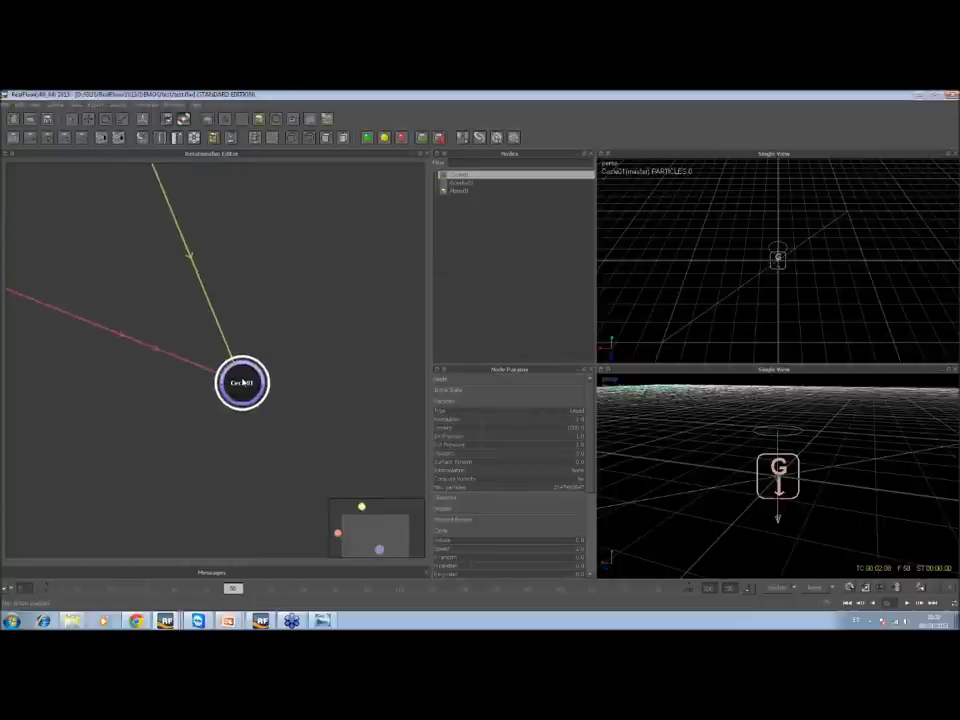
scroll(274, 402, "down", 2)
scroll(298, 424, "up", 1)
middle_click_drag(298, 424, 203, 330)
left_click_drag(211, 221, 310, 438)
left_click_drag(83, 356, 307, 448)
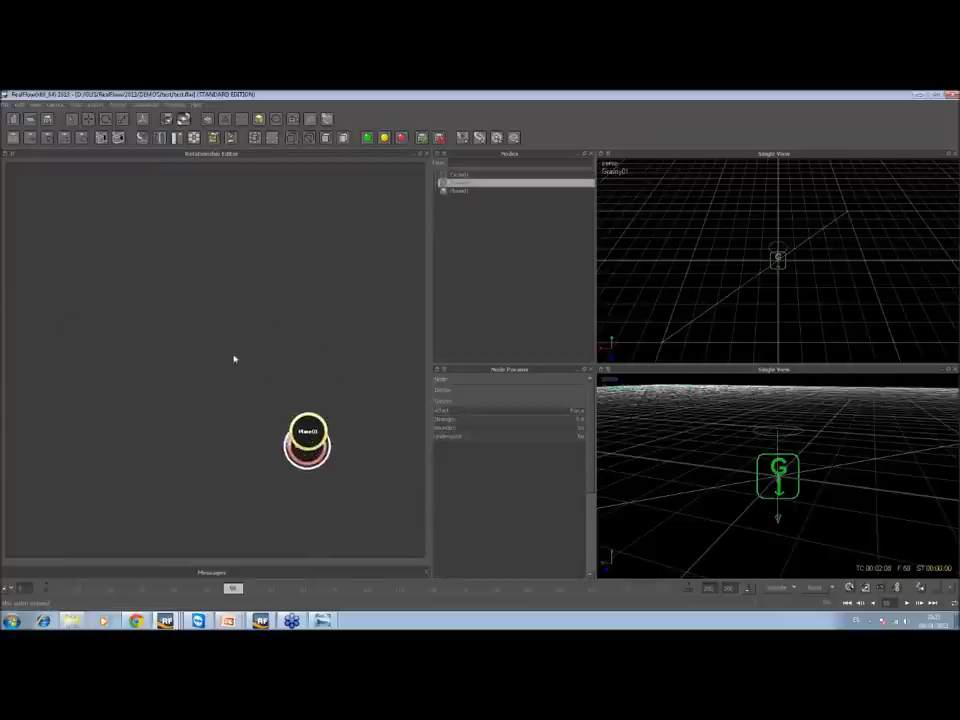
Auto-relayout the graph again, then nudge Plane01 and Circle01 into clear positions
right_click(233, 349)
mouse_move(275, 372)
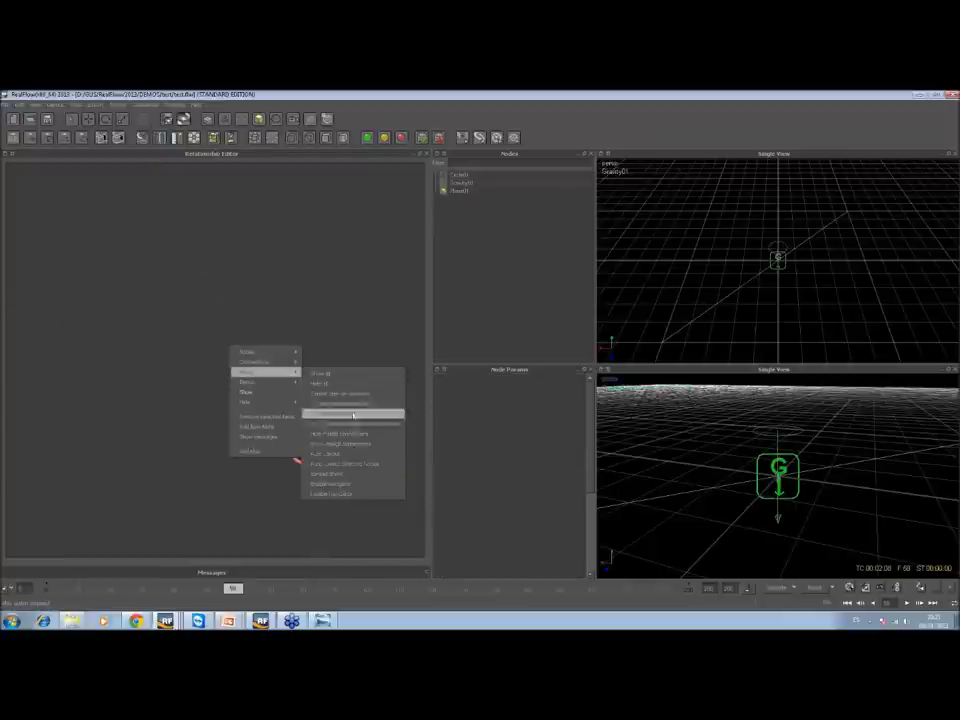
left_click(346, 456)
left_click(433, 406)
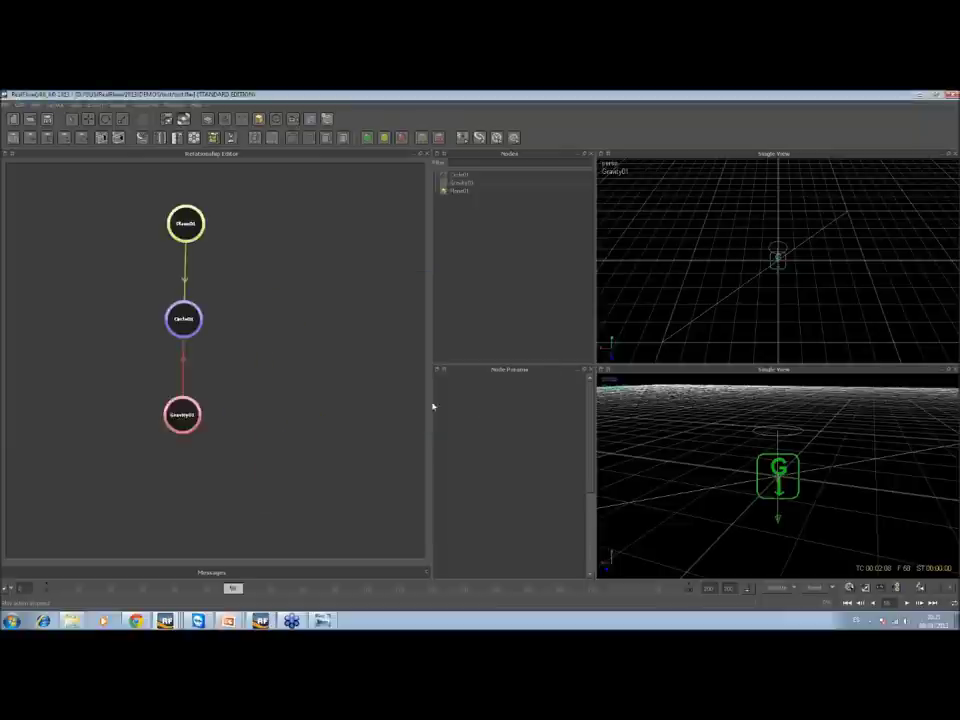
left_click(184, 319)
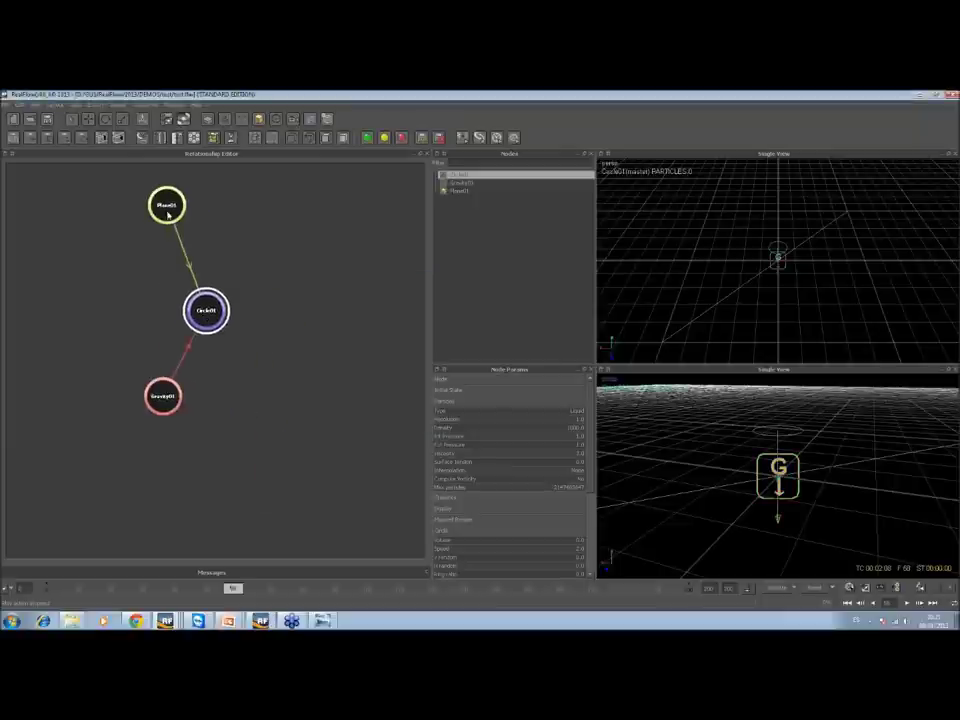
left_click_drag(168, 214, 153, 253)
left_click_drag(199, 322, 230, 342)
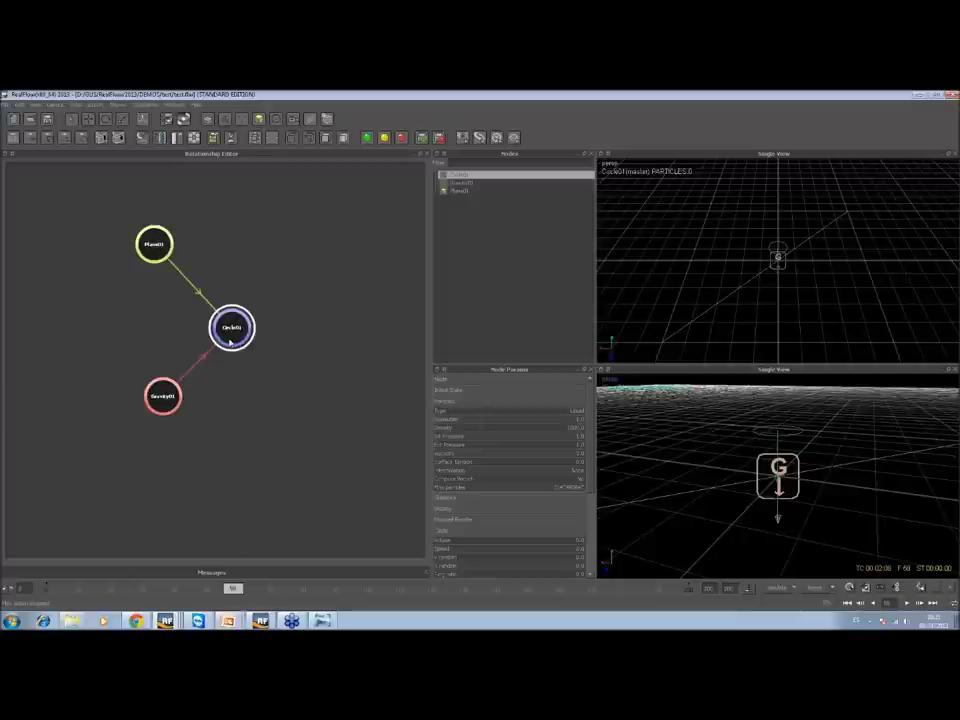
Add a note box and size it behind Plane01 and Gravity01
left_click_drag(163, 396, 147, 303)
right_click(151, 359)
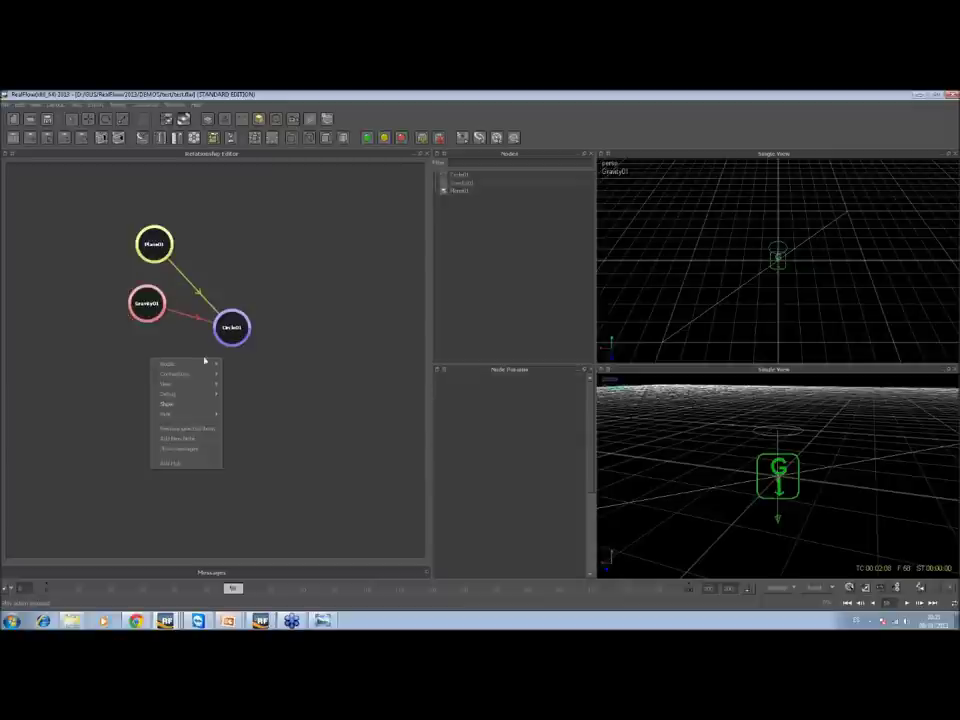
left_click(208, 435)
left_click_drag(193, 379, 260, 437)
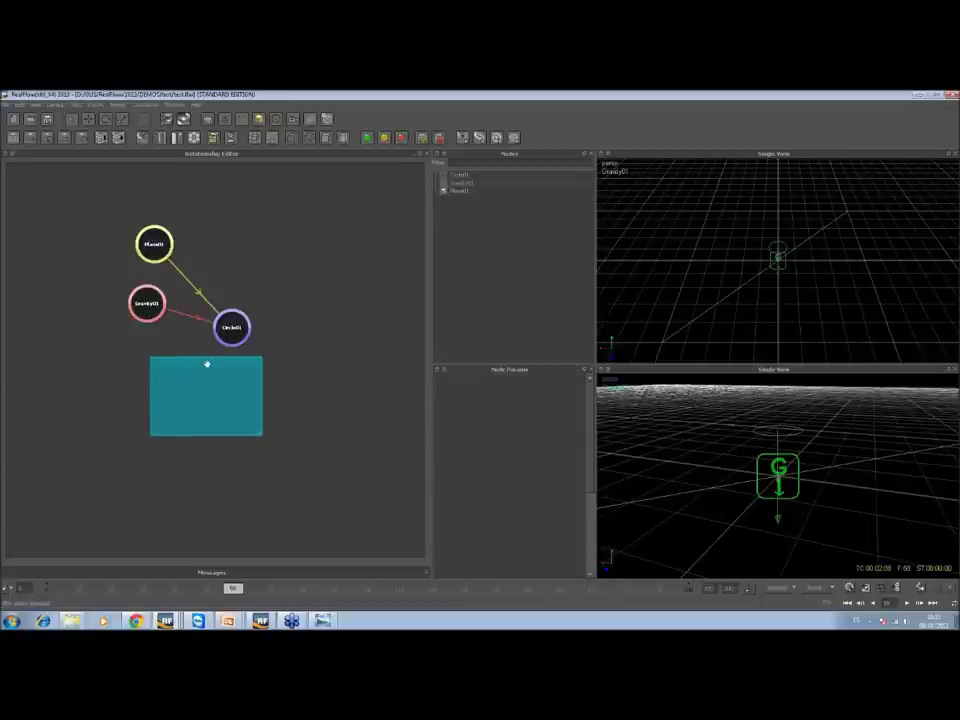
left_click_drag(208, 364, 148, 245)
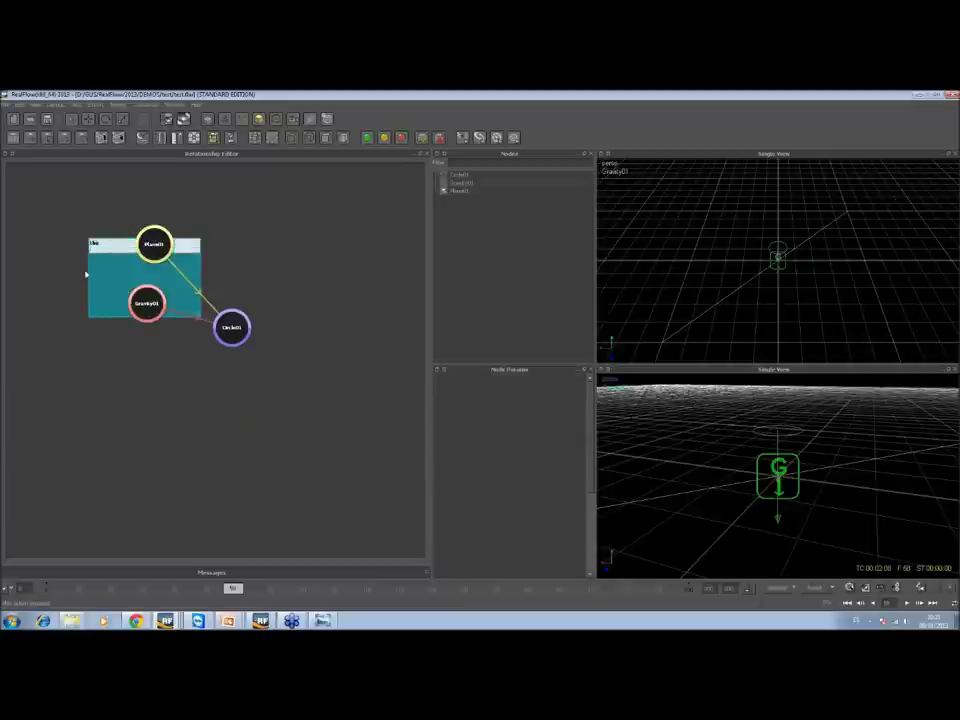
Nudge the note box up and move Circle01 further right
left_click(60, 284)
left_click_drag(120, 246, 124, 221)
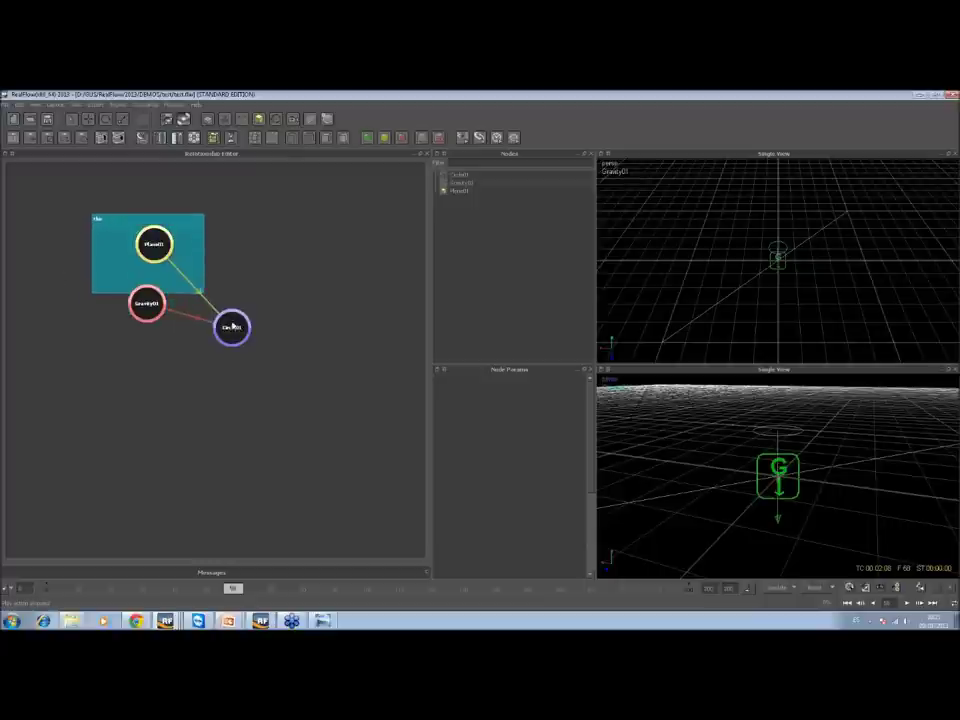
left_click_drag(232, 327, 298, 339)
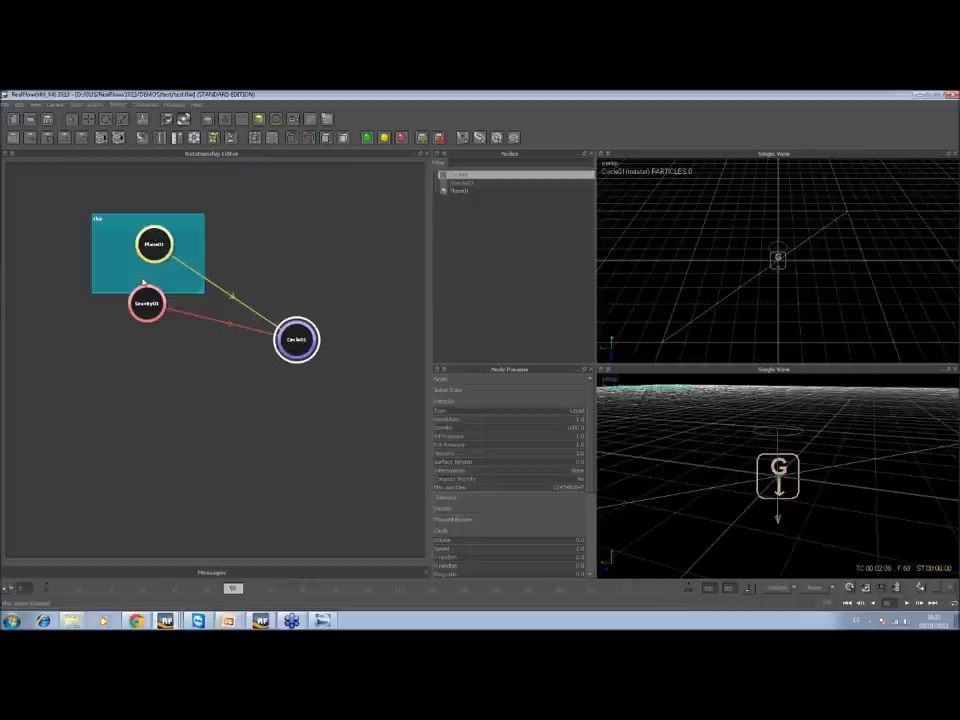
left_click(268, 360)
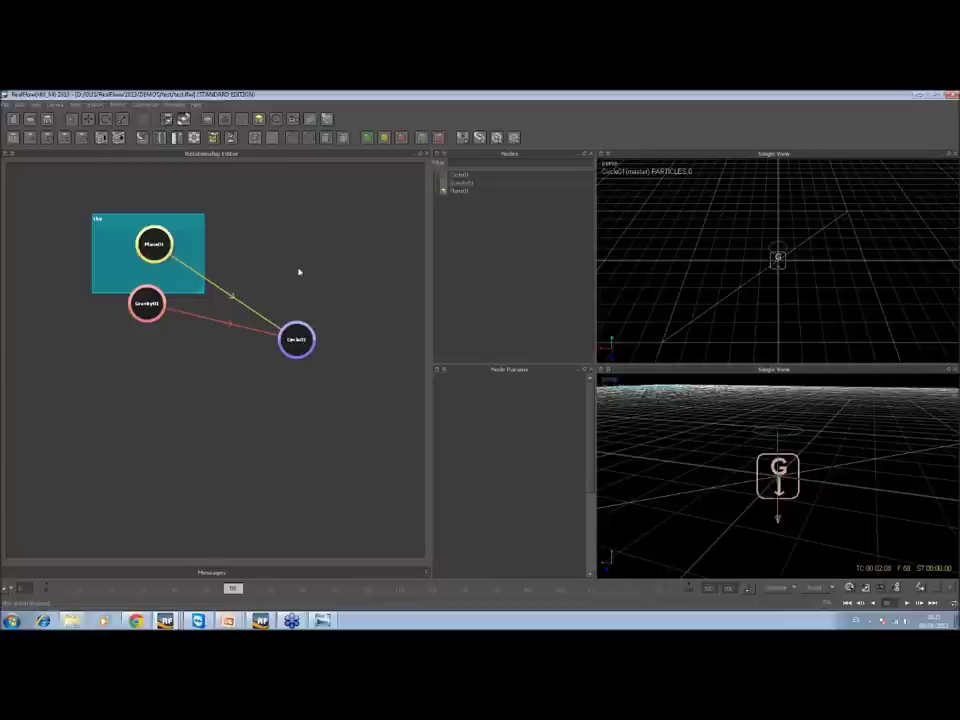
right_click(249, 259)
mouse_move(300, 288)
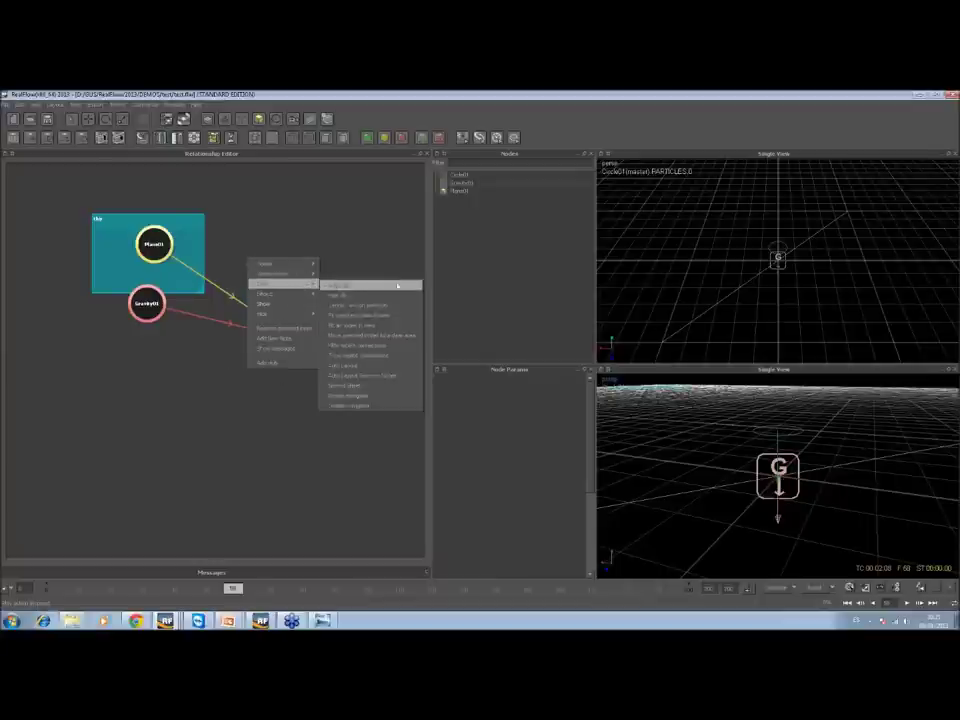
left_click(367, 389)
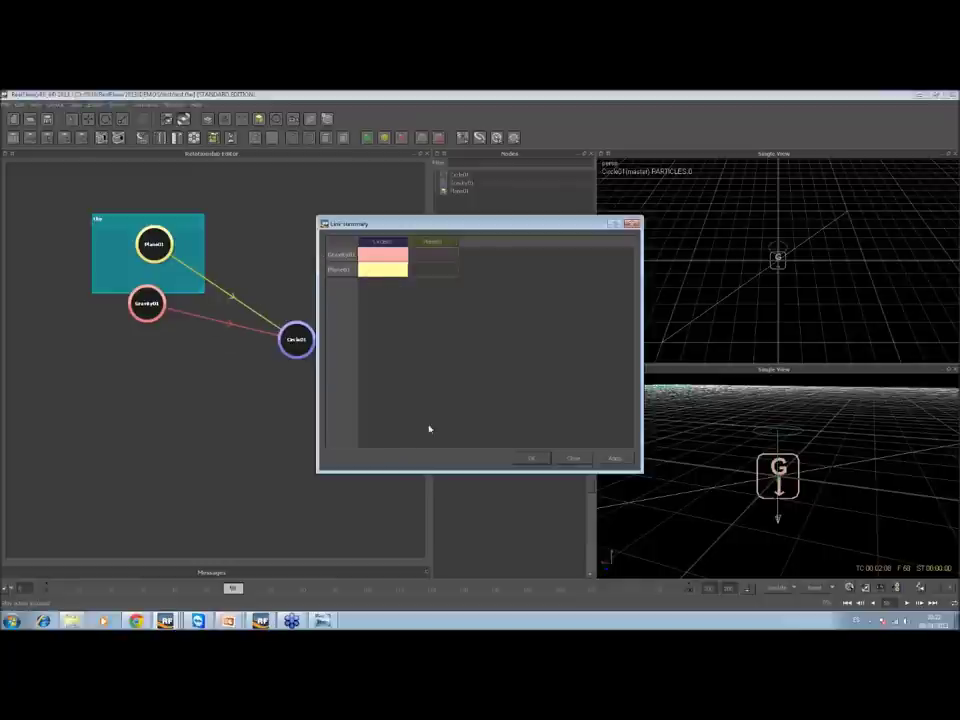
left_click_drag(482, 450, 471, 319)
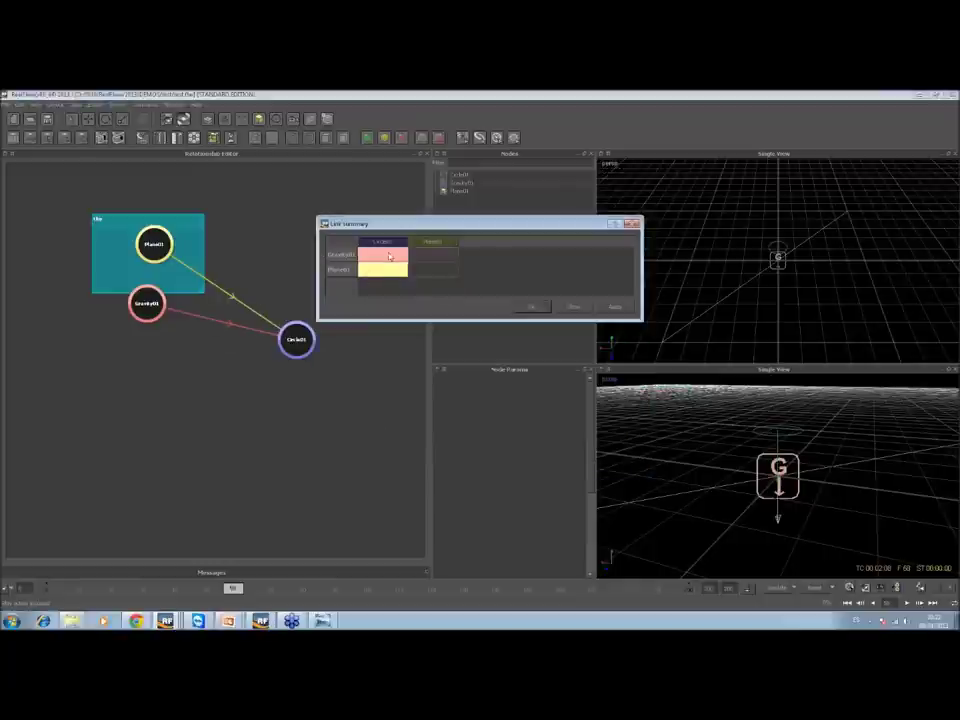
right_click(383, 256)
left_click(415, 268)
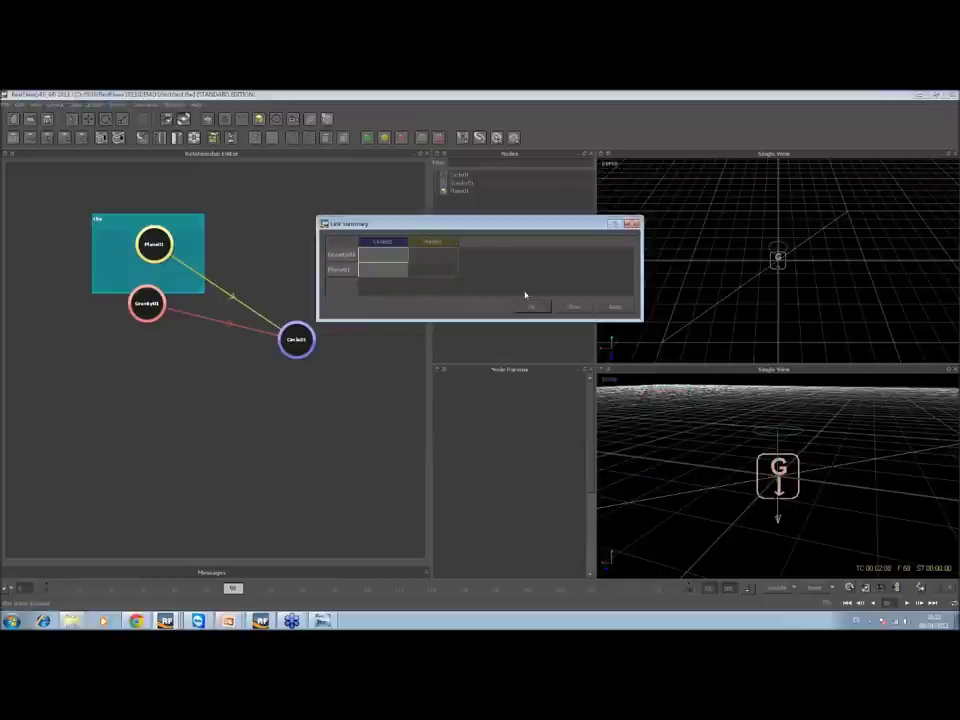
left_click(614, 306)
left_click(386, 245)
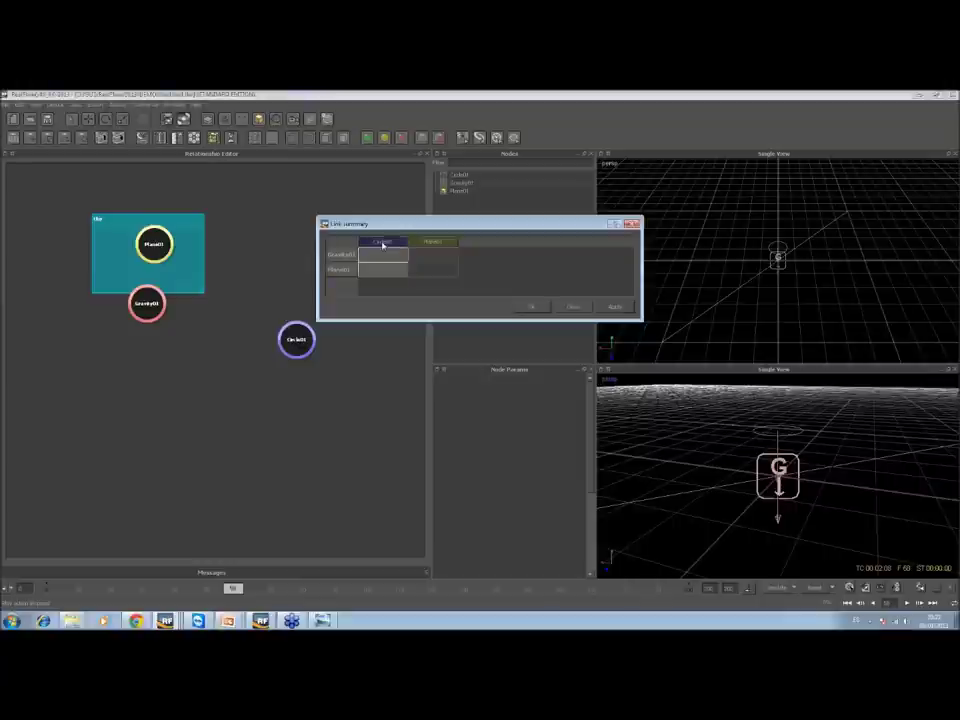
left_click(614, 306)
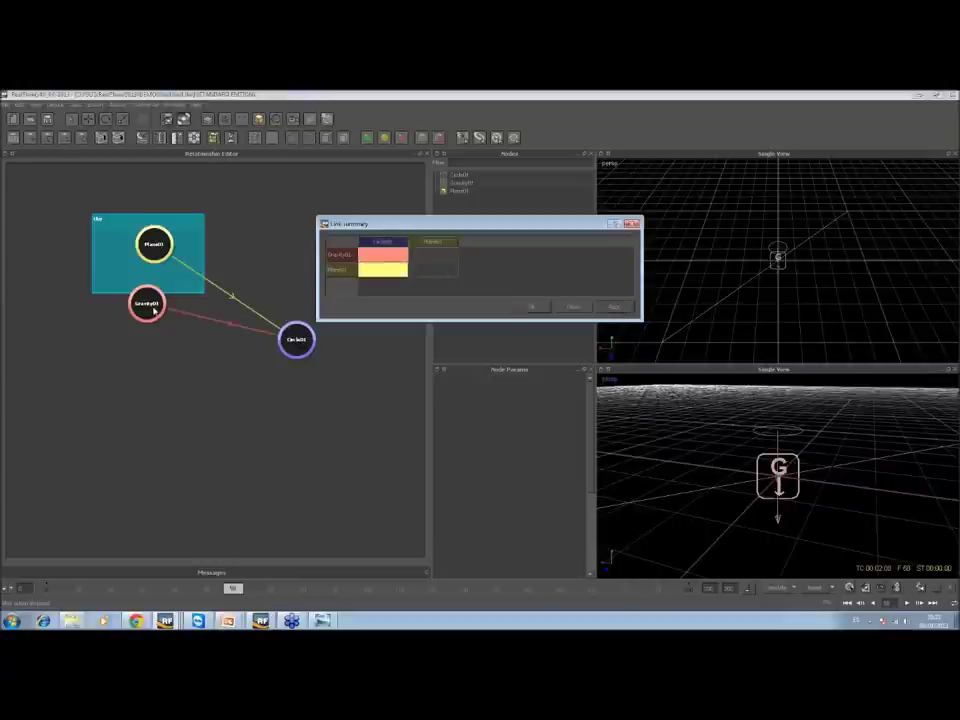
key("Escape")
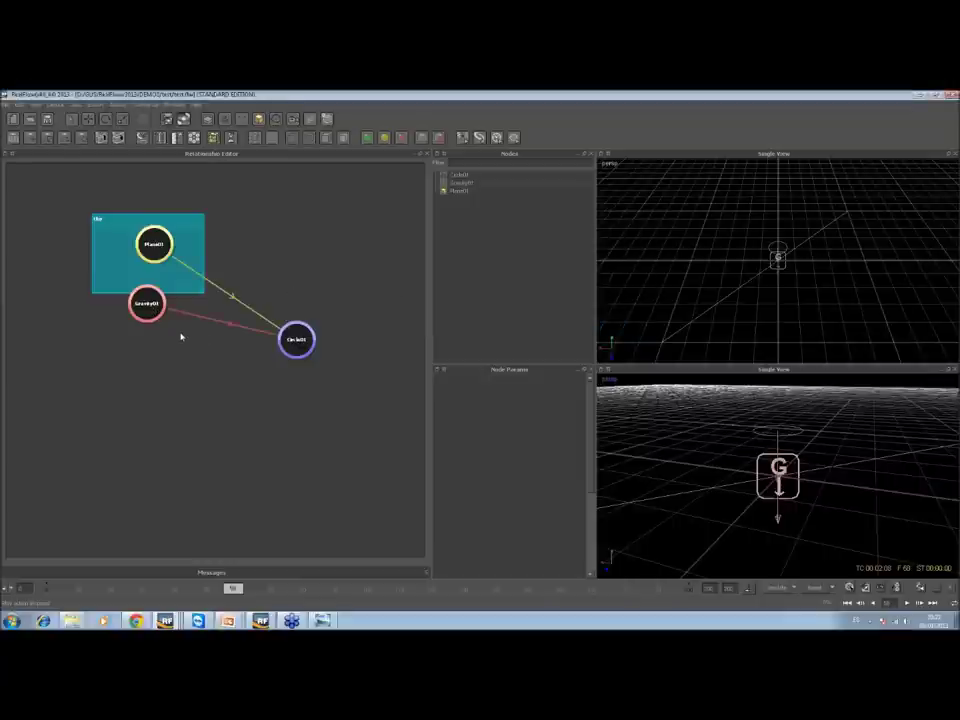
Group Plane01 and Gravity01 into Group01 and move it out of the teal box
left_click_drag(146, 304, 145, 375)
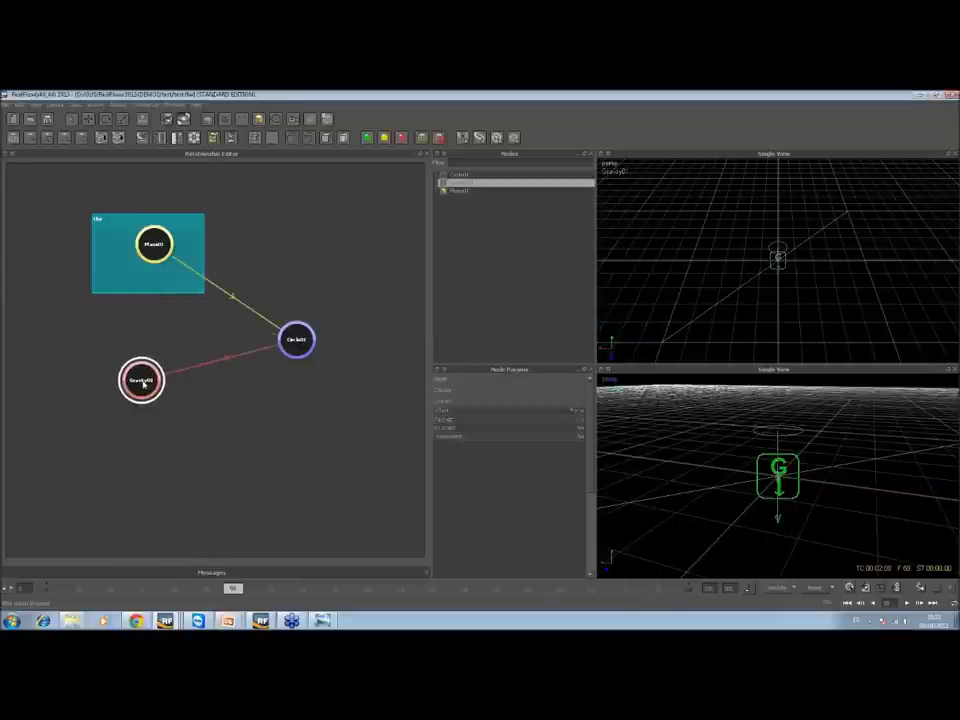
left_click(462, 190)
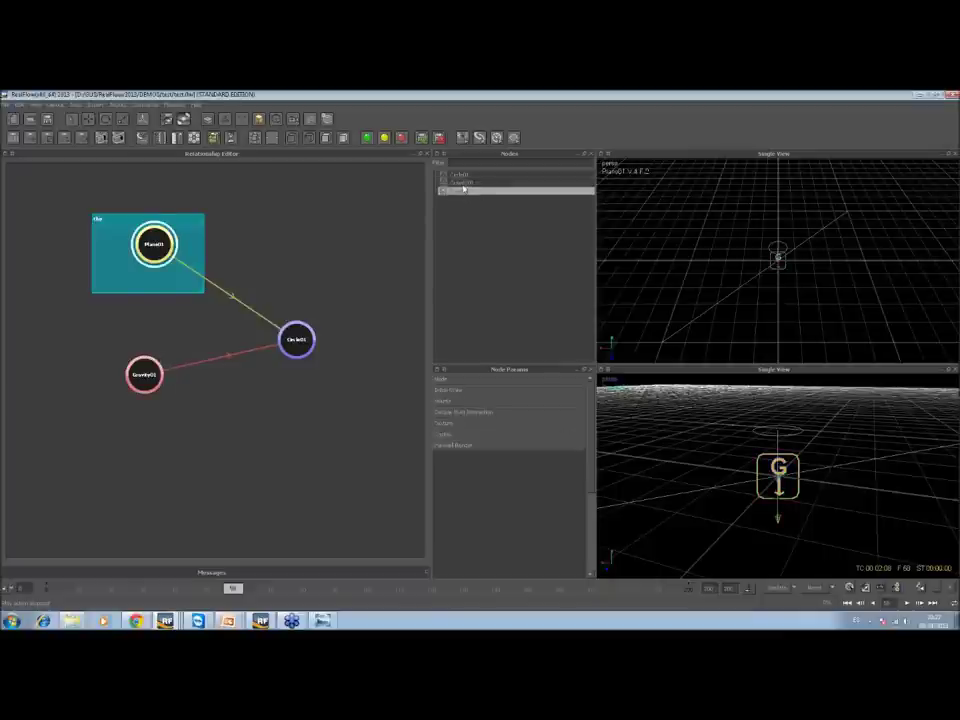
right_click(462, 190)
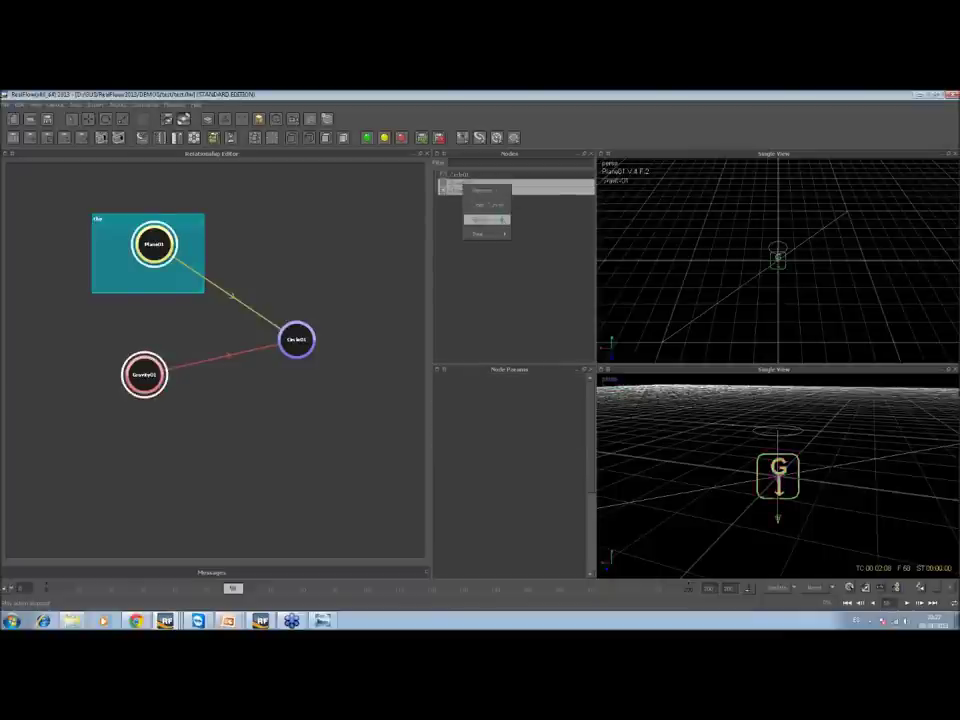
left_click(498, 217)
left_click_drag(139, 293, 142, 341)
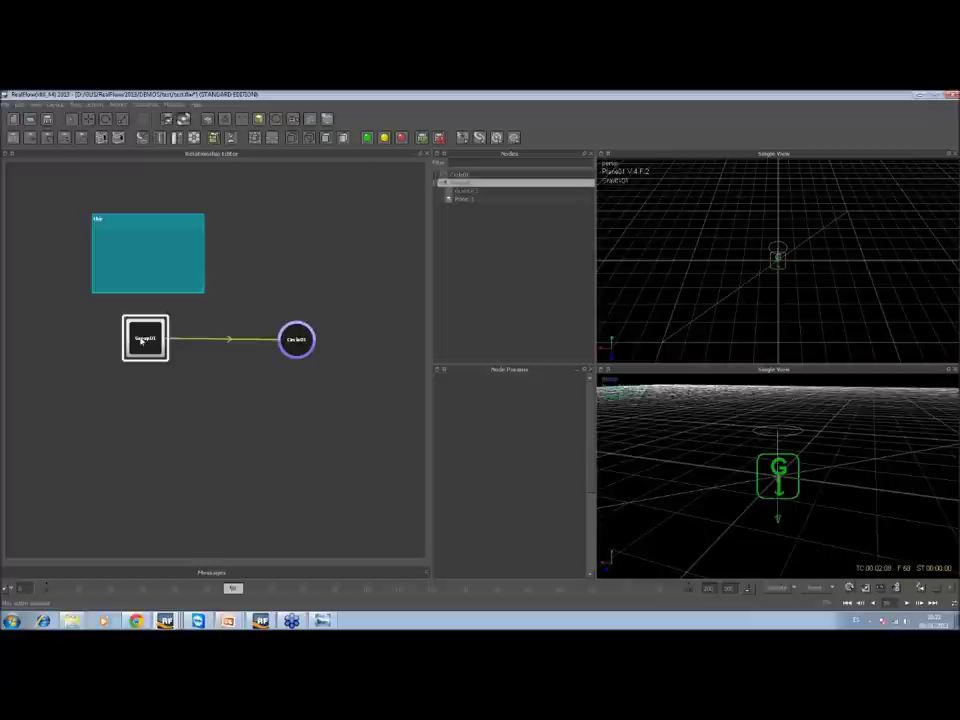
Delete the old link and drag a new link from Circle01 to Group01
left_click(264, 386)
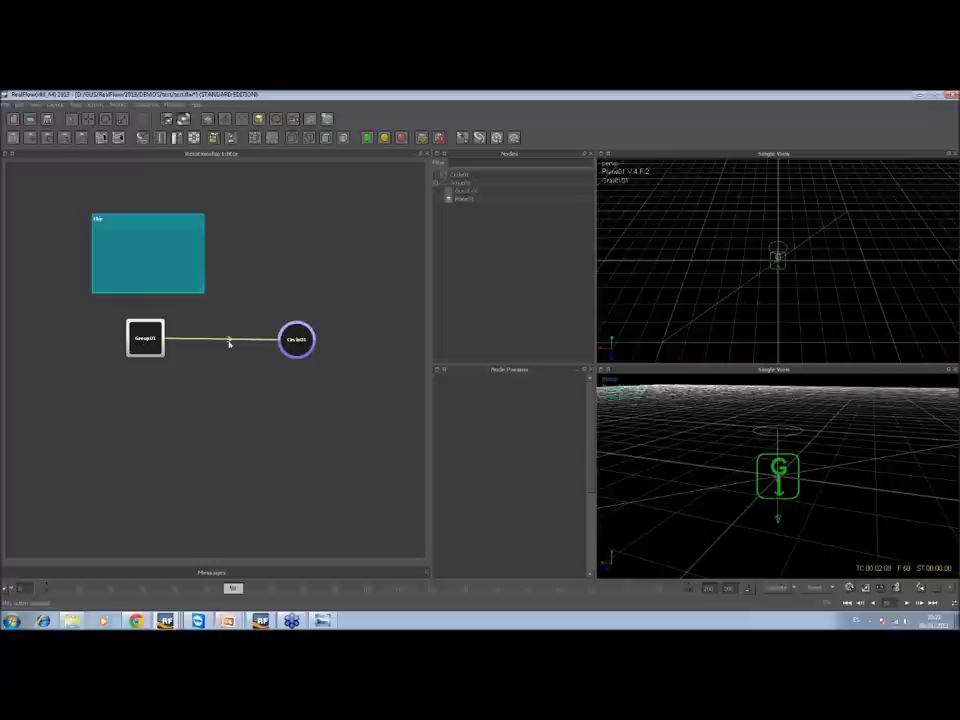
key("Delete")
left_click(280, 343)
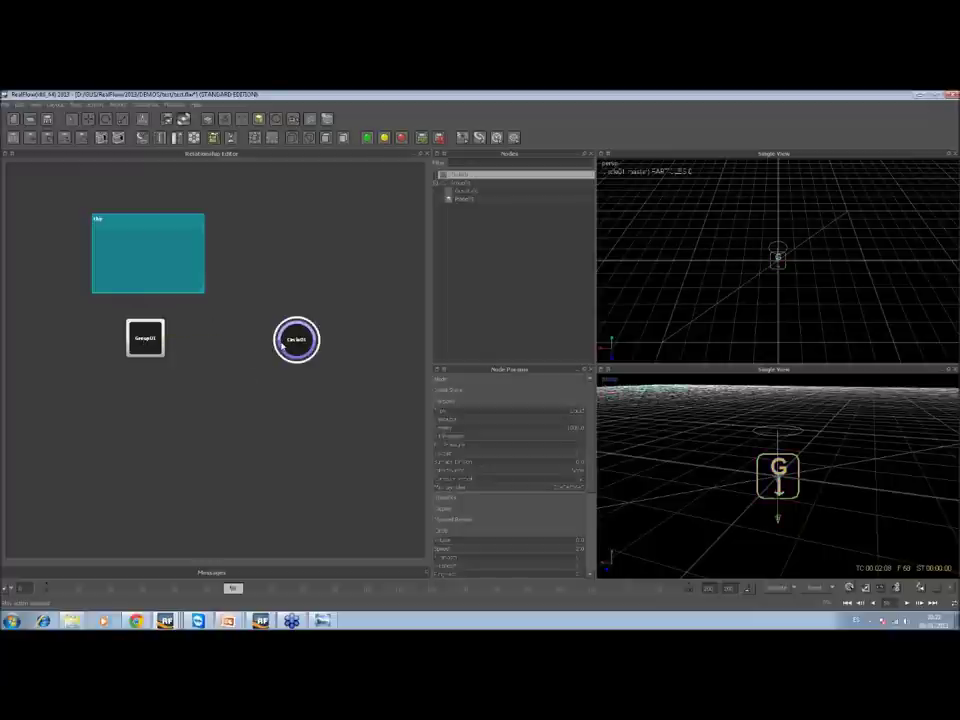
left_click_drag(281, 345, 156, 343)
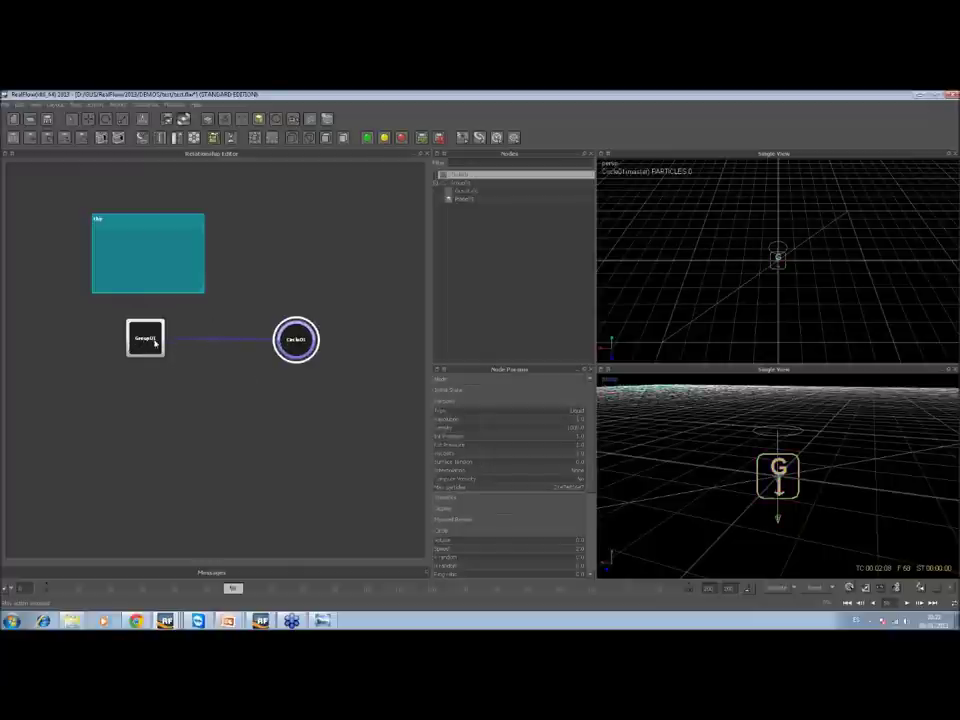
left_click(150, 341)
Expand Group01, shift it left, and pick an entry from the graph editor's context menu
double_click(145, 340)
left_click_drag(143, 345, 111, 336)
right_click(230, 380)
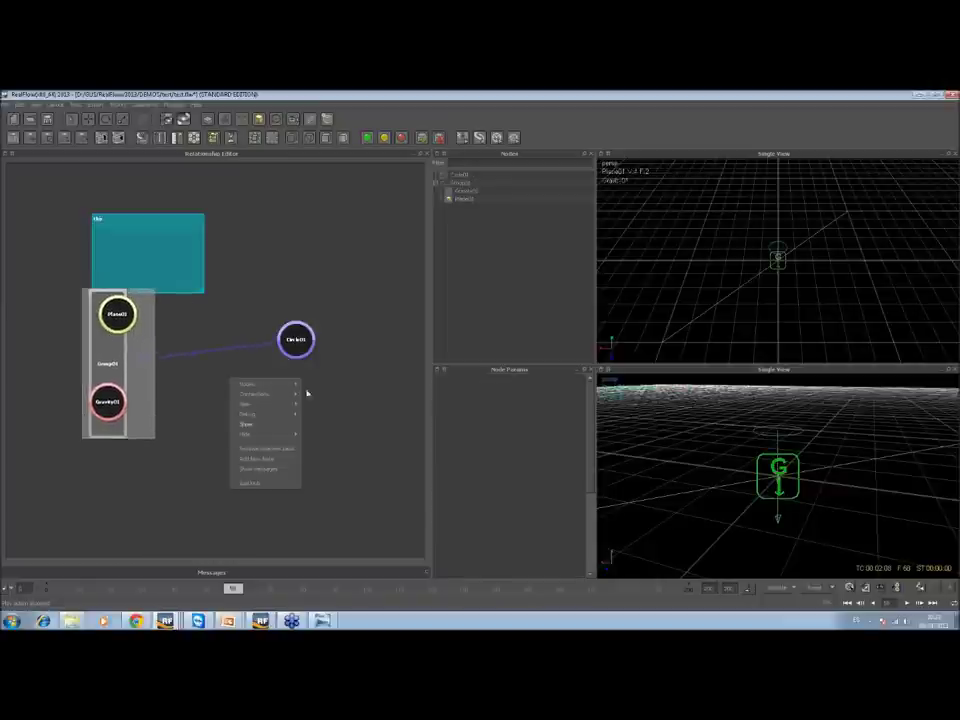
mouse_move(282, 403)
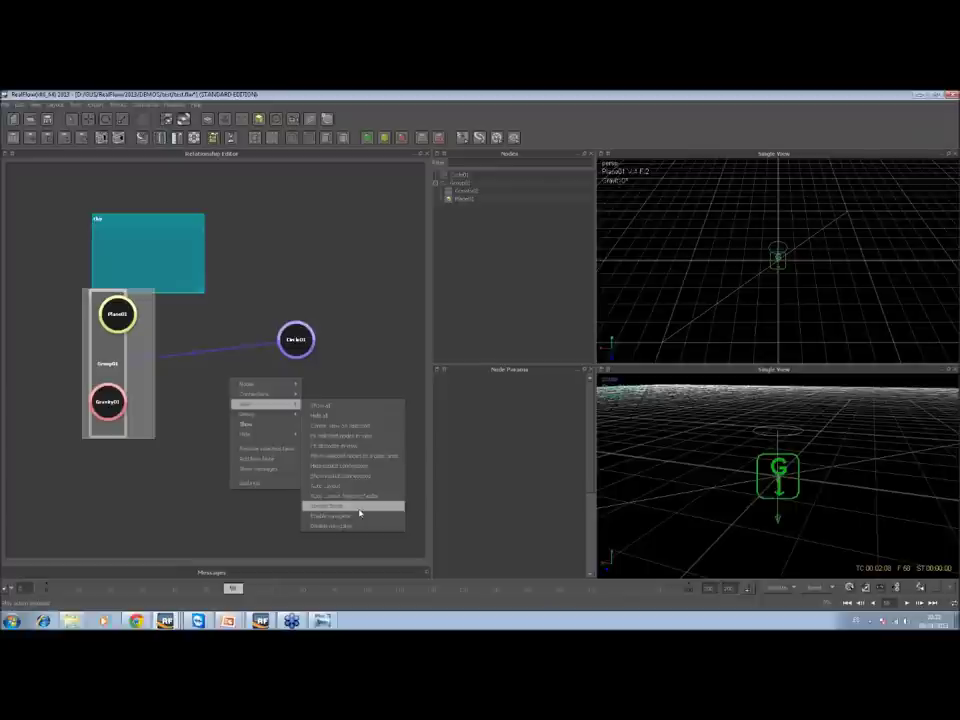
key("Escape")
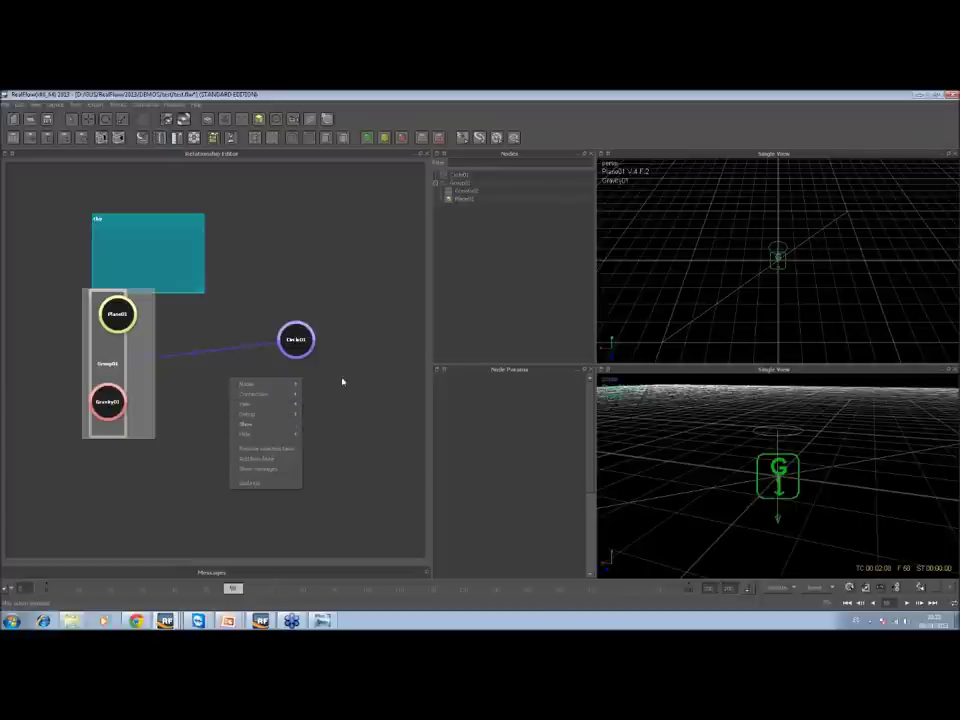
key("Escape")
right_click(277, 394)
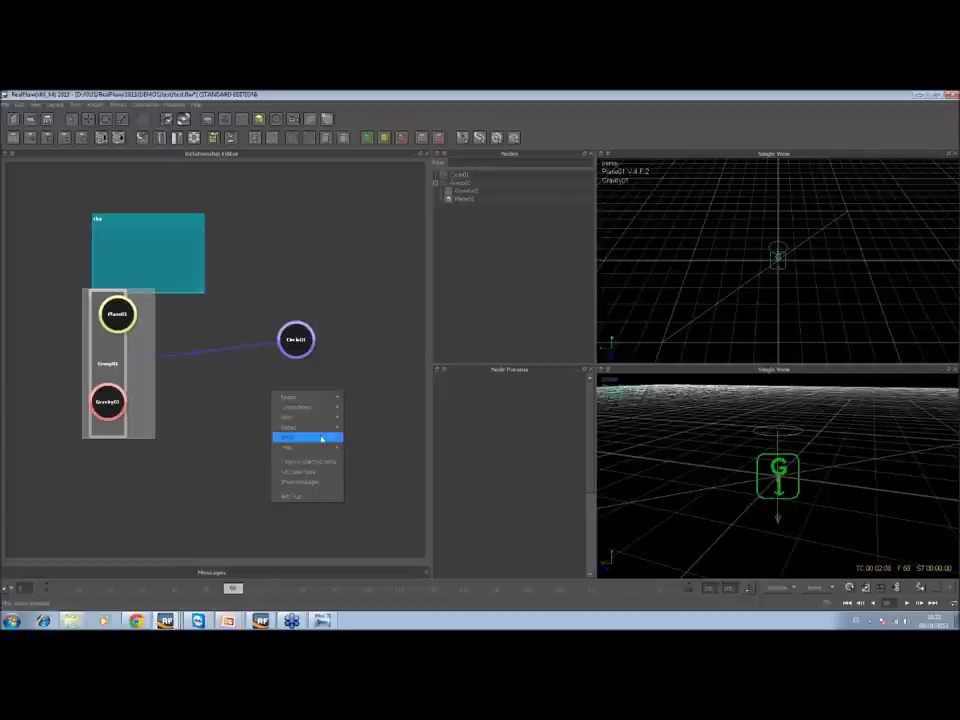
mouse_move(320, 417)
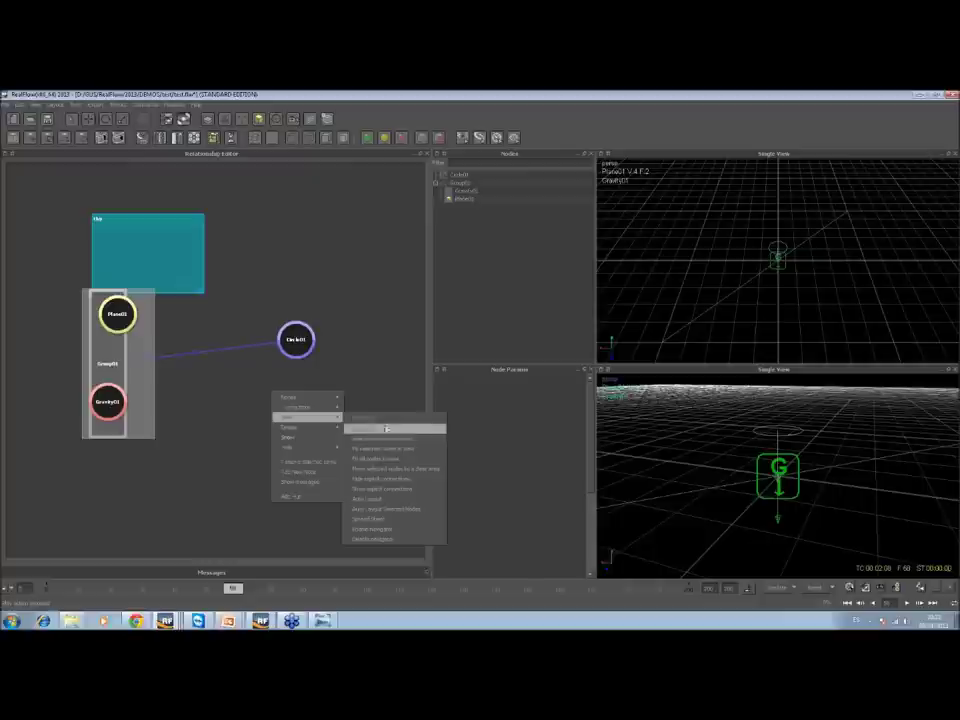
left_click(394, 489)
Move Circle01 beside Group01, then start a new scene and answer the save prompt
left_click_drag(297, 346, 210, 369)
mouse_move(112, 322)
left_mouse_down()
mouse_move(166, 362)
mouse_move(96, 328)
left_mouse_up()
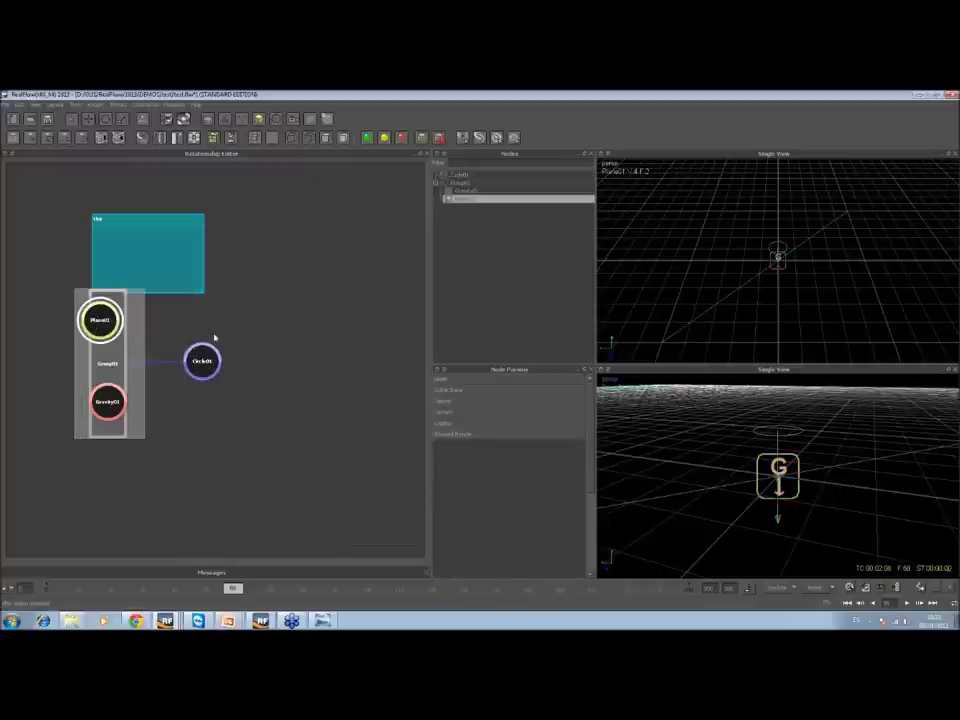
left_click(107, 293)
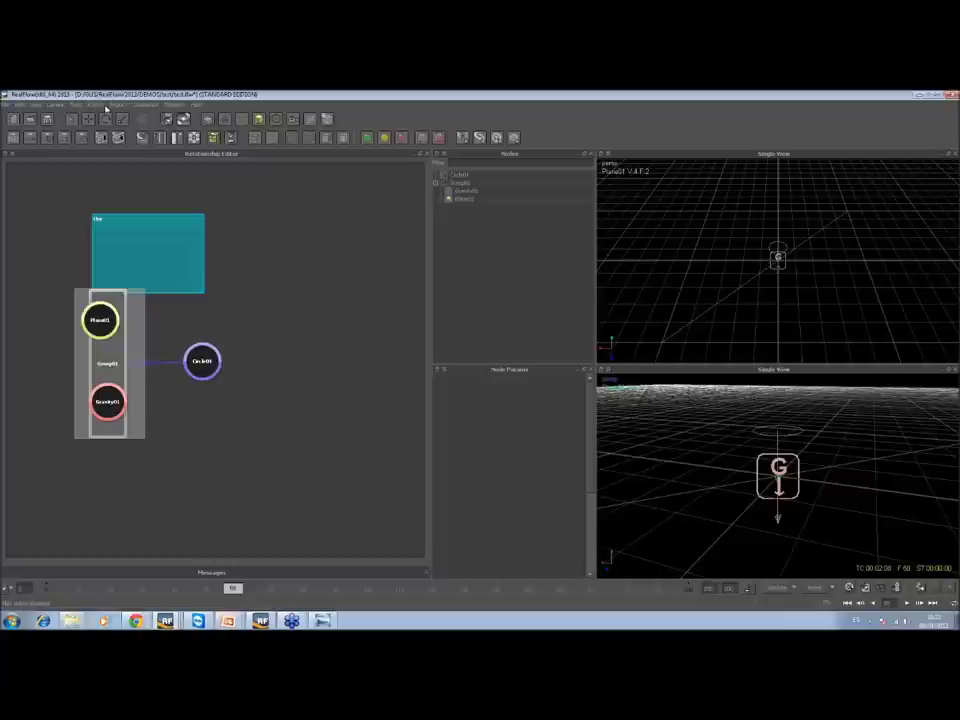
left_click(13, 118)
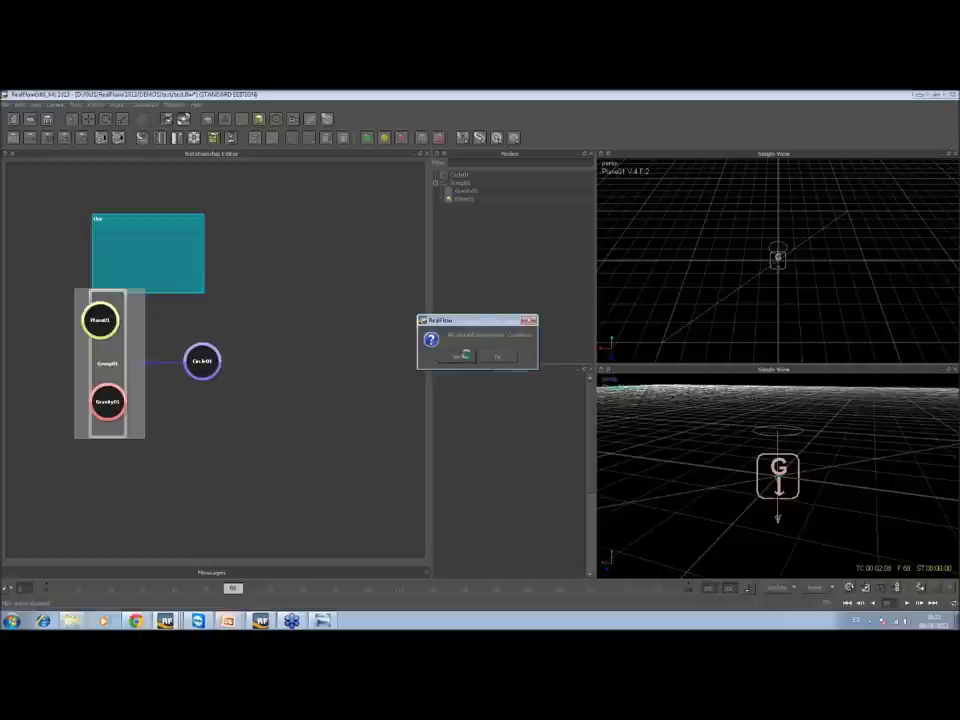
left_click(463, 355)
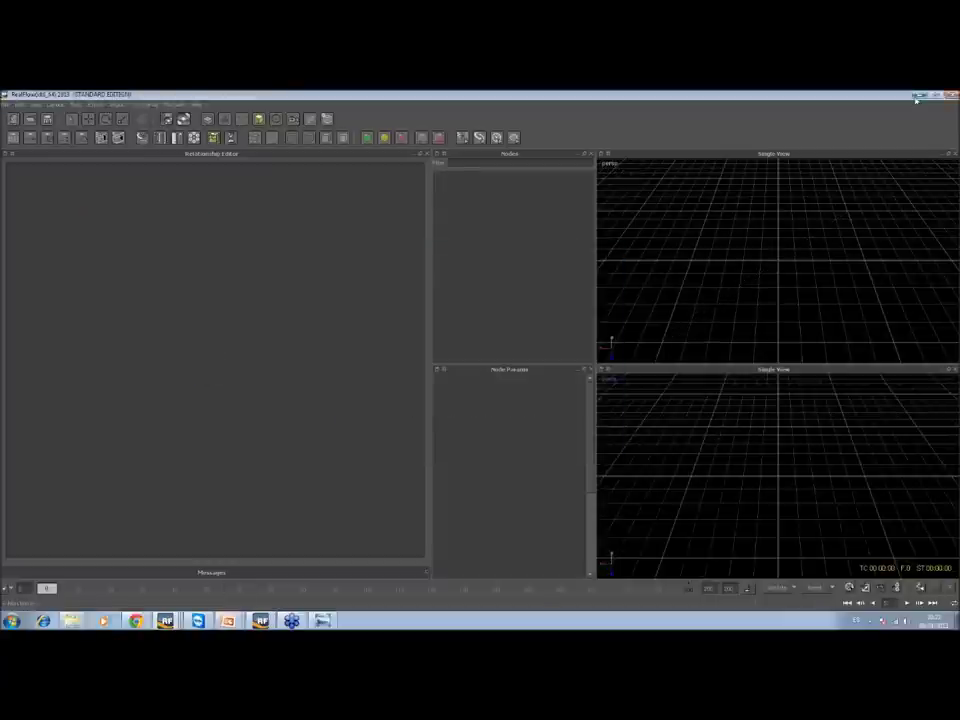
Minimize the empty RealFlow window to reveal the RealFlow Graphs title slide
left_click(918, 96)
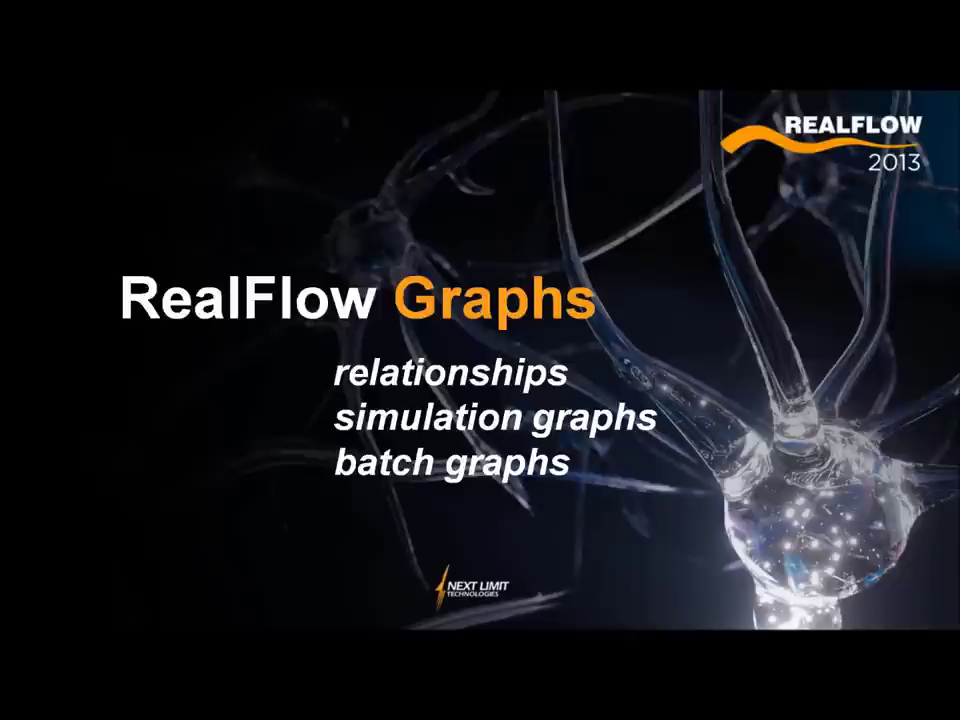
Close the foam scene, minimize the empty RealFlow, and Alt+Tab to the TrajectoryNode2 window
key("alt+Tab")
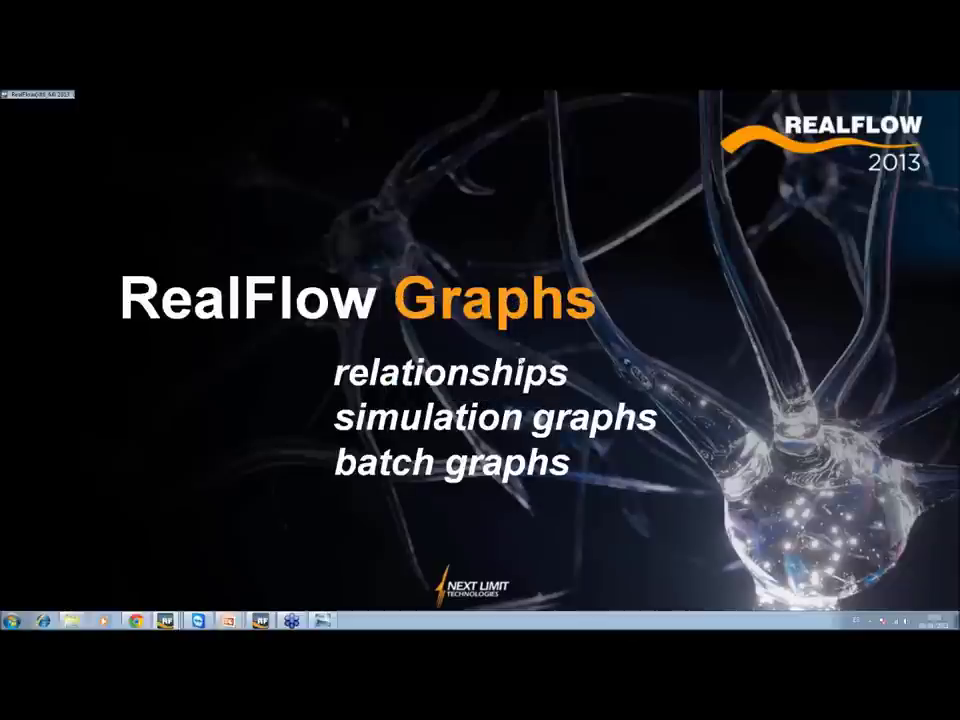
key("alt+Tab")
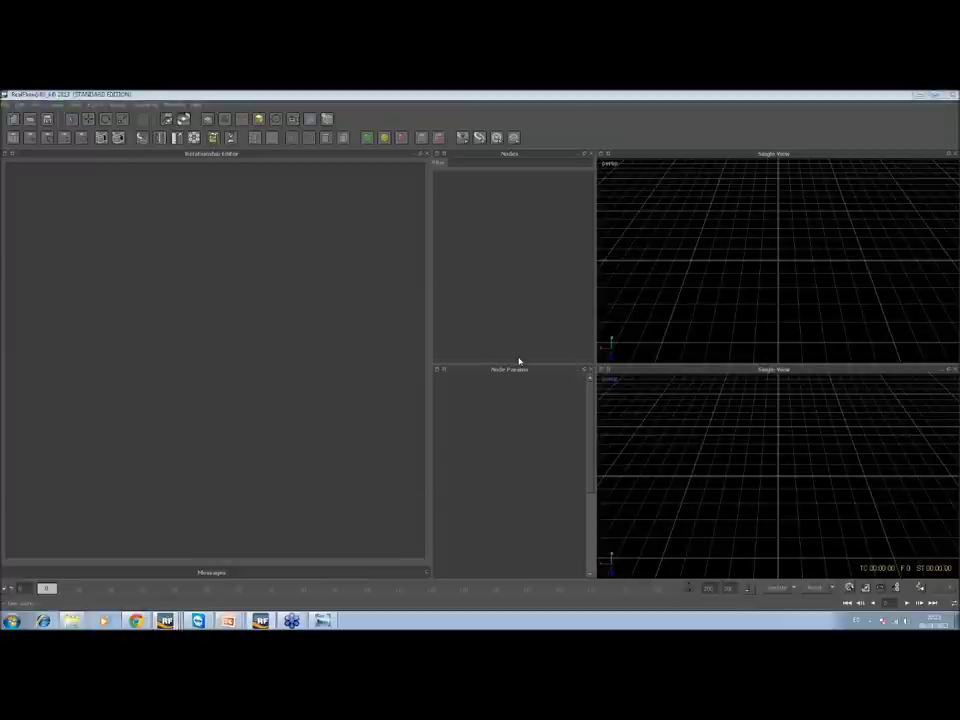
key("alt+Tab")
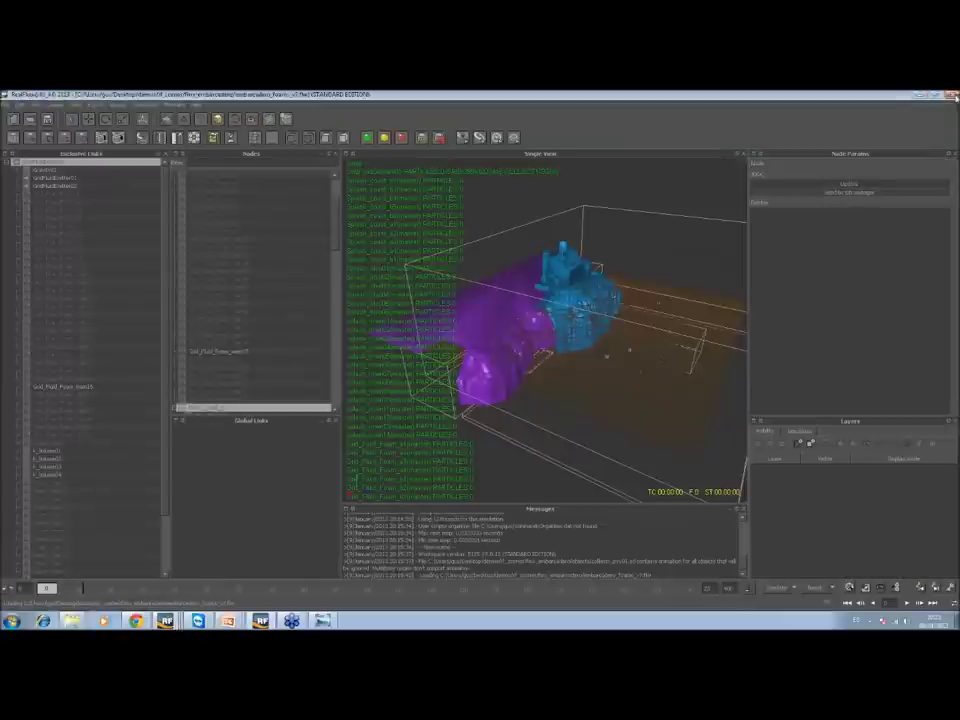
left_click(952, 96)
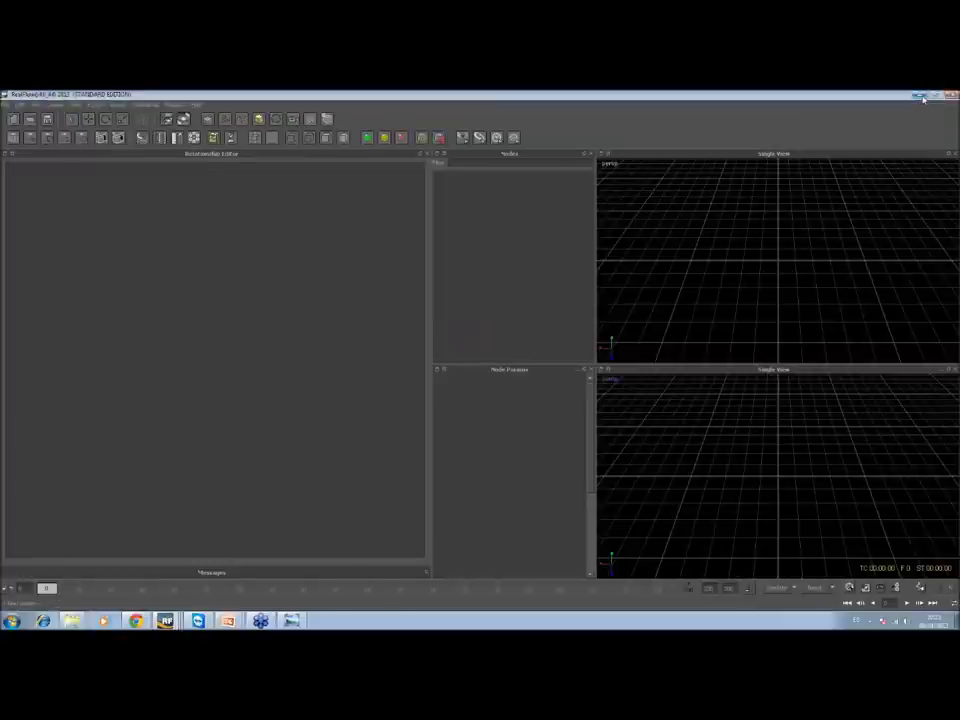
left_click(918, 96)
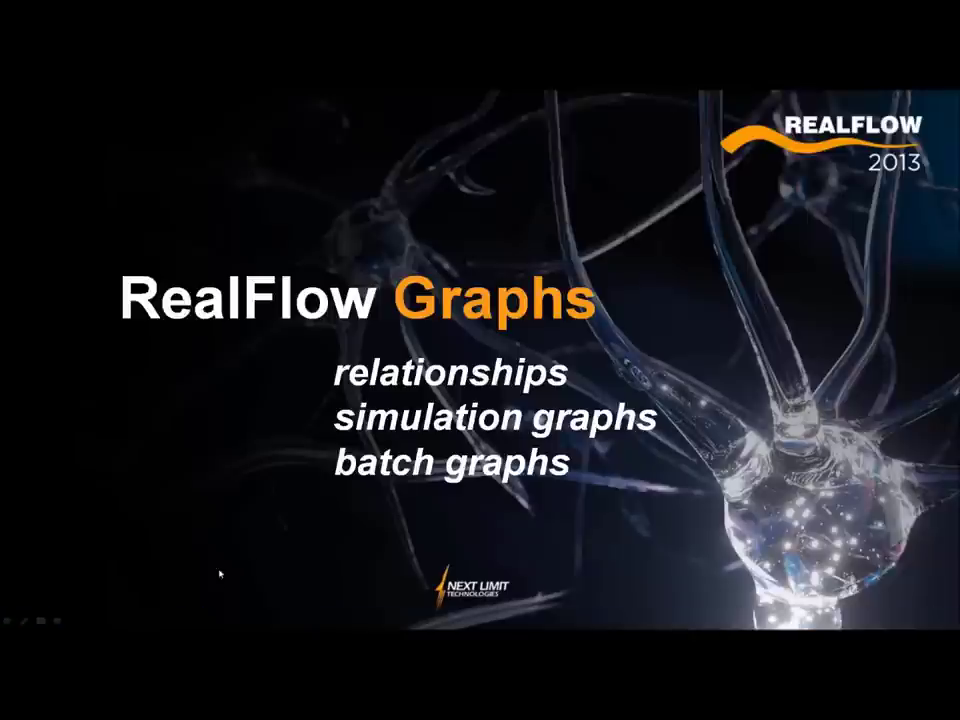
key("alt+Tab")
key("alt+Tab")
key("alt+Tab")
key("alt+Tab")
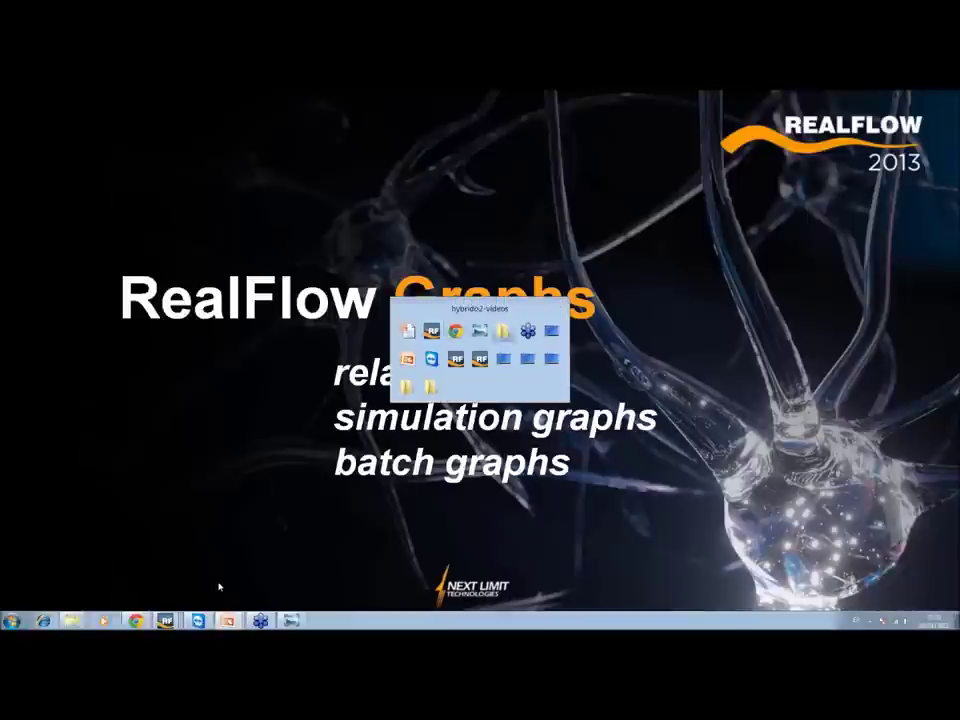
key("alt+Tab")
key("alt+Tab")
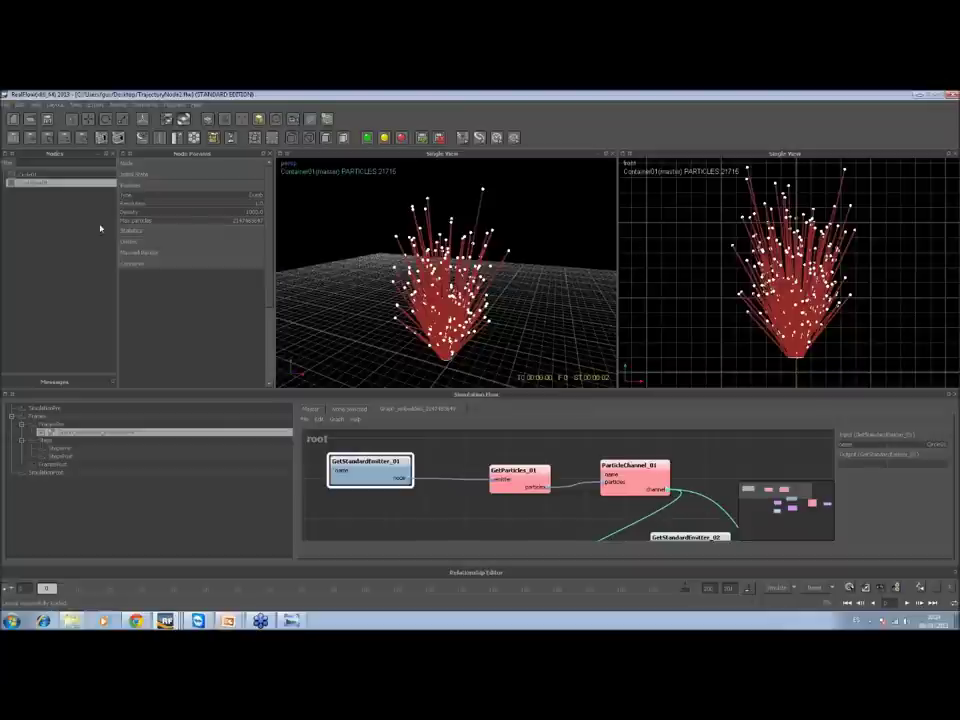
Drag the Simulation Flow splitter up to enlarge the node graph area
left_click(55, 104)
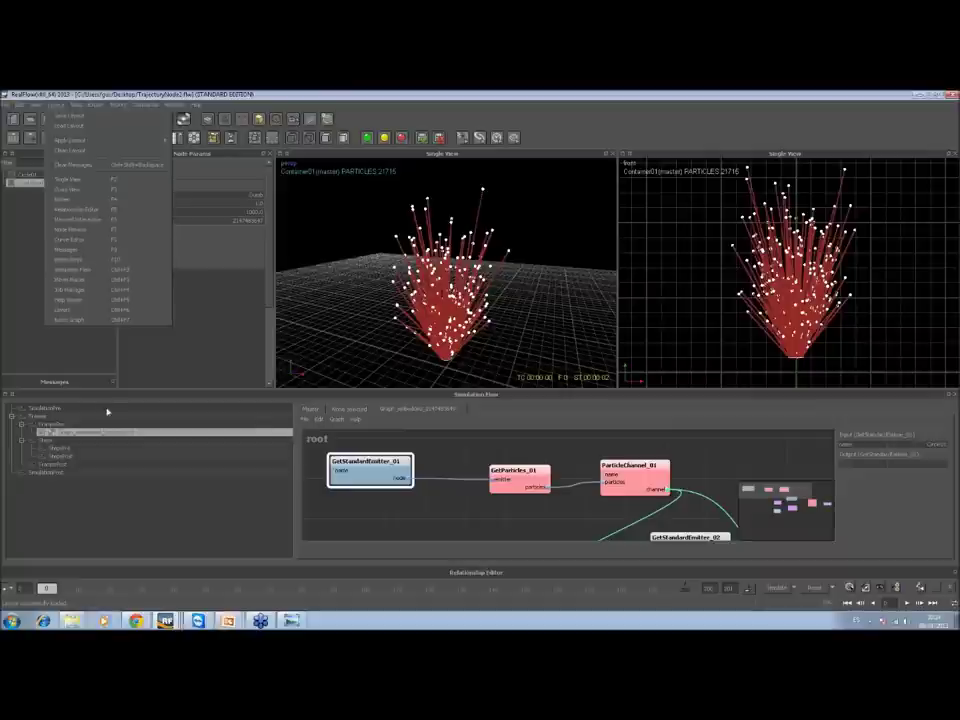
left_click(196, 397)
left_click_drag(190, 388, 210, 281)
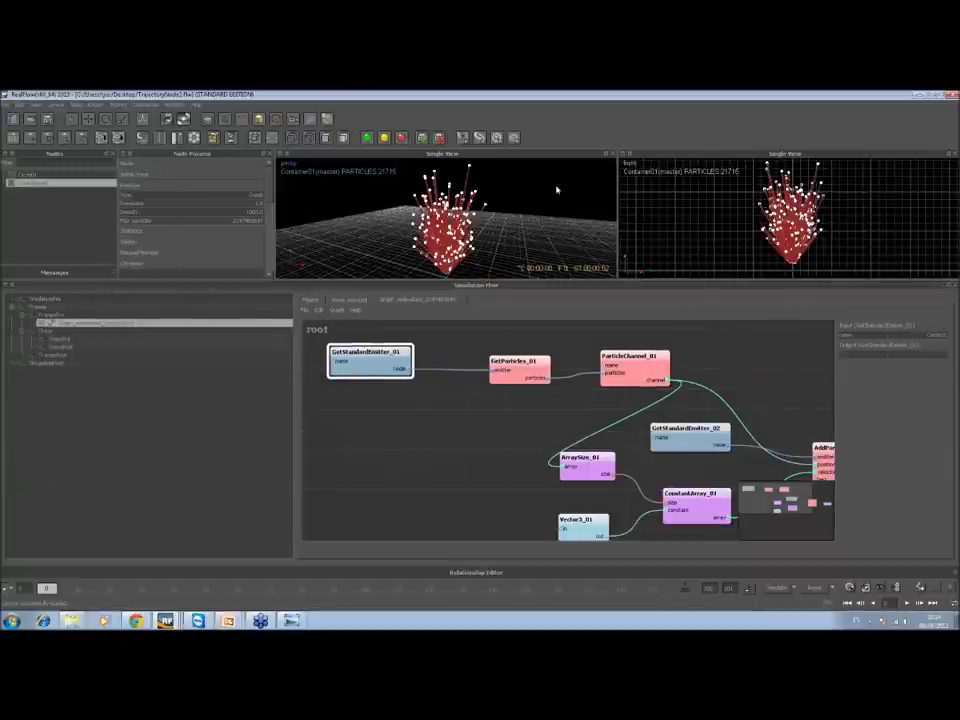
left_click_drag(497, 221, 484, 243, "alt")
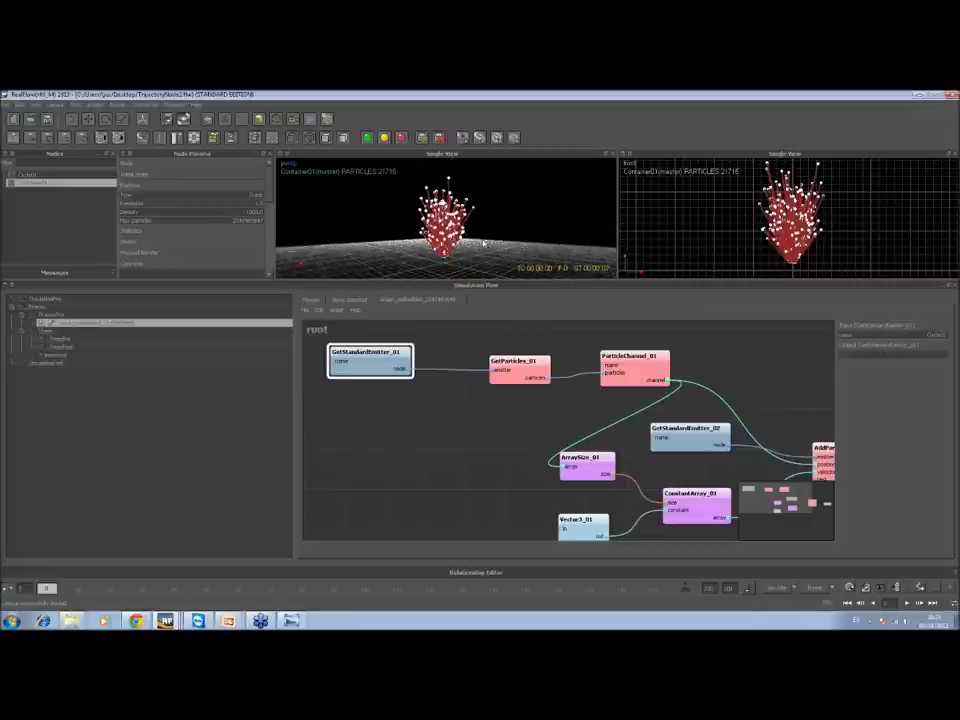
Reset the TrajectoryNode2 simulation and resimulate, growing the spray to about 47,000 particles
left_click(814, 588)
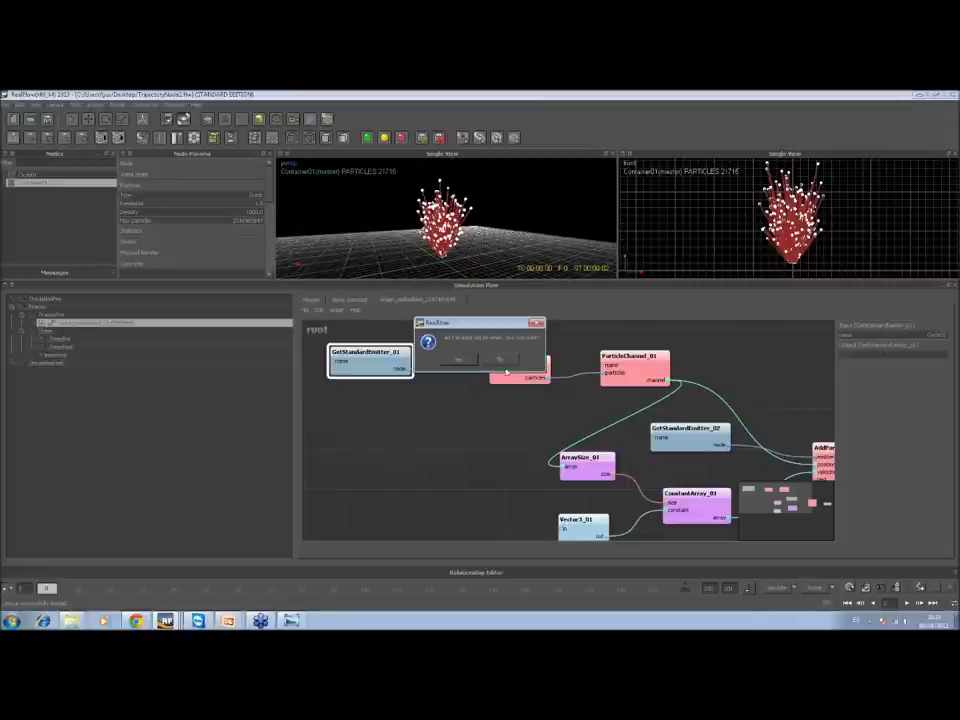
left_click(459, 361)
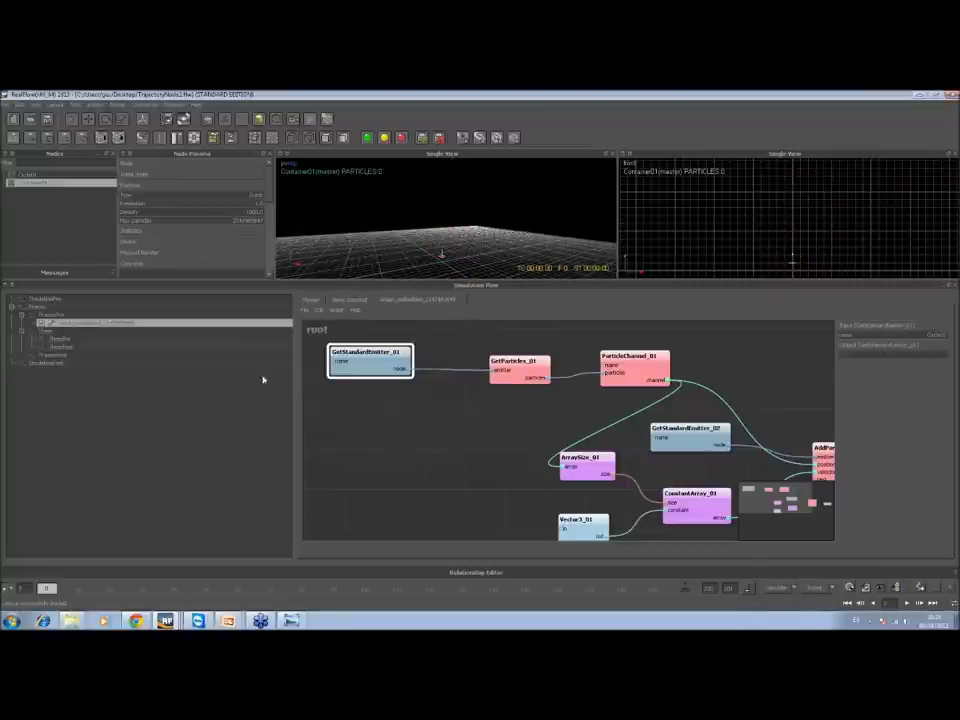
left_click(777, 587)
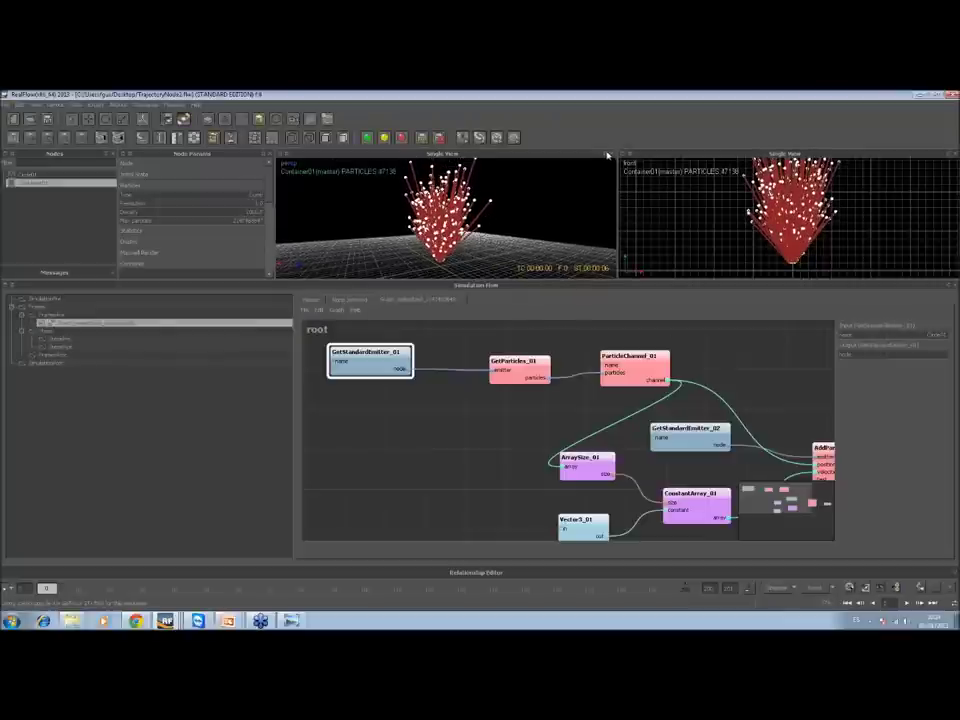
Set the left viewport to front, view the detached perspective full-screen, then restore the layout
key("1")
left_click_drag(607, 155, 499, 268)
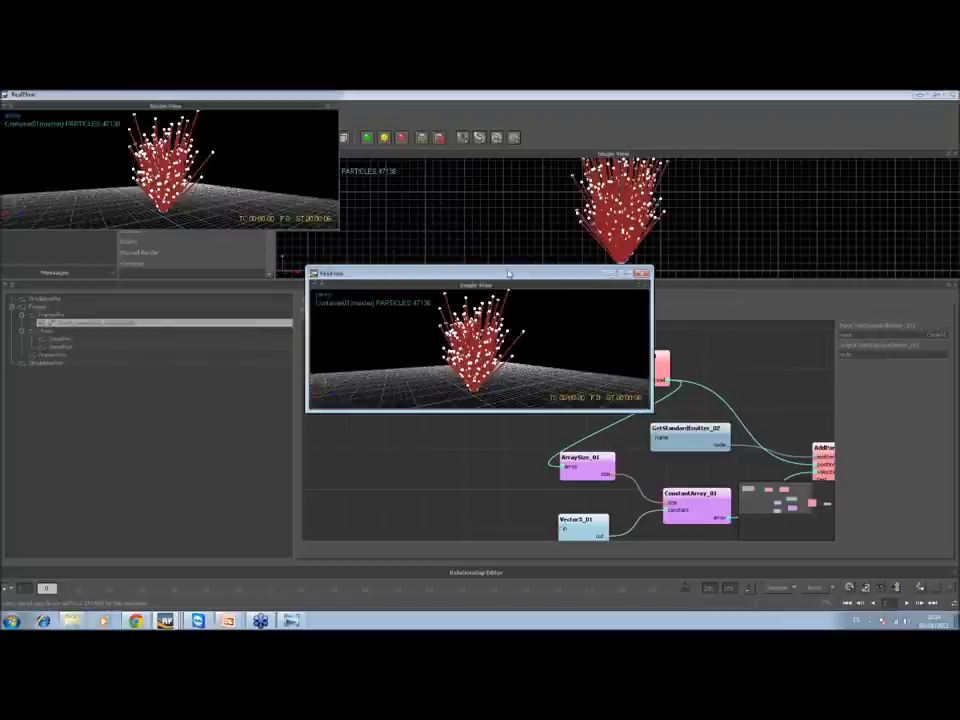
double_click(507, 273)
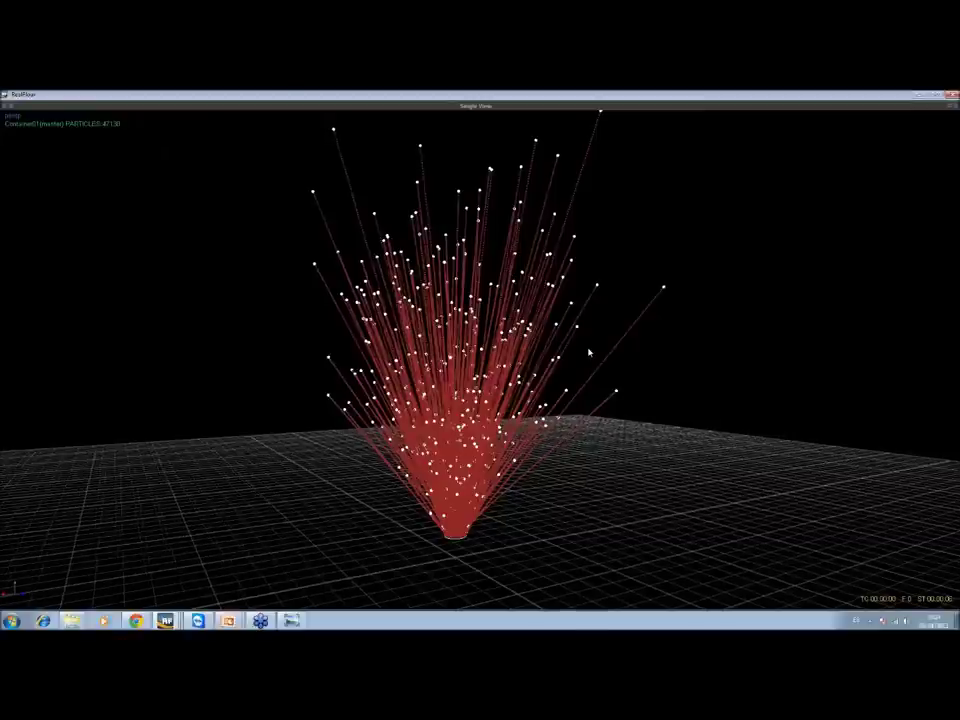
left_click_drag(482, 353, 530, 385, "alt")
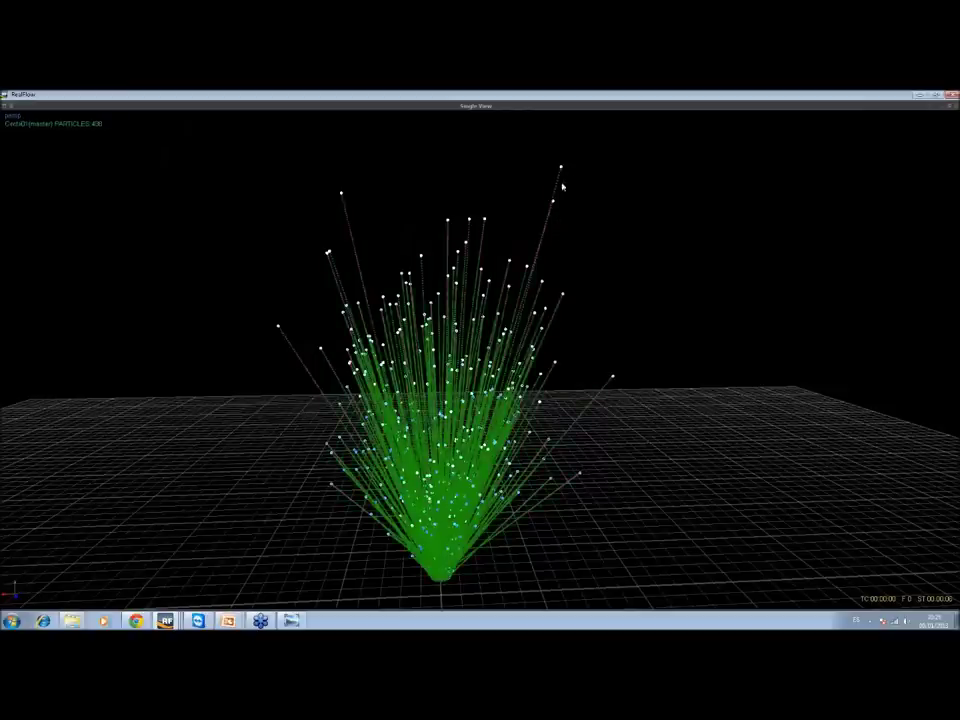
left_click(918, 96)
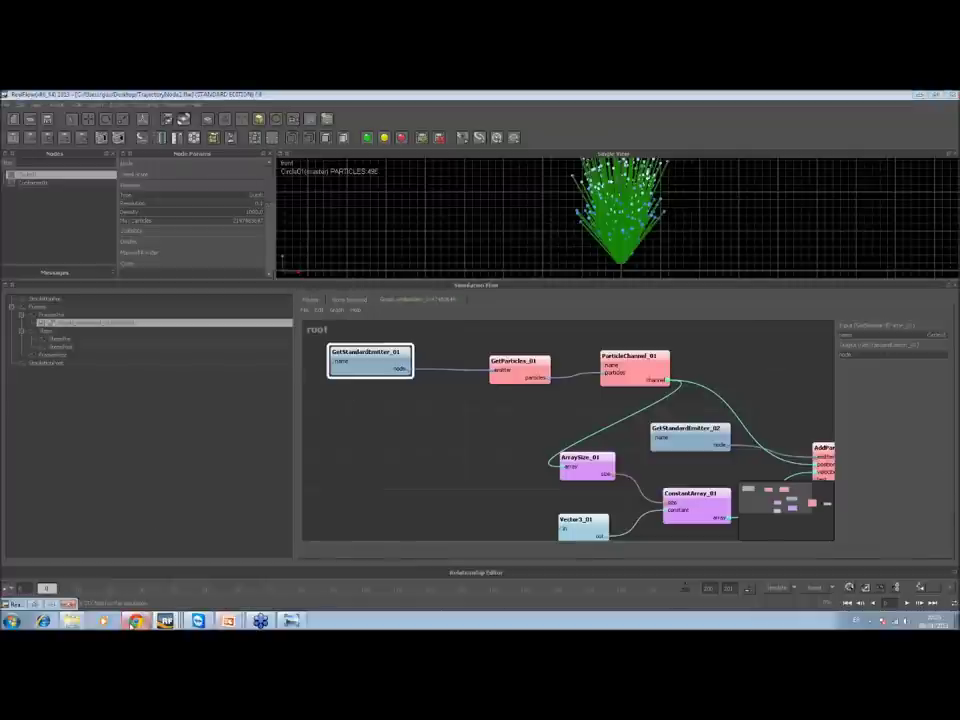
left_click(134, 621)
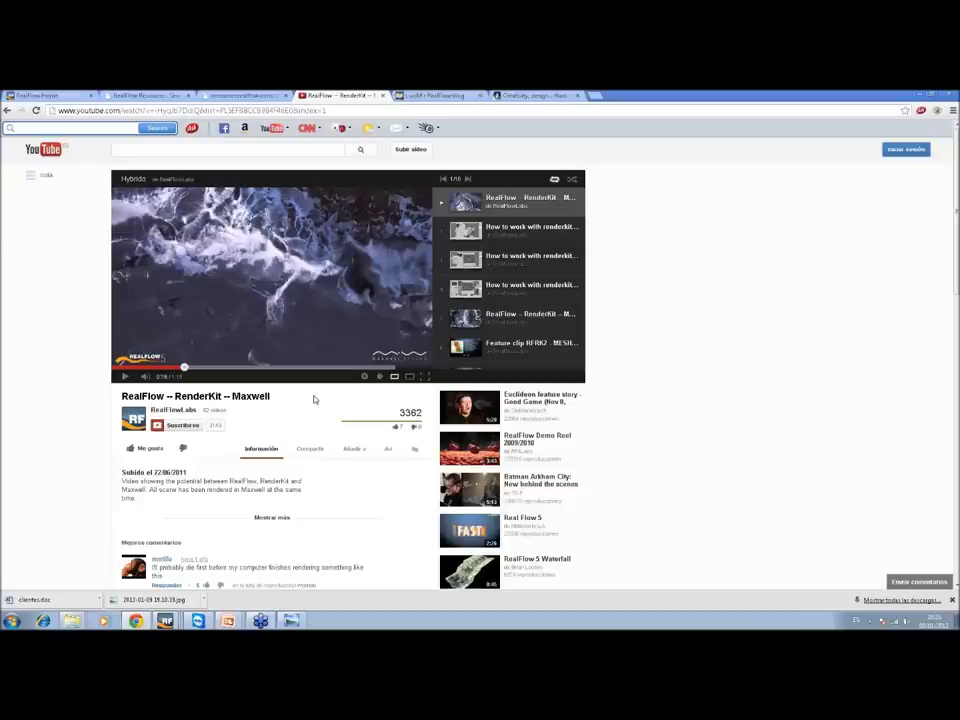
Switch between the RealFlow homepage and Resources tabs, ending on the Resources page
left_click(145, 95)
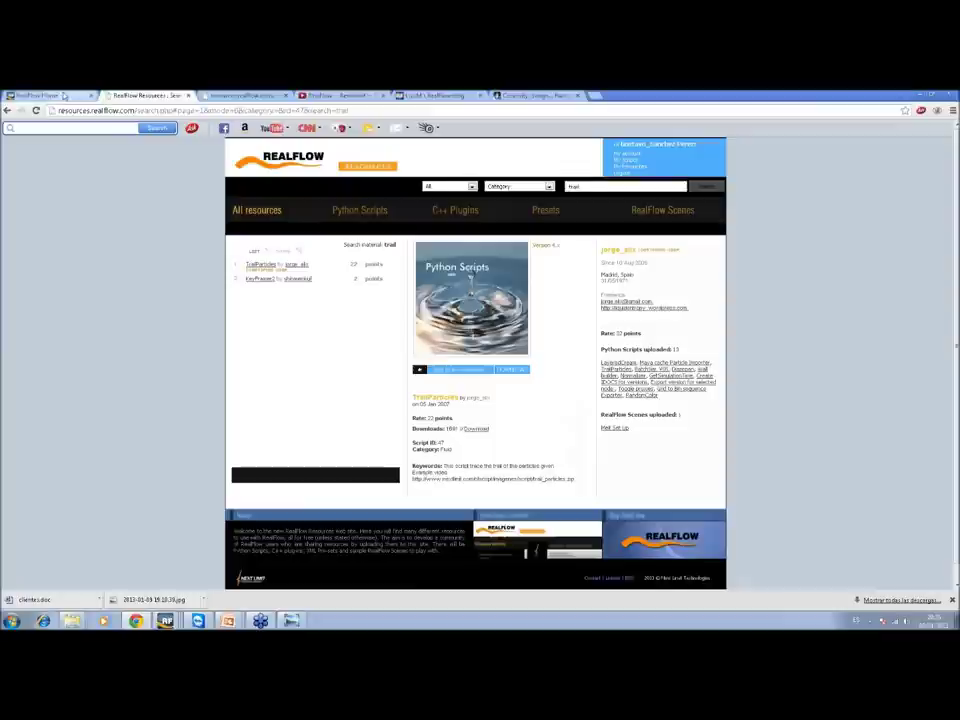
left_click(63, 96)
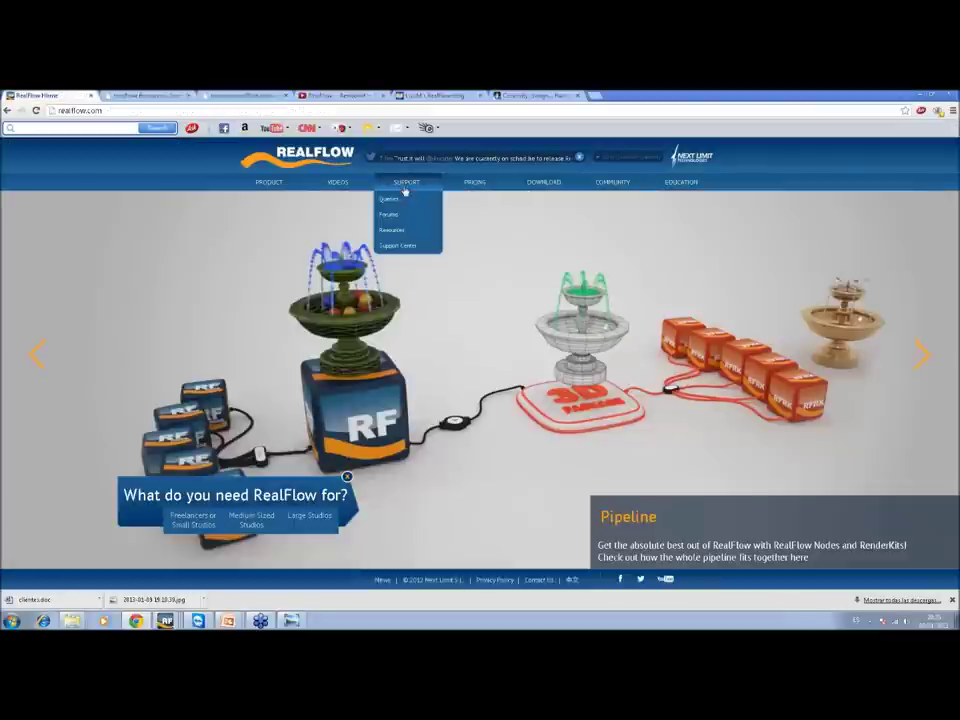
left_click(145, 95)
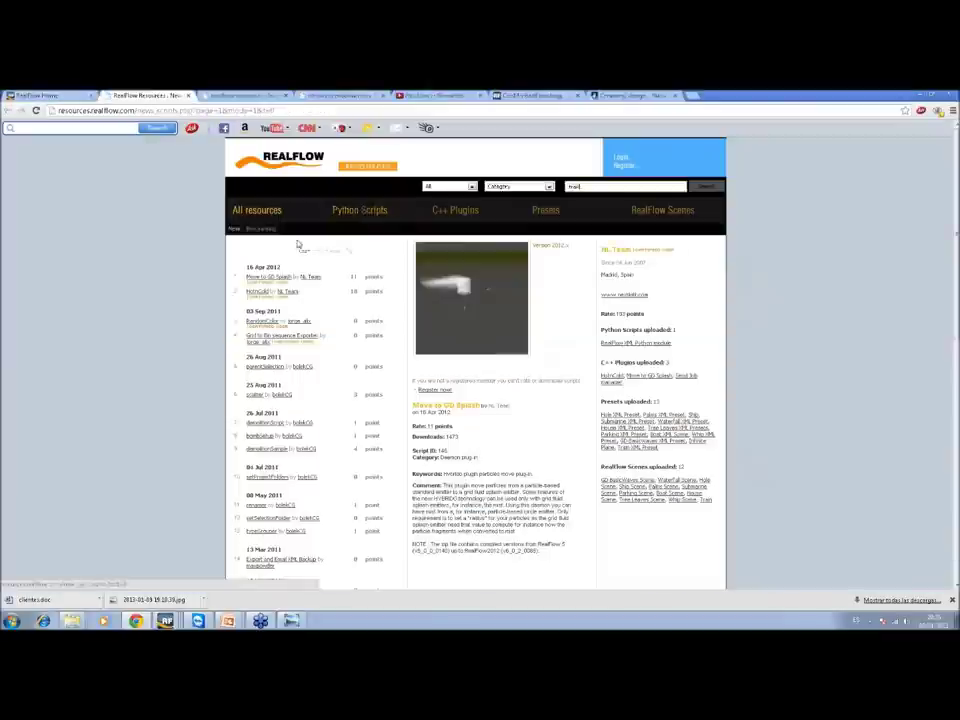
left_click(55, 97)
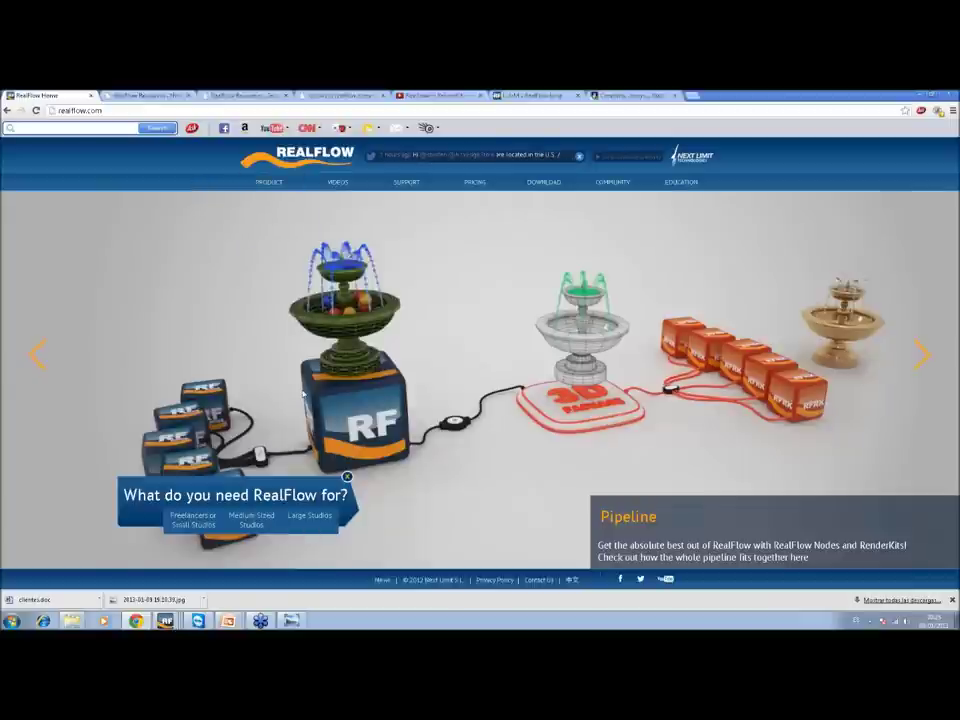
left_click(147, 96)
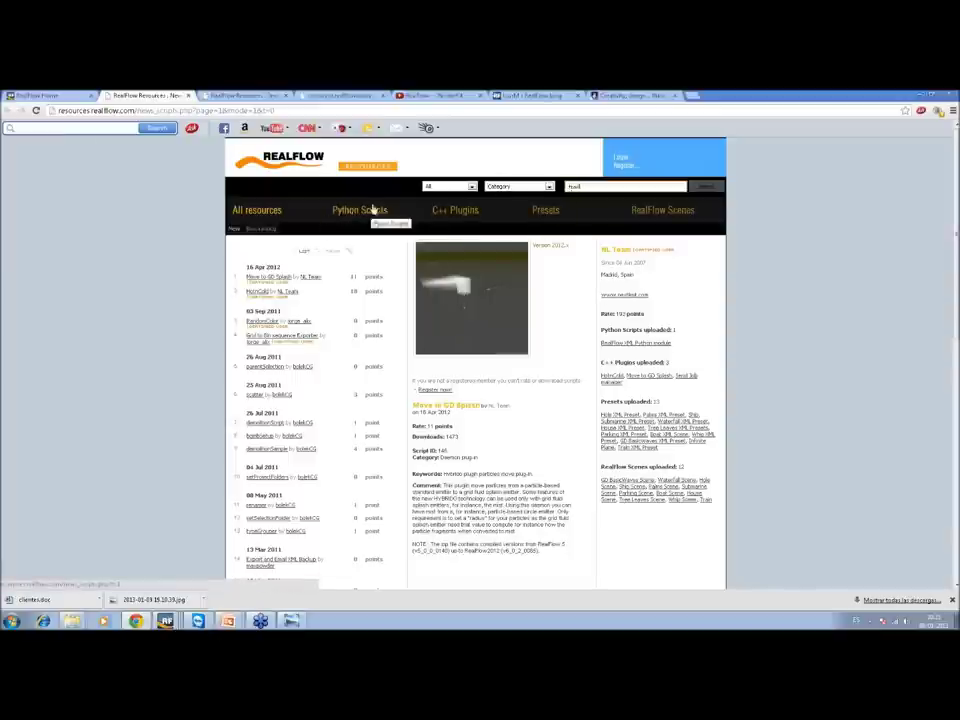
Search the resources for 'trail' and open the TrailParticles script page
left_click(594, 186)
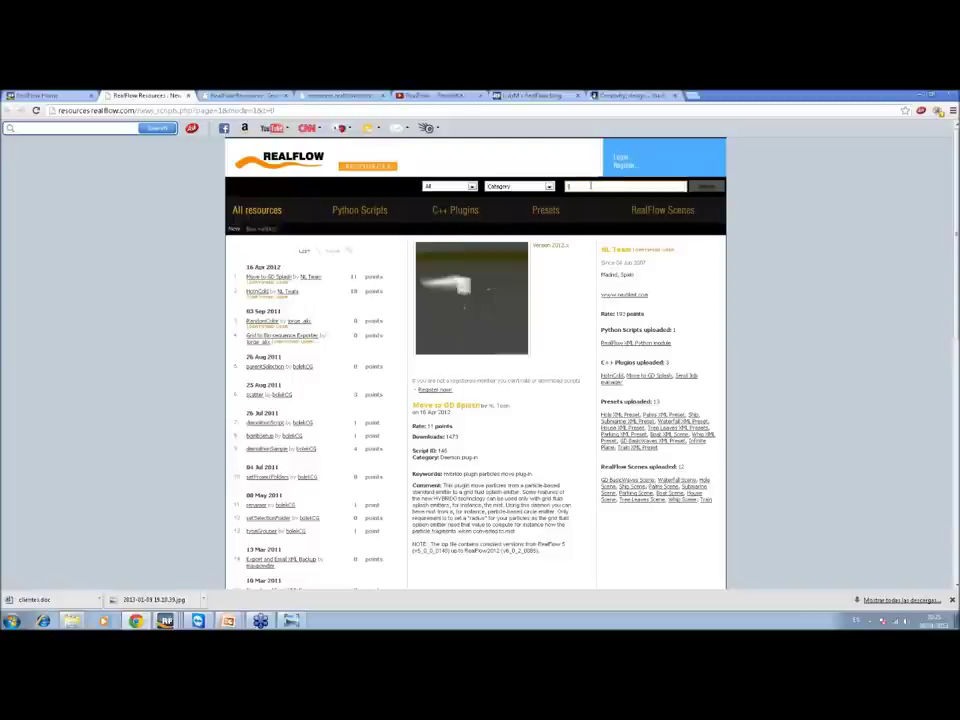
left_click(704, 187)
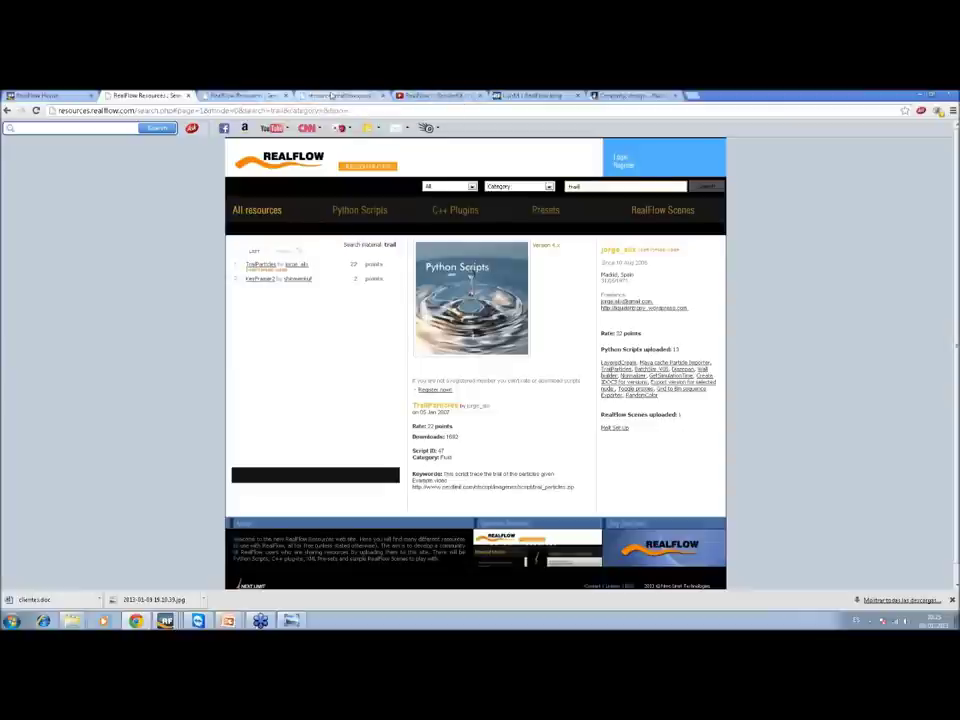
left_click(250, 95)
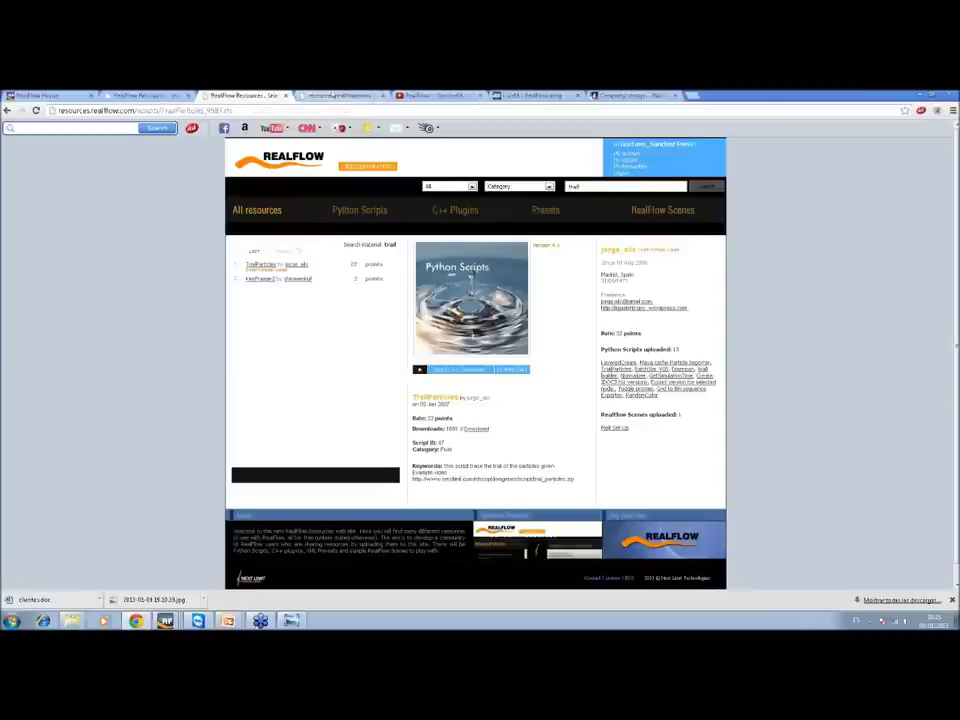
Show the TrailParticles .py code, select its onSimulationStep body, and minimize Chrome
left_click(338, 95)
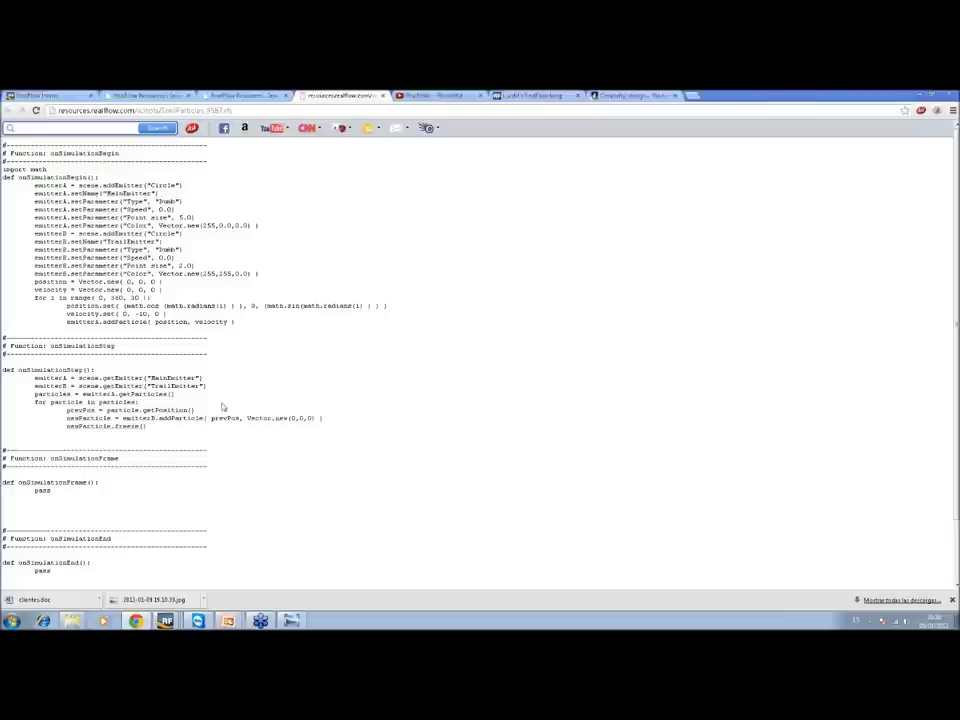
left_click_drag(168, 431, 23, 378)
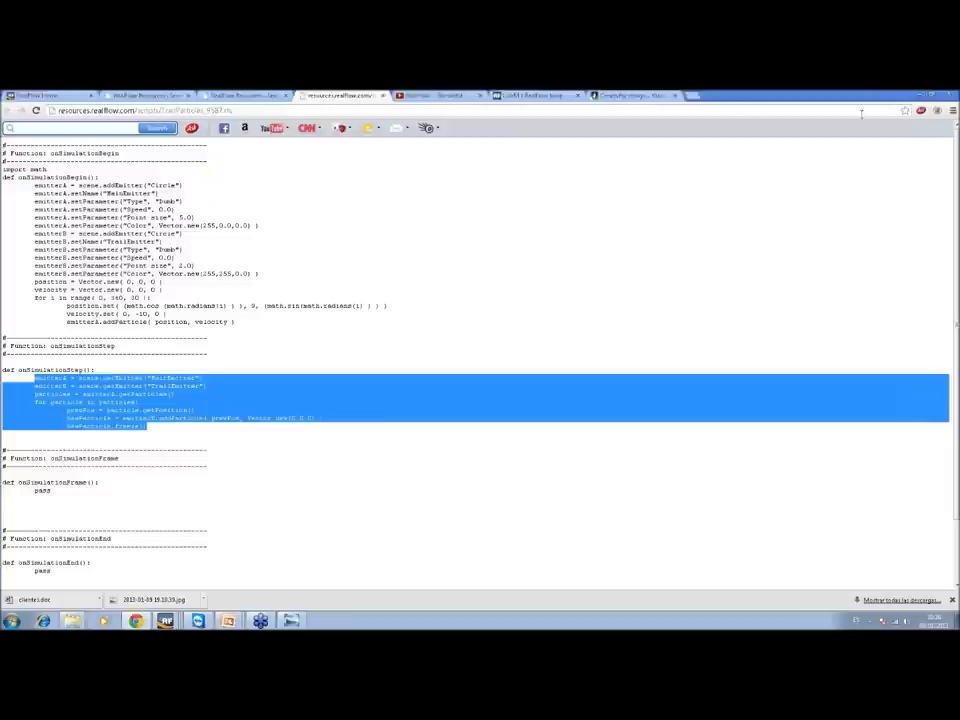
left_click(922, 95)
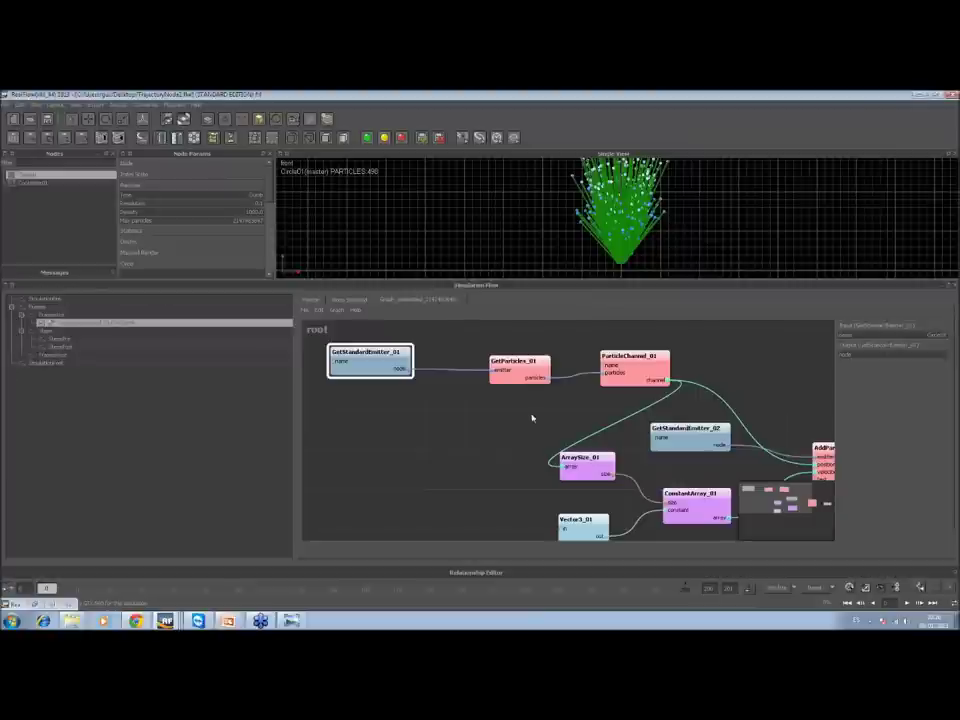
Delete GetStandardEmitter_01, GetStandardEmitter_02, ArraySize_01 and the remaining unused array nodes
key("Delete")
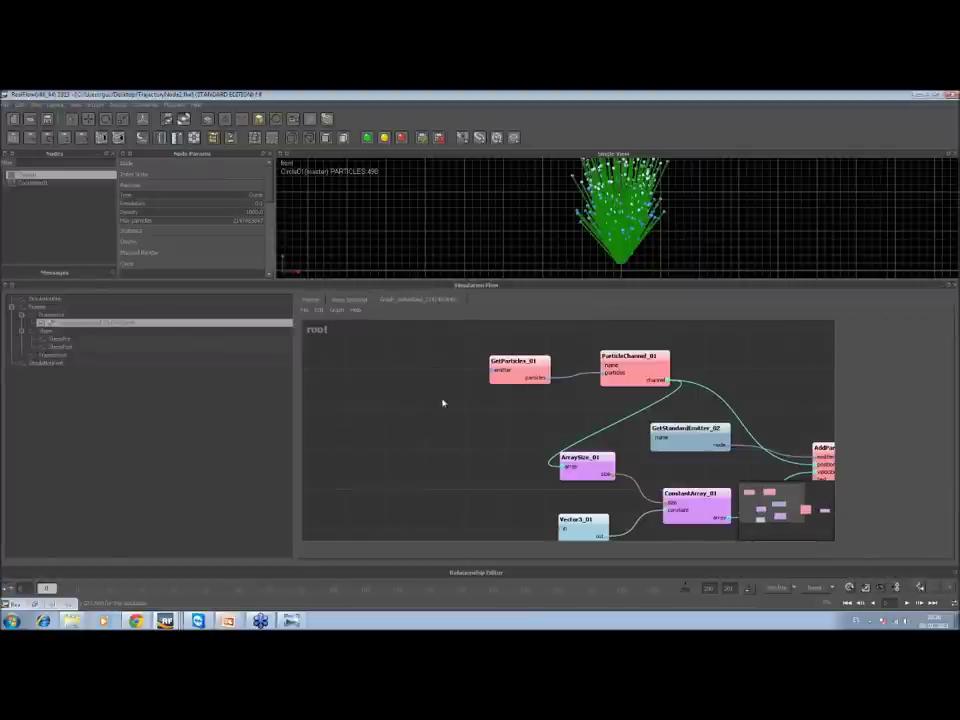
left_click(675, 440)
key("Delete")
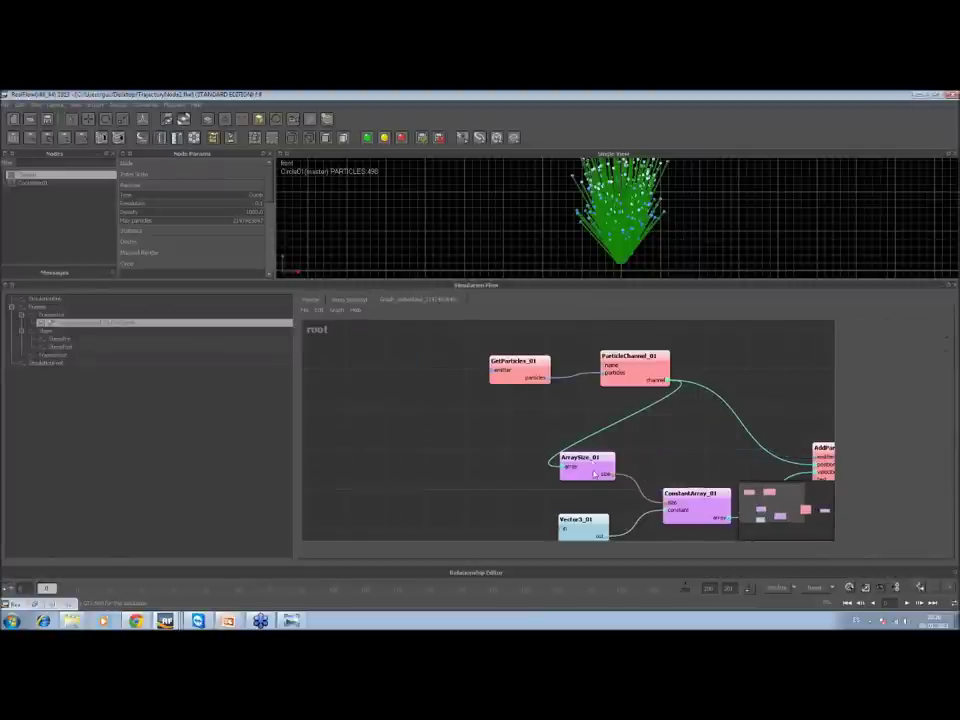
left_click(589, 474)
key("Delete")
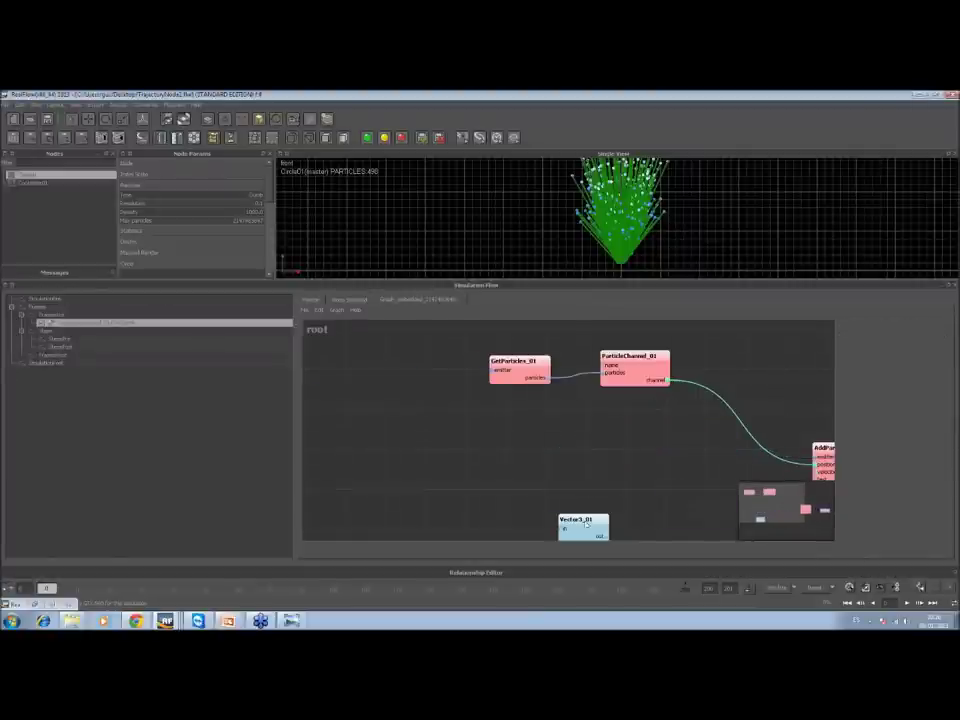
left_click(590, 527)
key("Delete")
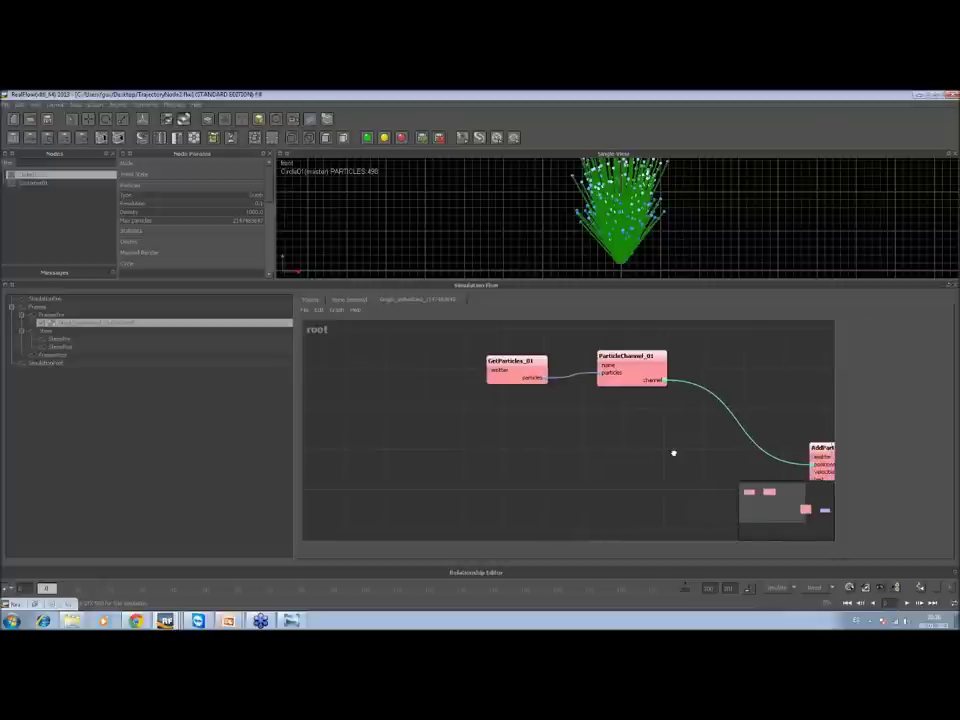
Line up GetParticles_01, ParticleChannel_01 and AddParticles_01 in one node row
middle_click_drag(673, 452, 513, 442)
left_click_drag(470, 350, 506, 399)
left_click_drag(356, 358, 362, 425)
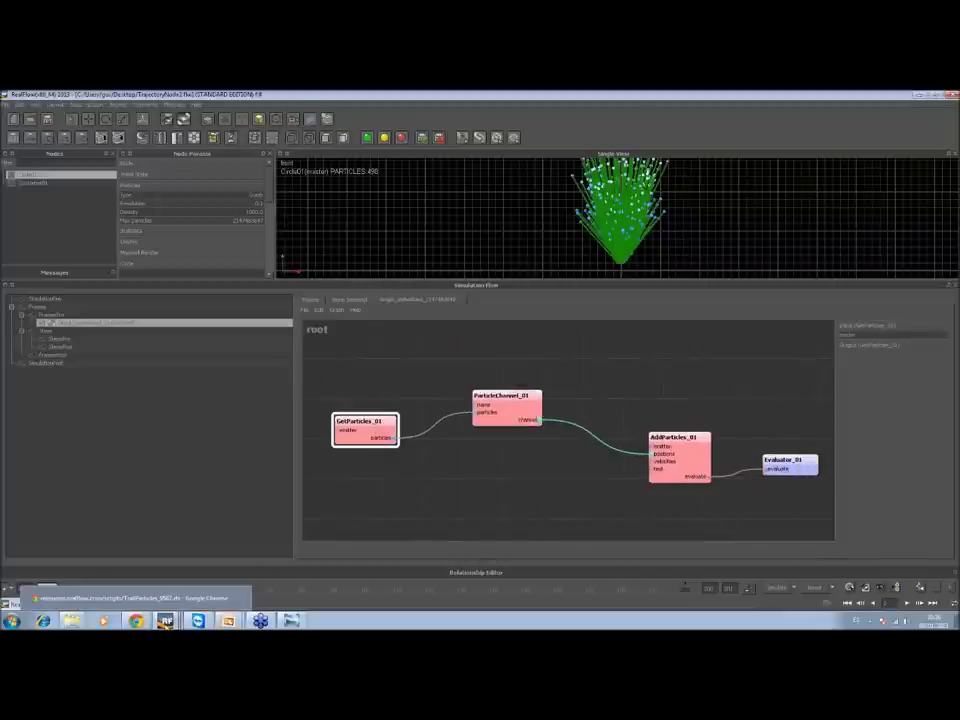
left_click_drag(505, 400, 492, 423)
left_click_drag(703, 474, 676, 470)
left_click_drag(381, 436, 385, 430)
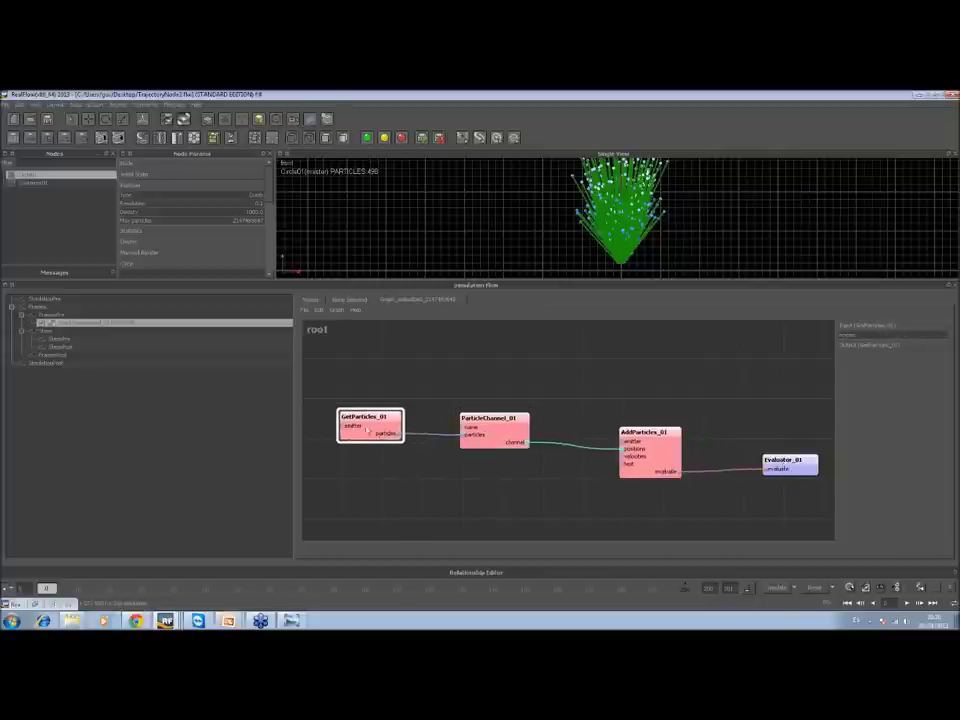
Delete GetParticles_01, ParticleChannel_01, AddParticles_01 and Evaluator_01 from the graph
key("Delete")
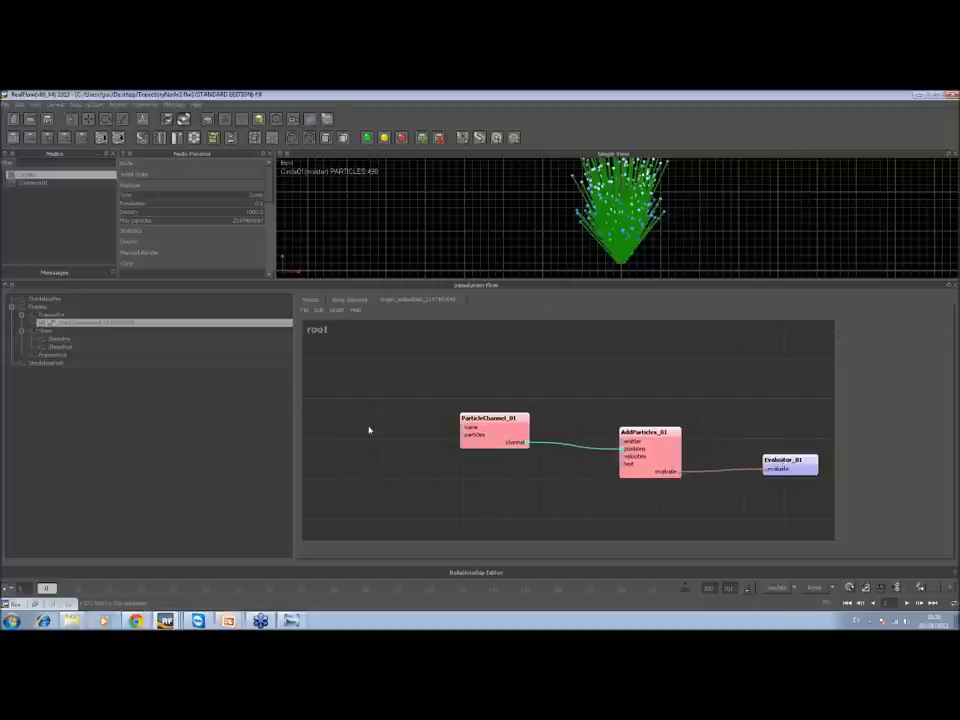
left_click(492, 426)
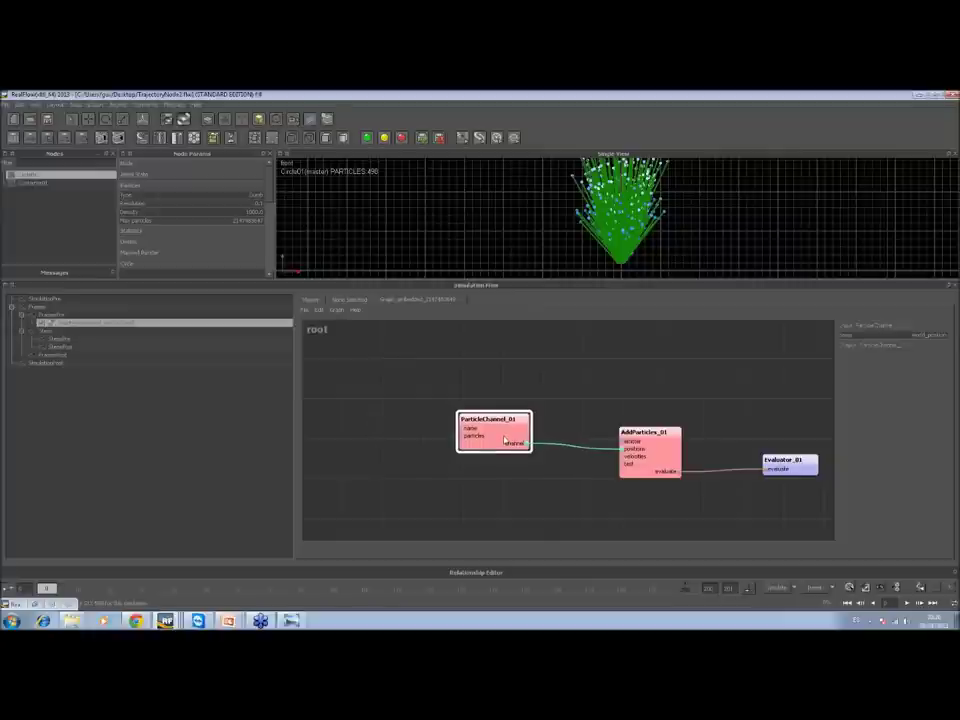
key("Delete")
left_click(660, 450)
key("Delete")
left_click(790, 463)
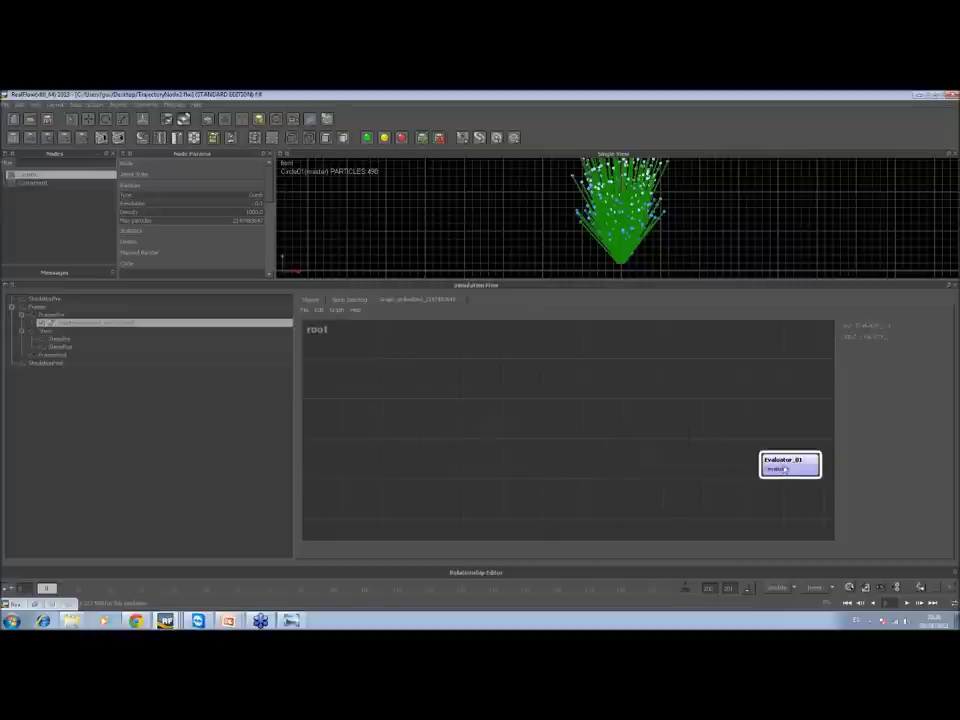
key("Delete")
right_click(471, 430)
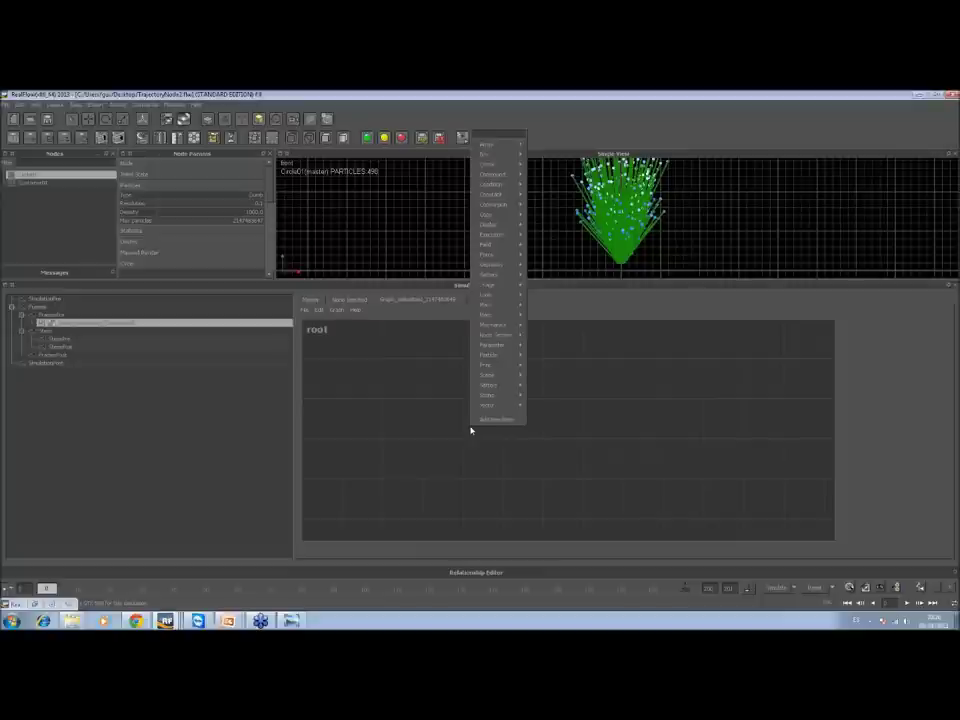
Dismiss the 'get' node search, add an embedded graph in the flow tree, and open its empty root
type("get")
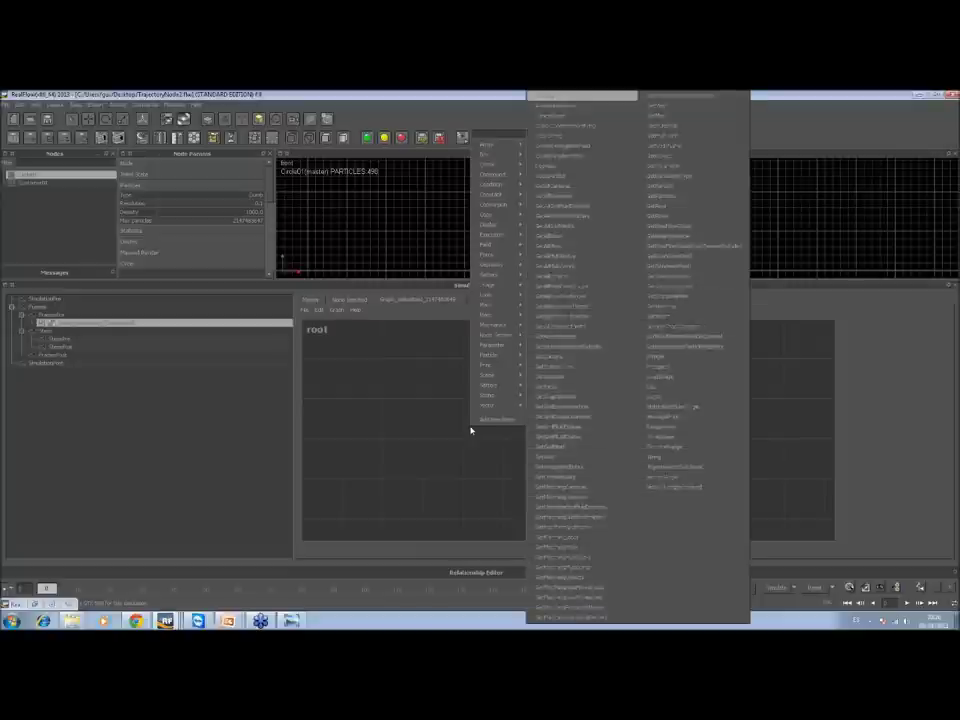
key("Escape")
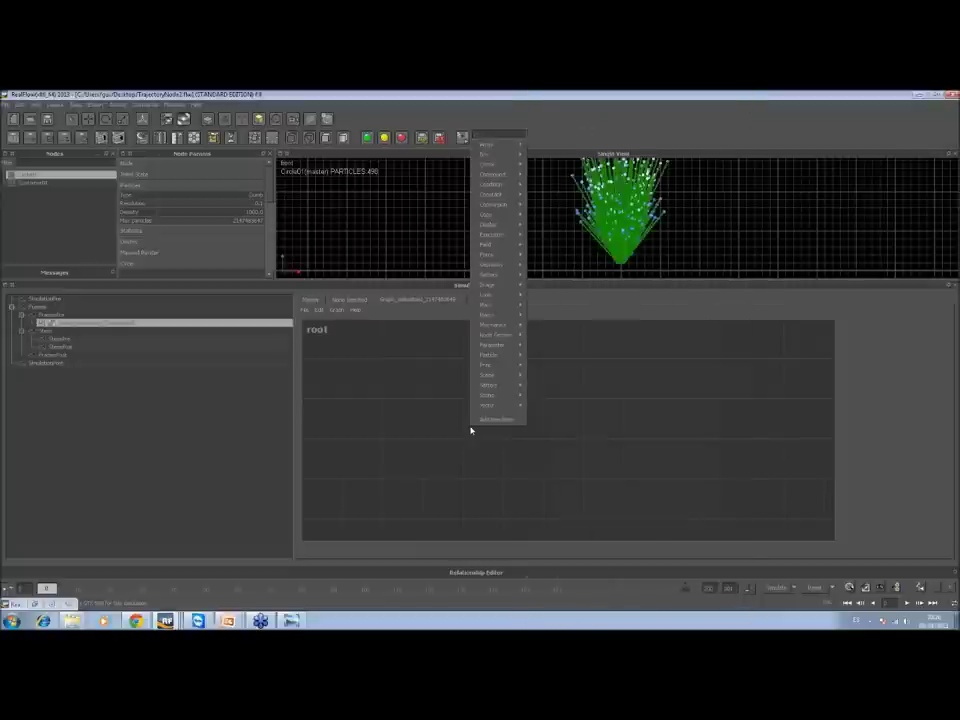
key("Escape")
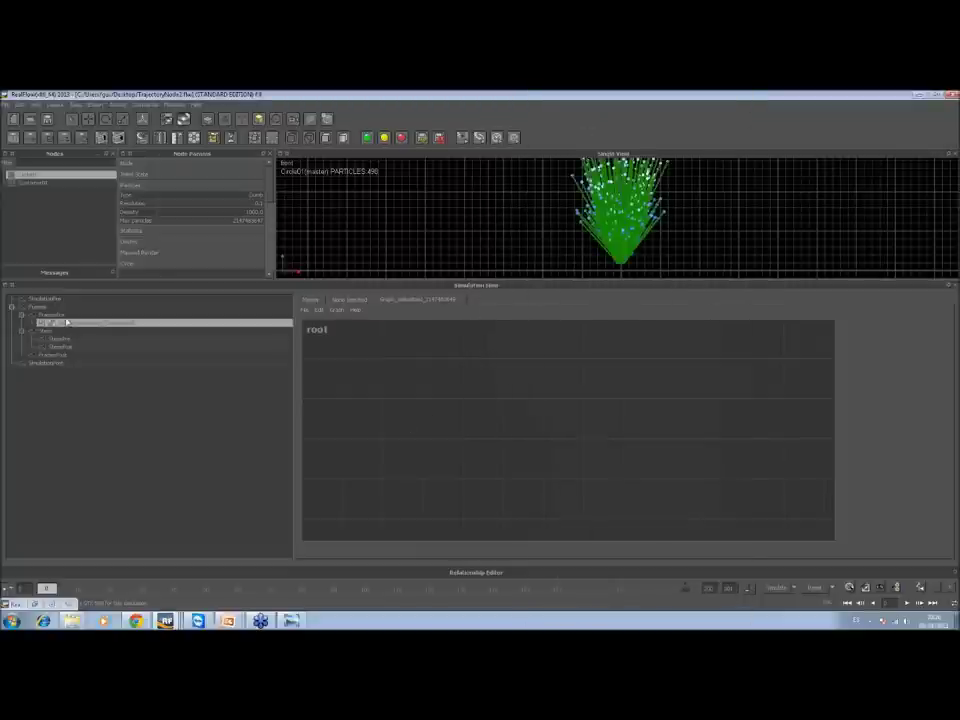
right_click(59, 319)
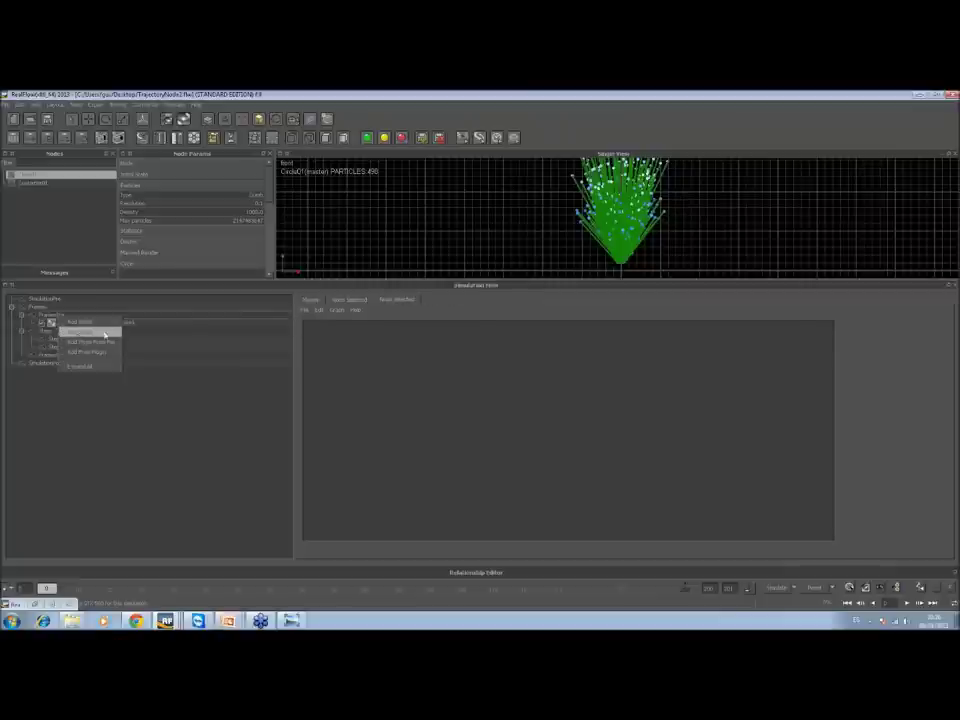
left_click(72, 323)
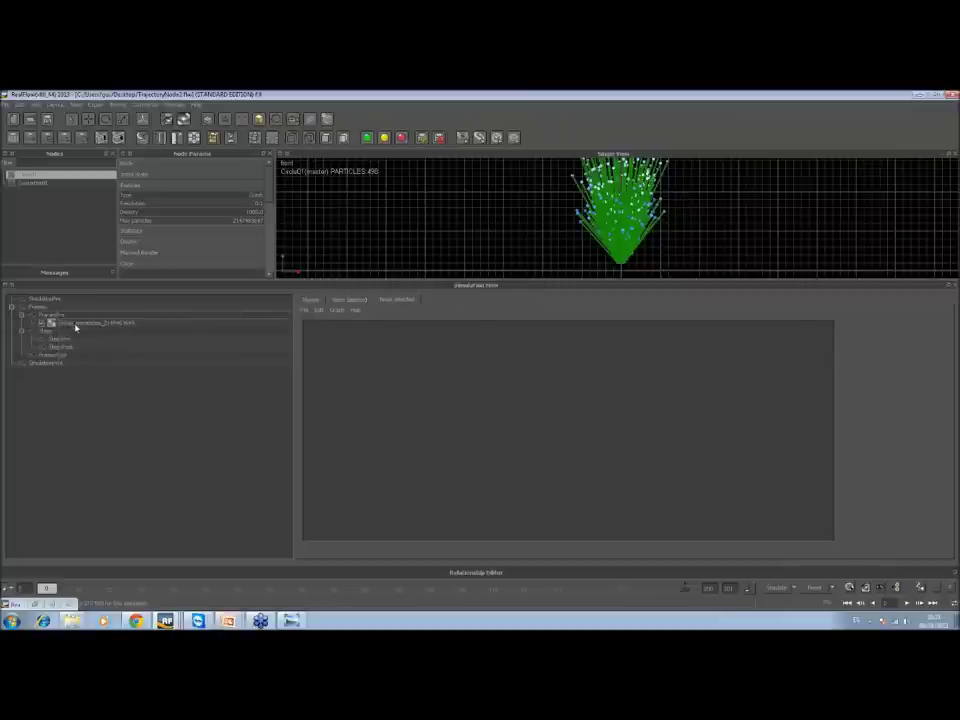
left_click(75, 326)
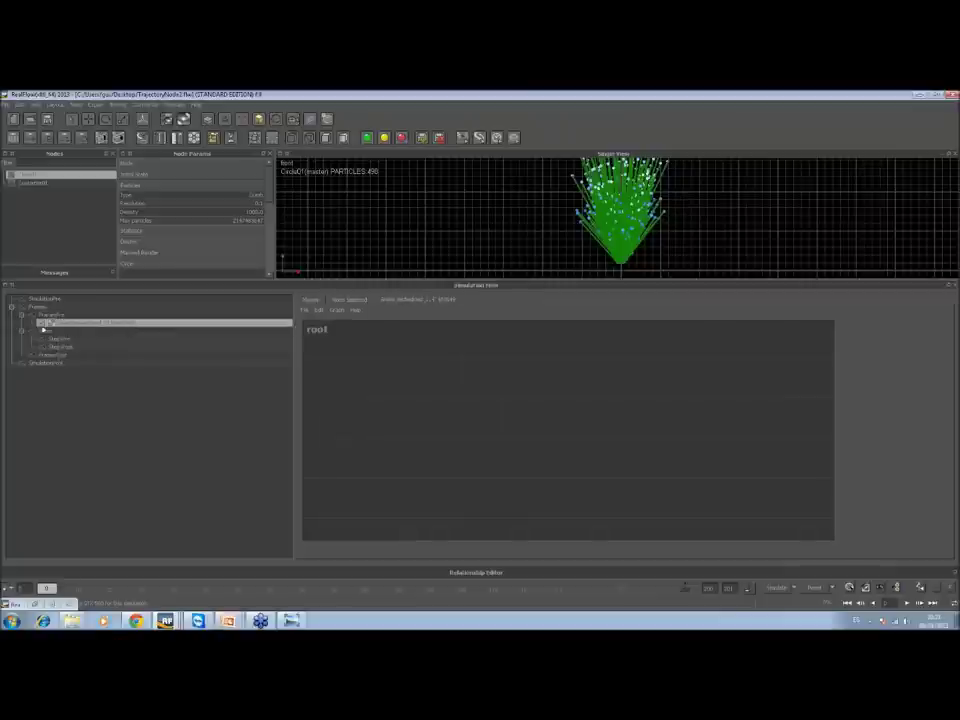
right_click(394, 395)
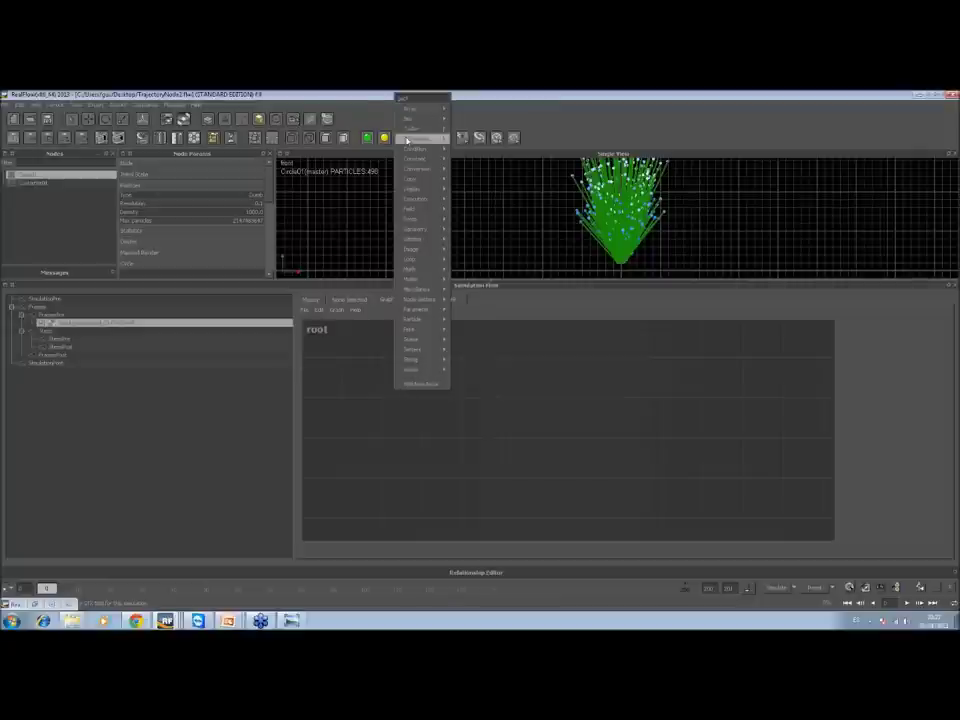
Add a GetParticles_01 node and set its source to the emitter
mouse_move(421, 98)
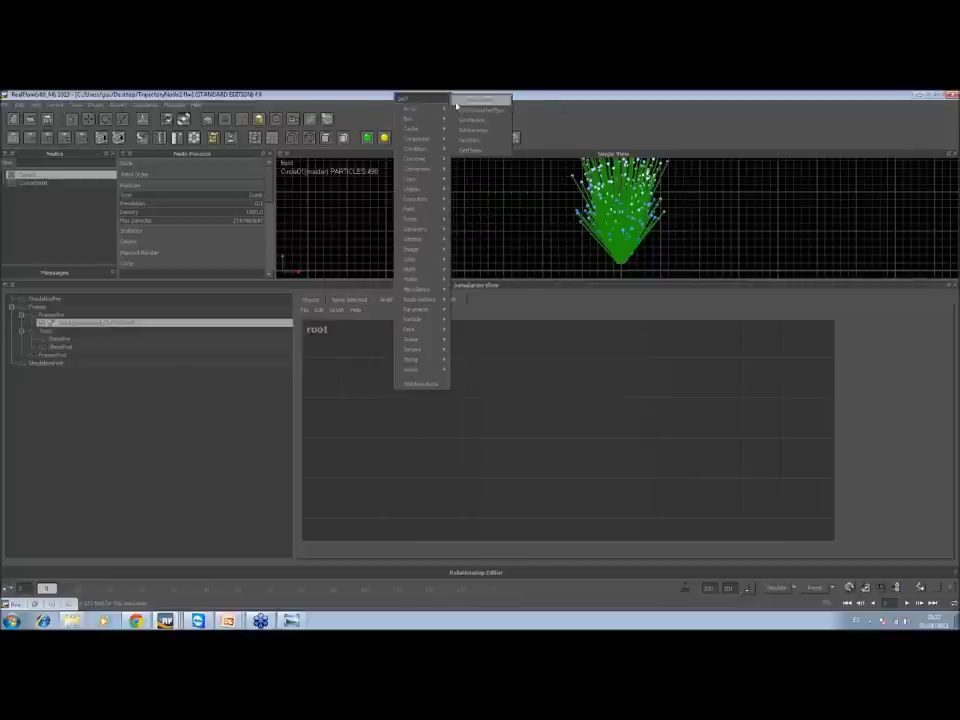
left_click(478, 138)
left_click_drag(422, 415, 429, 403)
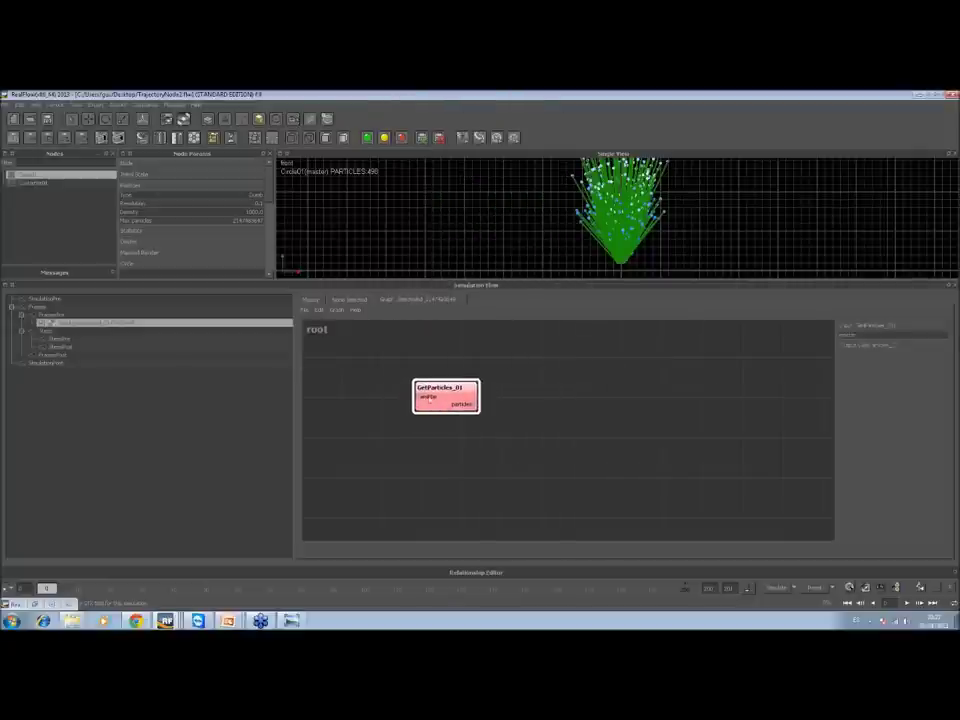
left_click(930, 339)
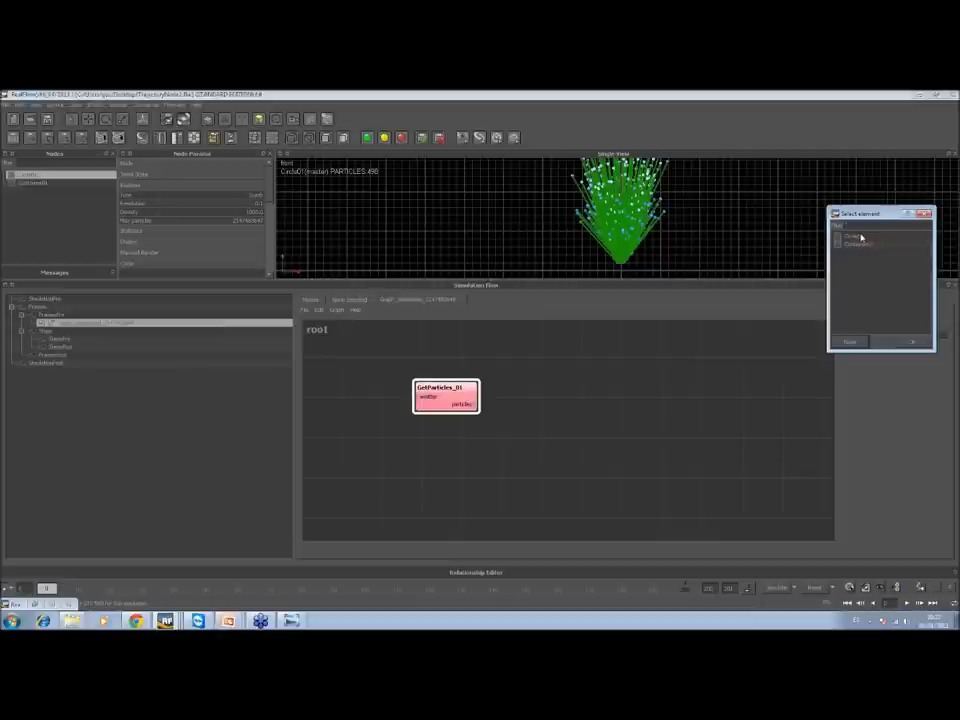
left_click(914, 344)
mouse_move(465, 405)
left_mouse_down()
mouse_move(480, 404)
mouse_move(470, 398)
left_mouse_up()
Add ParticleChannel_01, connect GetParticles_01's particles into it, and set its channel name
right_click(470, 398)
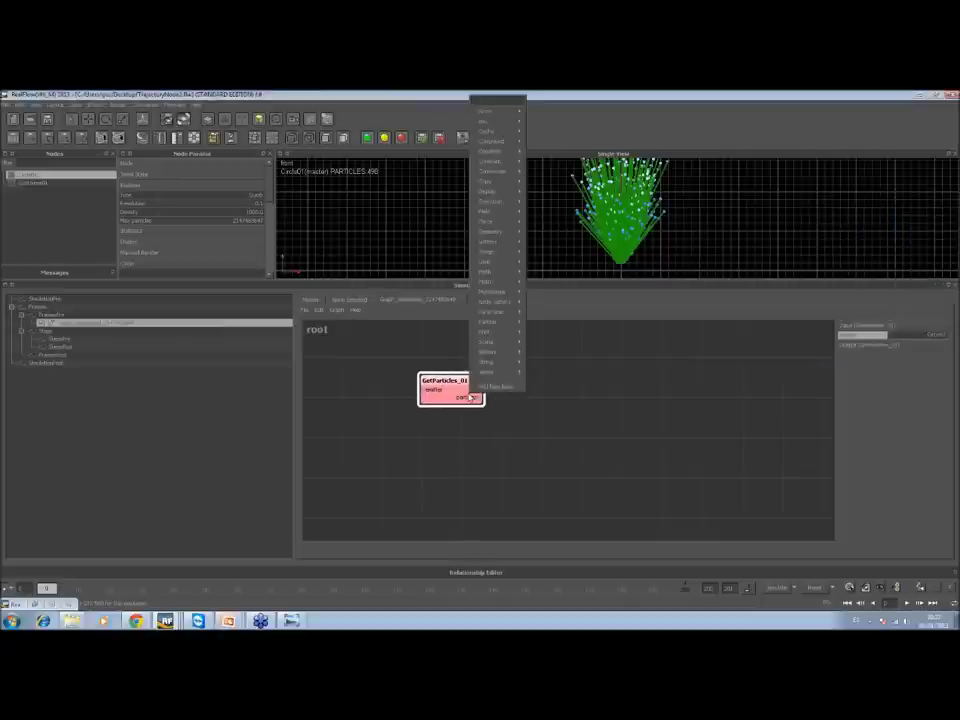
type("get")
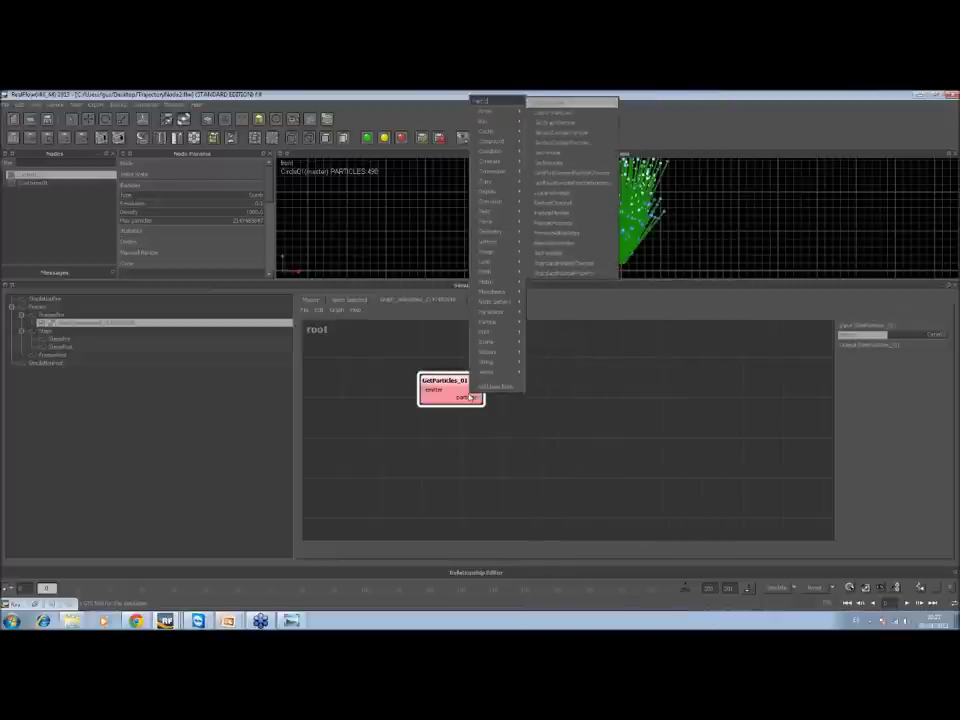
type("s")
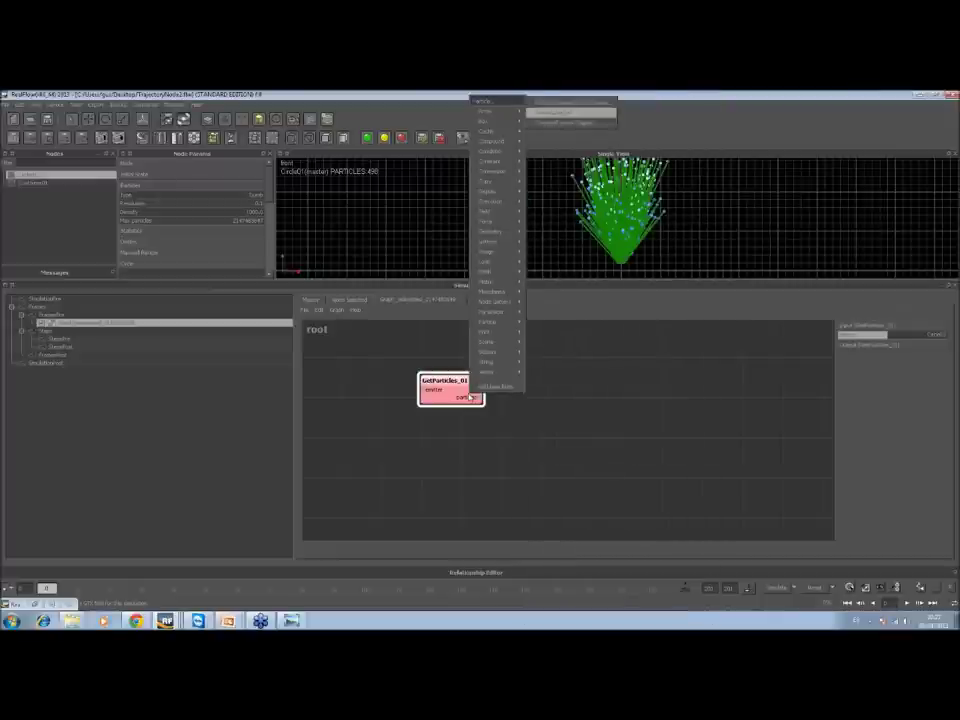
key("Return")
left_click_drag(502, 417, 546, 404)
left_click_drag(480, 397, 558, 409)
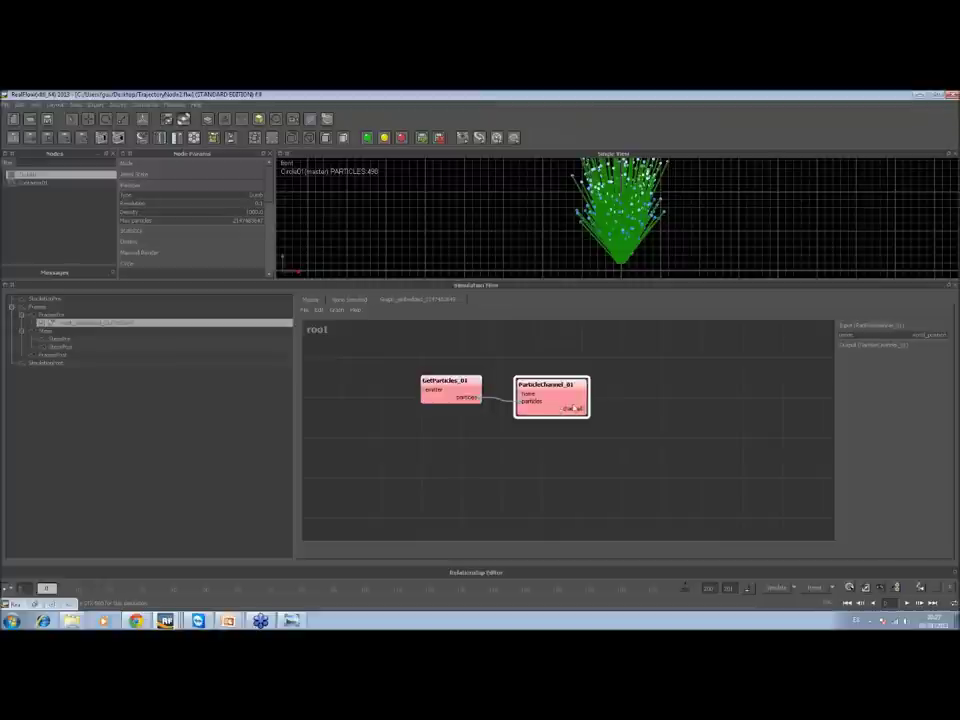
left_click(934, 341)
left_click(910, 342)
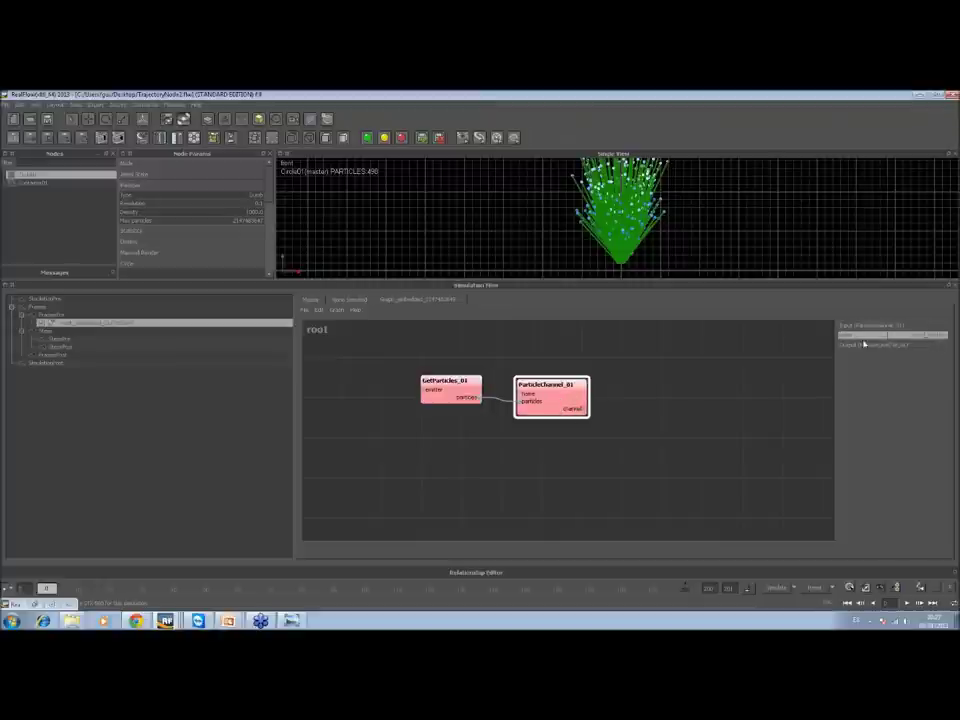
Add an AddParticles_01 node to the right of ParticleChannel_01
right_click(556, 404)
type("ad")
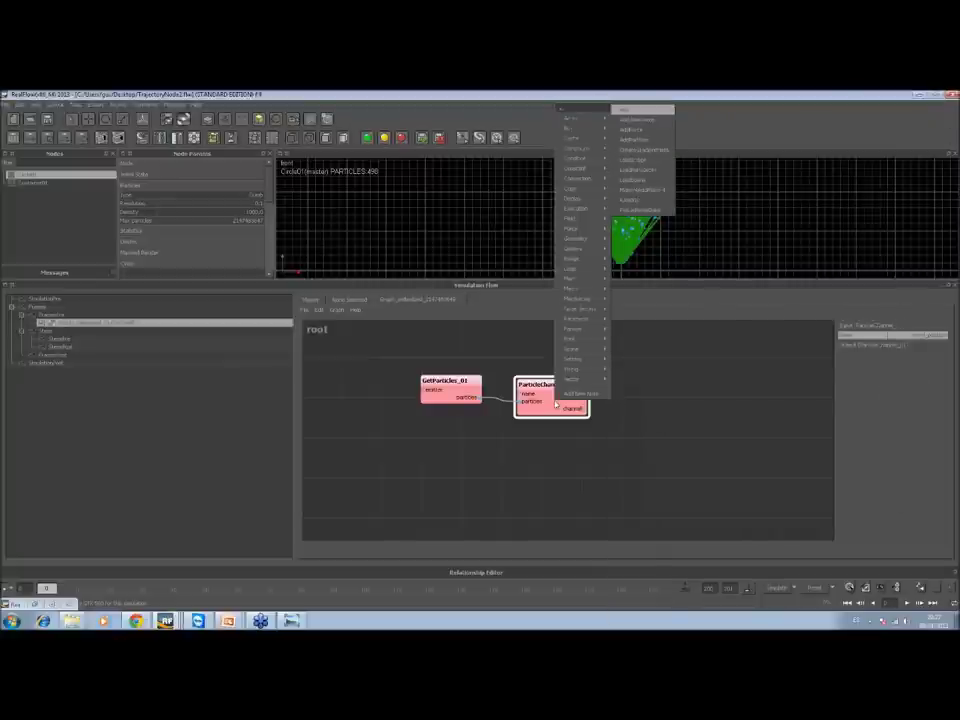
type("d")
key("Down")
key("Down")
key("Down")
key("Return")
left_click_drag(580, 410, 640, 418)
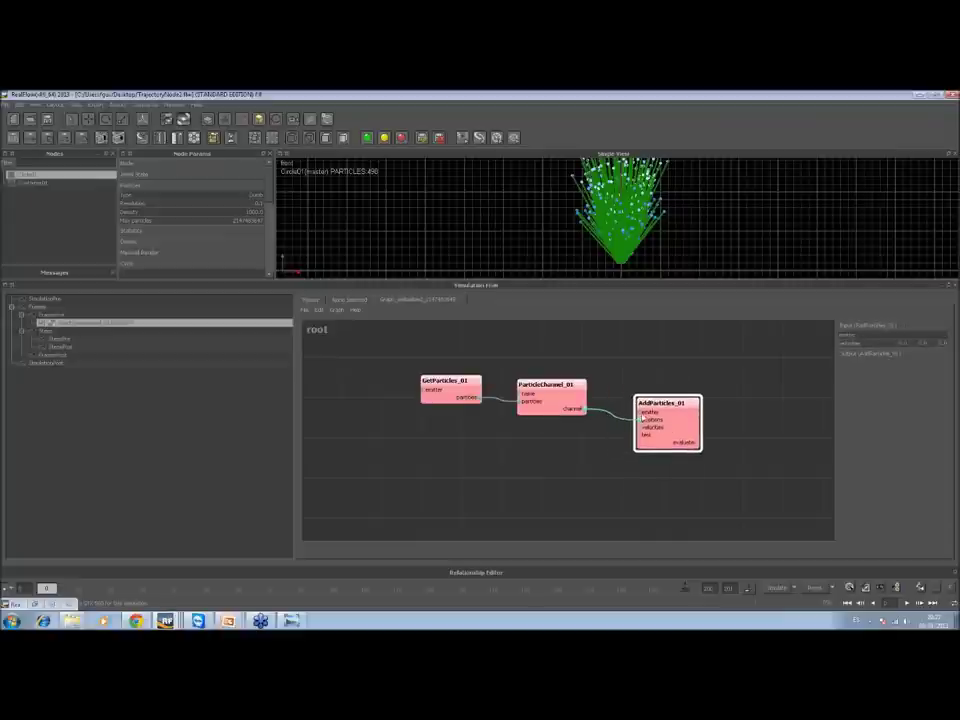
Assign the emitter to AddParticles_01 through the emitter selection list
left_click(934, 341)
left_click(458, 265)
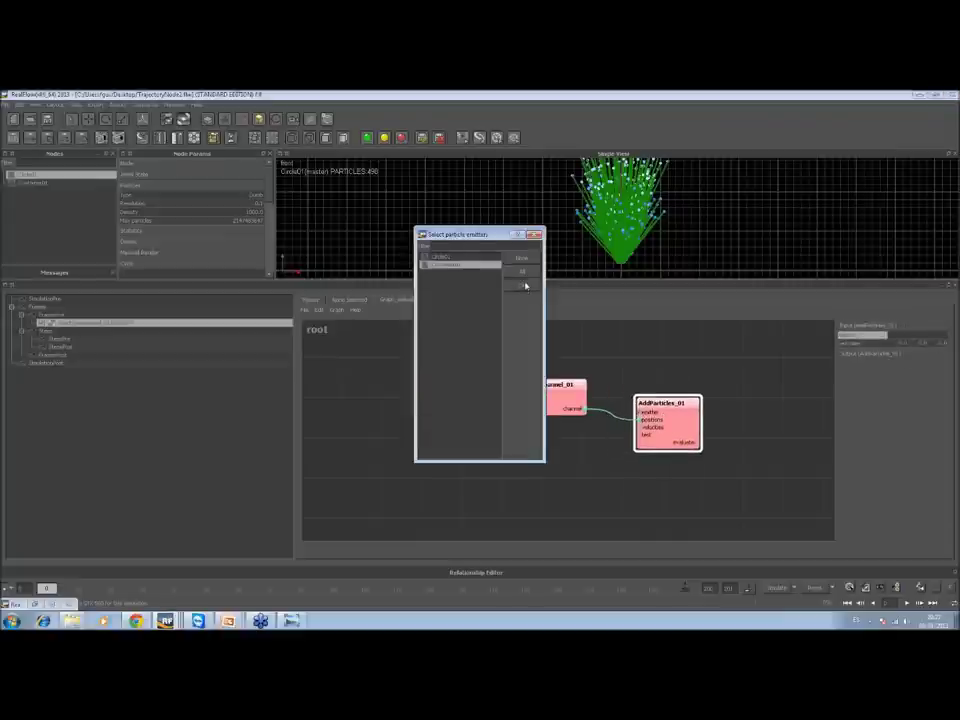
left_click(523, 286)
left_click_drag(675, 441, 660, 434)
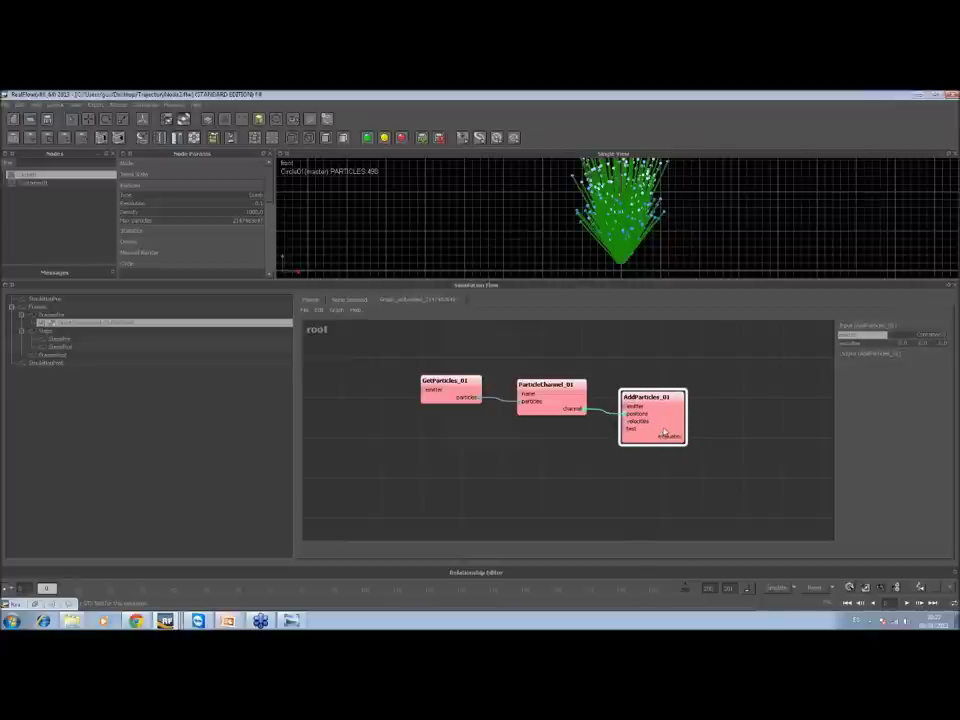
Add an Evaluator_01 node after AddParticles_01 and request a simulation reset
right_click(664, 432)
mouse_move(688, 140)
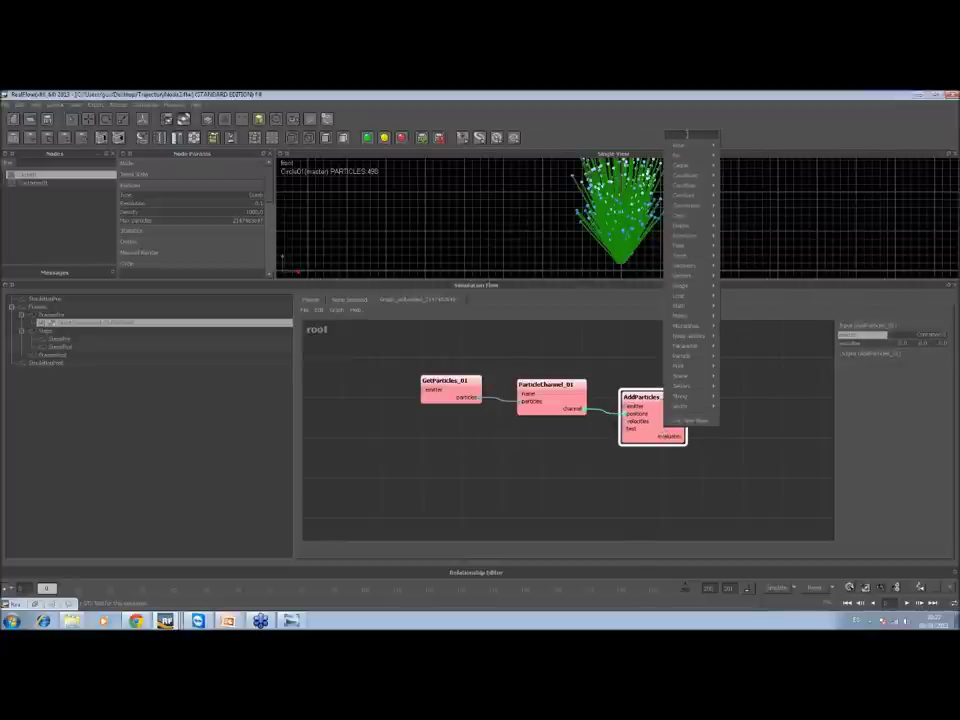
key("Return")
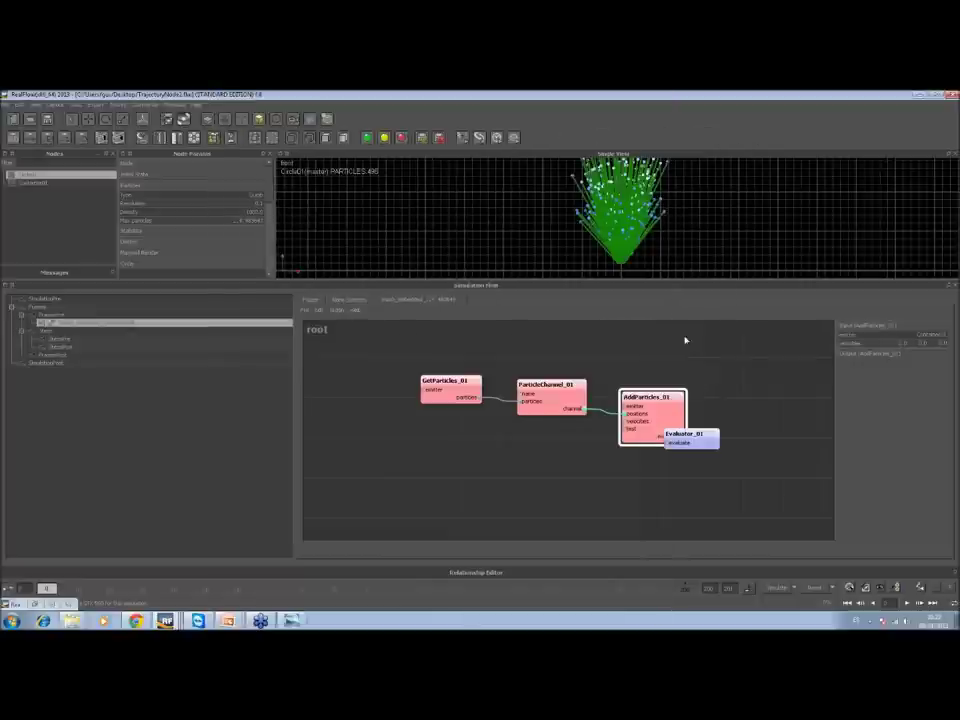
left_click_drag(693, 444, 737, 437)
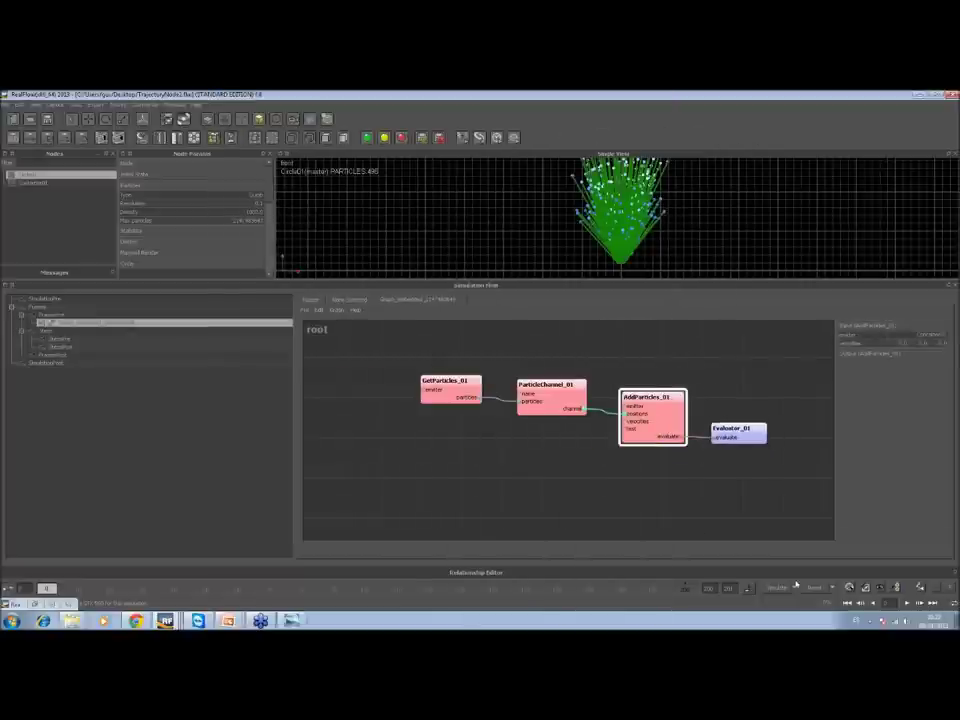
key("Delete")
Confirm the reset, then run and stop the simulation at about 453 particles
left_click(459, 358)
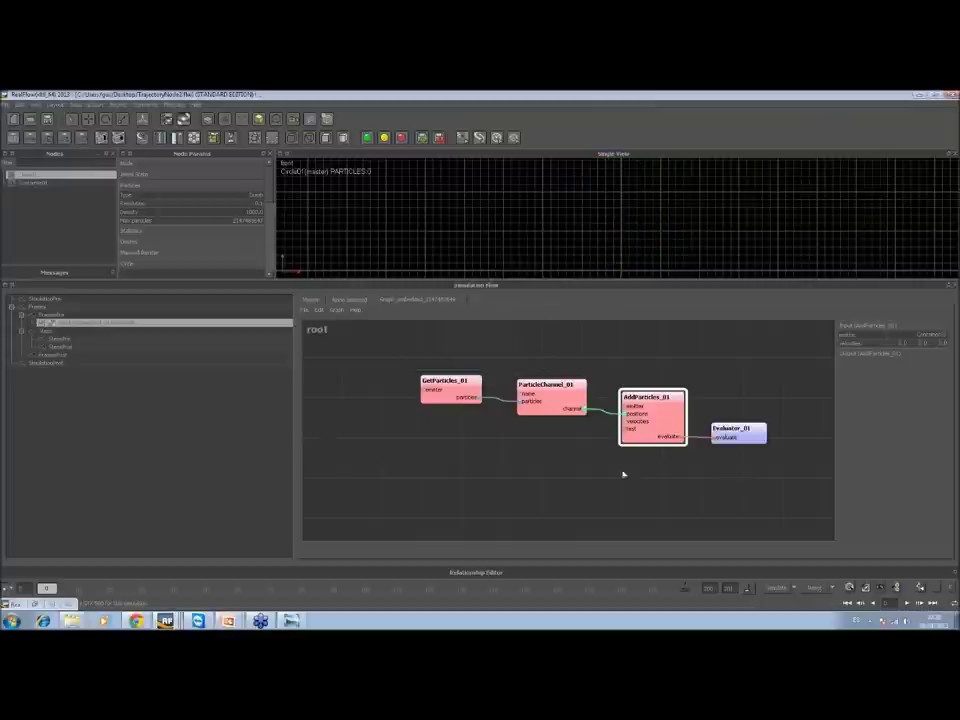
left_click(776, 588)
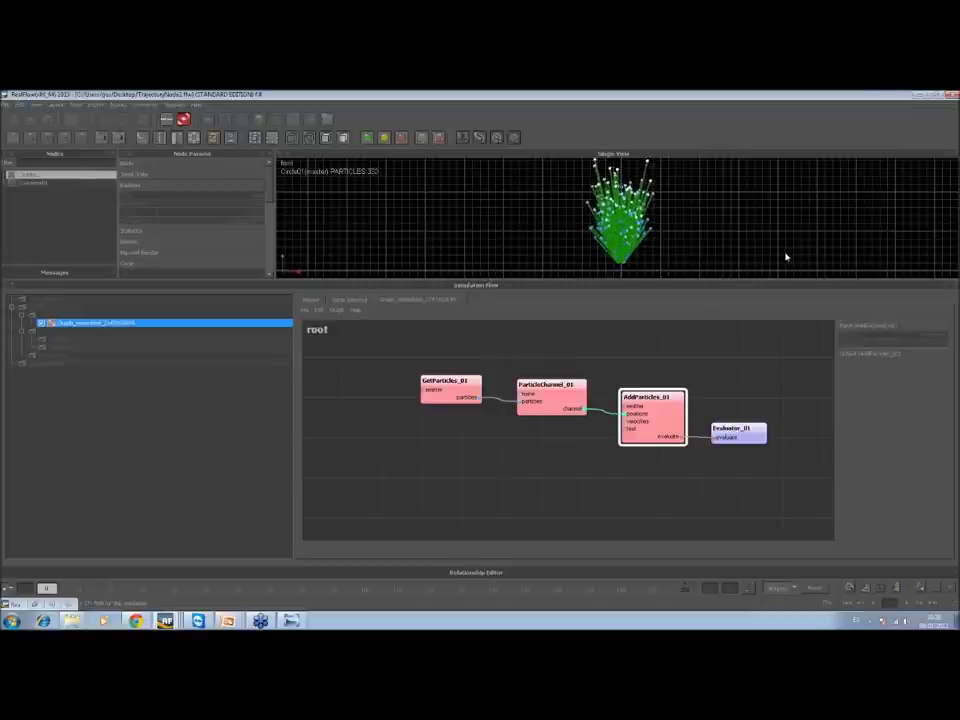
left_click(763, 578)
Shift GetParticles_01, ParticleChannel_01 and AddParticles_01 left into a neater row
left_click_drag(447, 392, 392, 409)
left_click_drag(534, 407, 511, 415)
left_click_drag(645, 397, 630, 401)
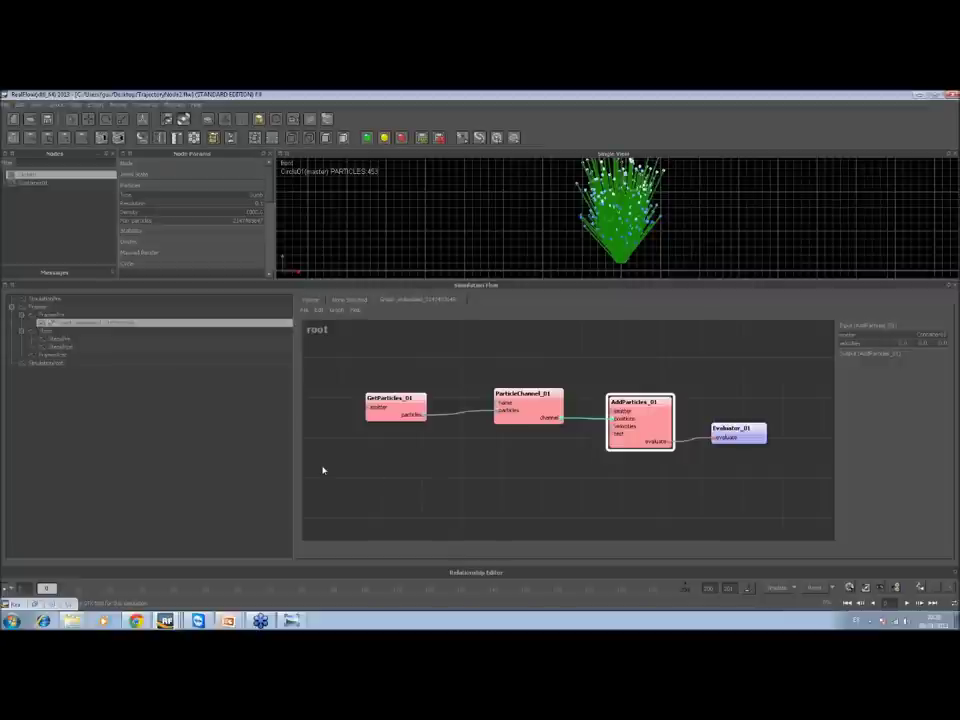
Dismiss the node list and graph file options, then start a new scene with Ctrl+N
left_click(426, 463)
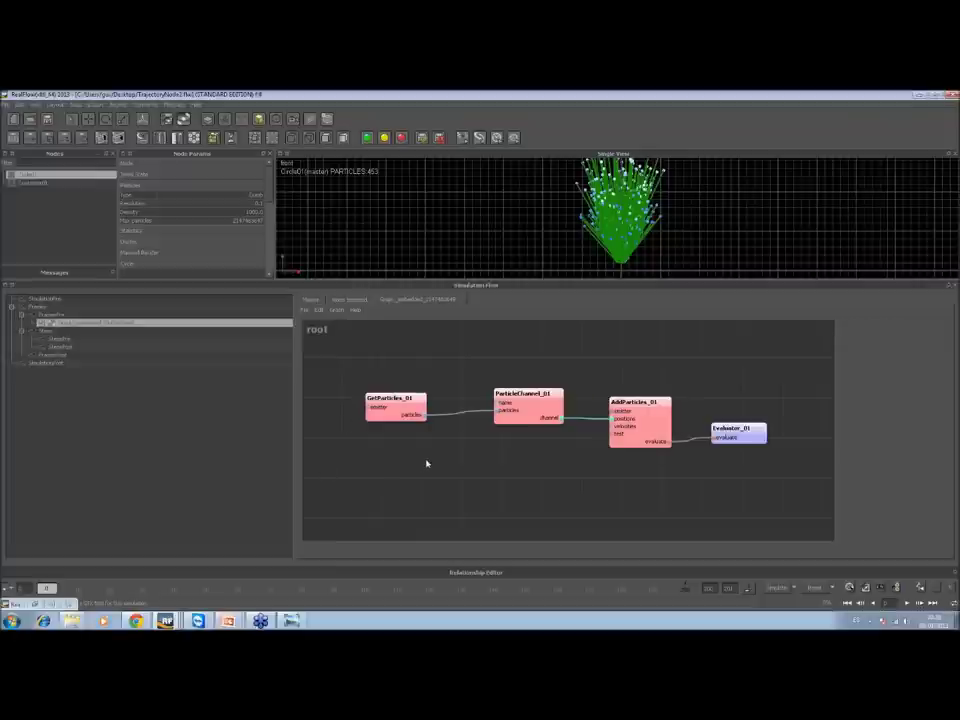
right_click(426, 463)
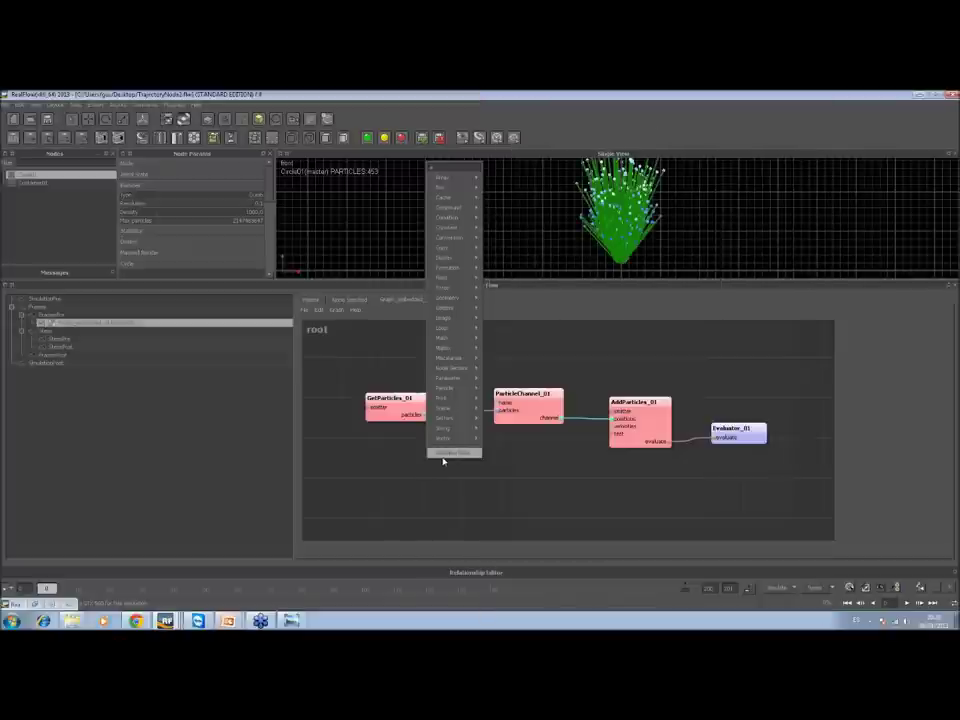
left_click(349, 476)
left_click(304, 310)
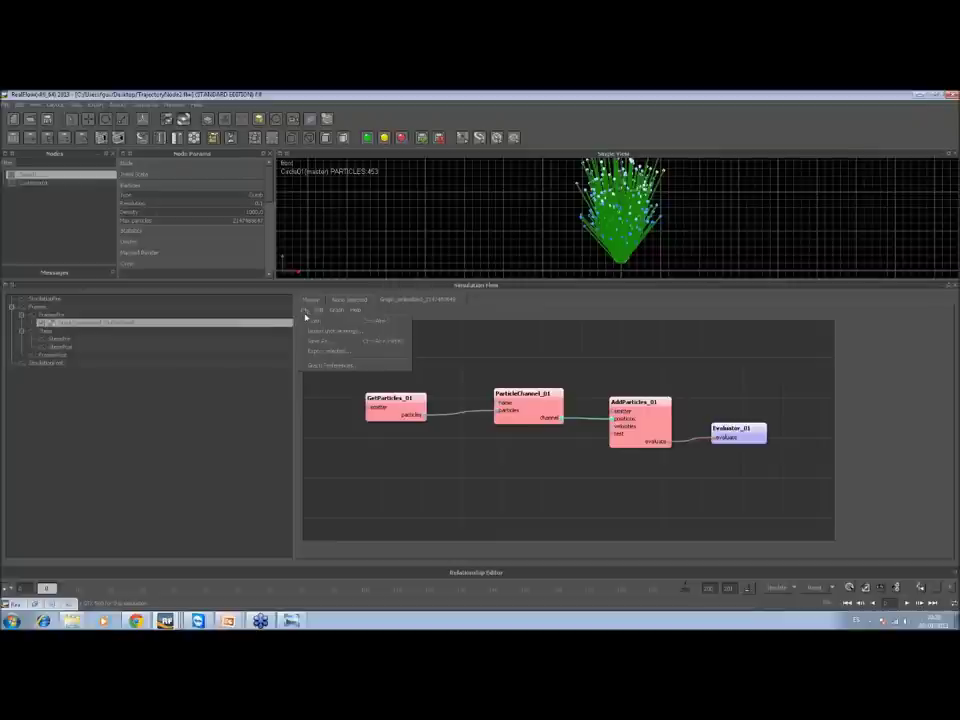
left_click(386, 388)
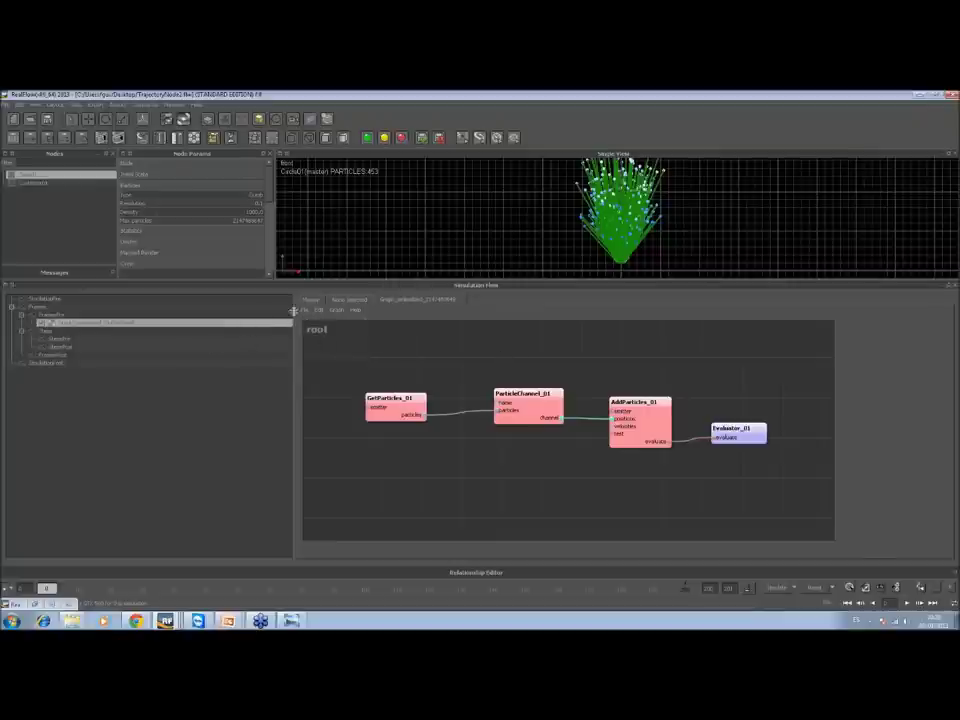
key("ctrl+n")
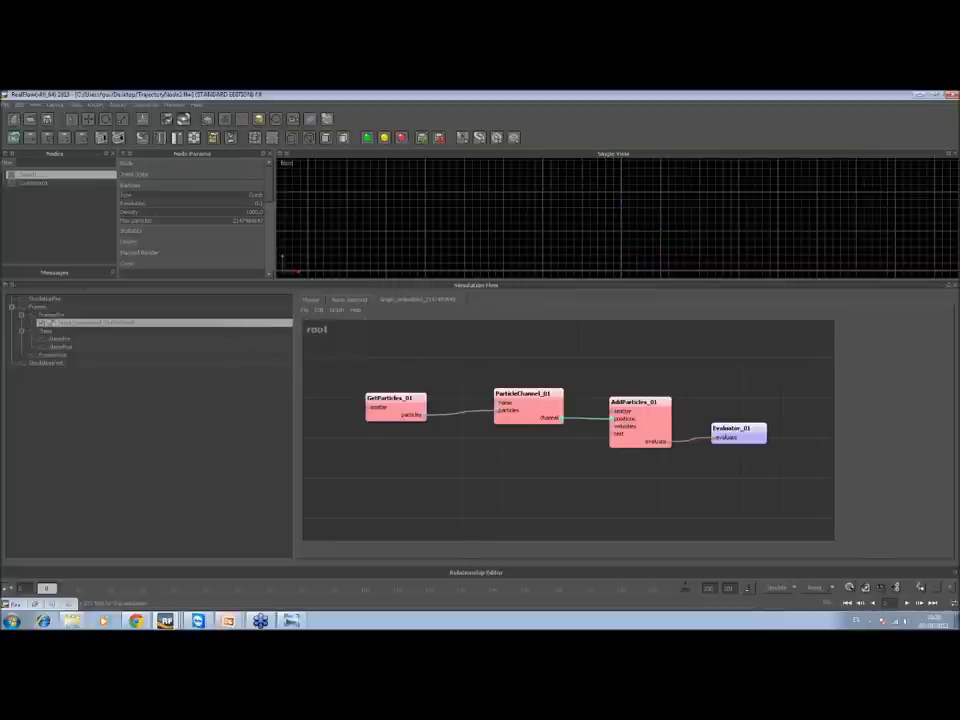
Close the project manager and add a new empty graph to the simulation flow
left_click(609, 257)
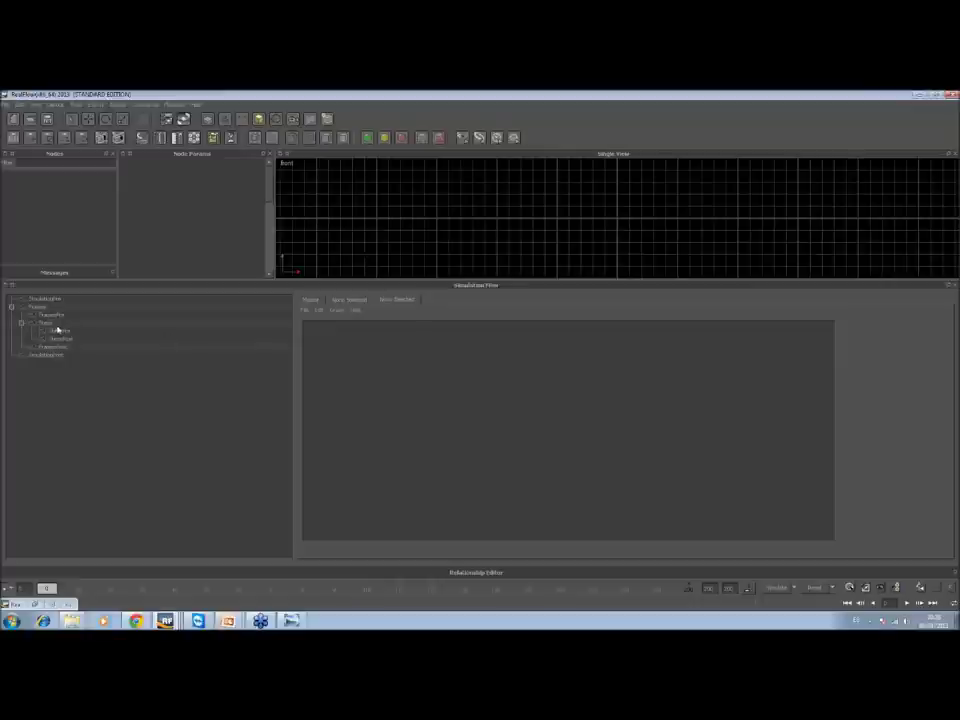
right_click(51, 316)
left_click(79, 323)
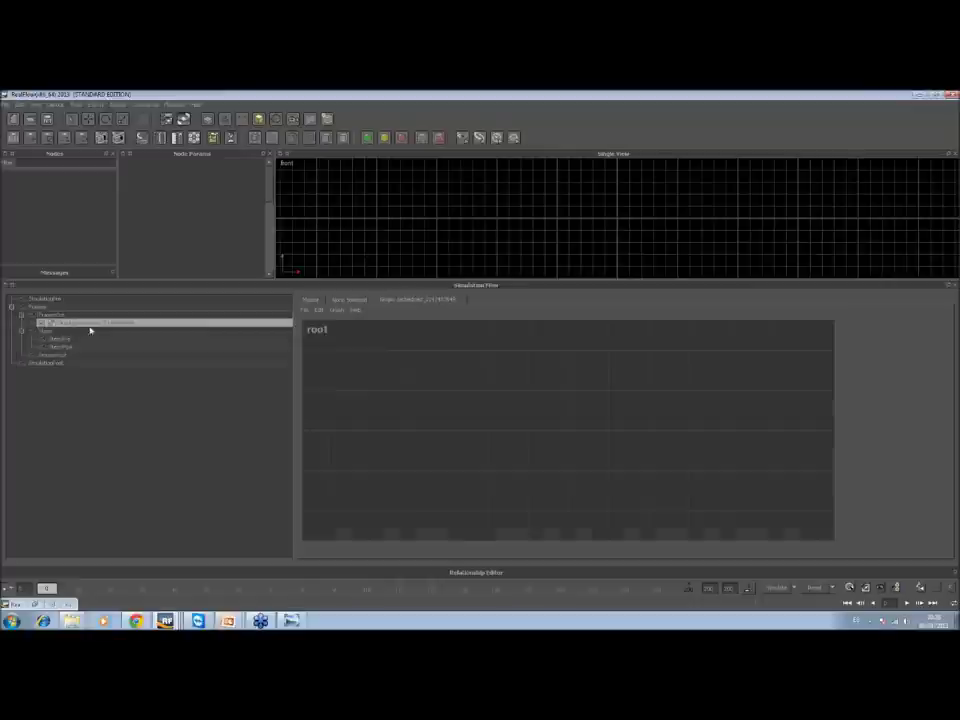
Open a previously saved distance-field graph file from the recent paths into the editor
left_click(307, 311)
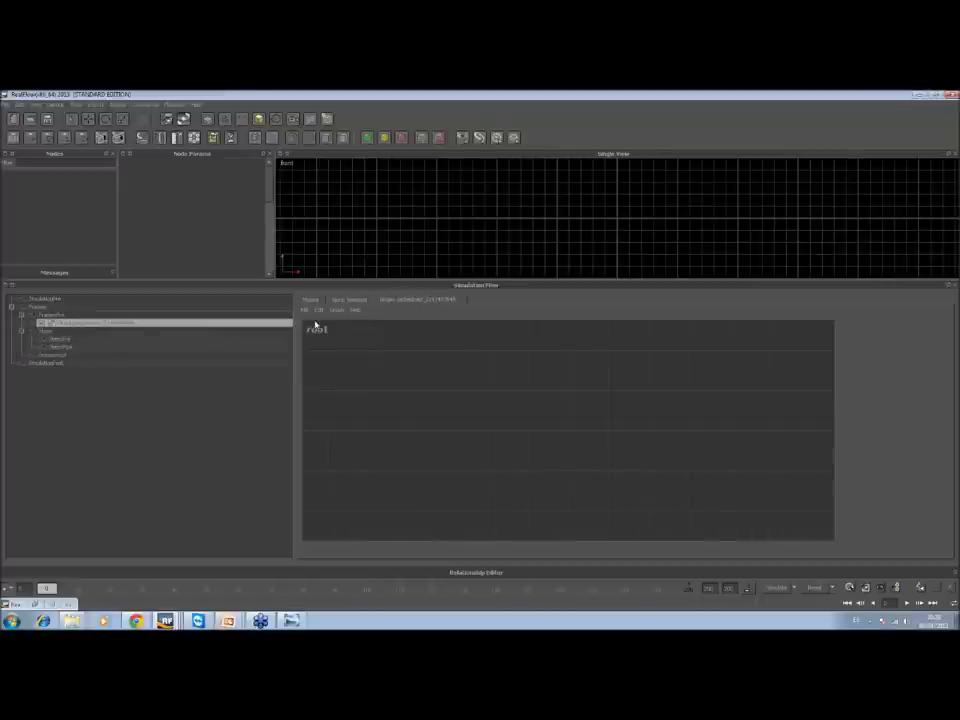
left_click(318, 322)
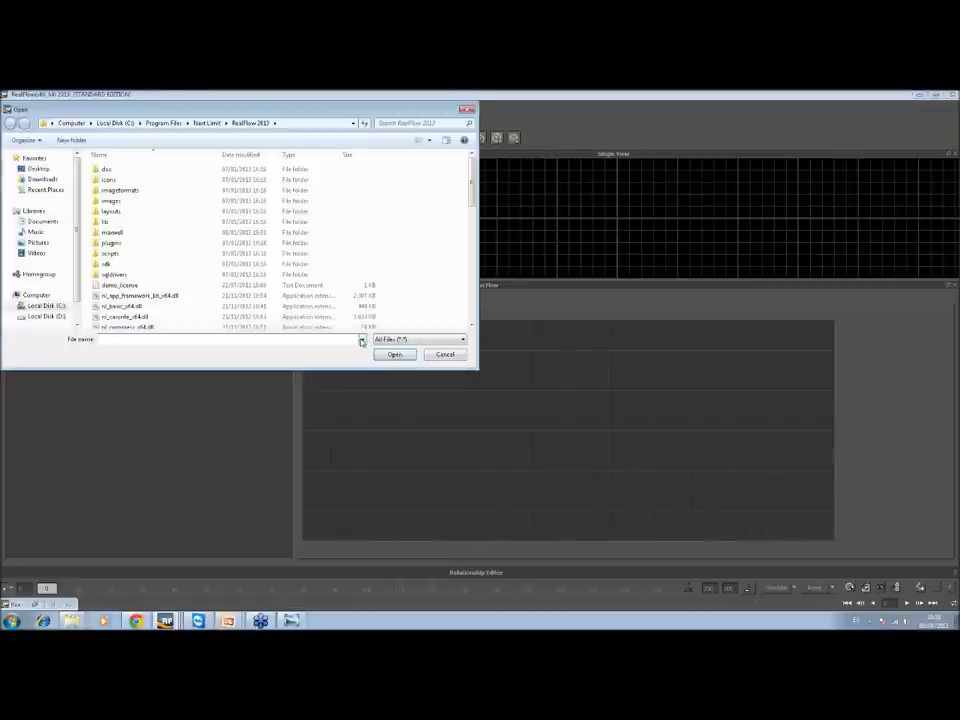
left_click(362, 340)
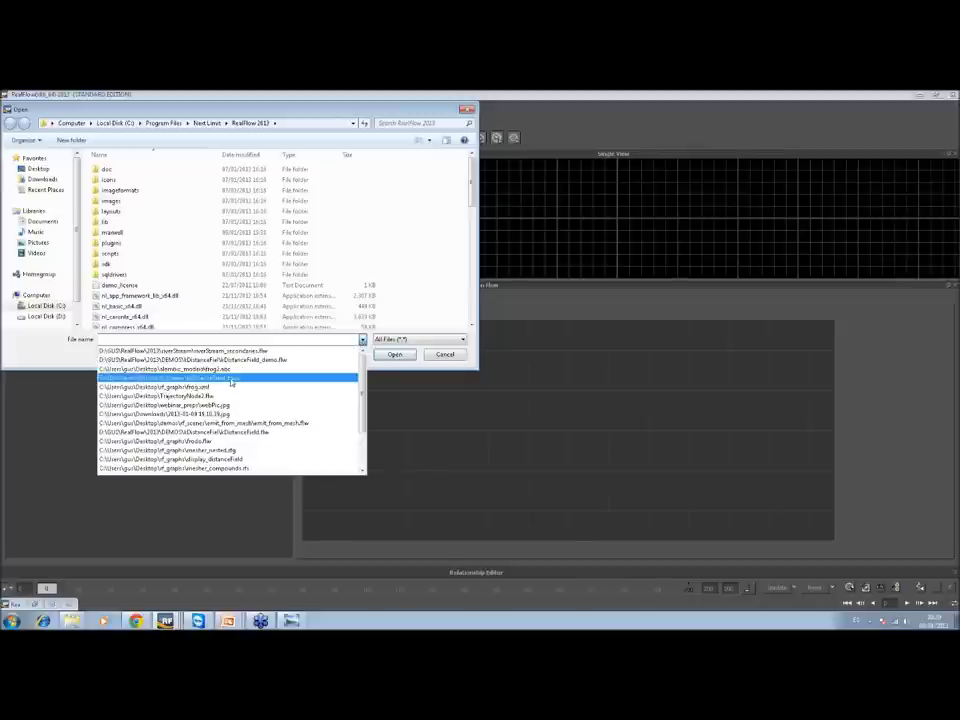
left_click(350, 378)
left_click(393, 356)
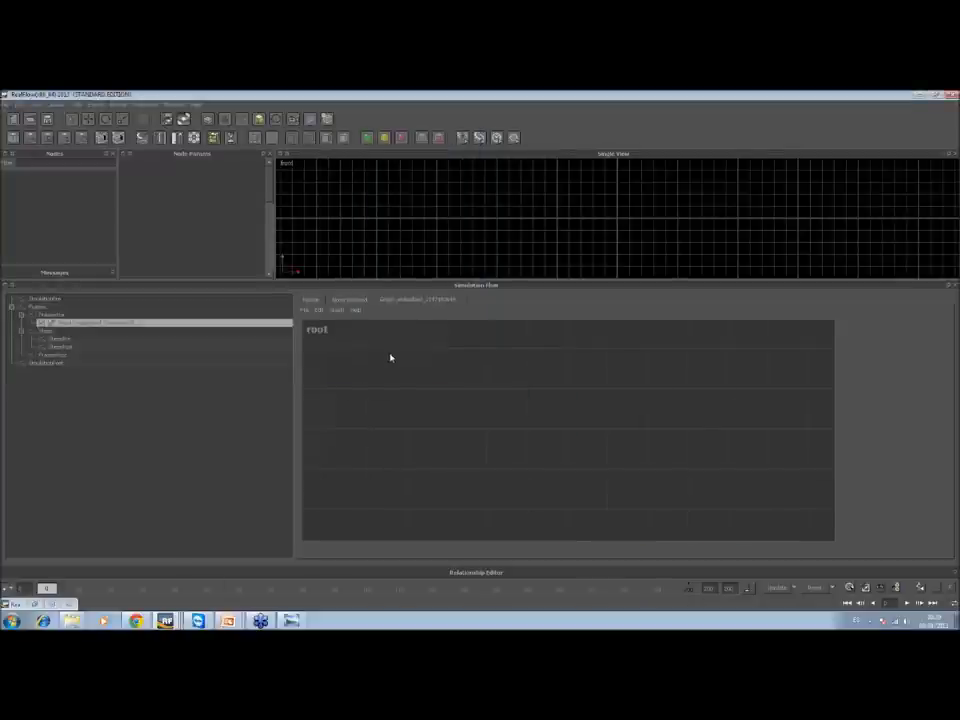
scroll(543, 453, "down", 1)
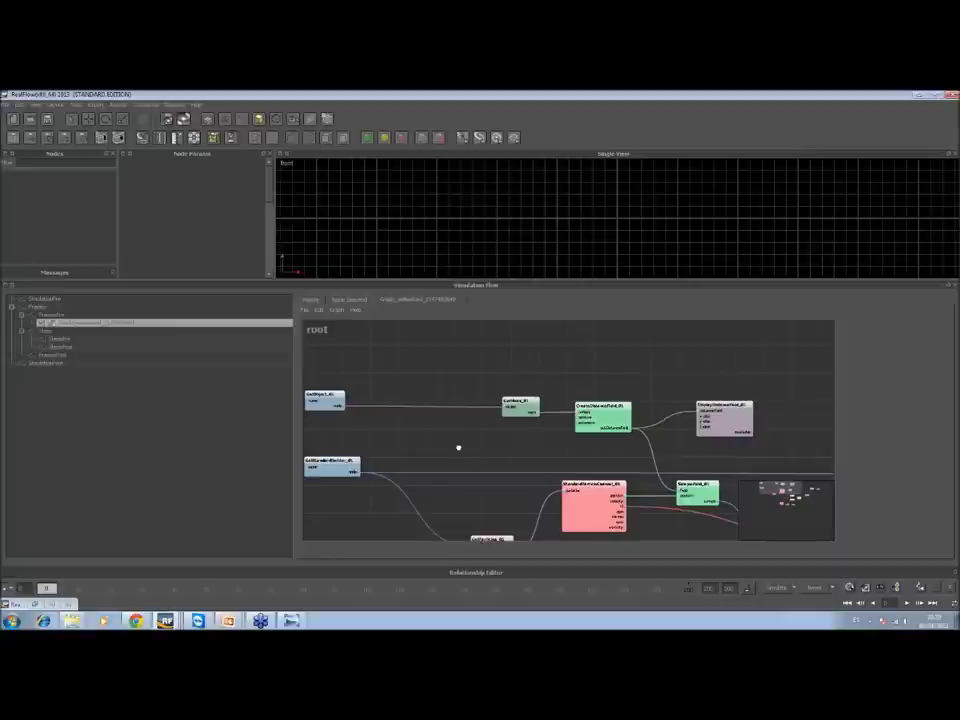
scroll(458, 447, "down", 4)
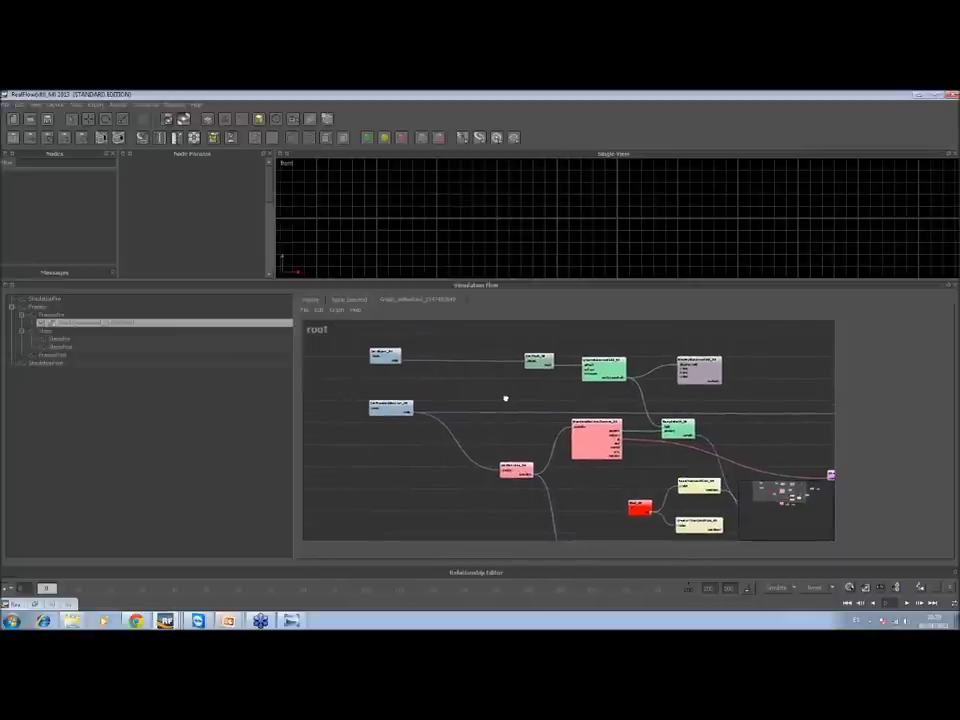
Import the frog2.abc model into the scene
left_click(387, 360)
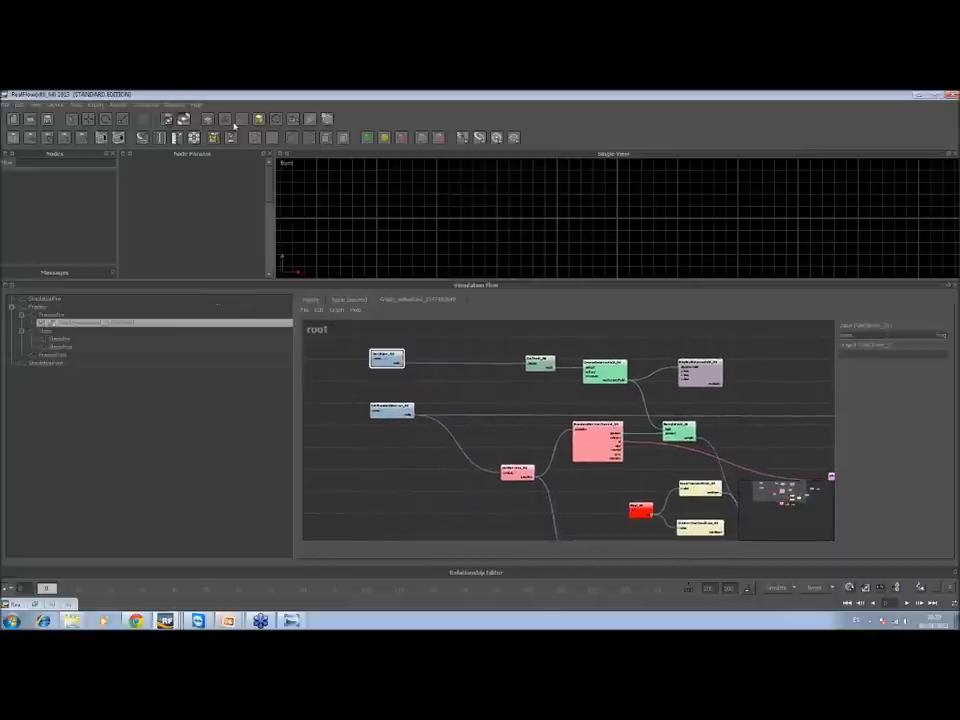
left_click(258, 119)
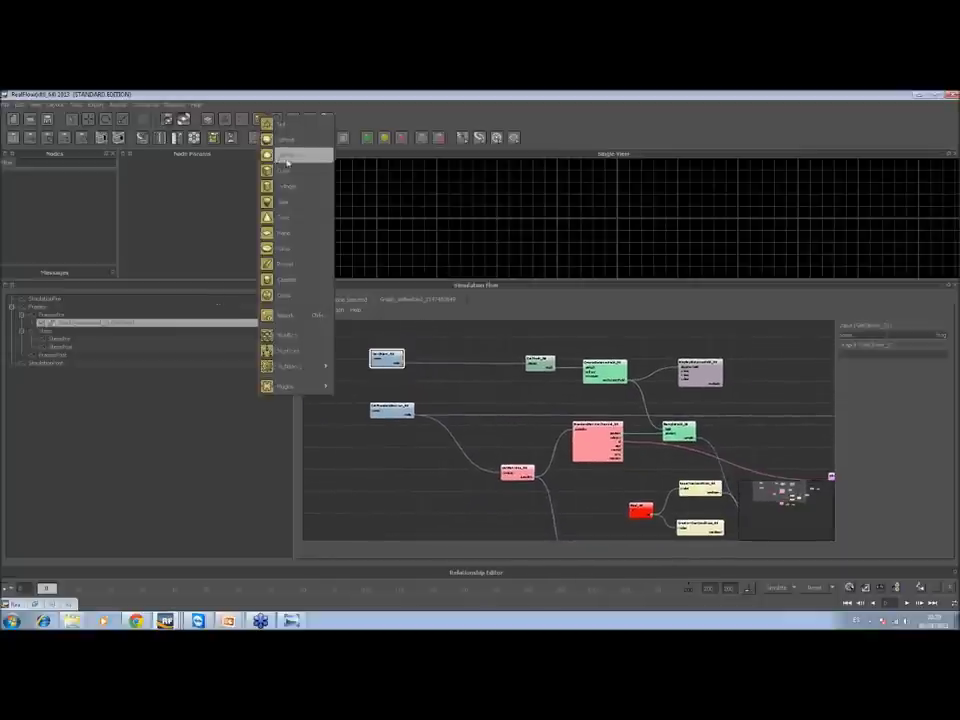
left_click(301, 319)
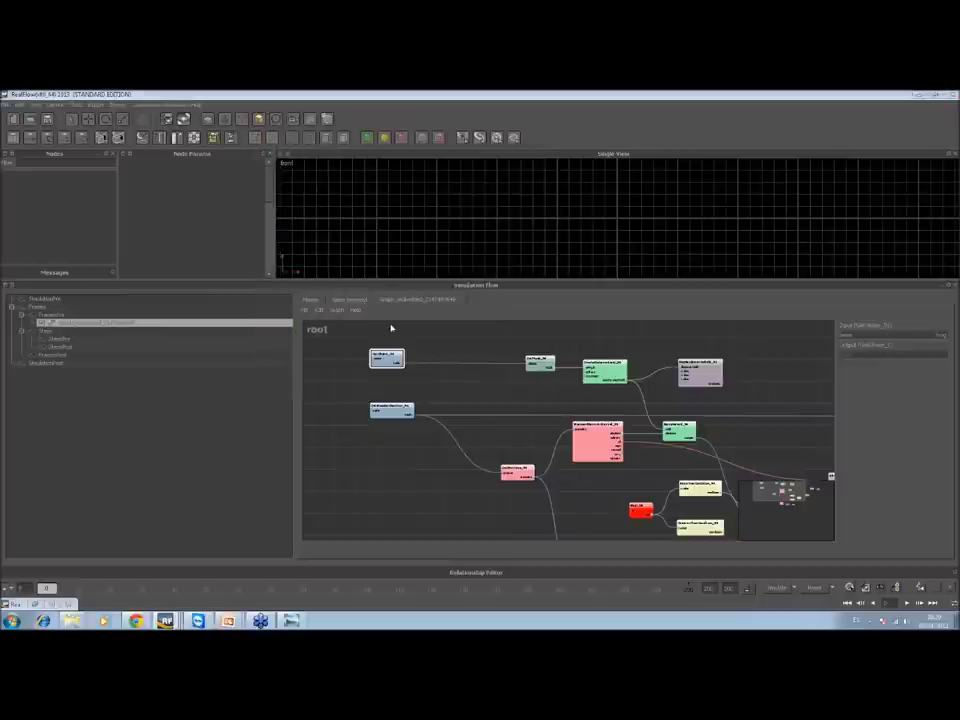
left_click(362, 340)
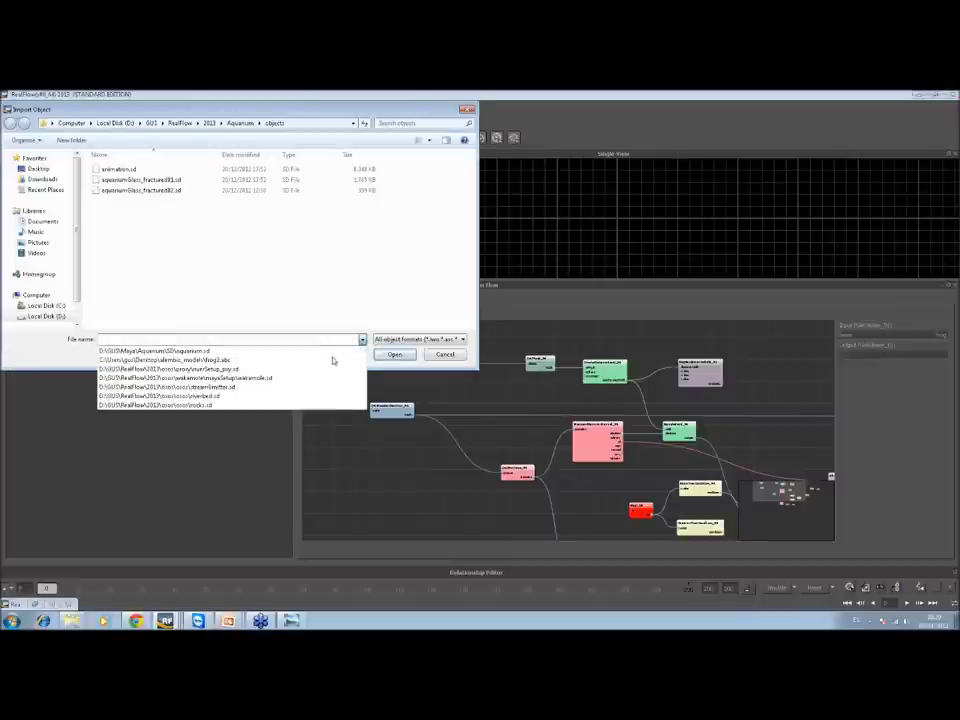
left_click(332, 359)
left_click(395, 356)
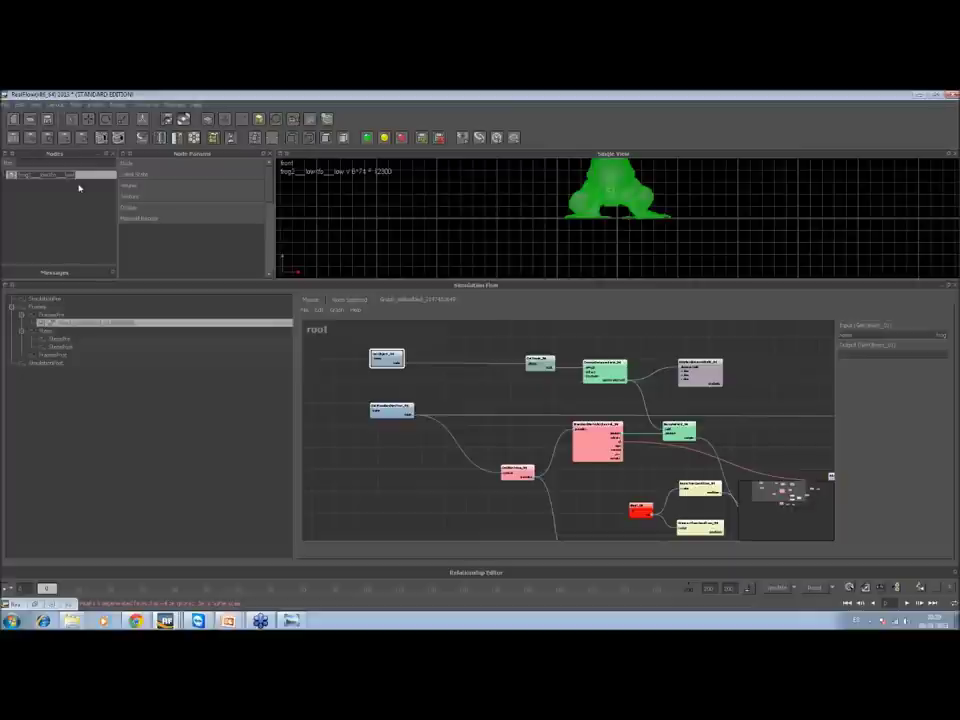
Rename the imported object to 'frog' and view it from the side
key("BackSpace")
key("BackSpace")
key("BackSpace")
key("BackSpace")
key("BackSpace")
key("BackSpace")
key("BackSpace")
key("BackSpace")
key("BackSpace")
key("BackSpace")
key("BackSpace")
key("BackSpace")
key("BackSpace")
type("frog")
key("Return")
mouse_move(600, 220)
left_mouse_down("alt")
mouse_move(731, 242)
mouse_move(605, 230)
left_mouse_up("alt")
key("3")
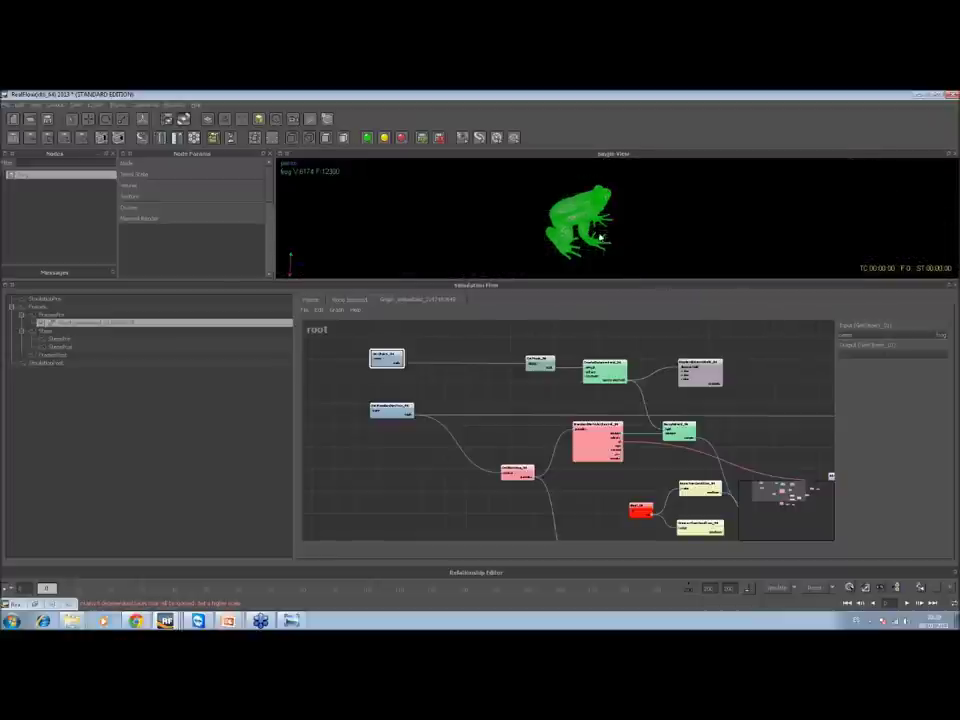
left_click(463, 240)
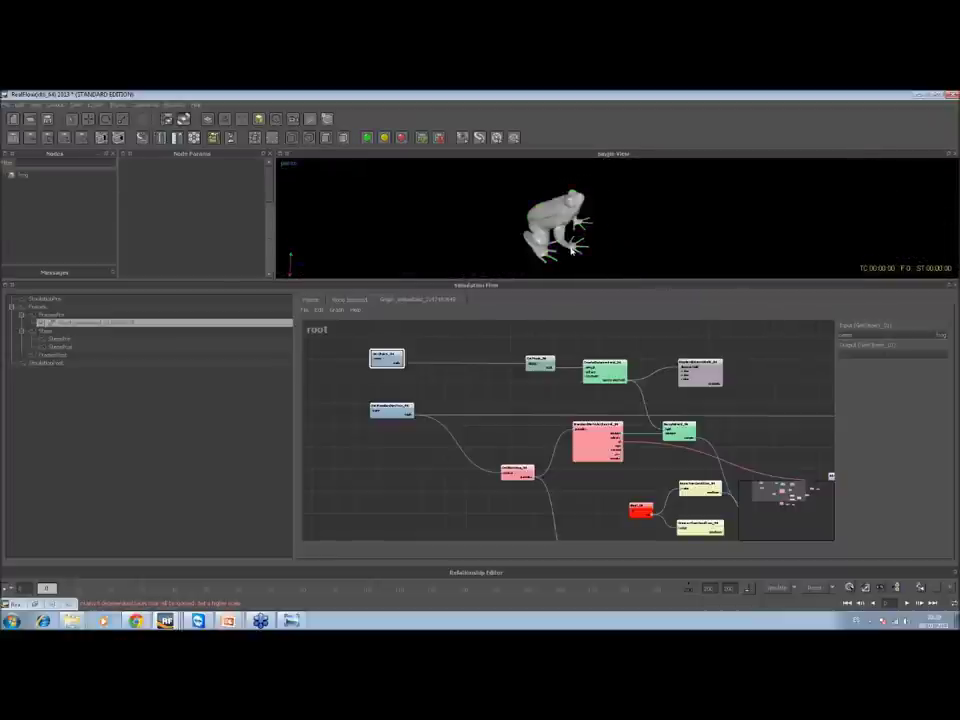
left_click_drag(541, 233, 606, 229, "alt")
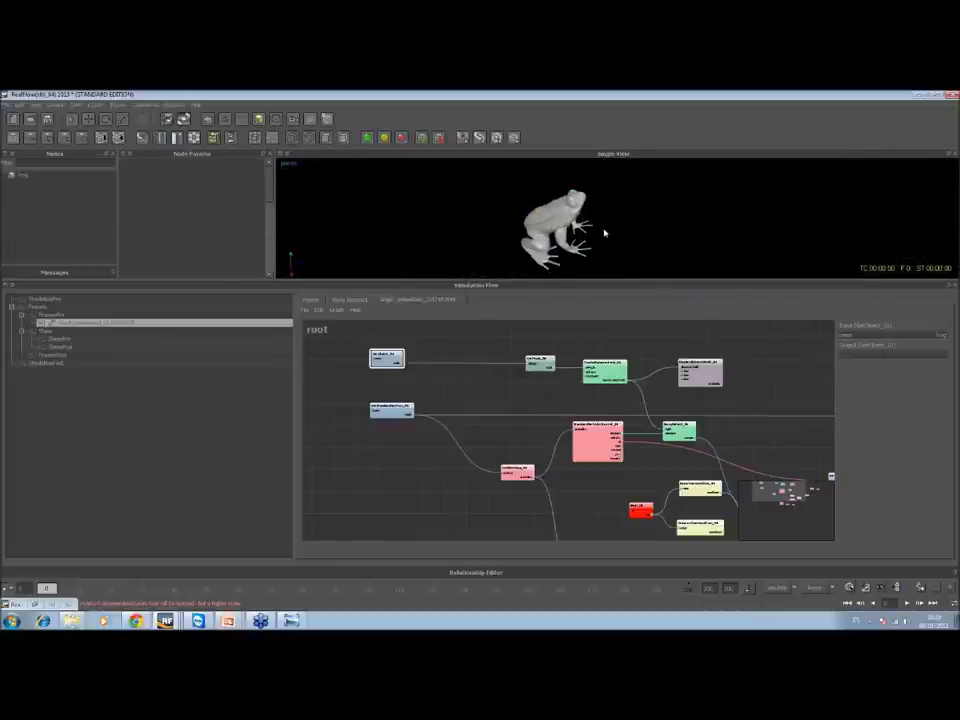
left_click(215, 121)
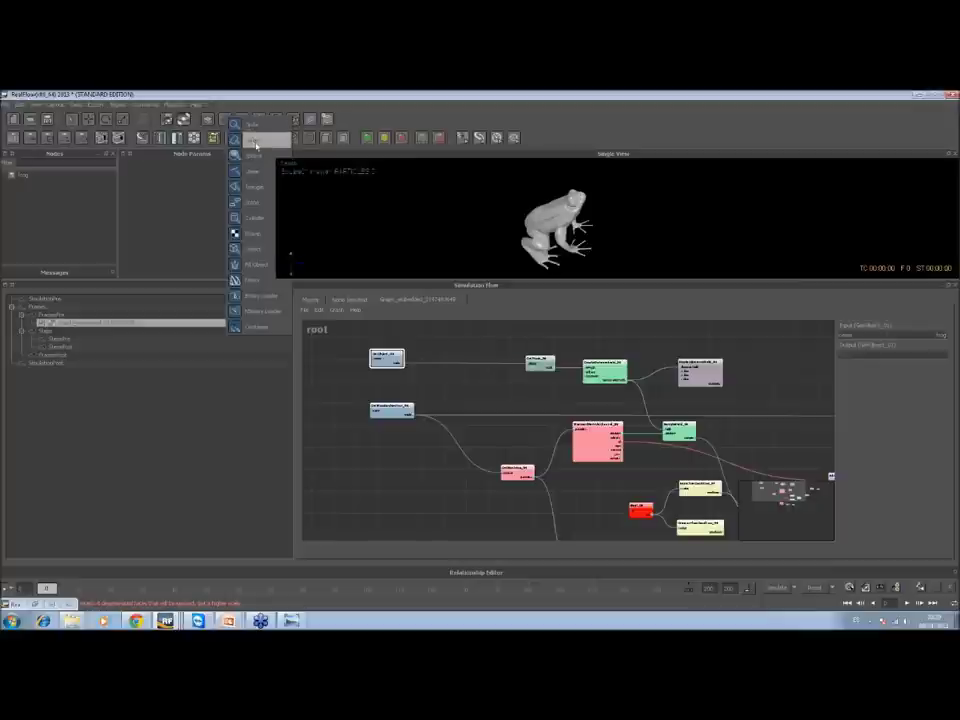
Add a Square emitter, then scale it, raise it above the frog and rotate it
left_click(250, 135)
left_click_drag(735, 236, 537, 303)
key("w")
left_click_drag(556, 216, 588, 244)
key("e")
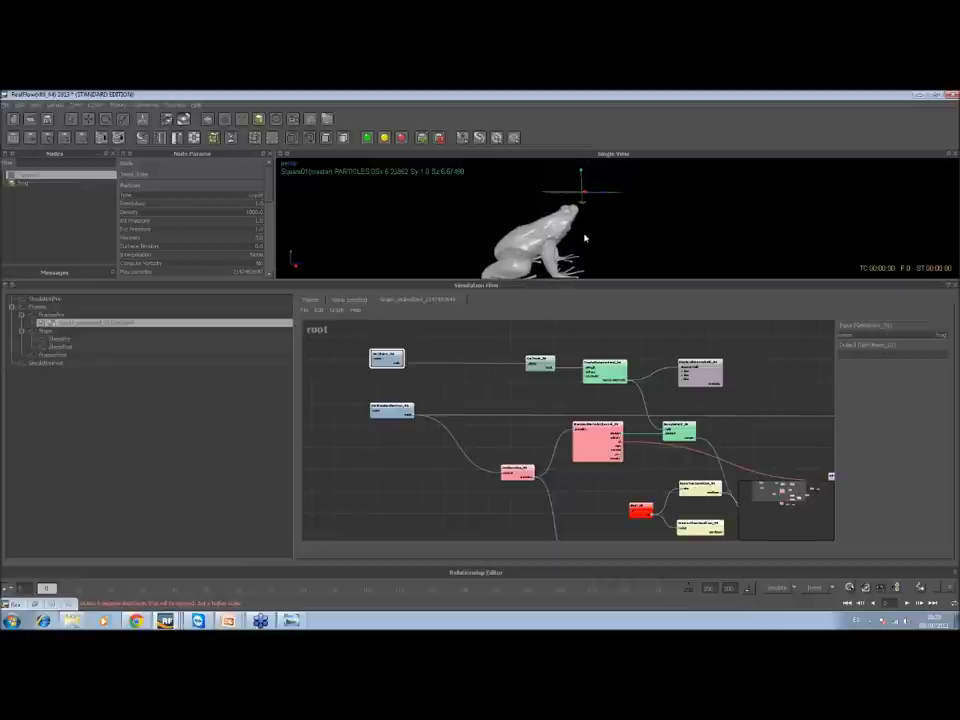
Change the Square01 emitter's particle Type in Node Params
left_click(252, 195)
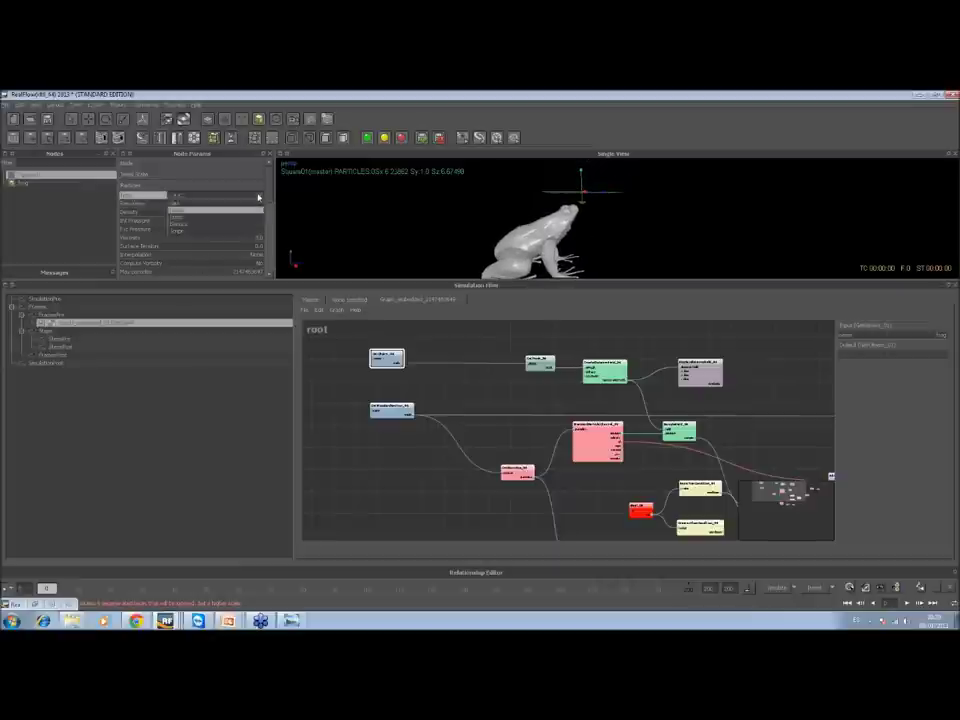
left_click(259, 213)
scroll(259, 213, "down", 5)
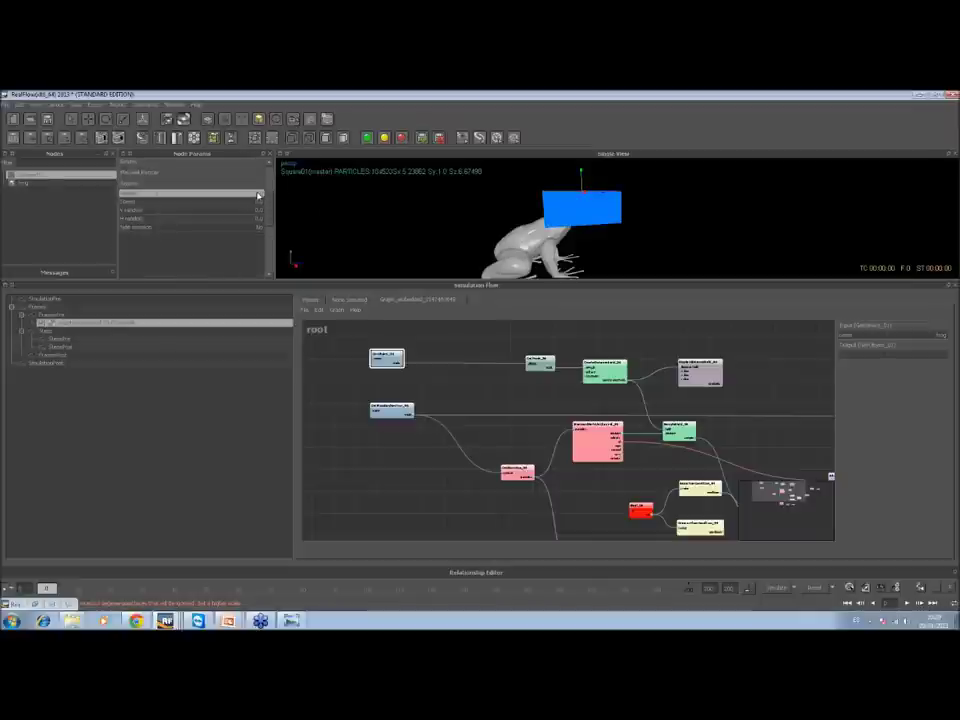
left_click_drag(591, 264, 621, 208, "alt")
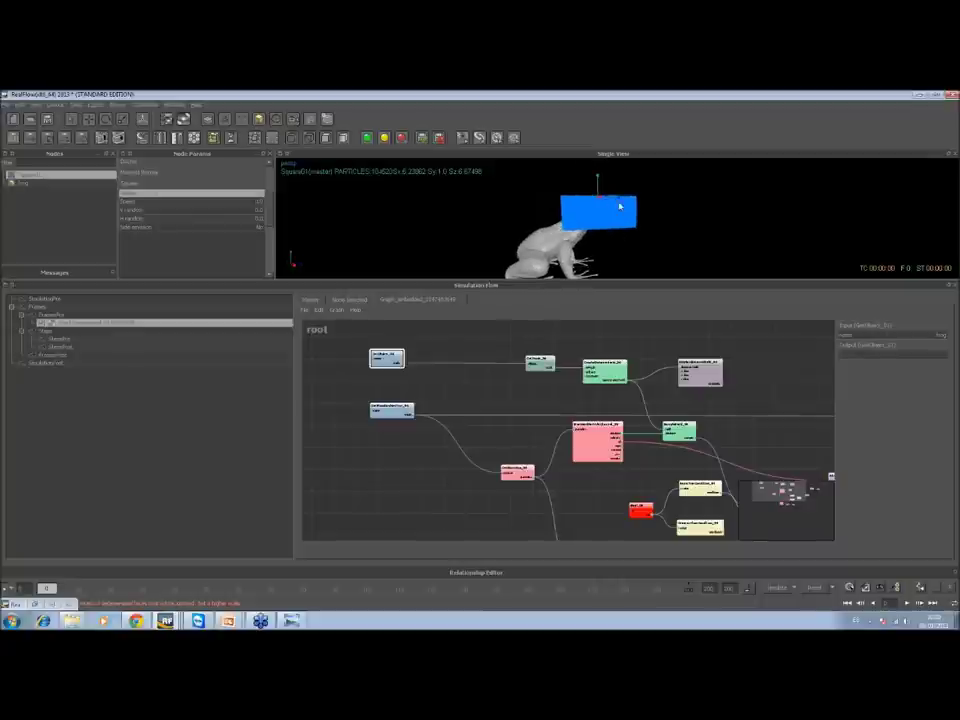
left_click(584, 177)
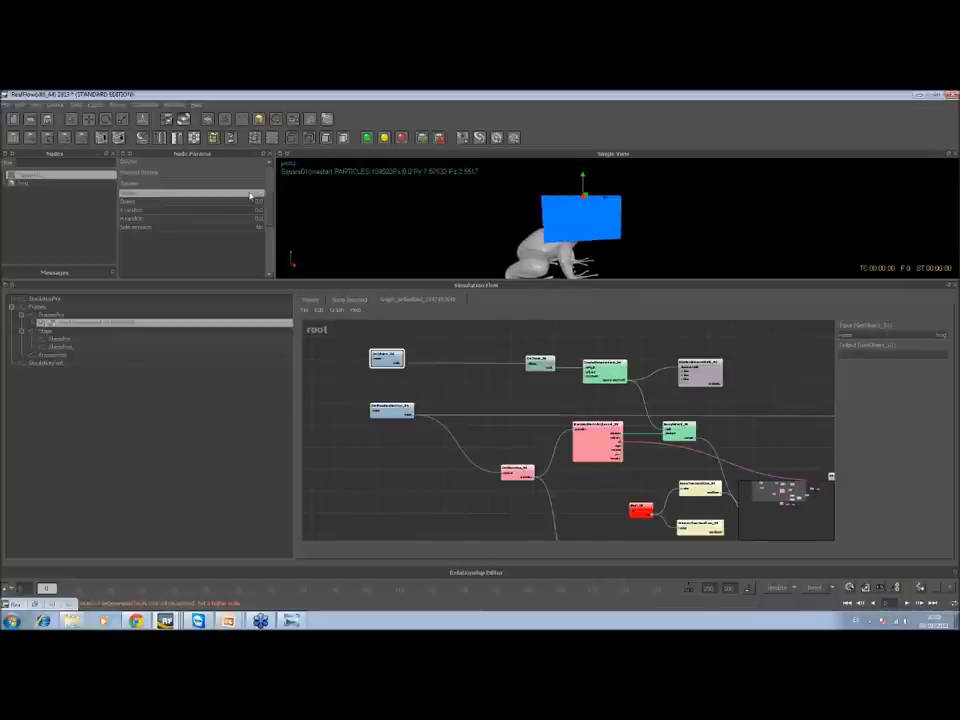
left_click_drag(548, 236, 628, 236, "alt")
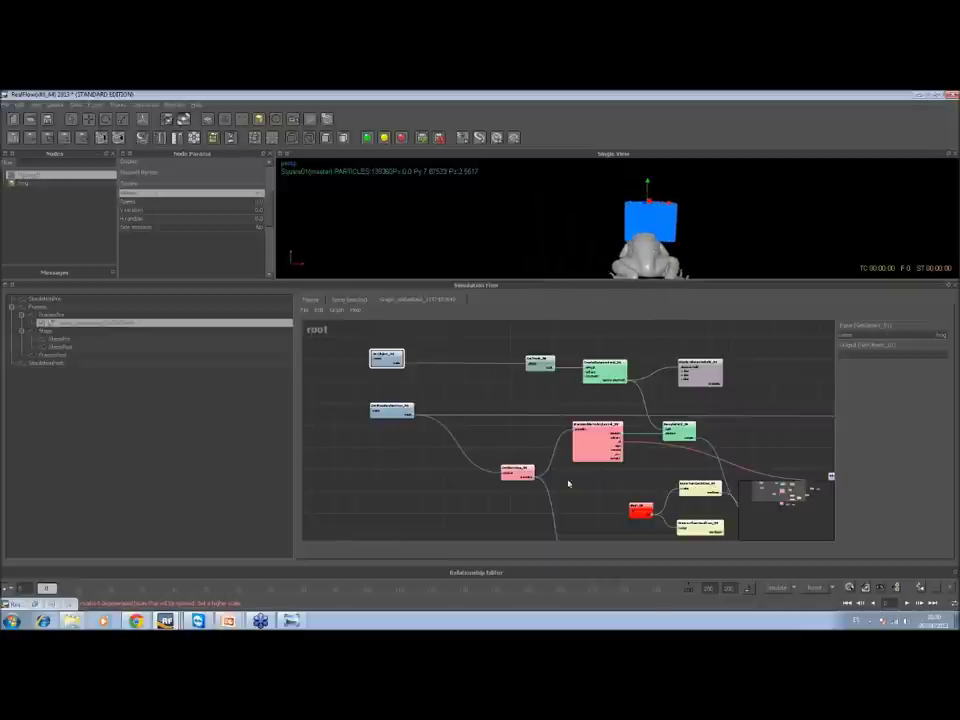
middle_click_drag(588, 491, 564, 385)
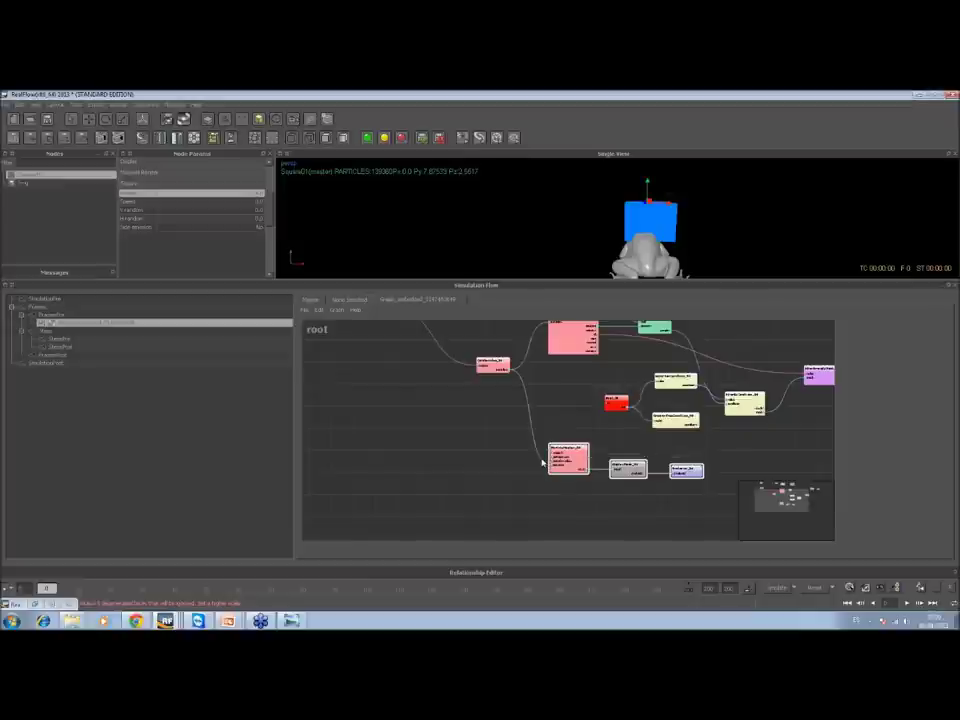
Save the scene as the new project frog (frog.flw) in the DEMOS folder
key("Delete")
middle_click_drag(540, 437, 487, 459)
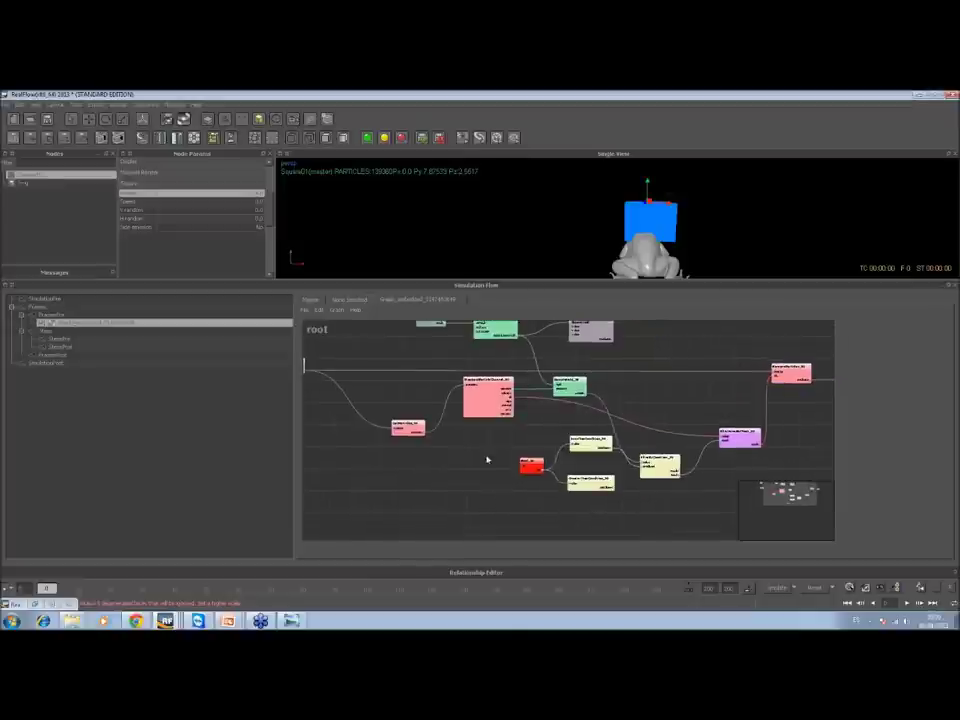
middle_click_drag(628, 390, 698, 435)
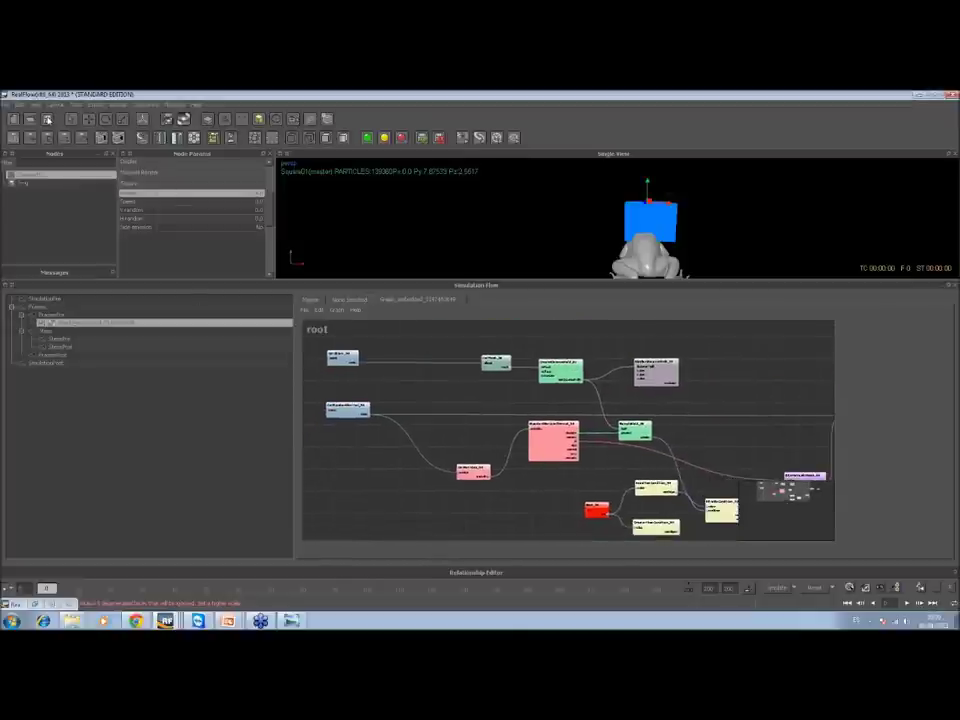
key("ctrl+n")
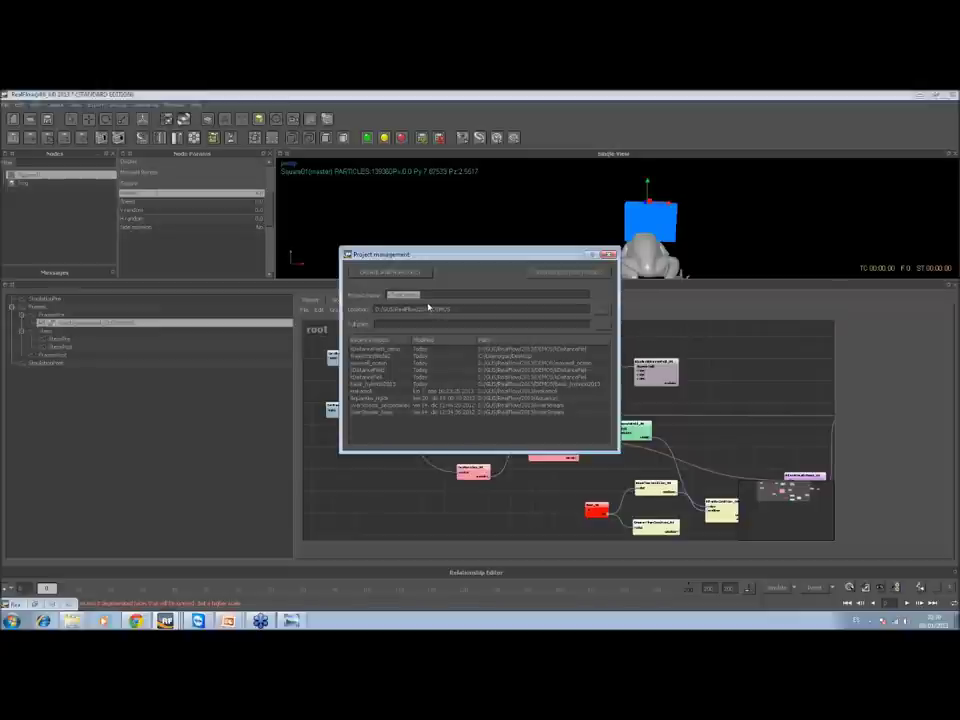
left_click(609, 254)
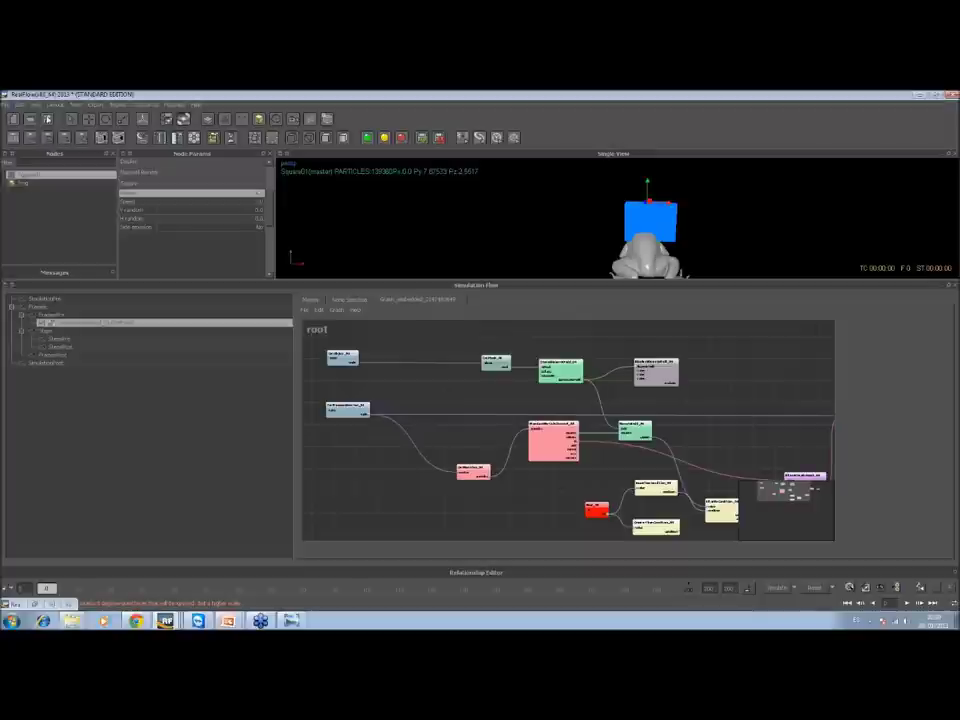
key("ctrl+n")
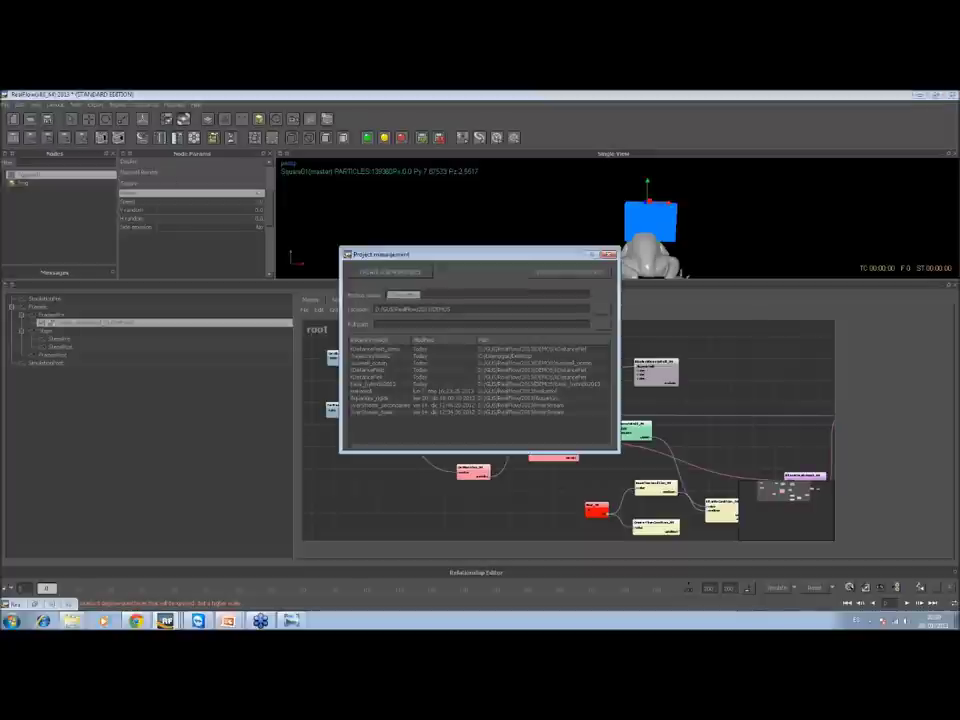
type("fog")
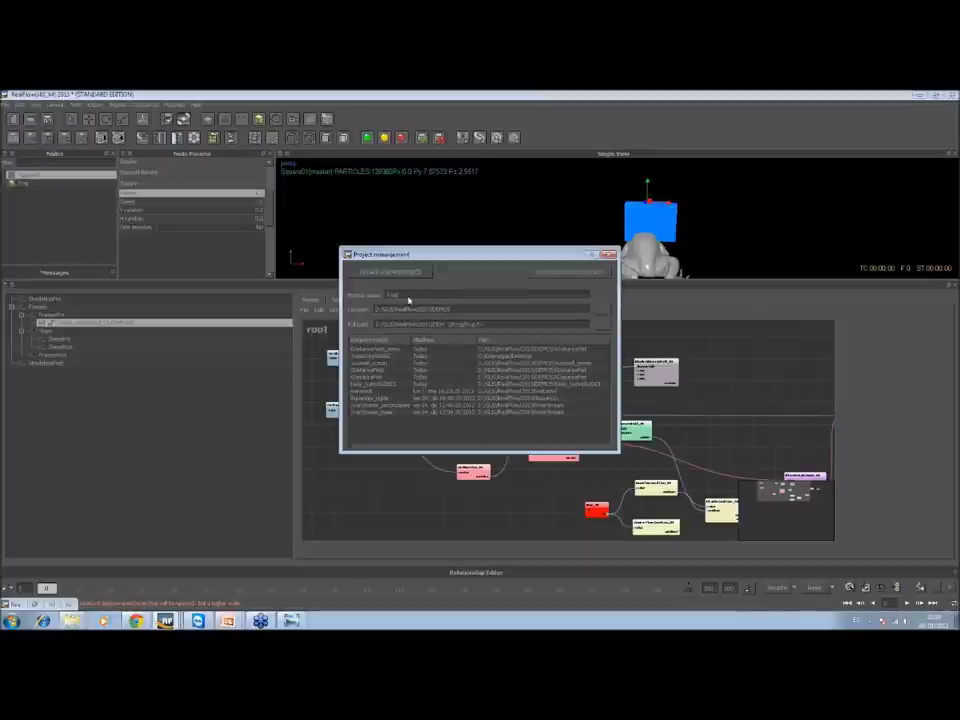
key("Return")
left_click_drag(643, 229, 550, 247, "alt")
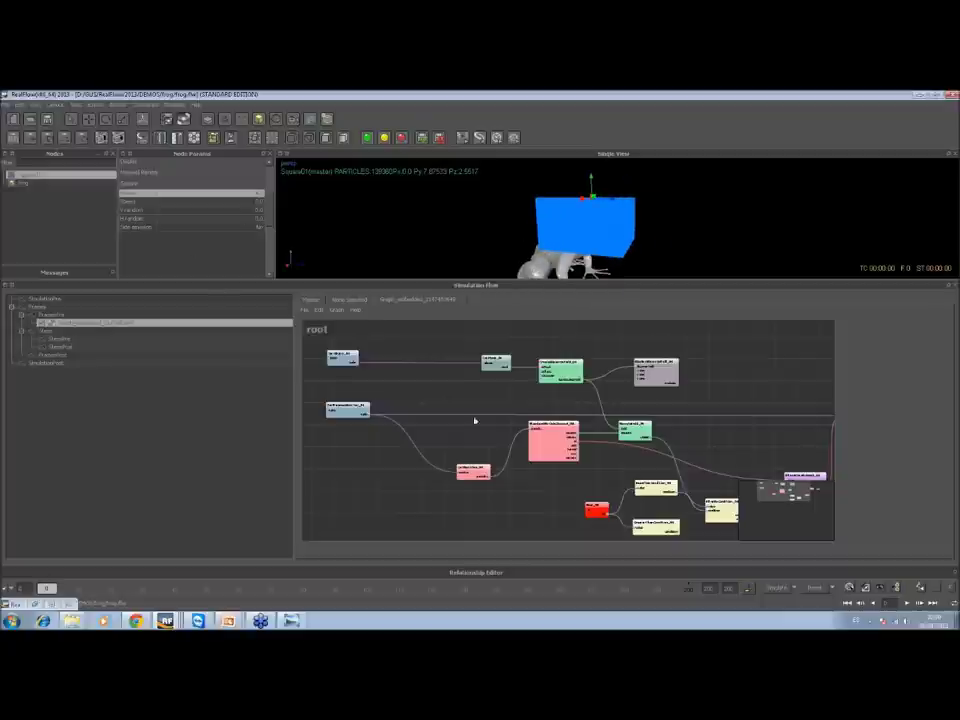
middle_click_drag(406, 383, 501, 396)
scroll(543, 429, "up", 6)
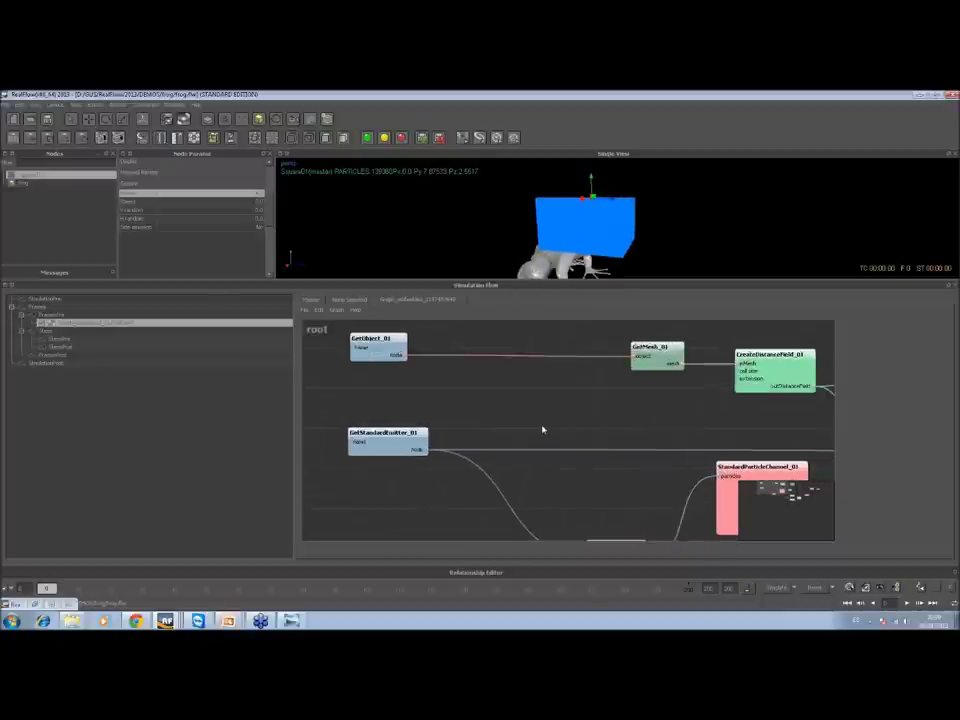
middle_click_drag(454, 369, 572, 450)
scroll(570, 450, "up", 4)
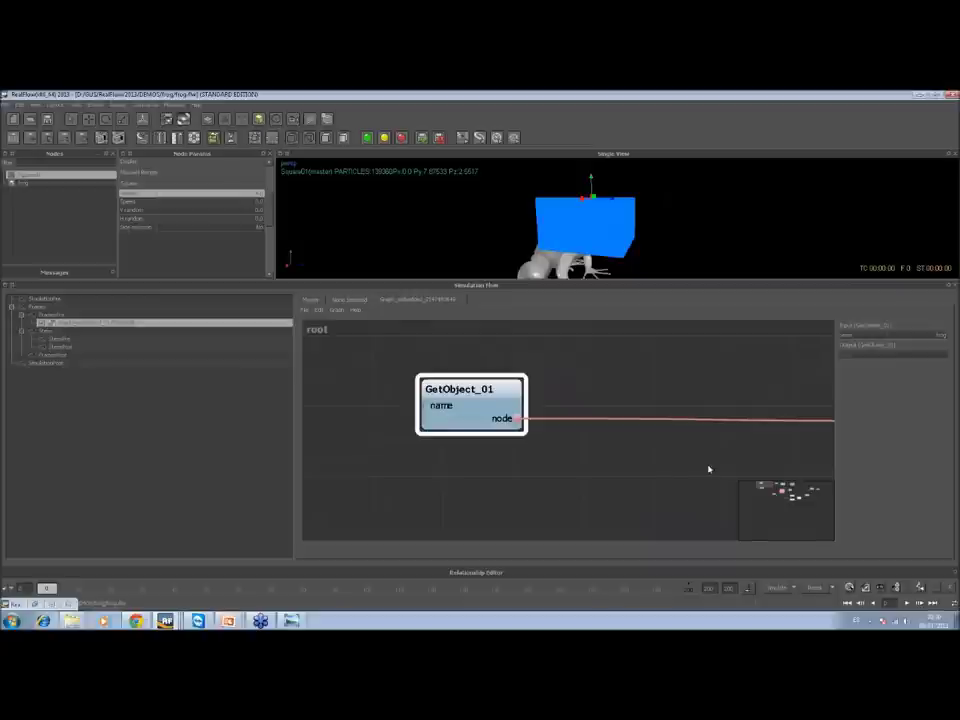
middle_click_drag(709, 467, 396, 471)
middle_click_drag(657, 482, 487, 458)
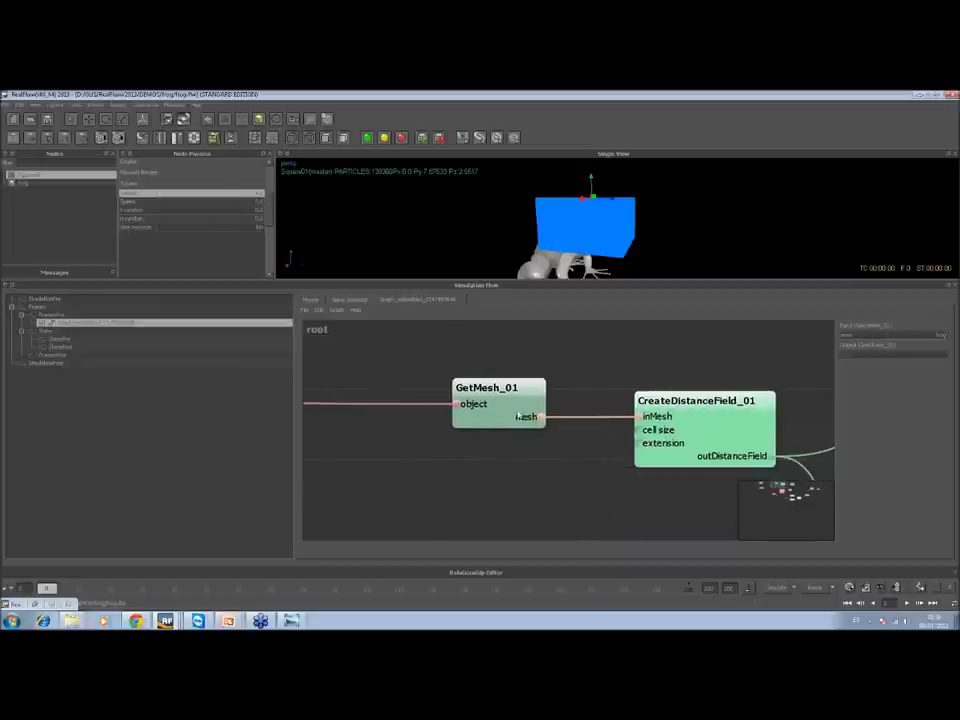
left_click(517, 416)
left_click(700, 440)
middle_click_drag(729, 439, 671, 439)
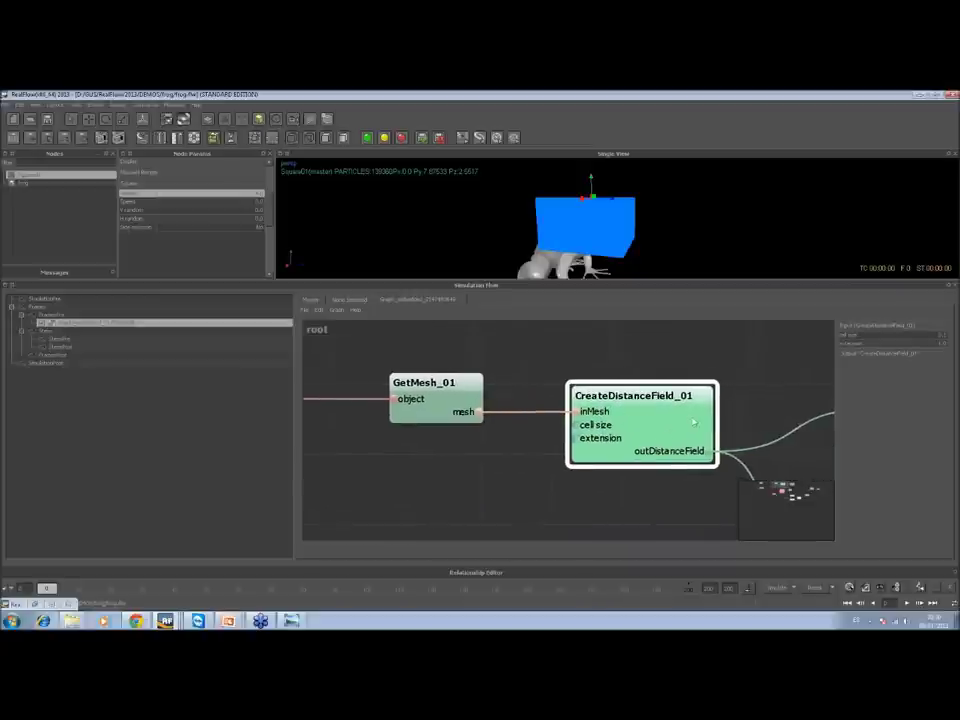
middle_click_drag(679, 431, 630, 430)
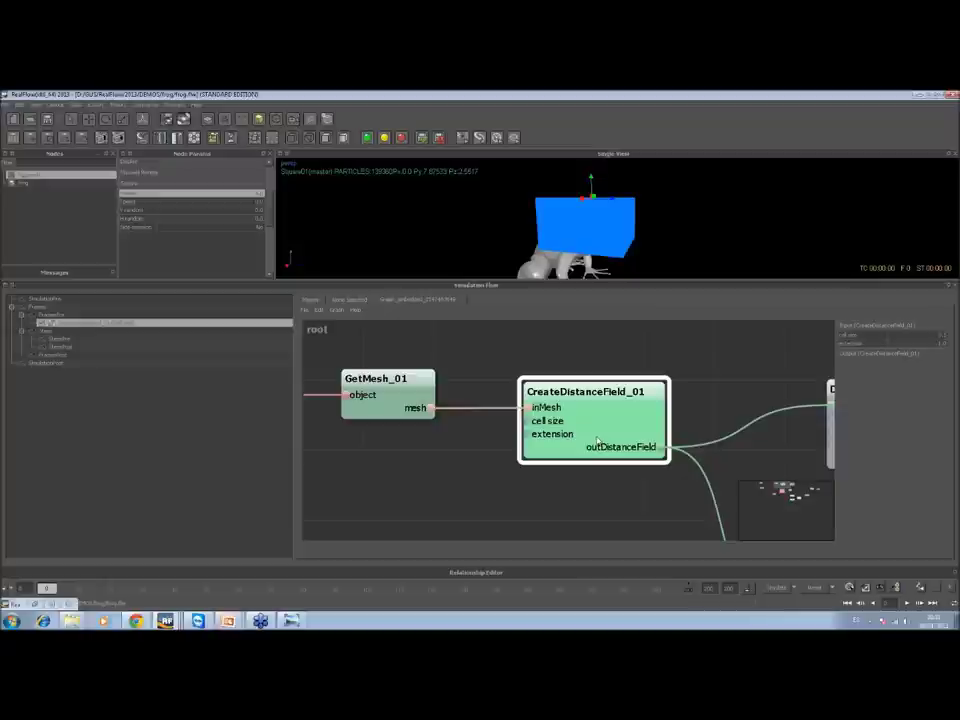
middle_click_drag(597, 442, 514, 430)
scroll(514, 430, "down", 4)
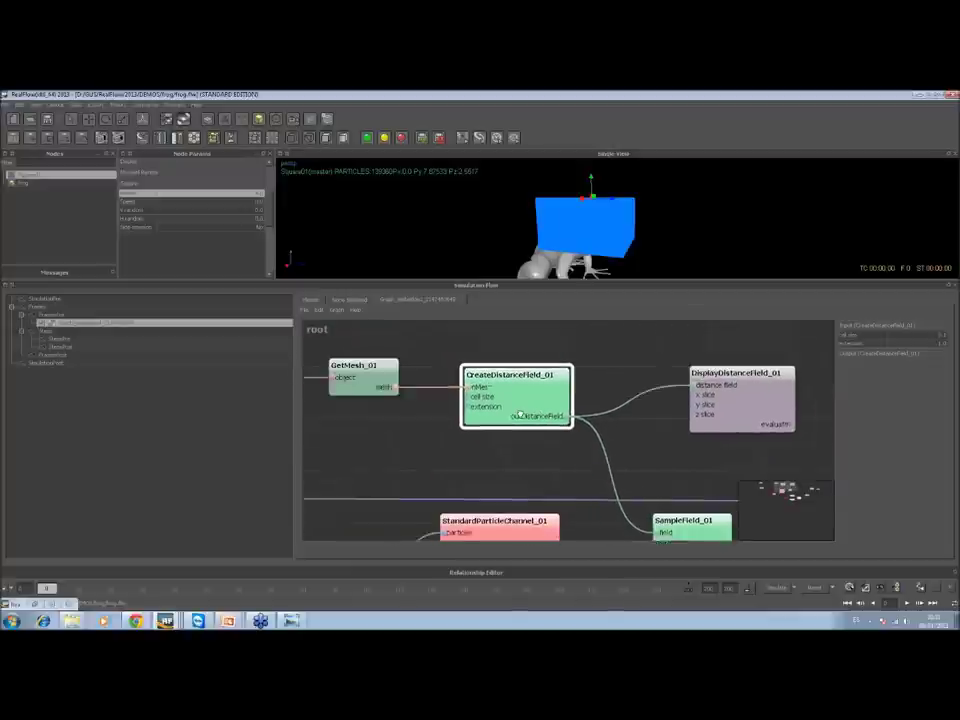
middle_click_drag(588, 427, 607, 473)
left_click(559, 407)
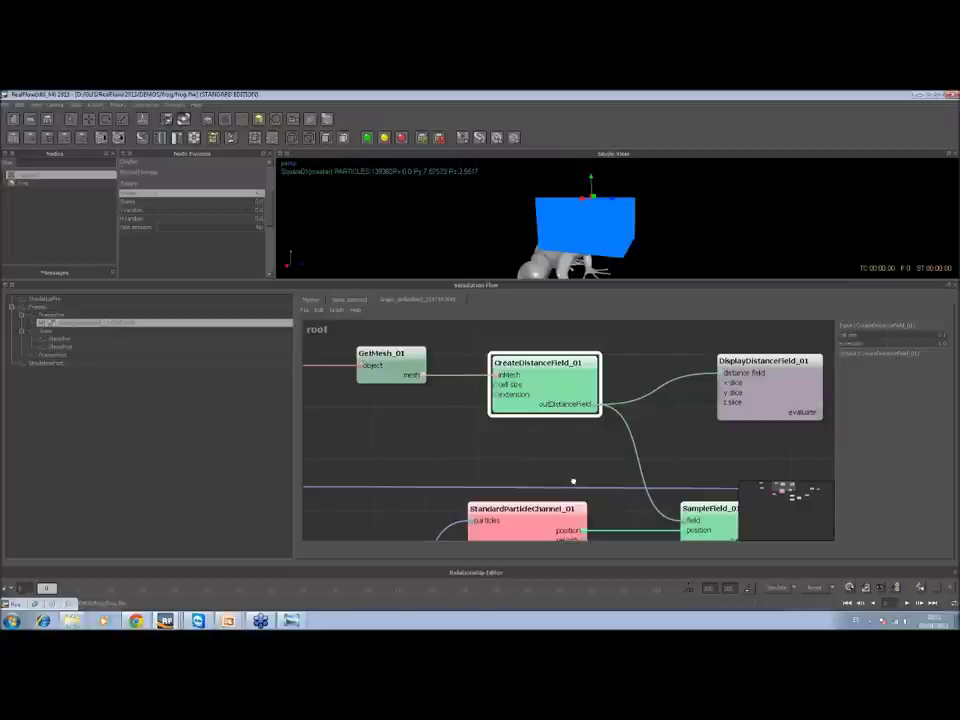
scroll(571, 481, "down", 5)
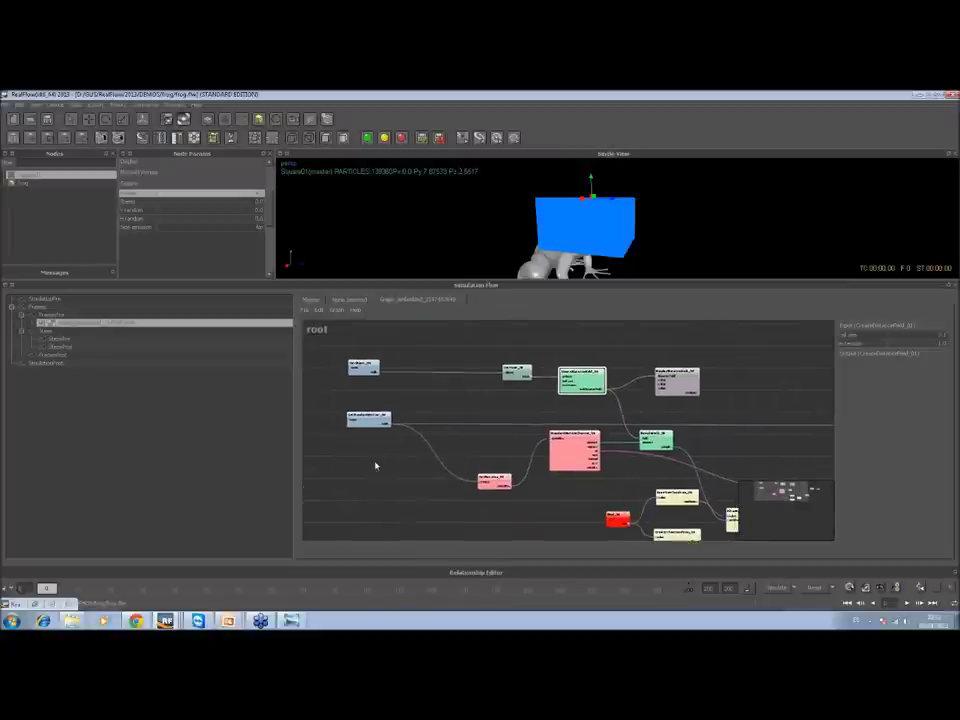
scroll(374, 457, "up", 6)
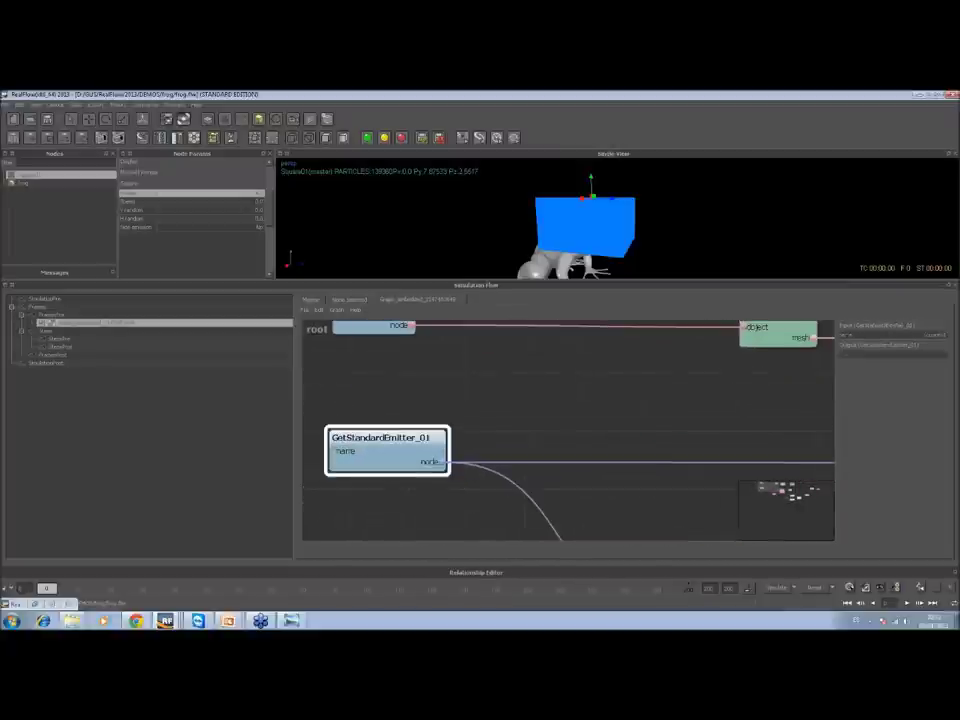
middle_click_drag(643, 454, 541, 454)
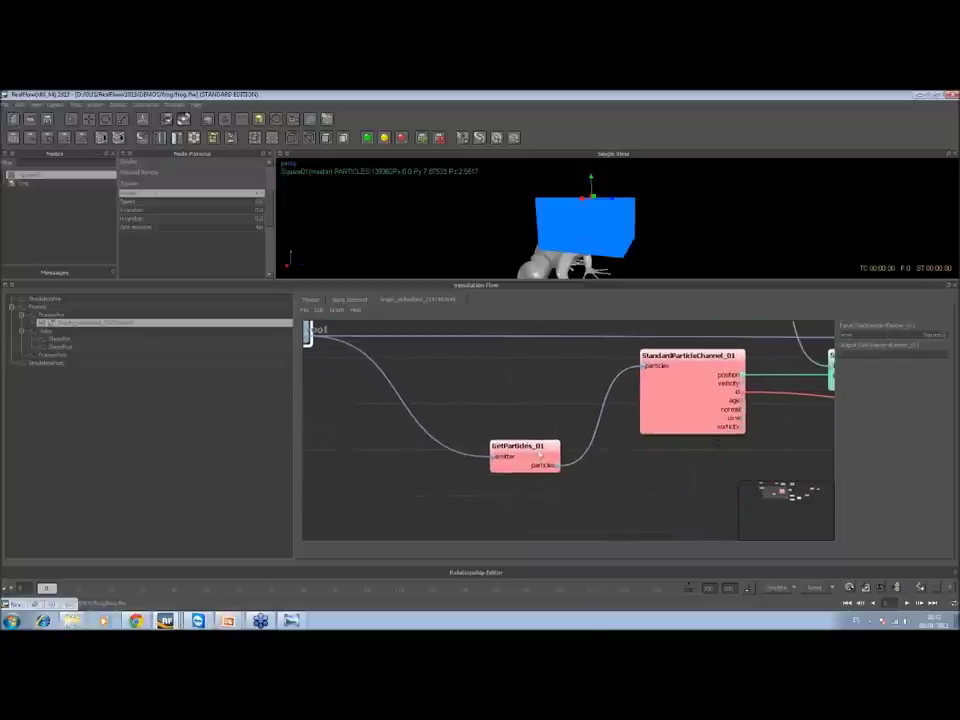
middle_click_drag(656, 458, 446, 547)
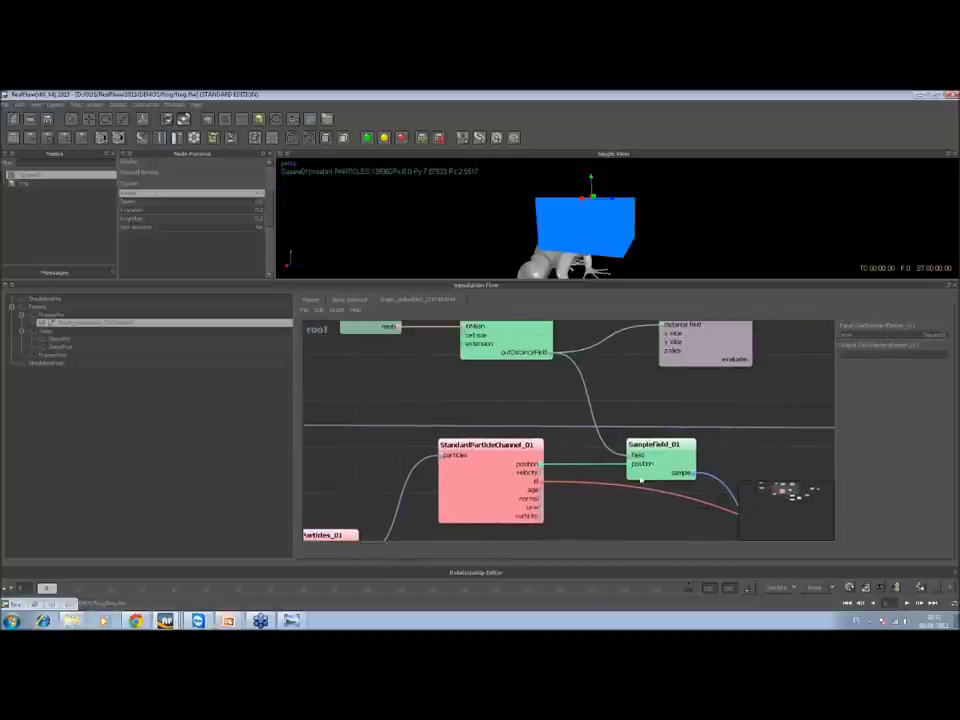
middle_click_drag(529, 398, 425, 402)
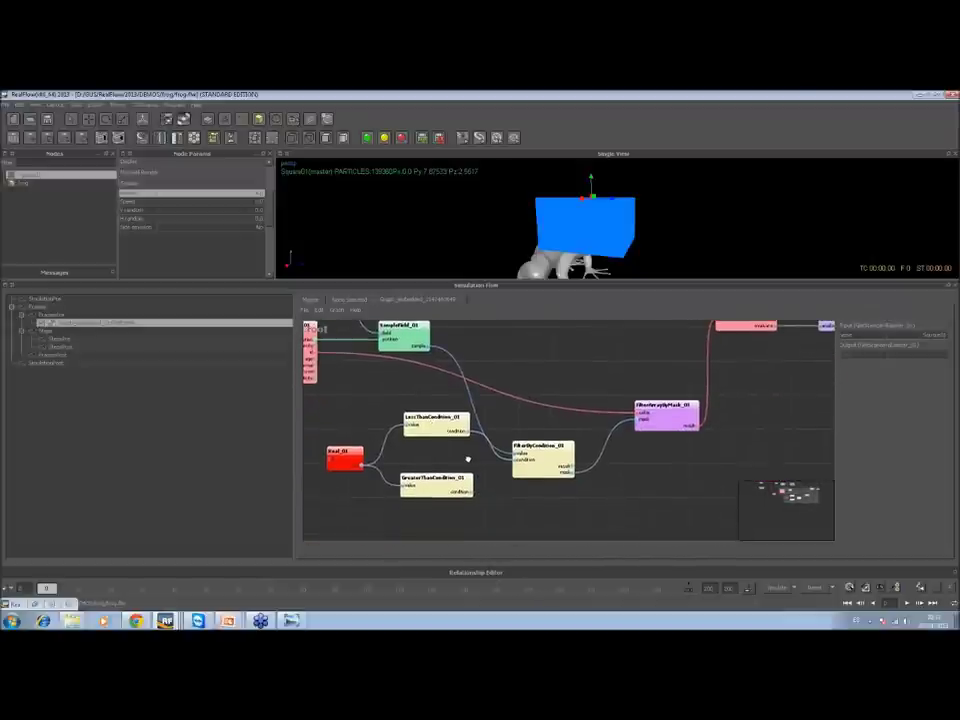
left_click(576, 452)
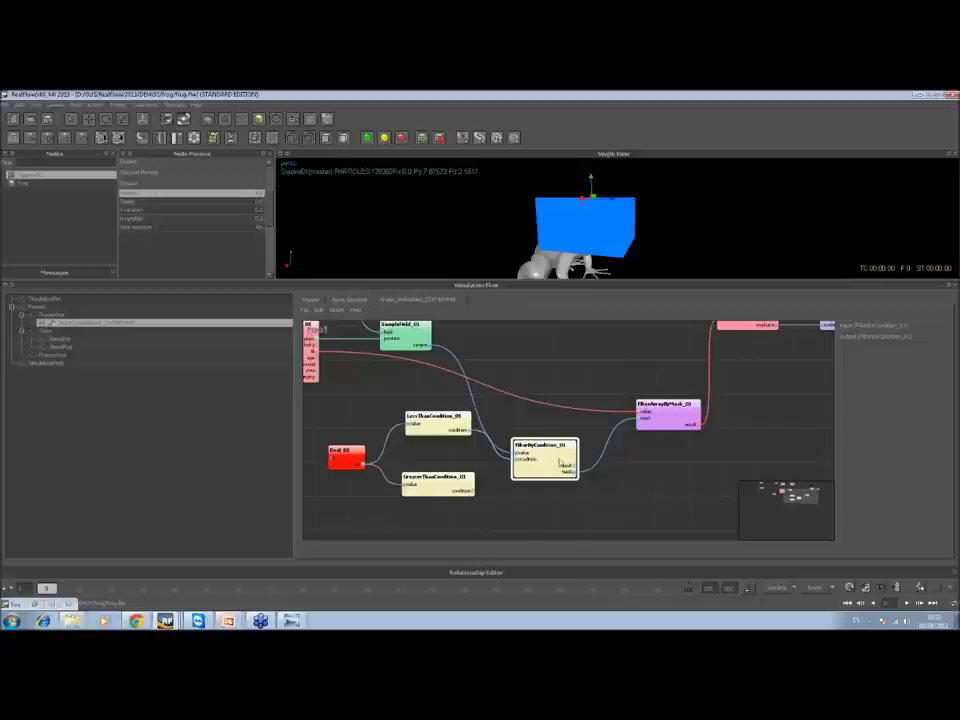
middle_click_drag(656, 428, 558, 472)
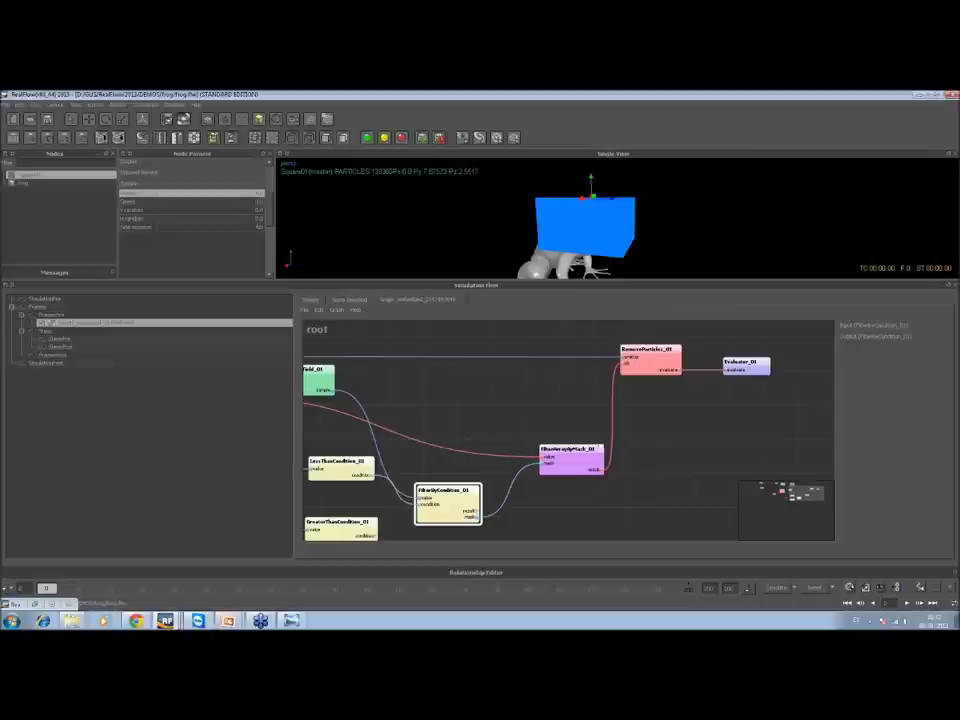
middle_click_drag(566, 408, 588, 406)
Execute the node graph on the scene twice, confirming the prompt
right_click(678, 408)
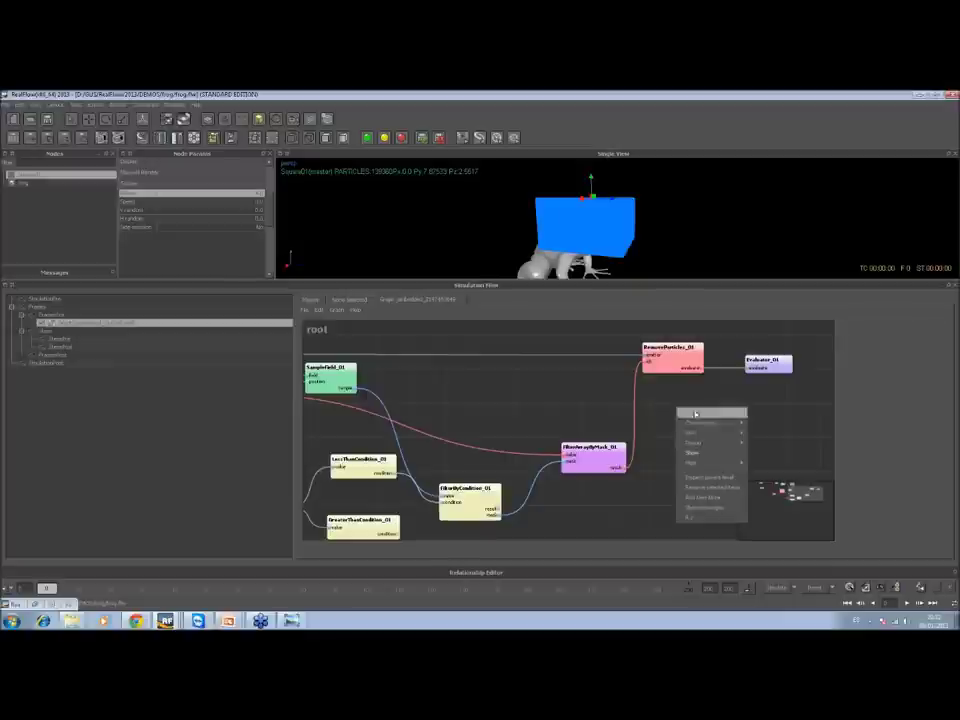
left_click(712, 519)
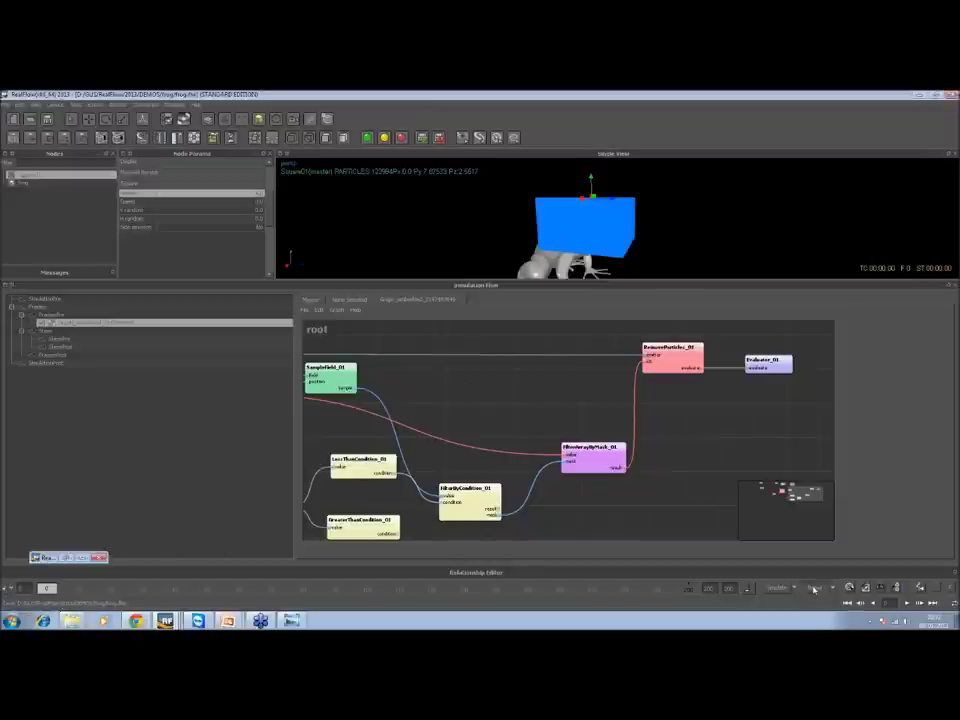
left_click(472, 367)
right_click(566, 391)
left_click(612, 502)
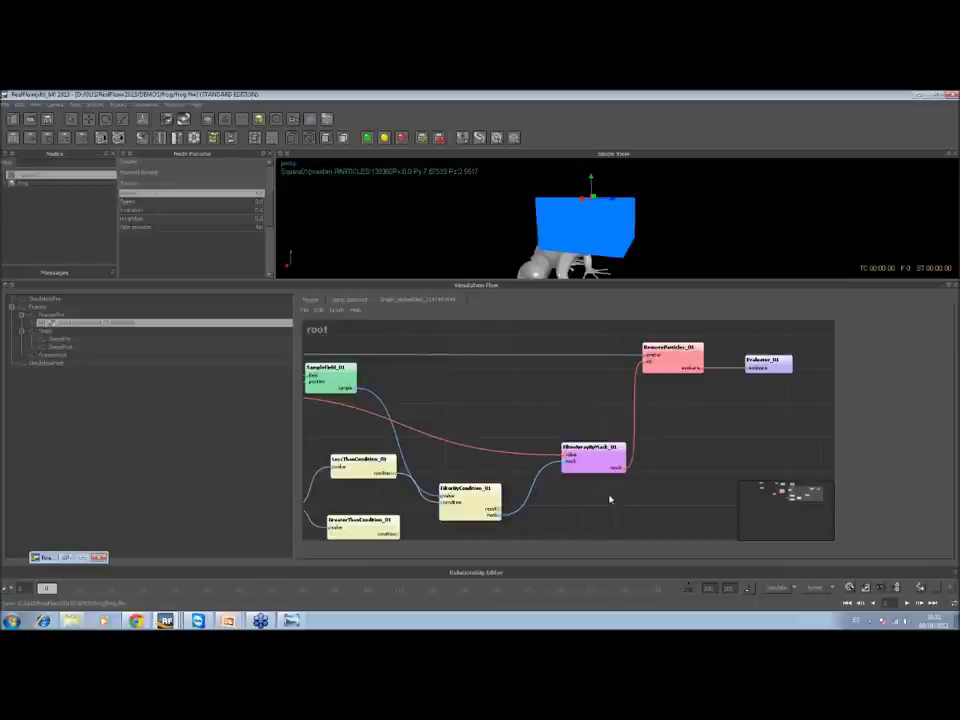
Orbit the view and select the GetStandardEmitter_01 node in the graph
left_click_drag(447, 246, 570, 250, "alt")
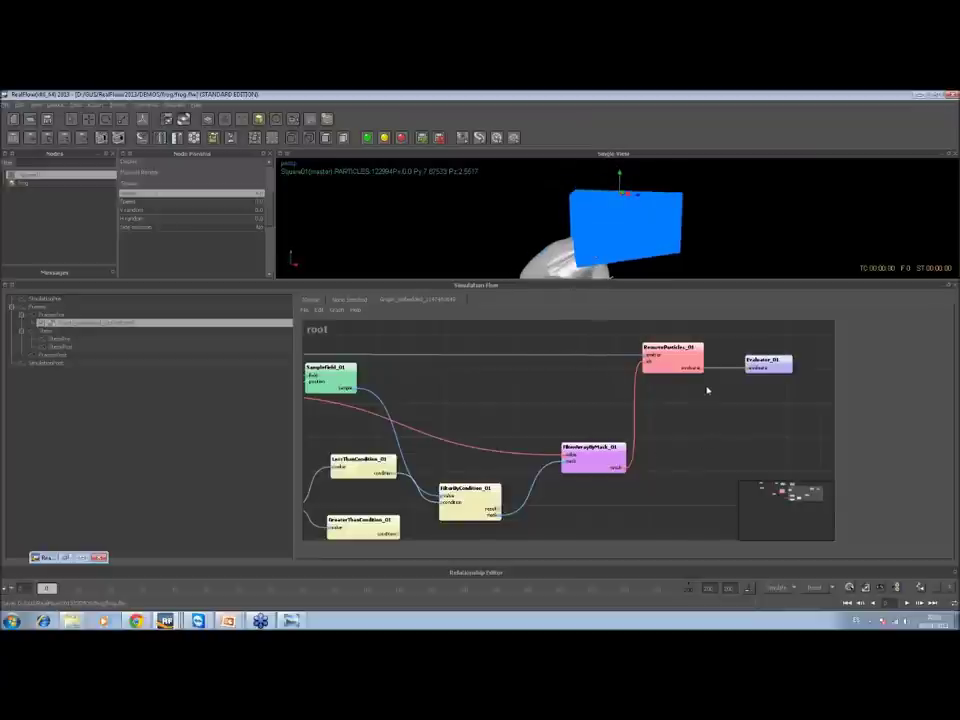
middle_click_drag(428, 407, 519, 435, "alt")
left_click(506, 450)
middle_click_drag(653, 437, 578, 426, "alt")
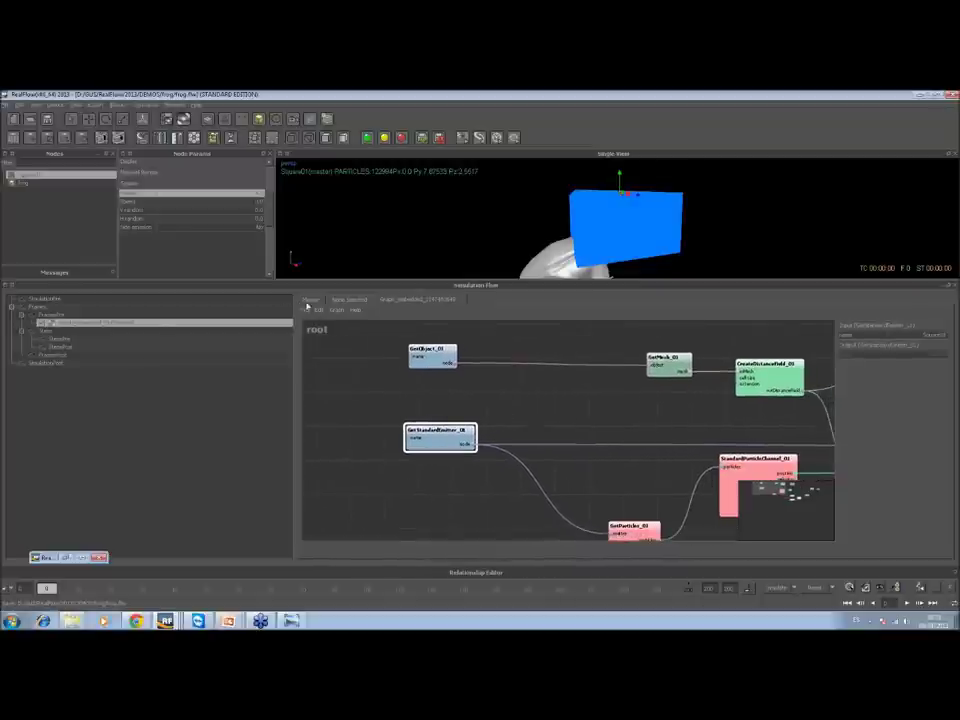
left_click(349, 299)
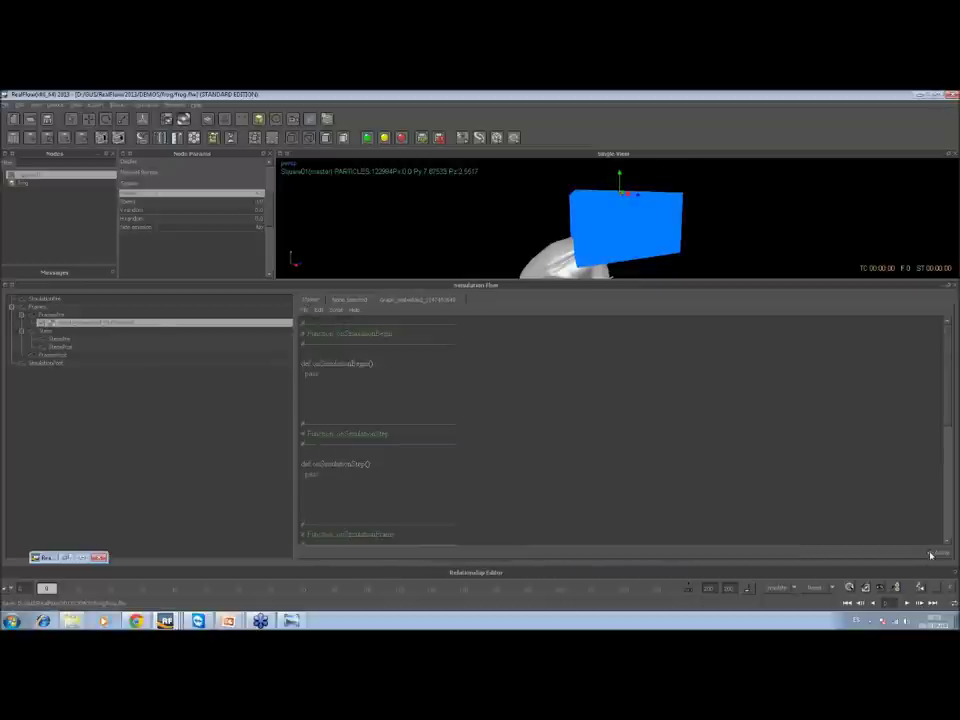
left_click(41, 322)
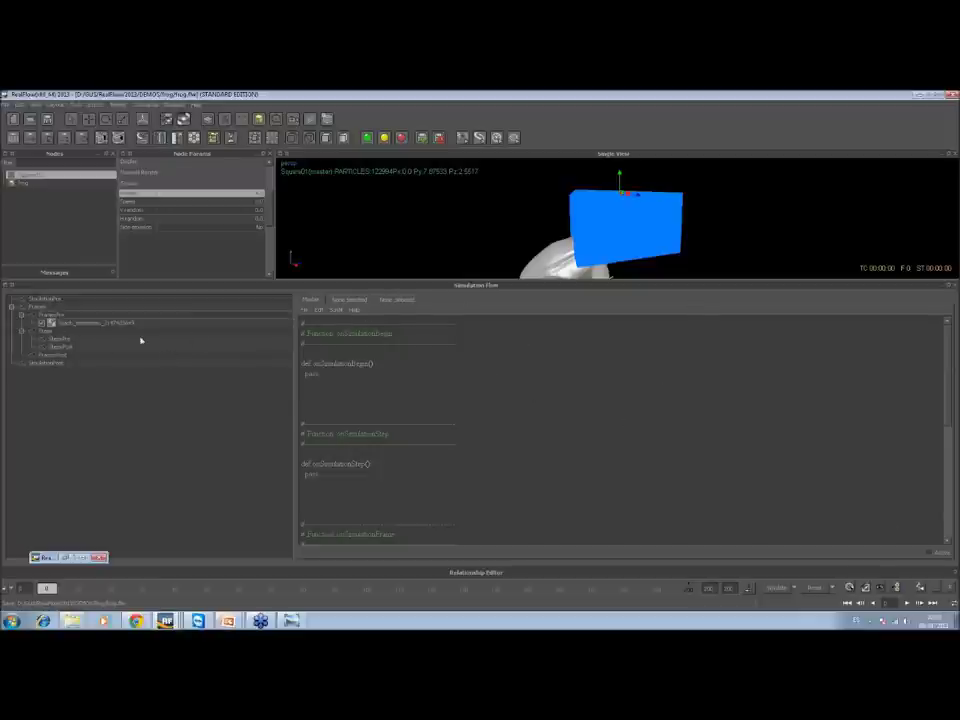
left_click(69, 322)
right_click(549, 408)
left_click(578, 507)
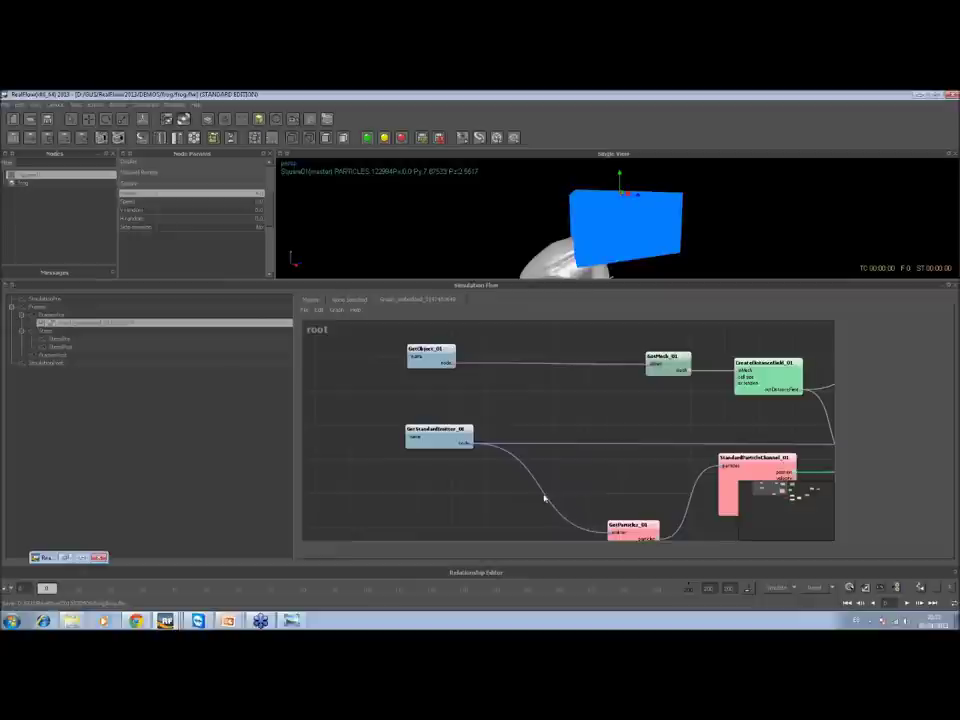
middle_click_drag(587, 420, 471, 407)
scroll(471, 407, "down", 5)
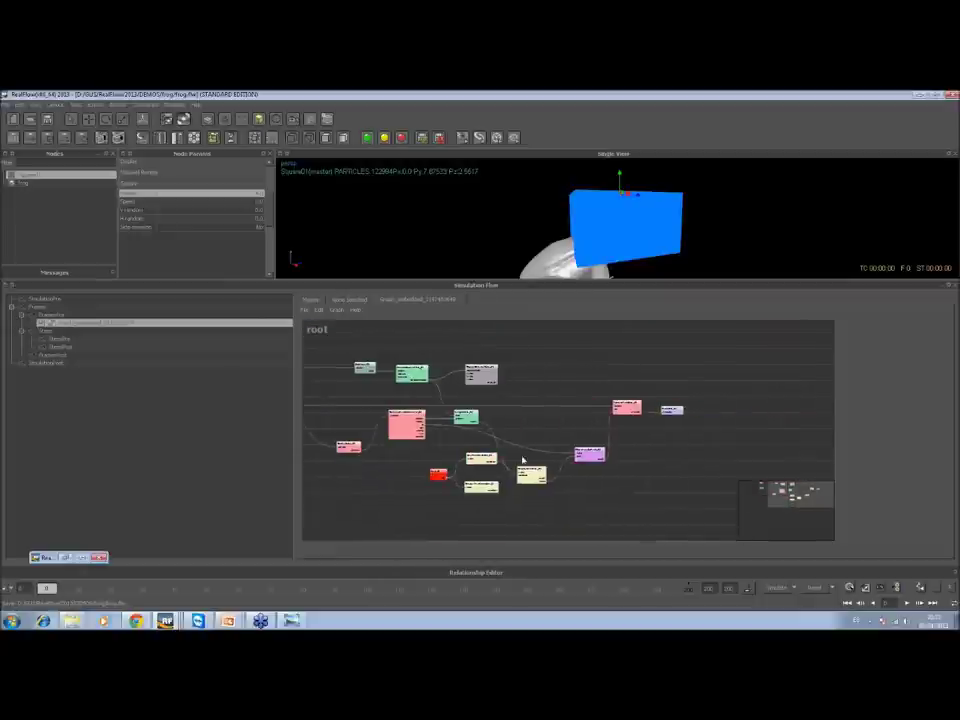
left_click_drag(640, 220, 611, 257, "alt")
scroll(632, 259, "up", 3)
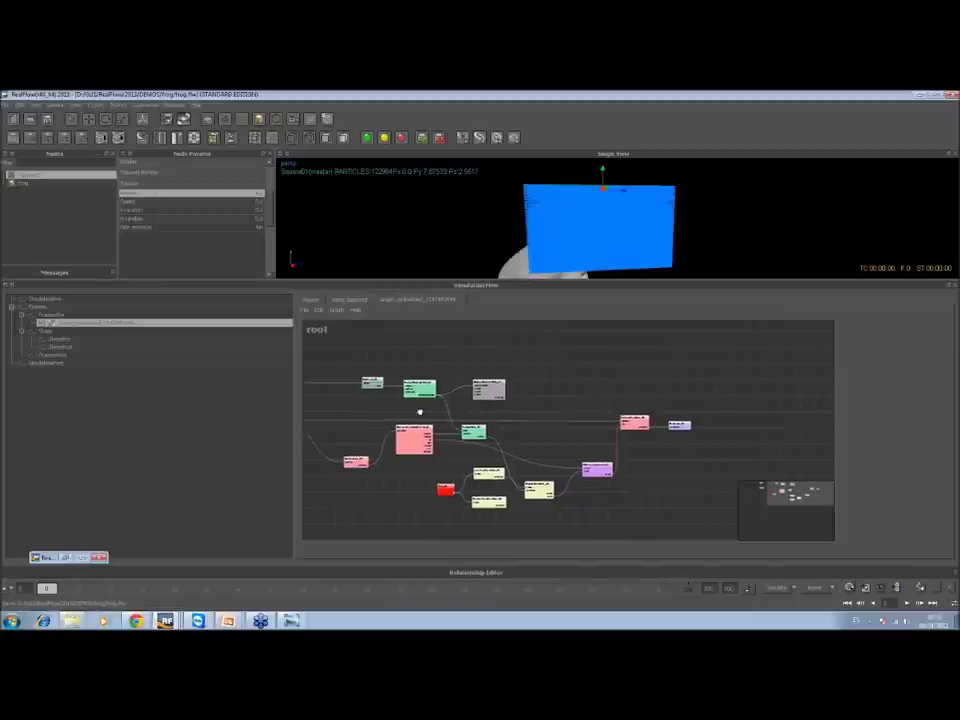
middle_click_drag(419, 411, 626, 422)
scroll(551, 407, "up", 5)
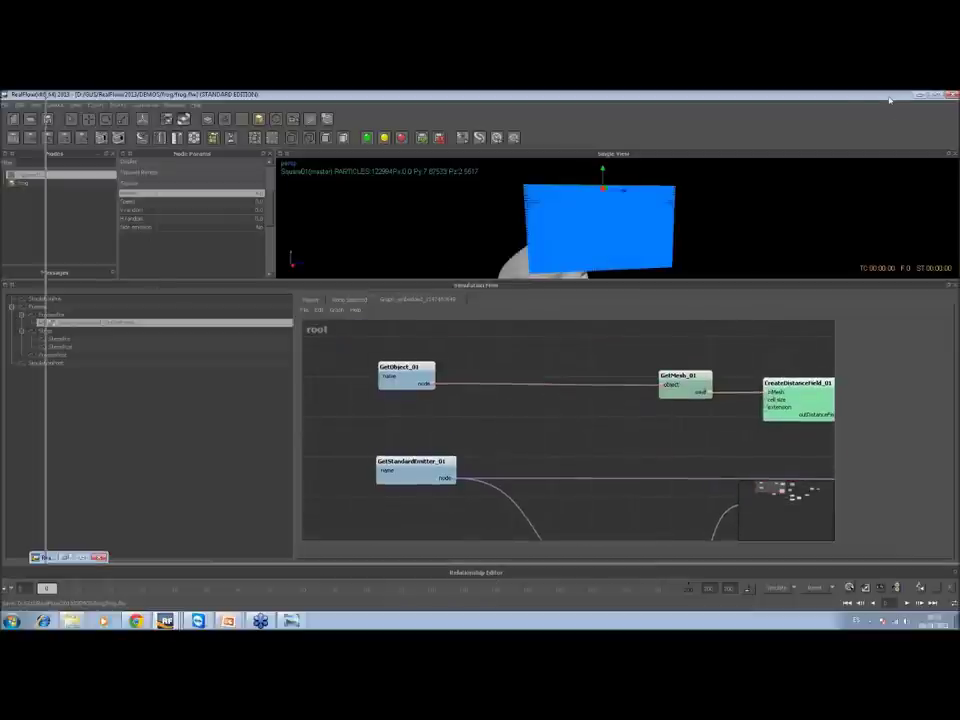
Restore the RealFlow window and dismiss the Project Management dialog over the empty scene
double_click(849, 97)
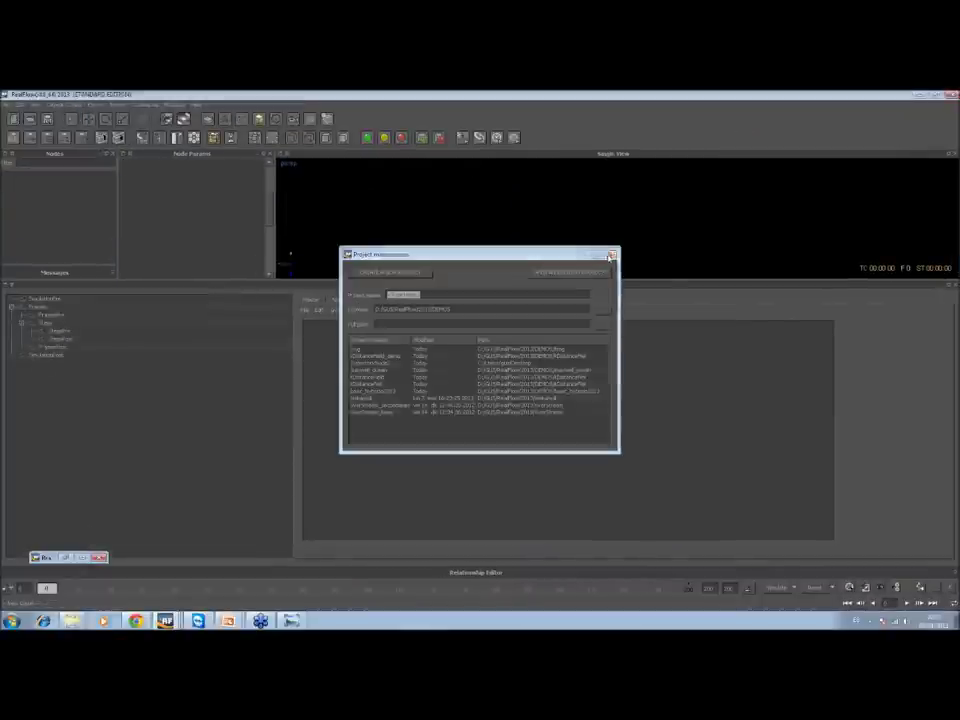
left_click(612, 256)
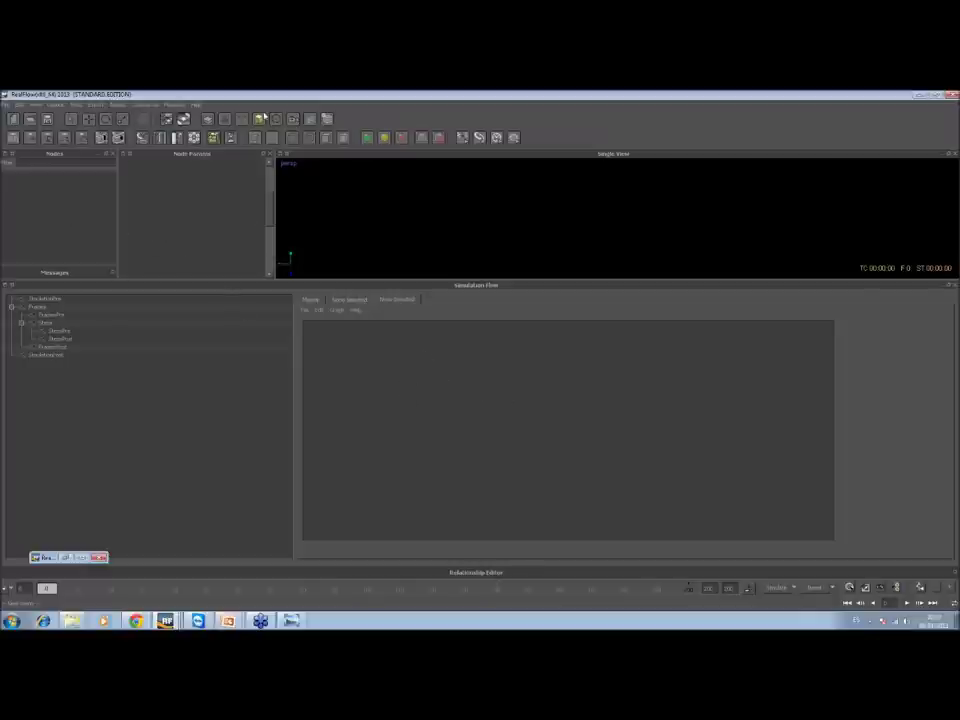
Add a Torus animated to move left and rotate about 120 degrees by frame 40
left_click(259, 118)
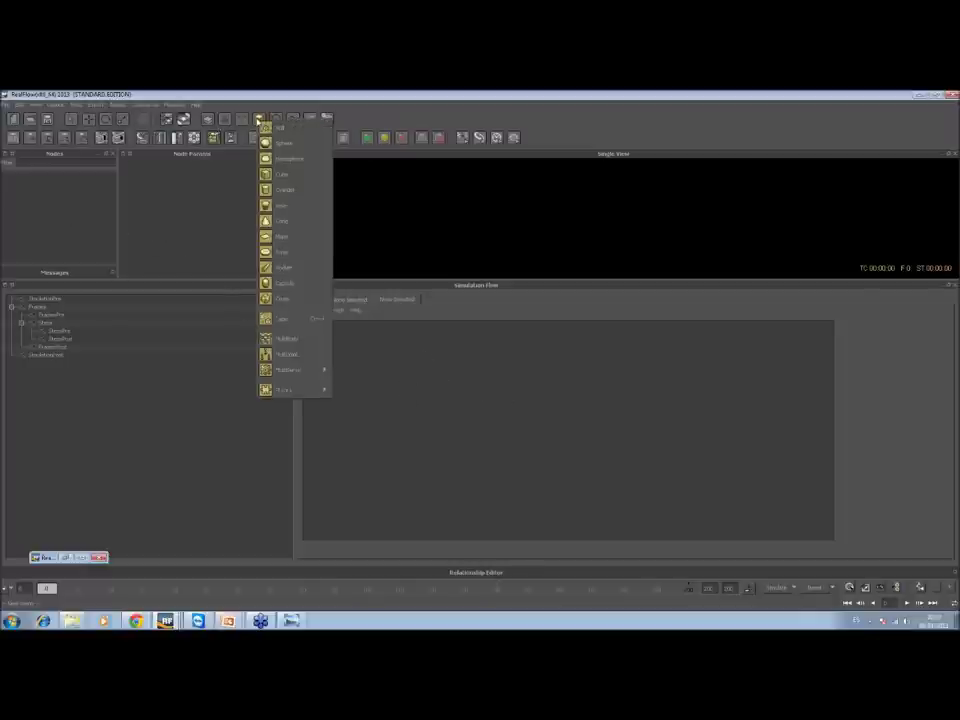
left_click(290, 252)
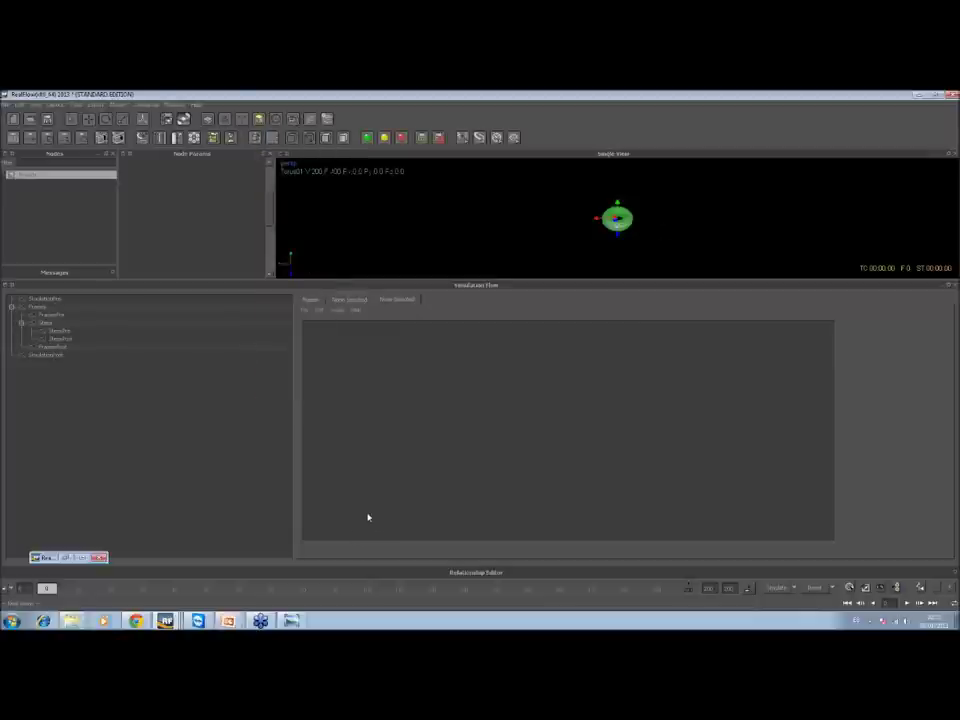
left_click_drag(84, 590, 176, 590)
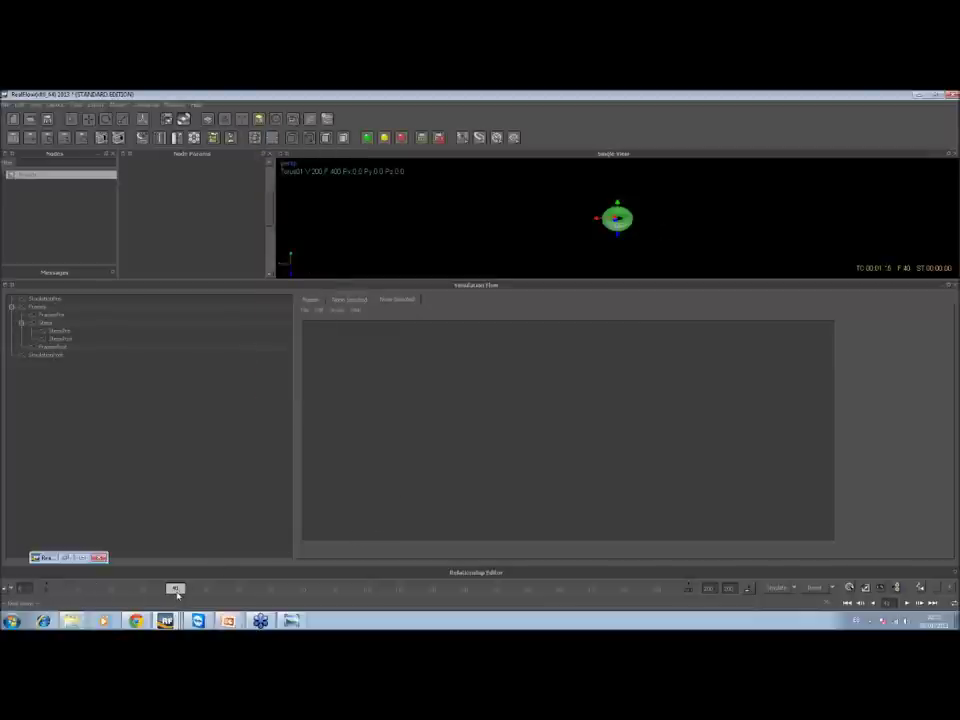
left_click_drag(600, 221, 439, 242)
key("e")
left_click_drag(490, 207, 368, 385)
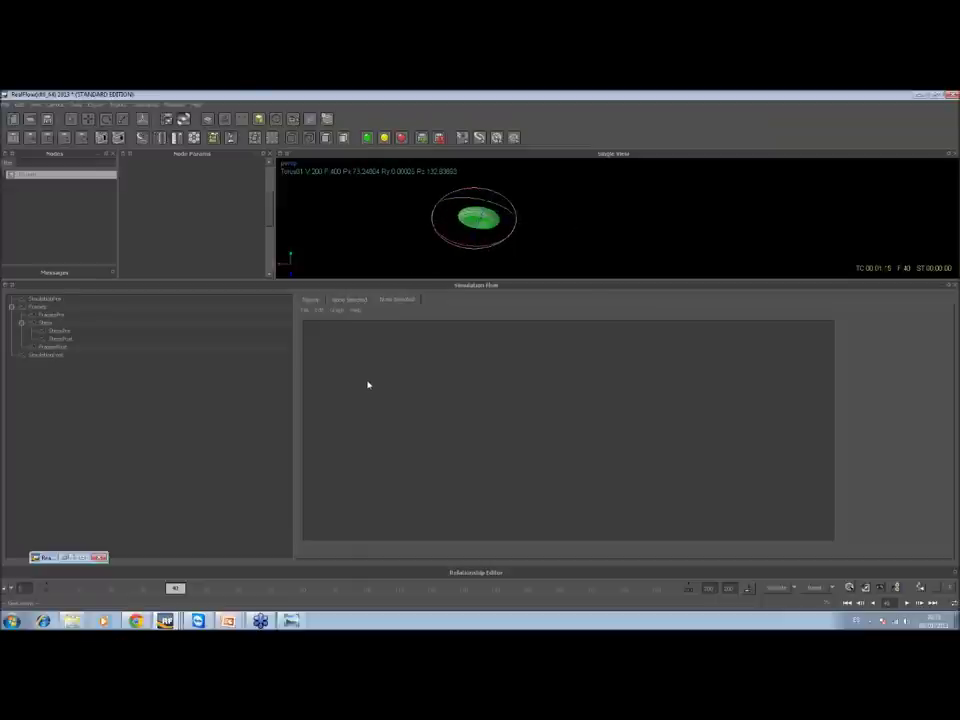
left_click_drag(176, 587, 46, 587)
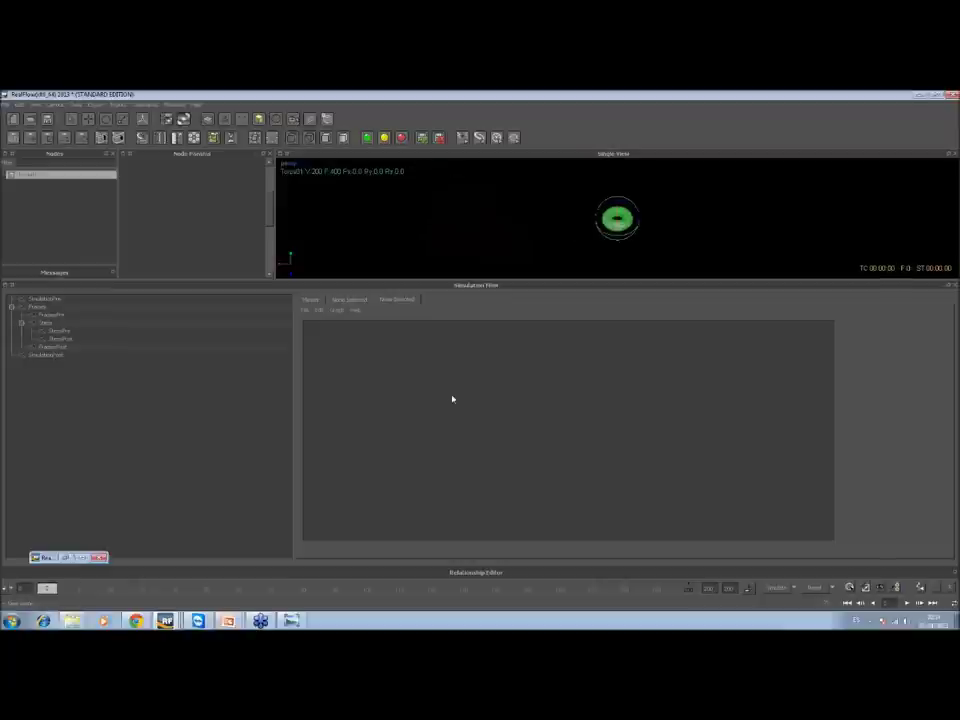
Create a new simulation graph containing GetObject and GetMesh nodes
right_click(51, 319)
left_click(86, 322)
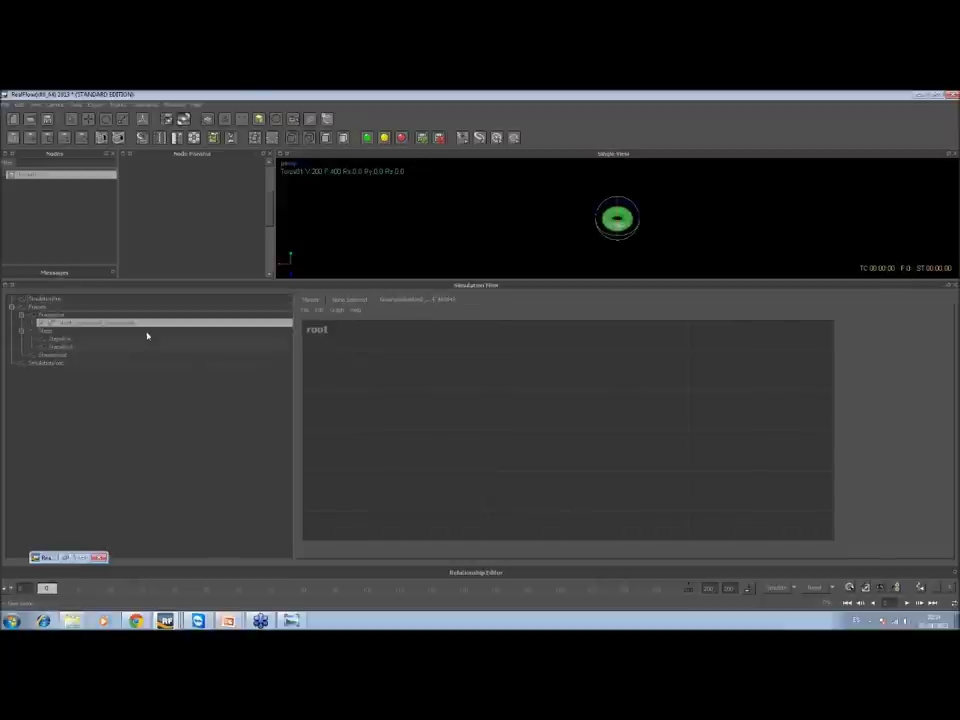
right_click(455, 379)
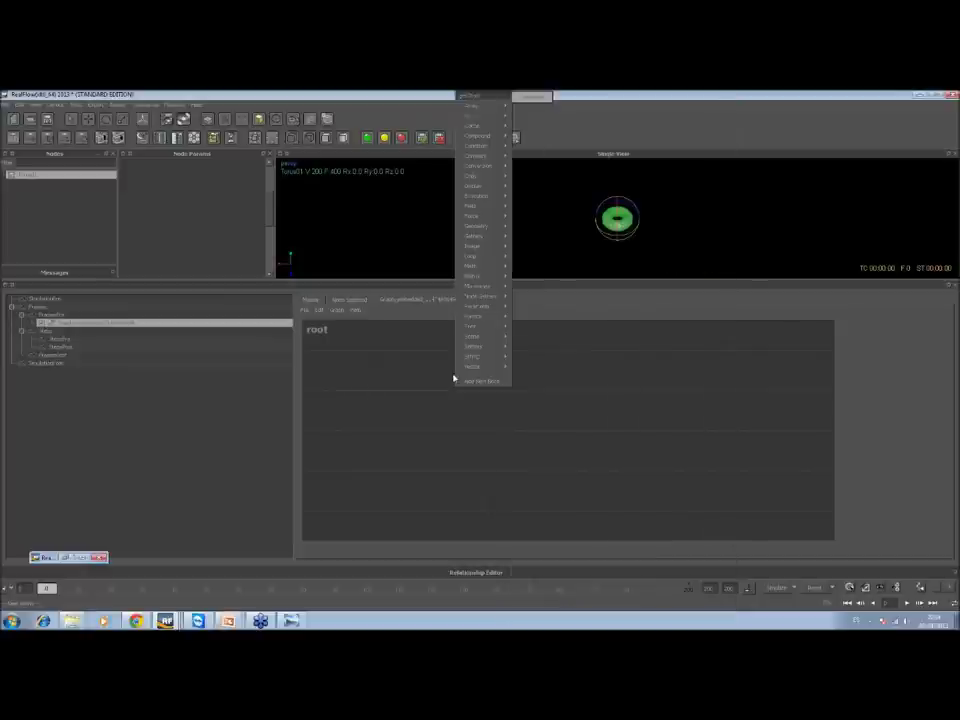
left_click(456, 380)
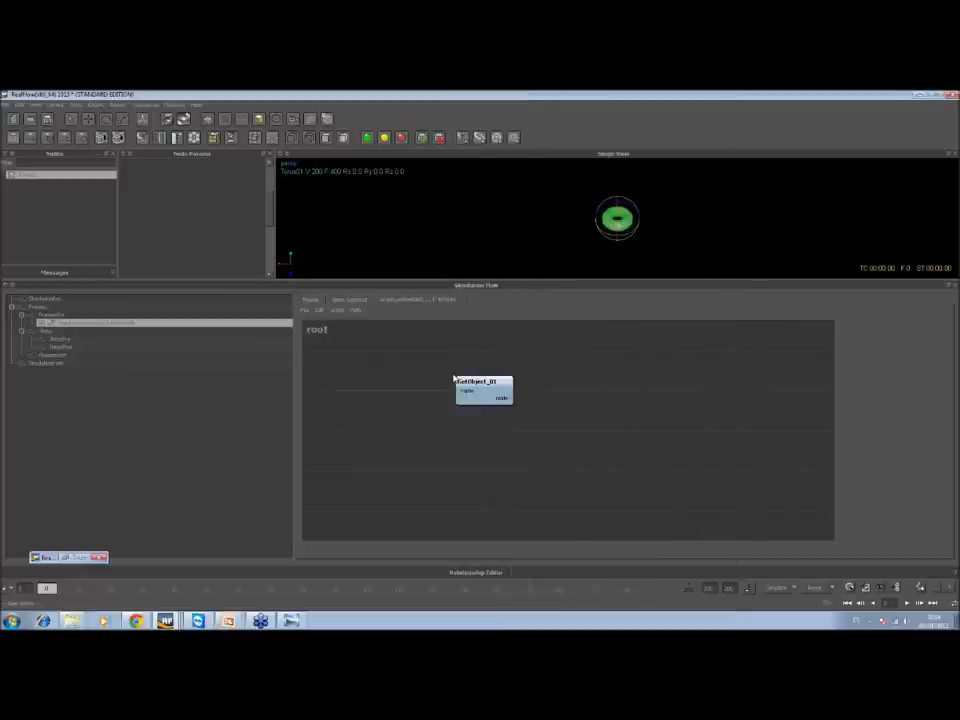
right_click(583, 396)
type("getr")
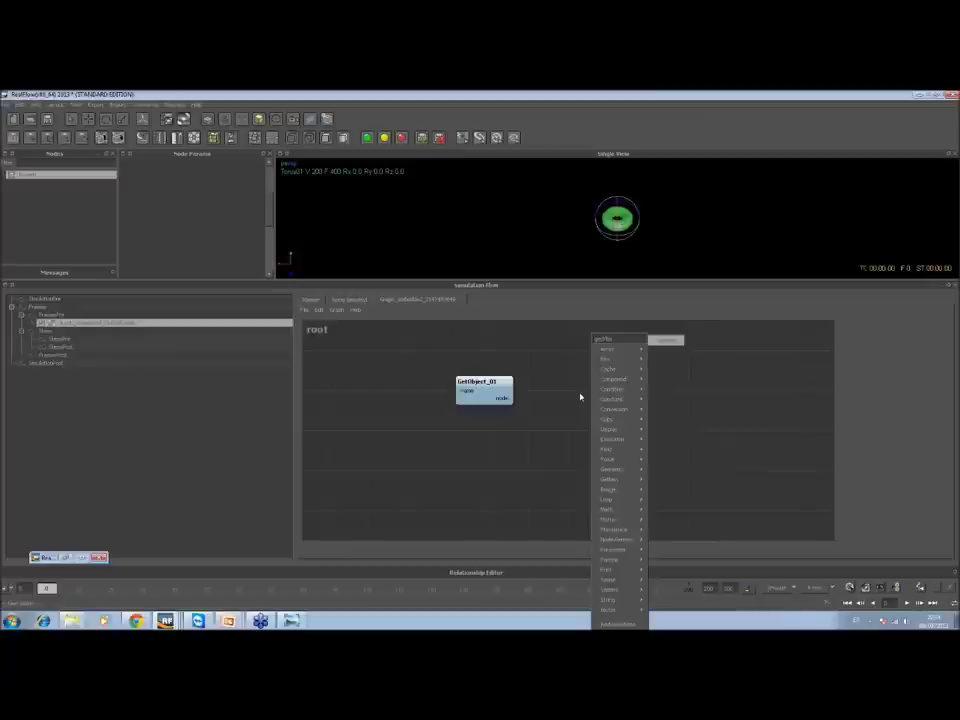
key("Return")
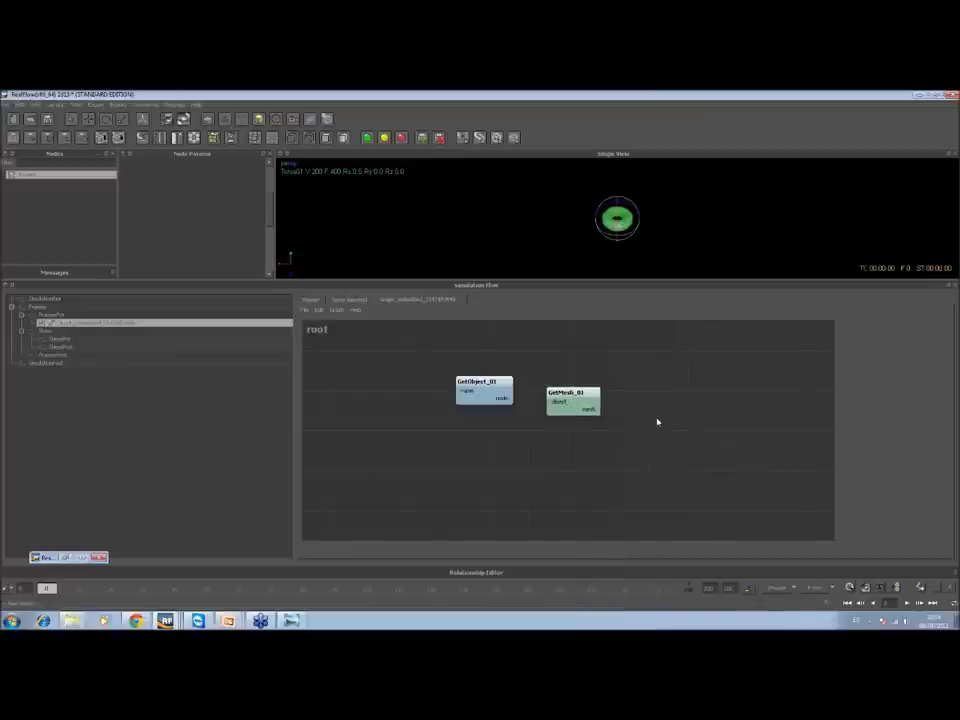
Add a GetVertexes node and chain GetObject_01 → GetMesh_01 → GetVertexes_01
right_click(657, 418)
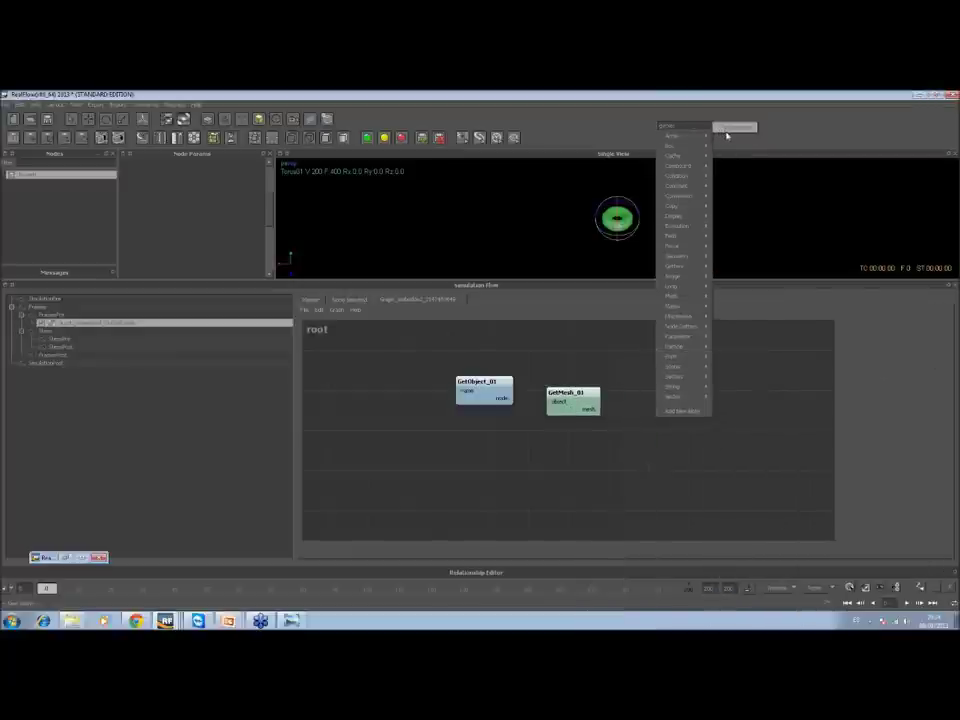
left_click(727, 132)
left_click(628, 407)
left_click(511, 399)
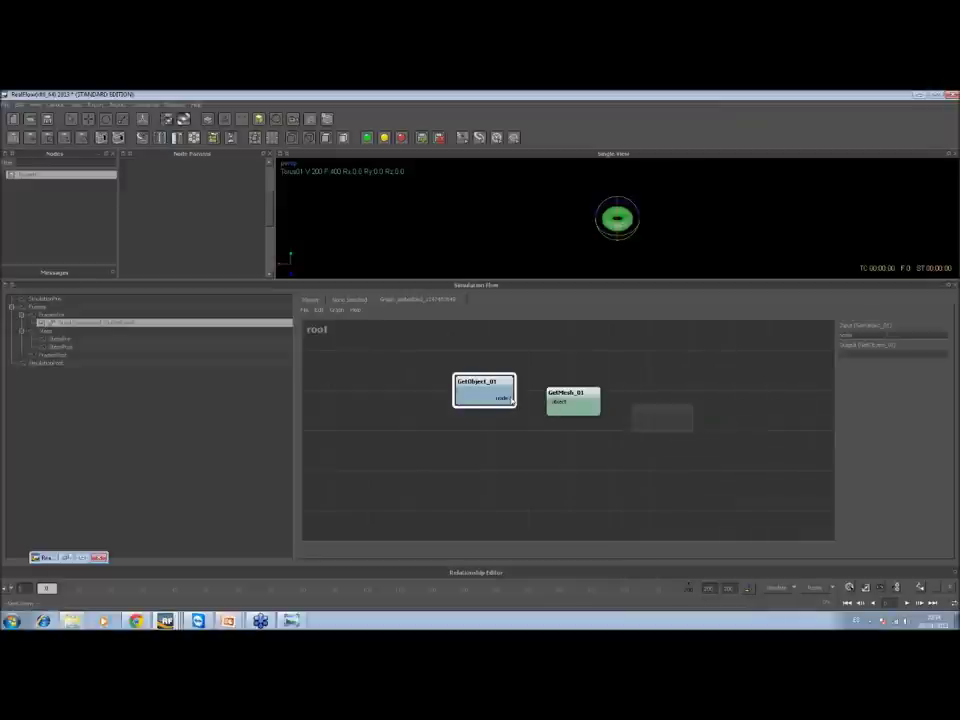
left_click(598, 410)
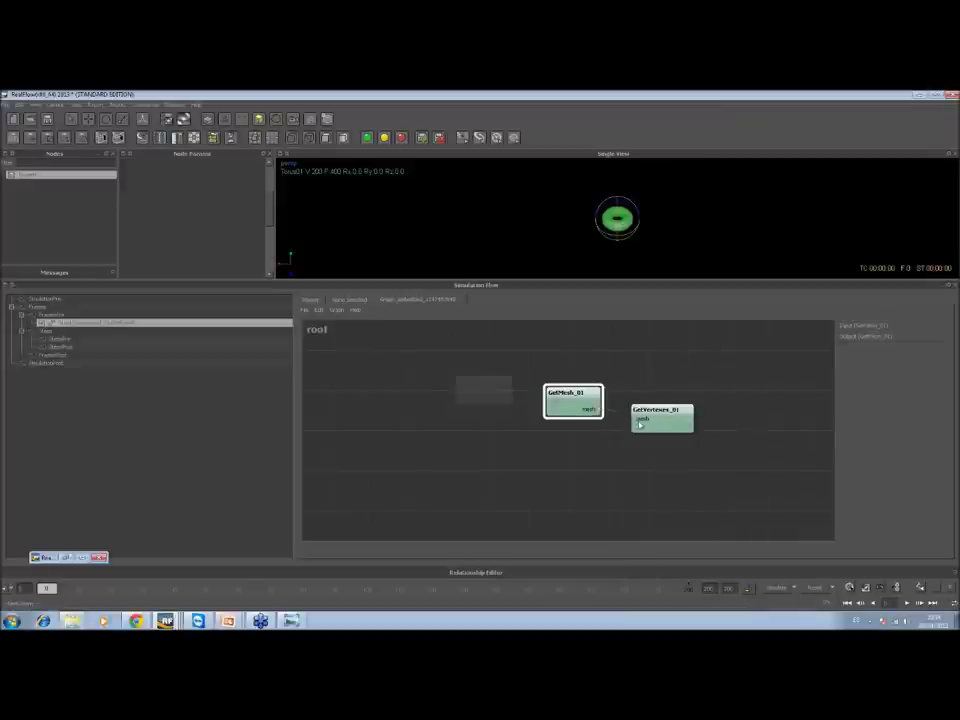
left_click_drag(666, 476, 432, 393)
left_click(624, 454)
Add a VertexChannel_01 node after GetVertexes_01 and arrange the four nodes
right_click(675, 425)
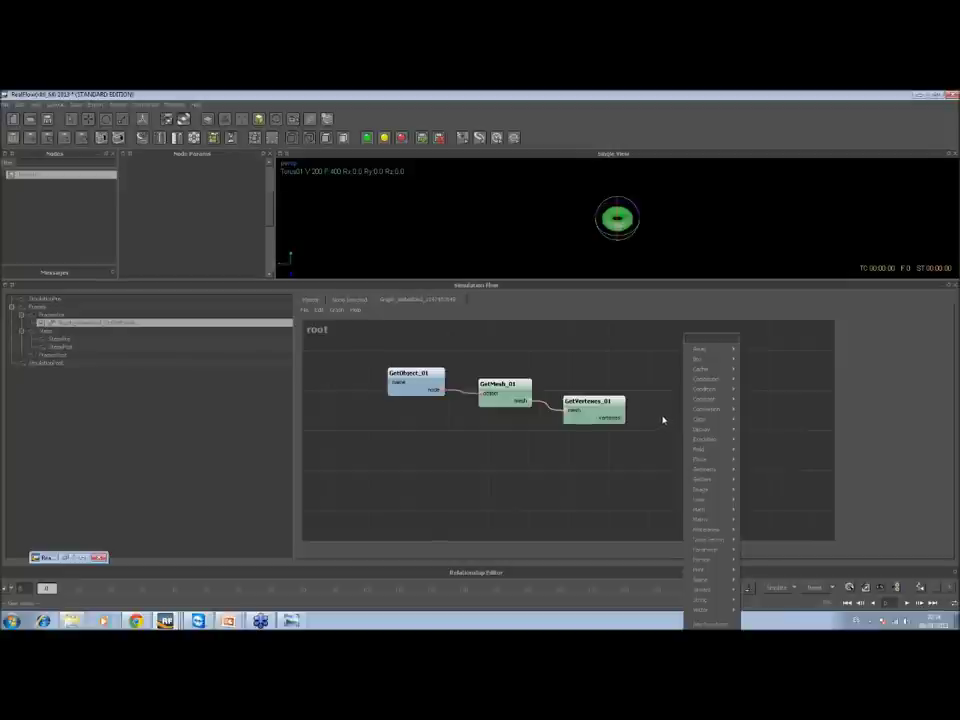
type("ertic")
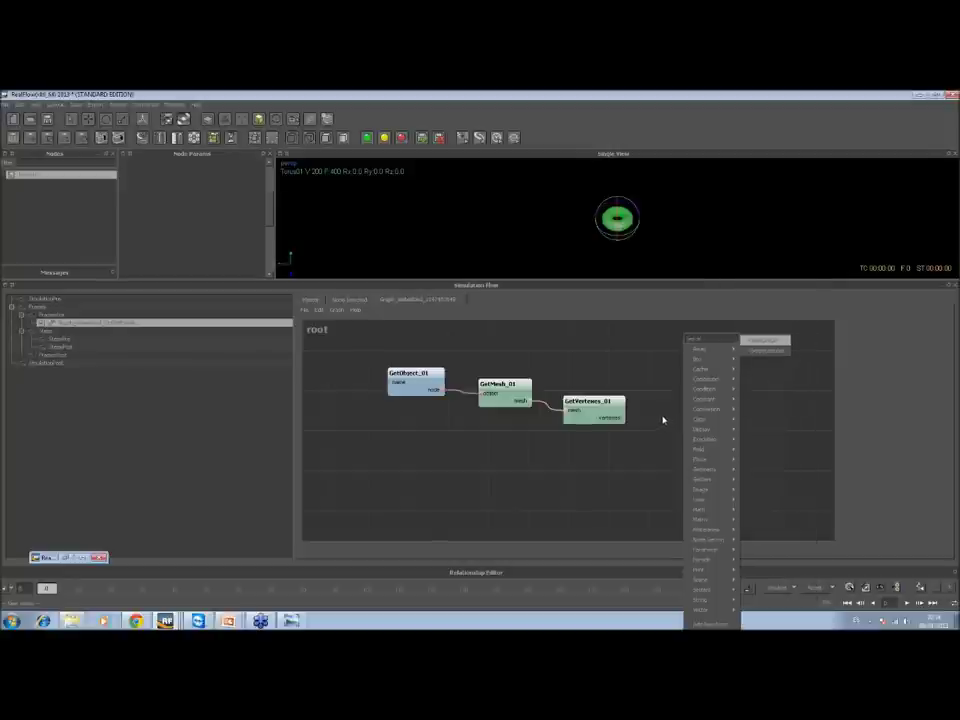
key("Return")
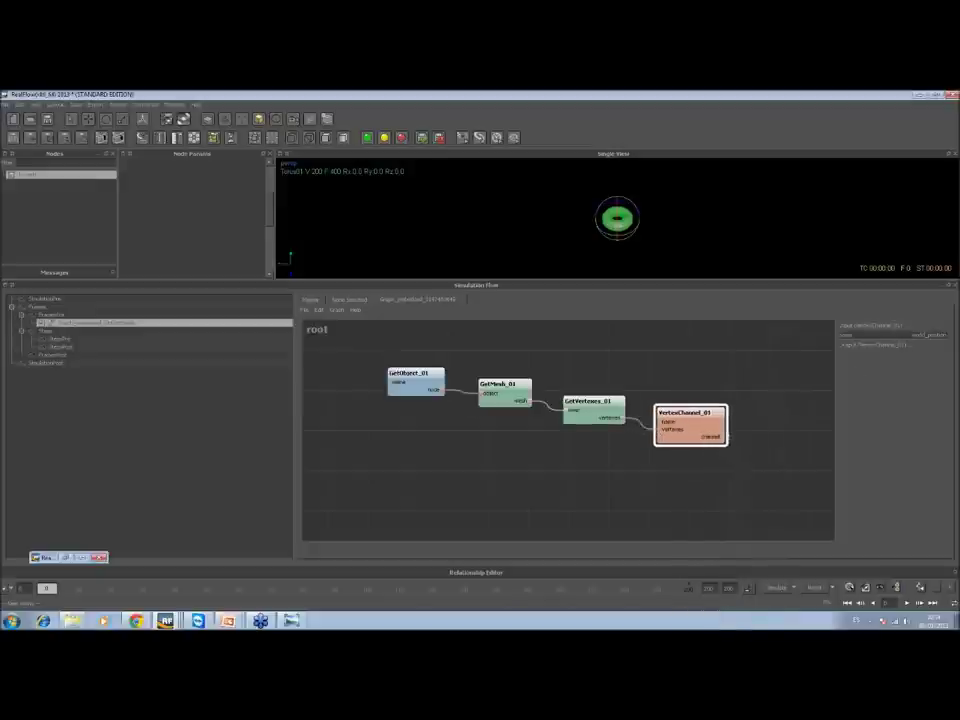
left_click_drag(686, 493, 370, 350)
left_click_drag(686, 446, 645, 433)
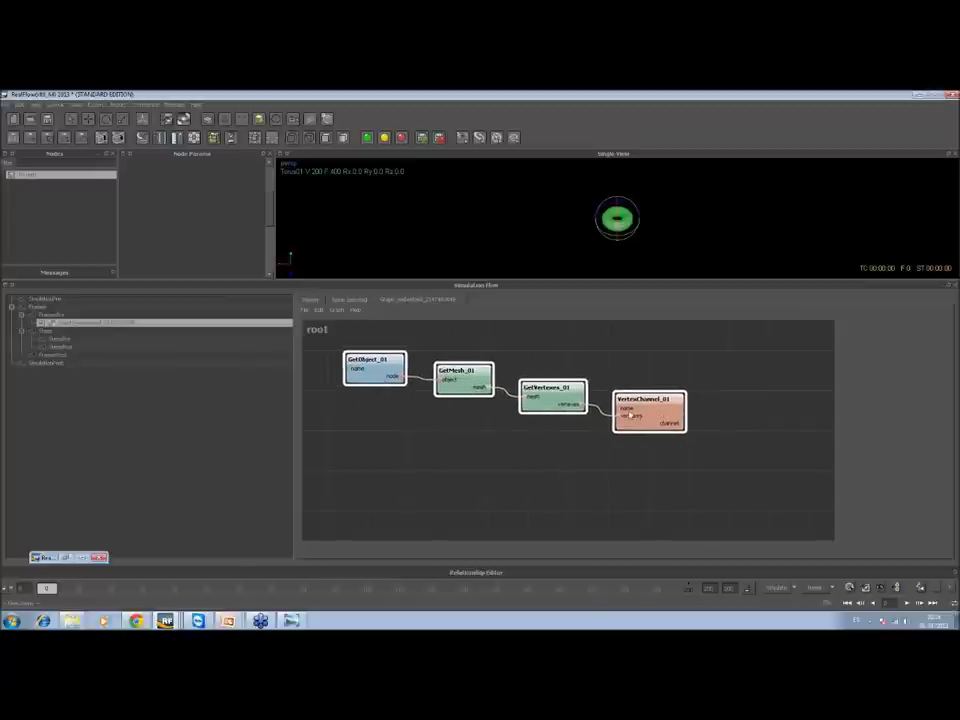
key("ctrl+c")
key("ctrl+v")
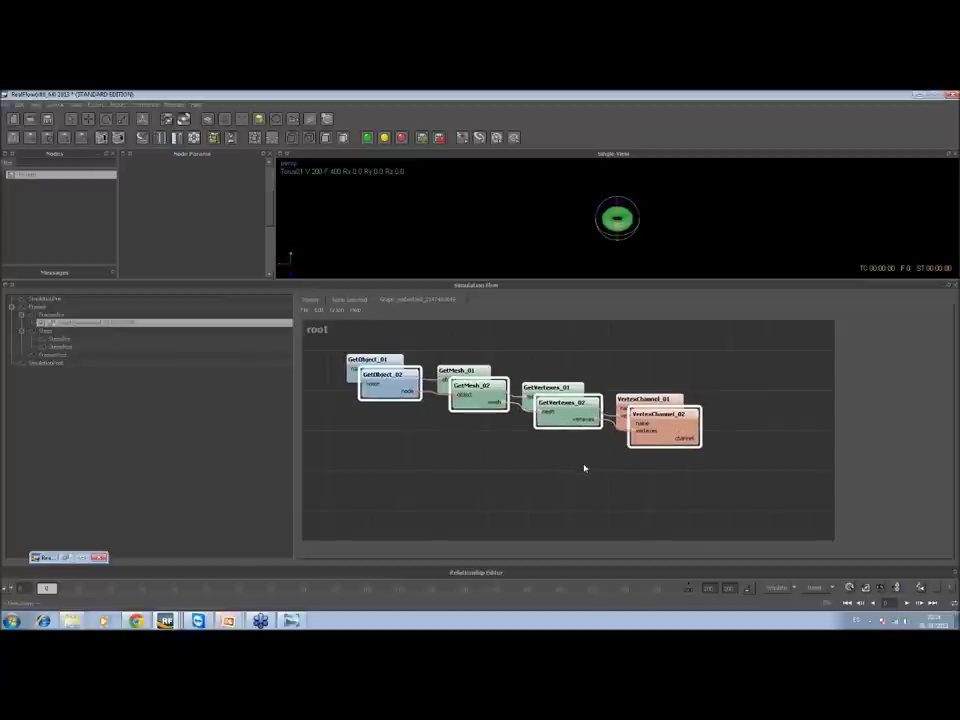
key("Delete")
Duplicate VertexChannel_01 as VertexChannel_02 and set it to a different vertex channel
left_click(645, 413)
key("ctrl+c")
key("ctrl+v")
left_click_drag(631, 442, 582, 404)
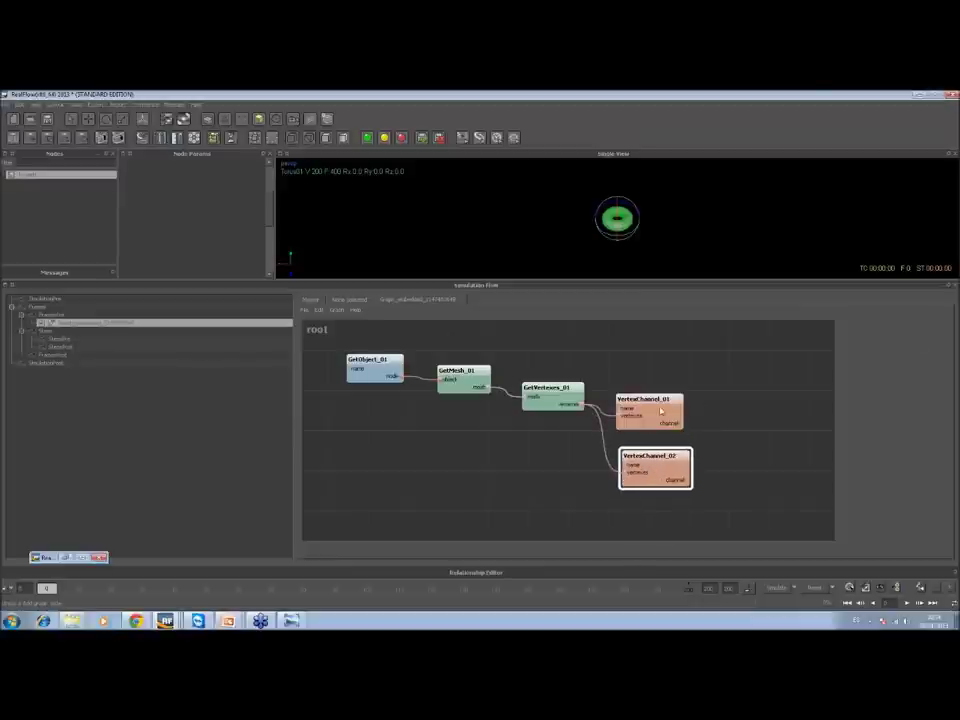
left_click(931, 341)
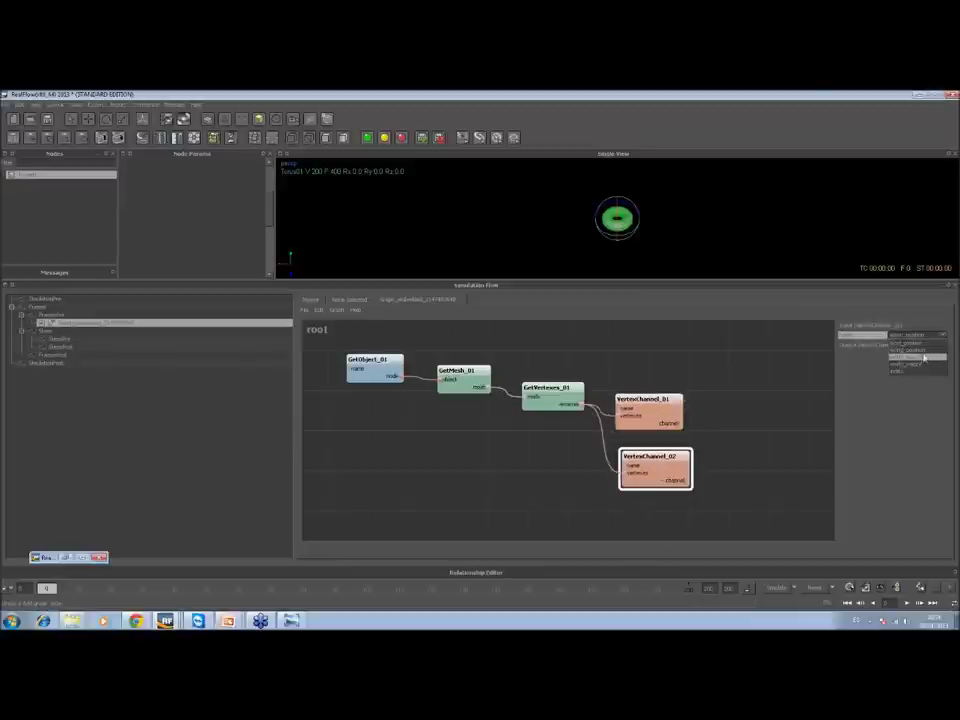
left_click(925, 354)
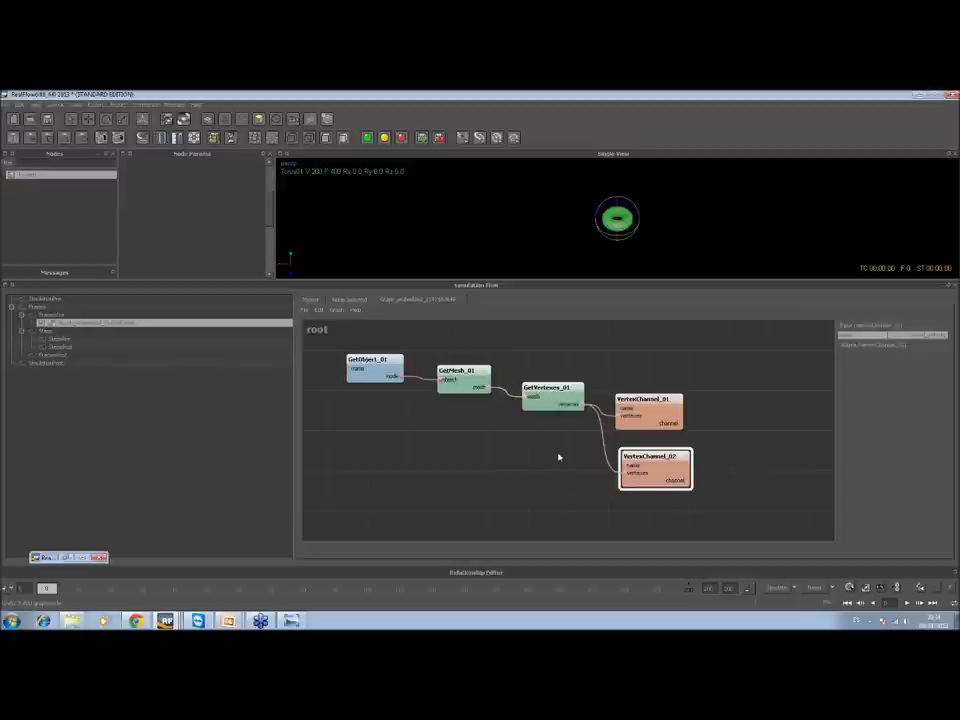
scroll(557, 456, "down", 5)
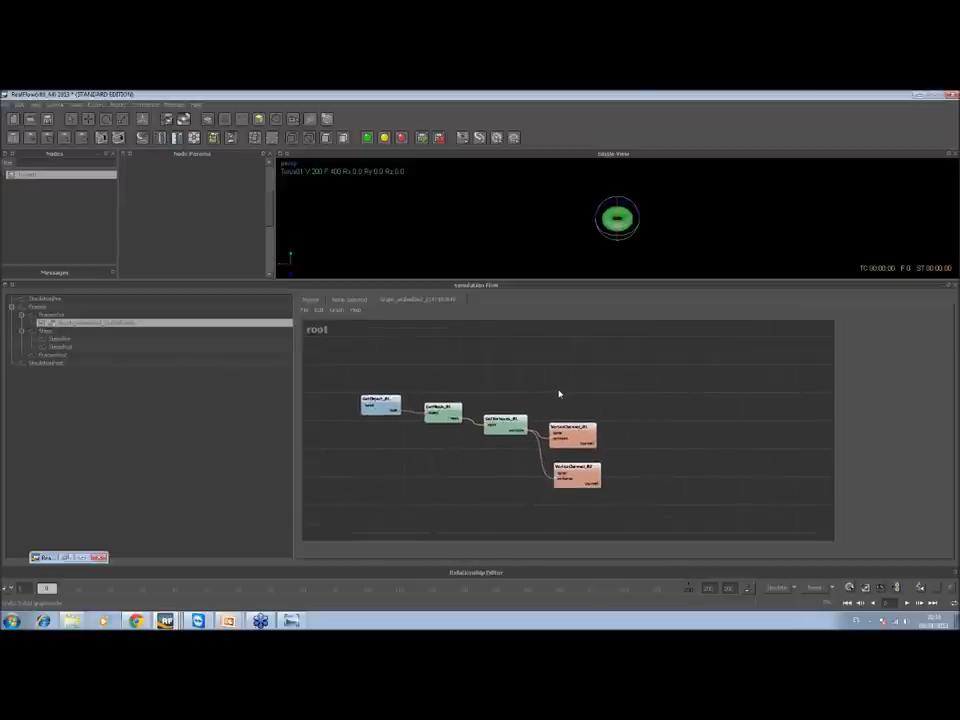
Add a GetParticleEmitter node and a new Container01 emitter to the scene
right_click(559, 394)
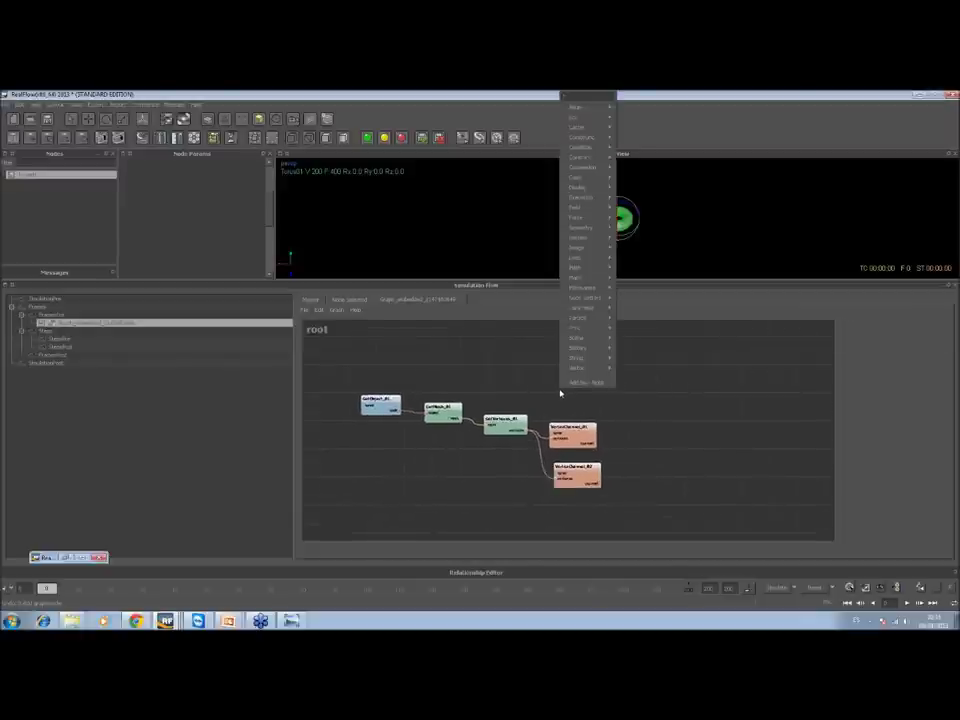
key("Down")
key("Right")
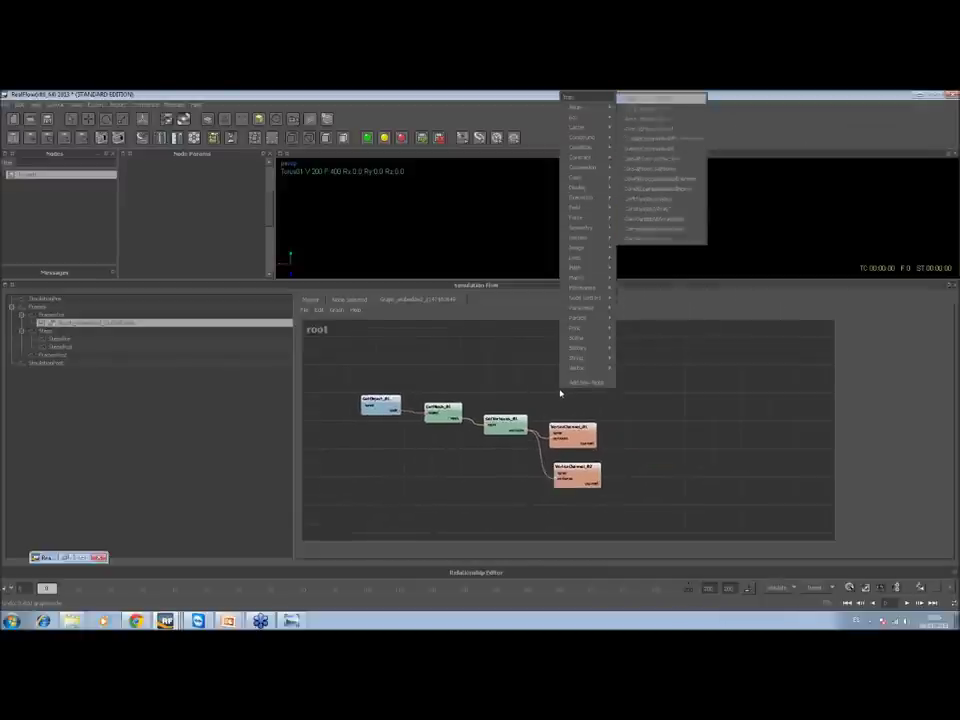
key("Down")
key("Down")
key("Down")
key("Down")
key("Return")
left_click_drag(590, 400, 562, 389)
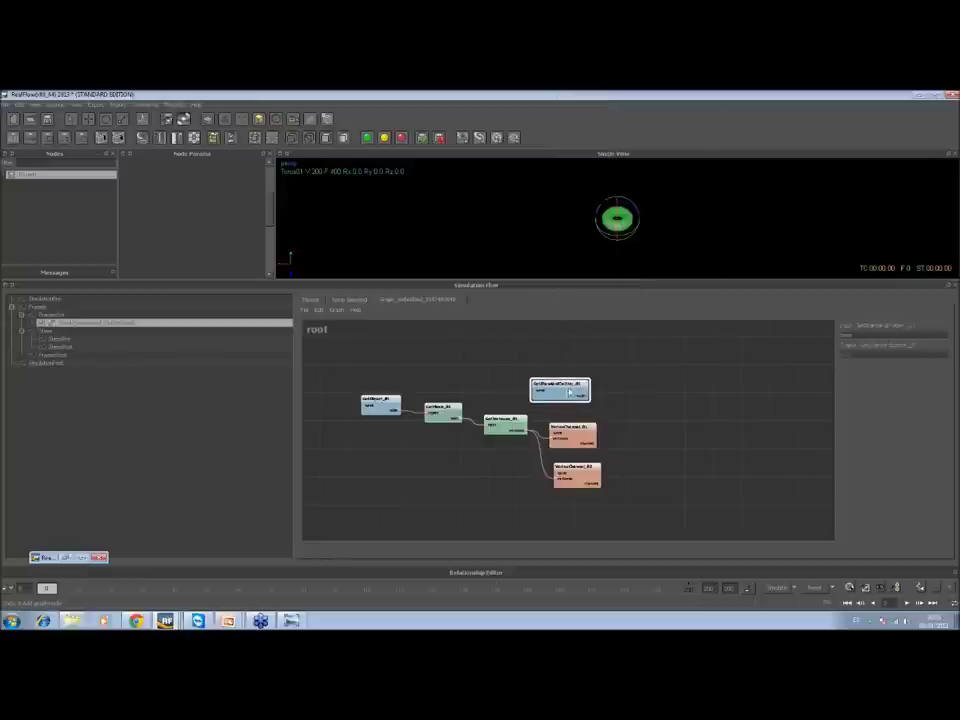
left_click(225, 118)
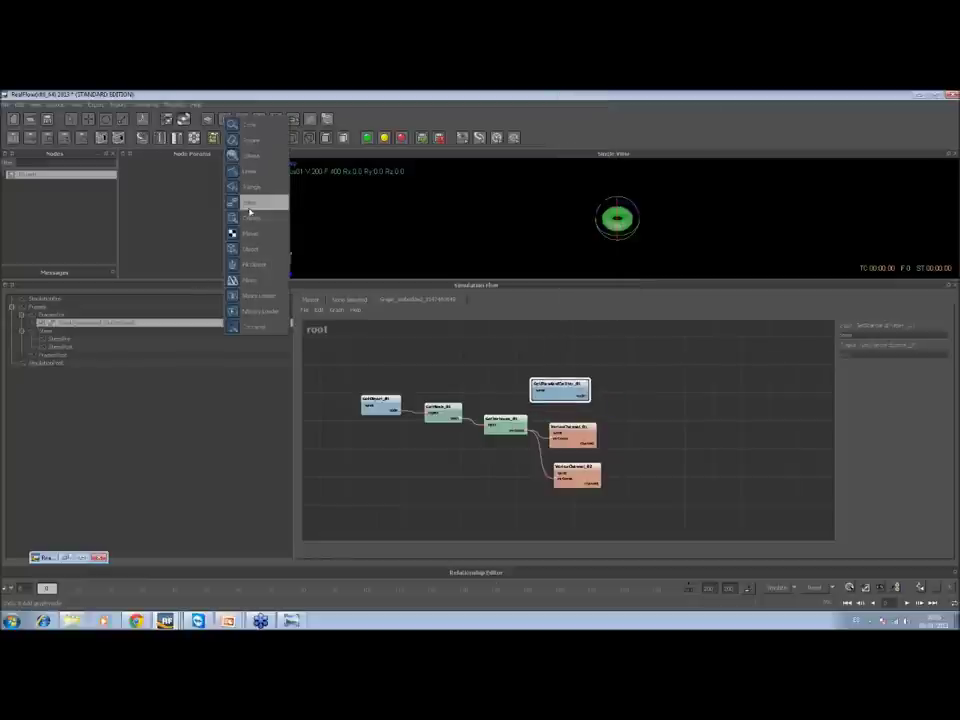
left_click(258, 324)
right_click(36, 177)
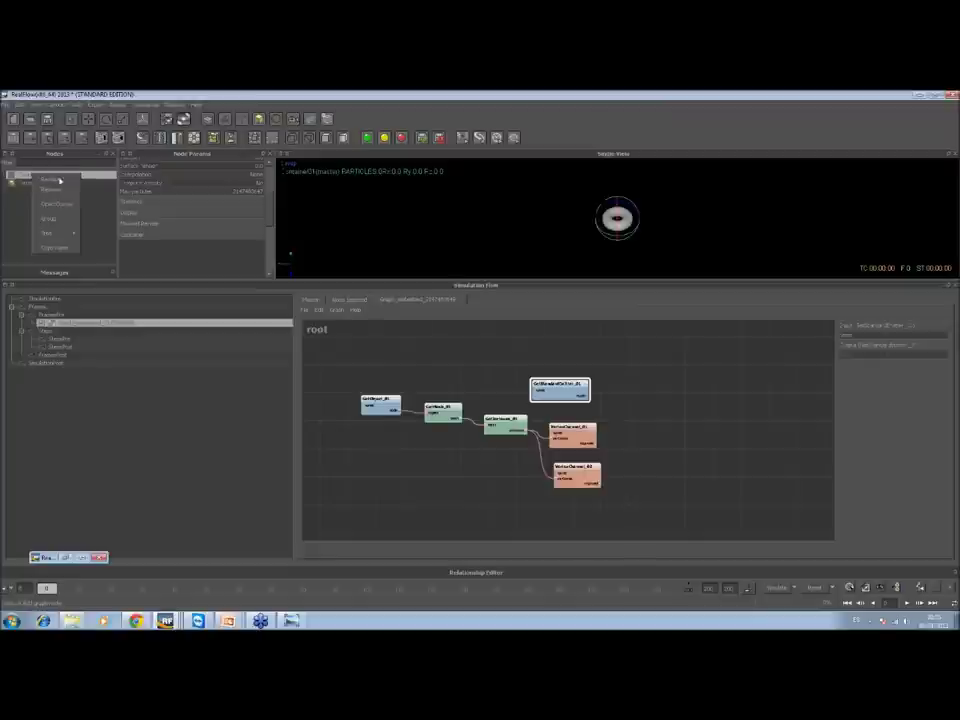
left_click(58, 248)
left_click(912, 337)
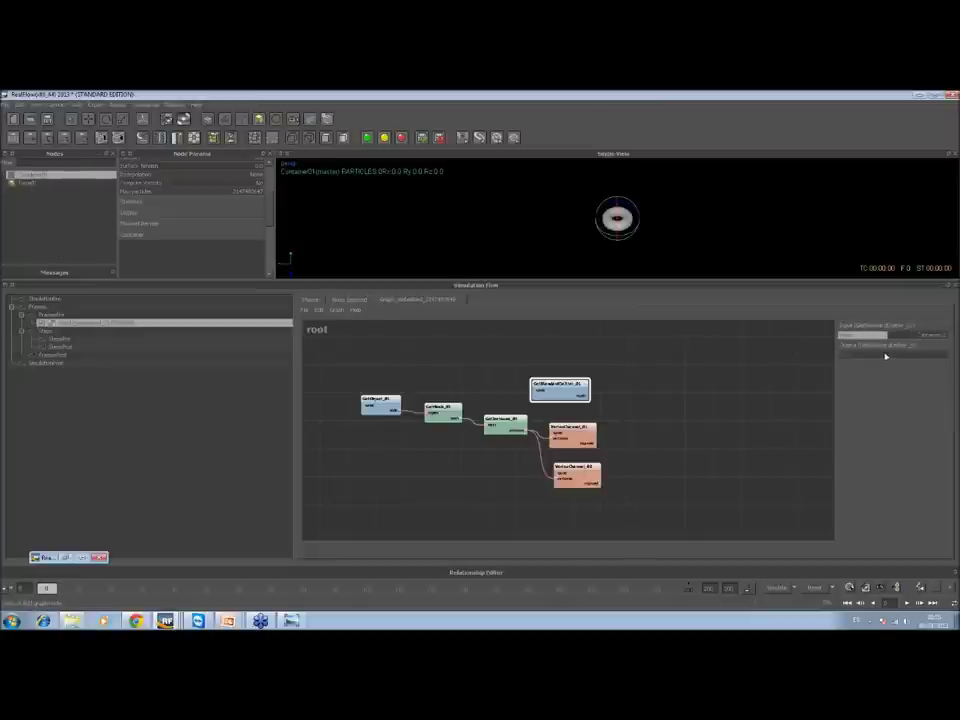
left_click_drag(574, 395, 587, 395)
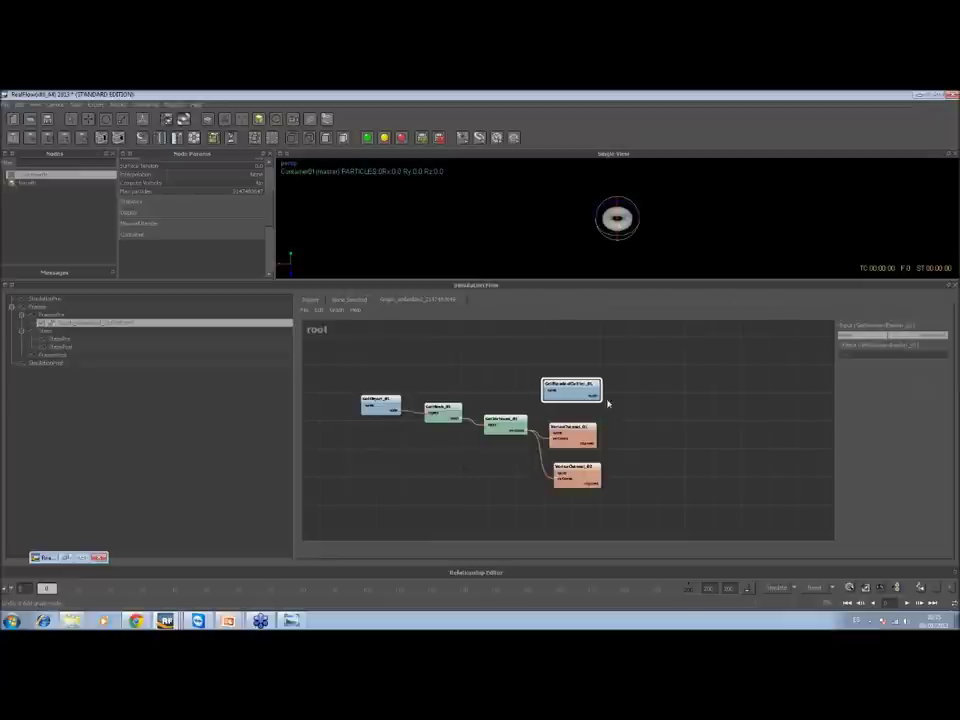
Replace GetParticleEmitter with AddParticles_01, fed by the vertex channels, using Container01 as emitter
right_click(657, 435)
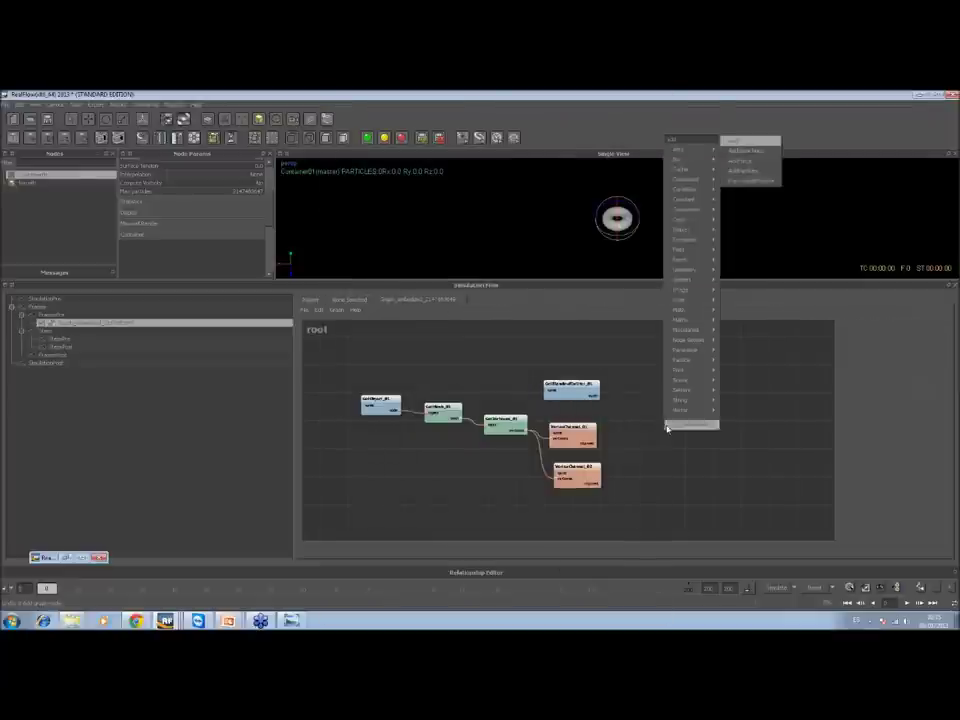
left_click(754, 174)
left_click_drag(686, 445, 653, 424)
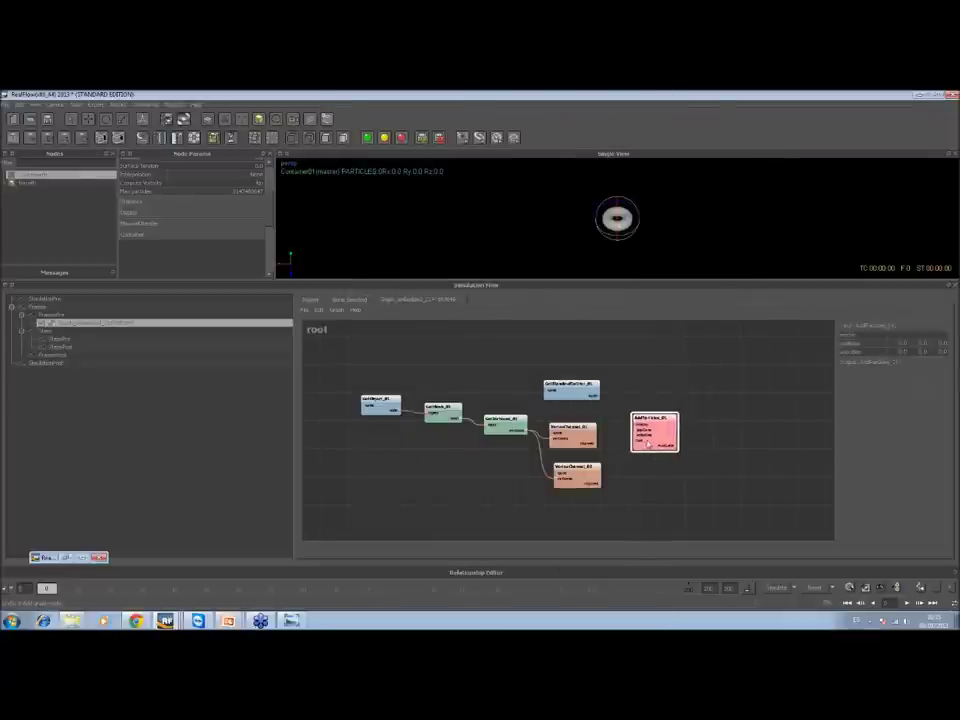
left_click(578, 398)
key("Delete")
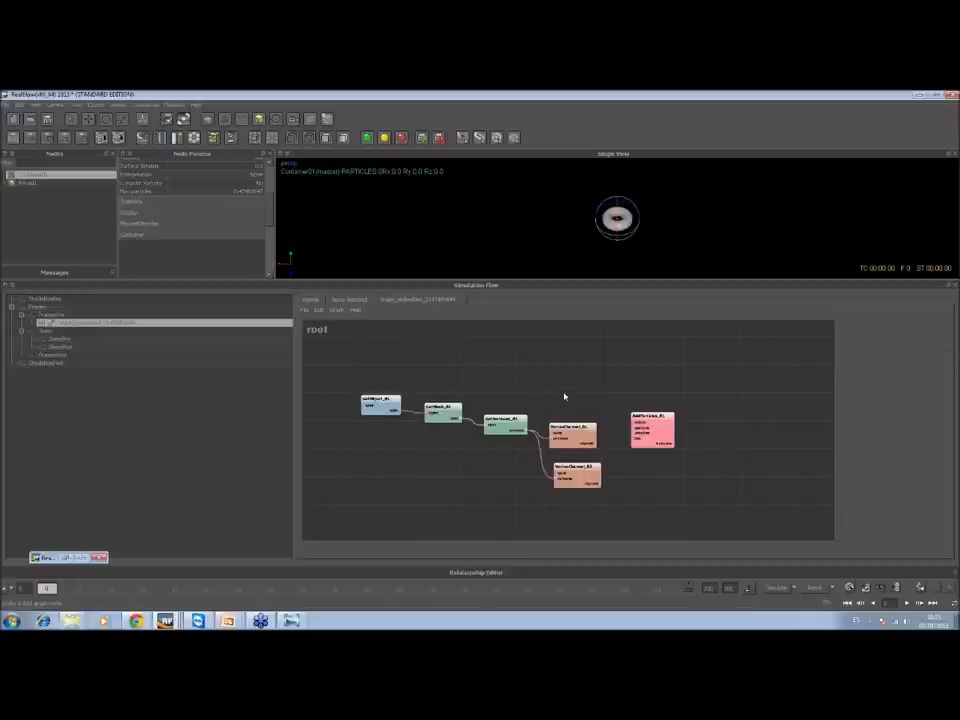
left_click_drag(653, 436, 660, 456)
scroll(565, 425, "up", 2)
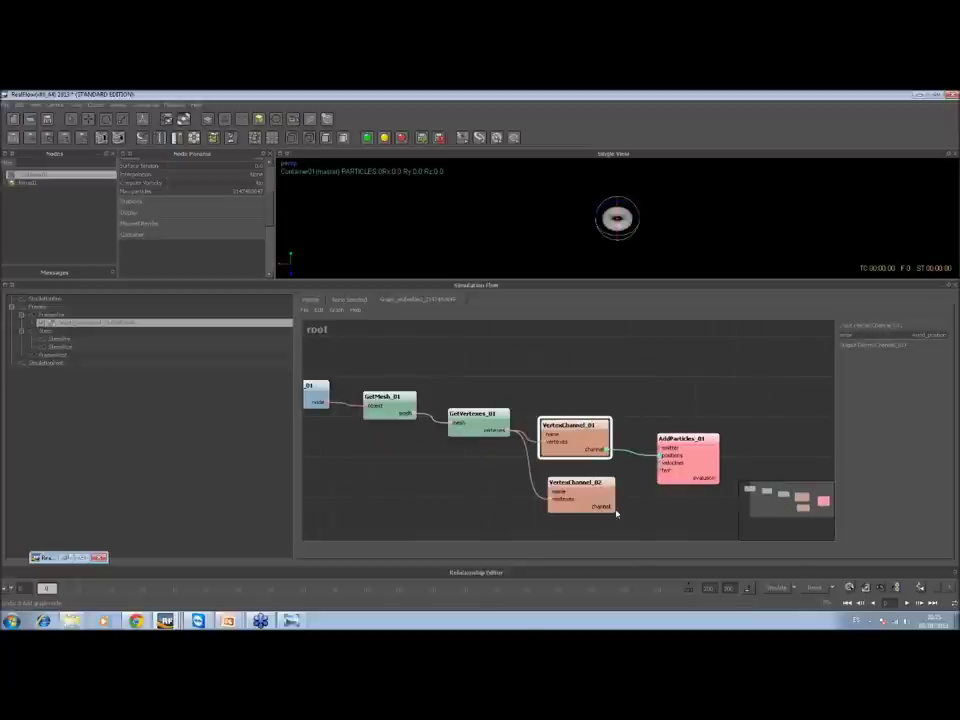
left_click_drag(611, 507, 661, 469)
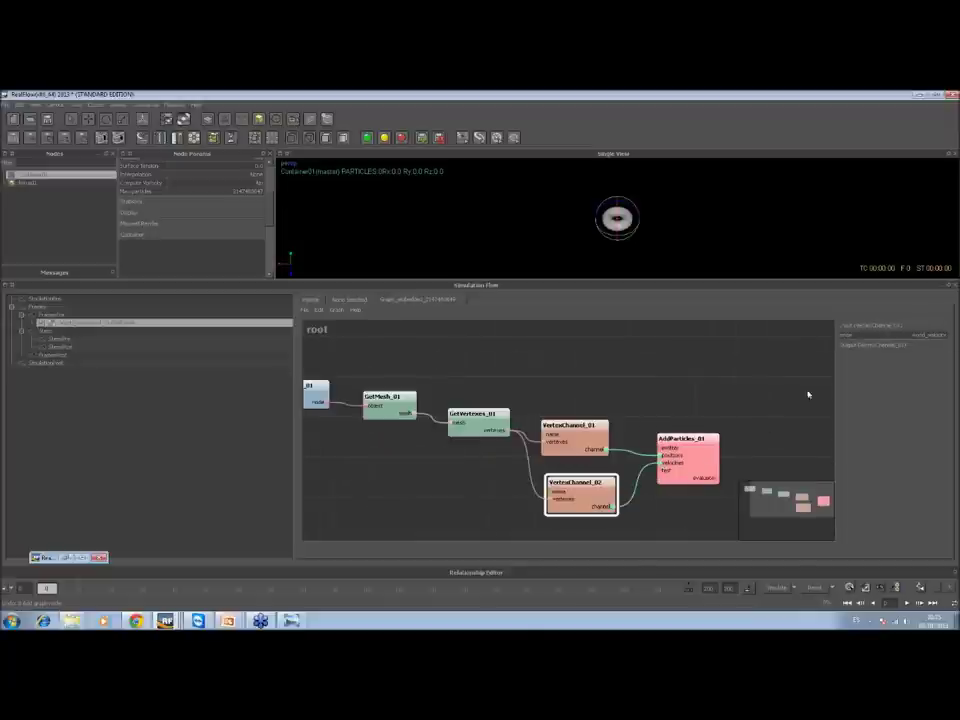
left_click(686, 455)
left_click(921, 336)
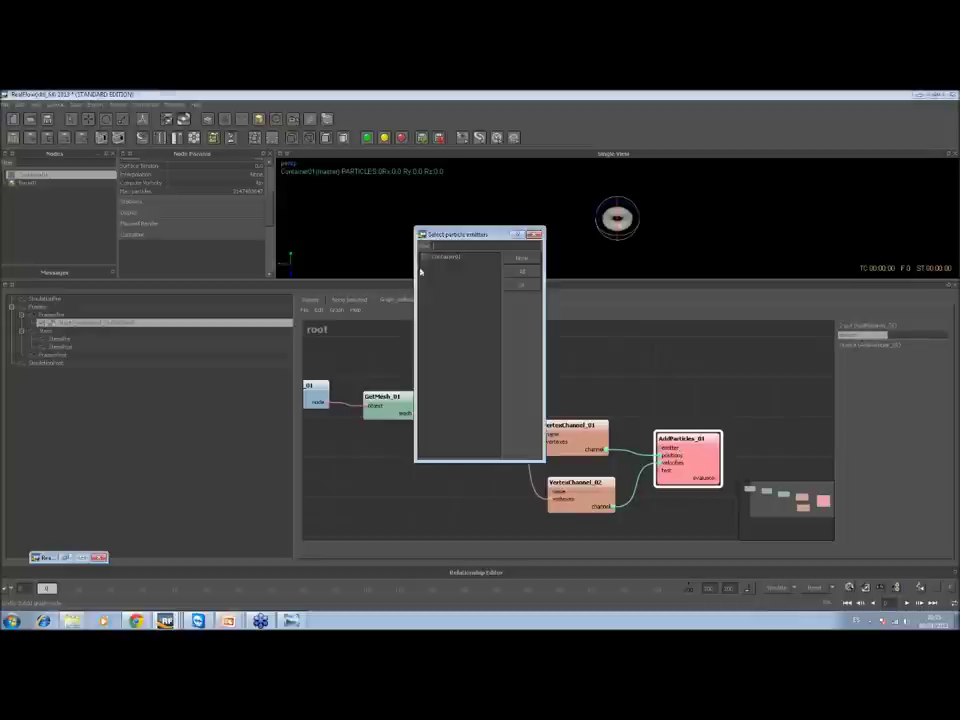
left_click(520, 284)
Add an Evaluator_01 node connected after AddParticles_01
middle_click_drag(692, 392, 598, 342)
right_click(624, 374)
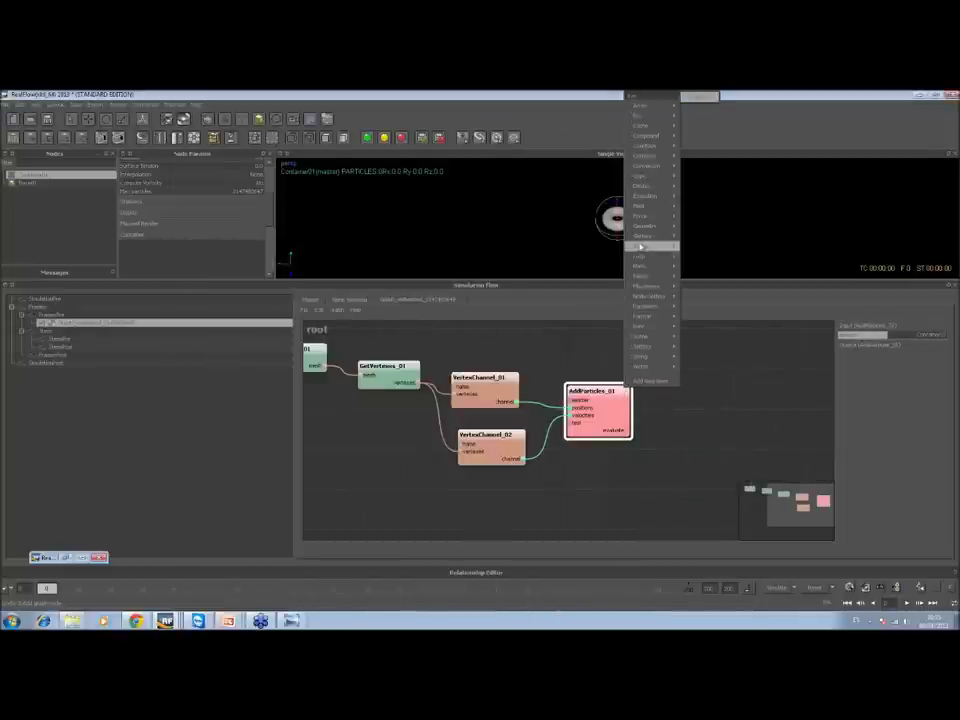
mouse_move(634, 207)
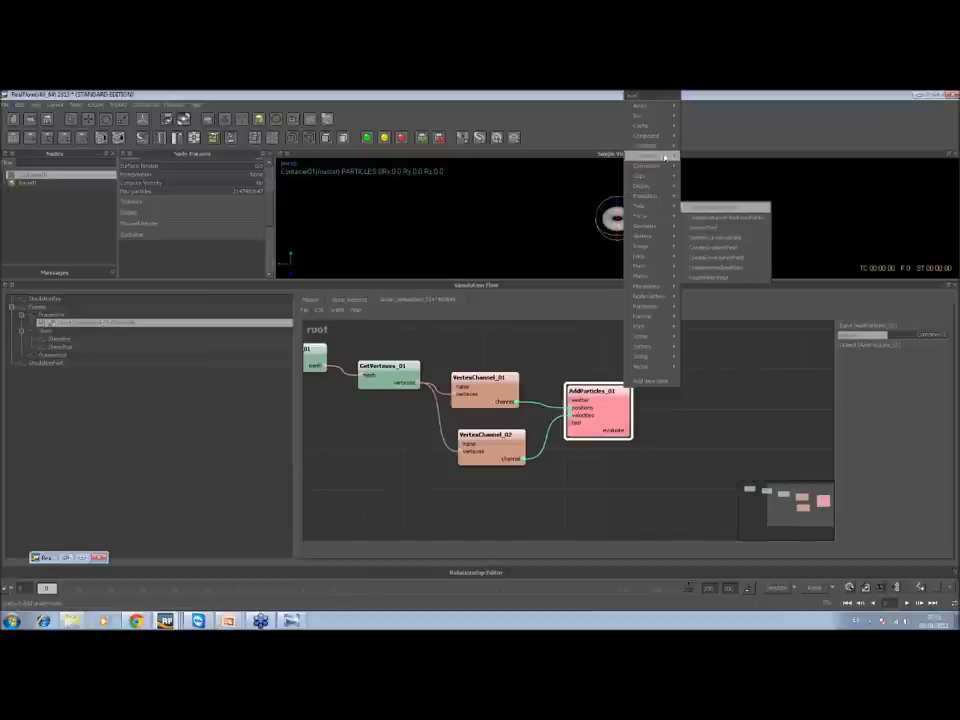
left_click(646, 111)
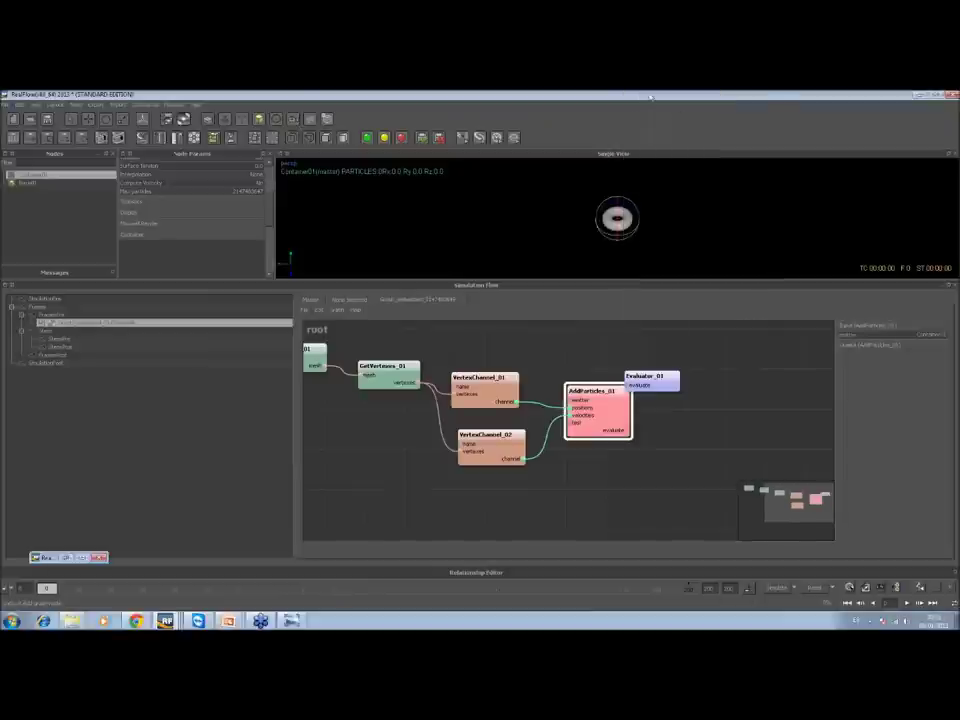
left_click_drag(648, 378, 664, 432)
left_click(620, 425)
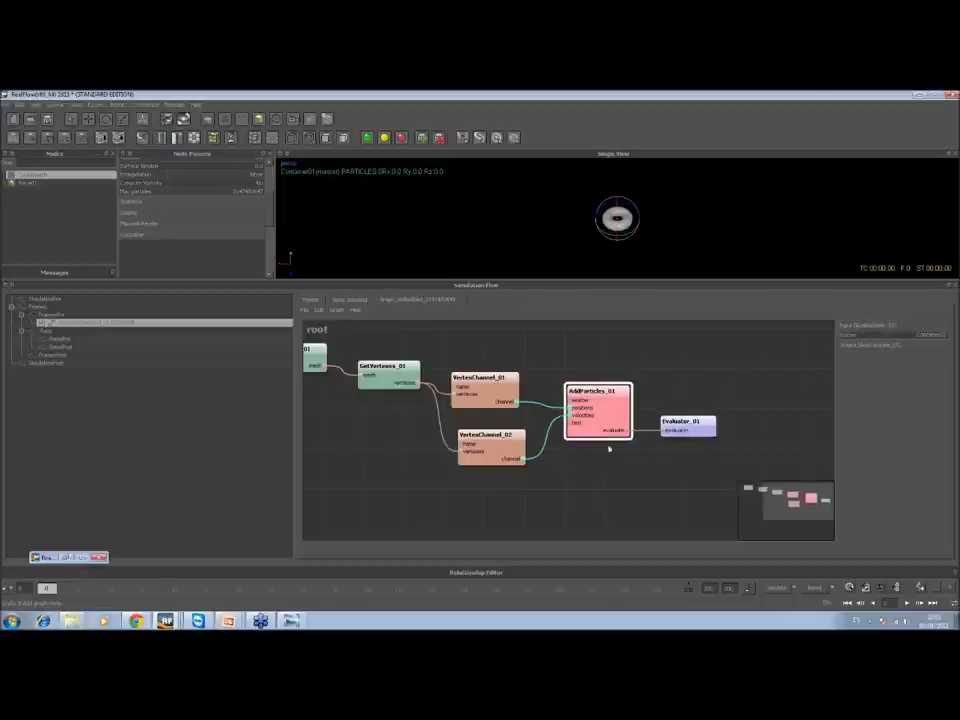
middle_click_drag(511, 485, 636, 508)
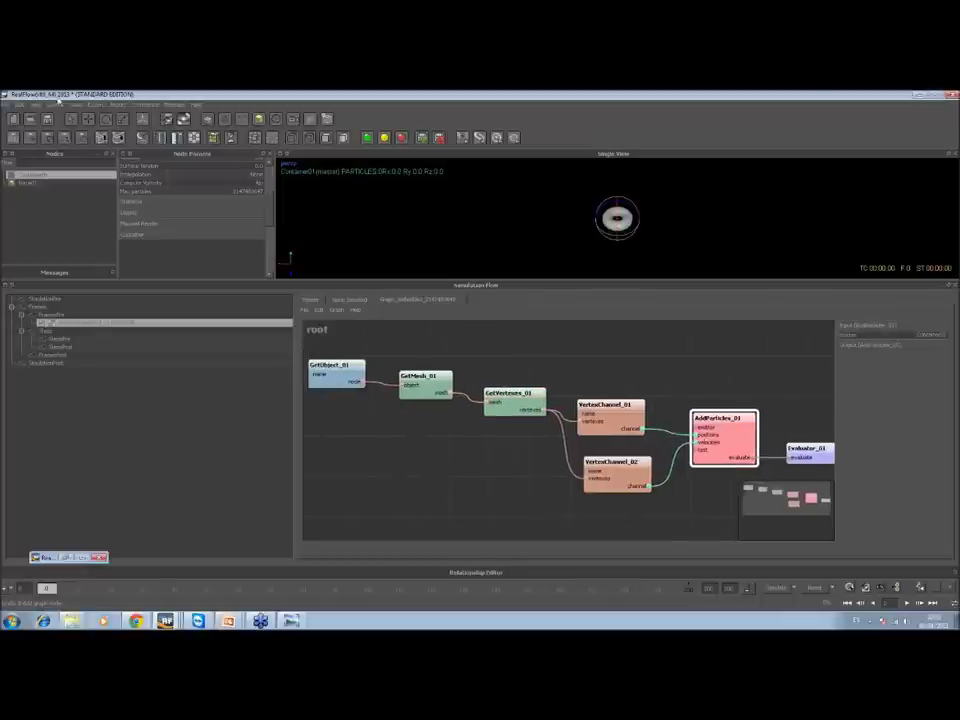
Save the scene as a new project named 'snfashed' and check GetObject_01's target
left_click(47, 120)
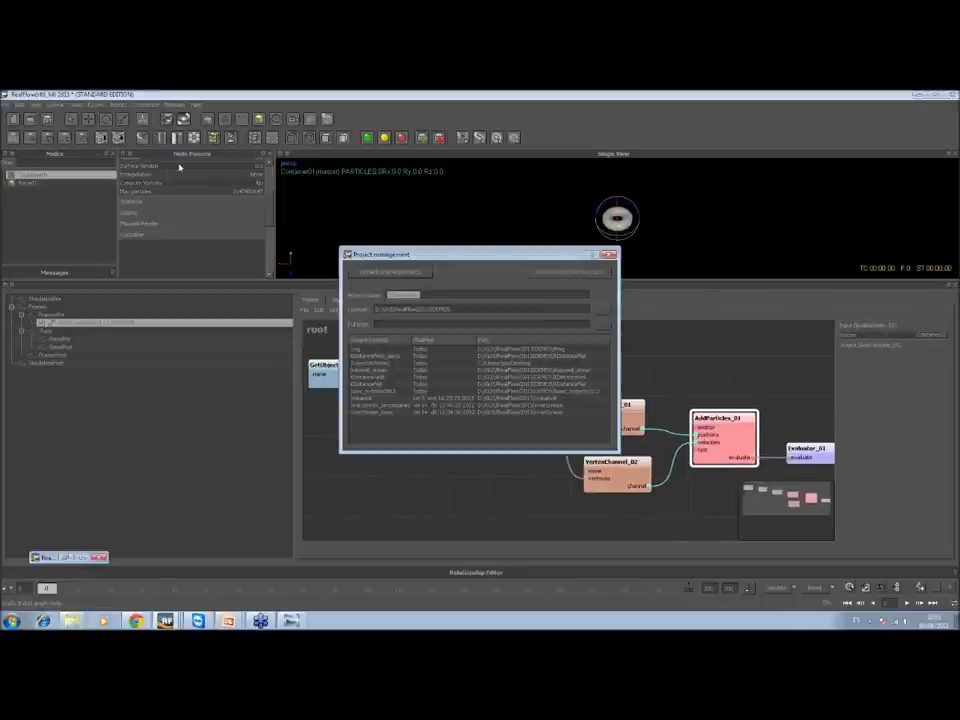
type("snf")
type("ashed")
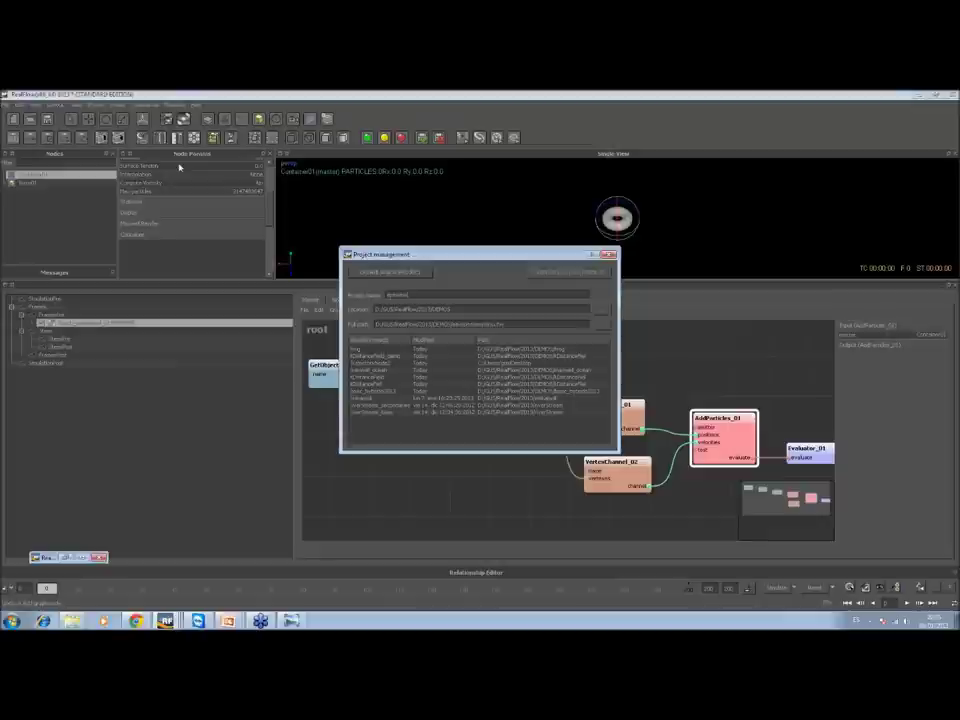
key("Return")
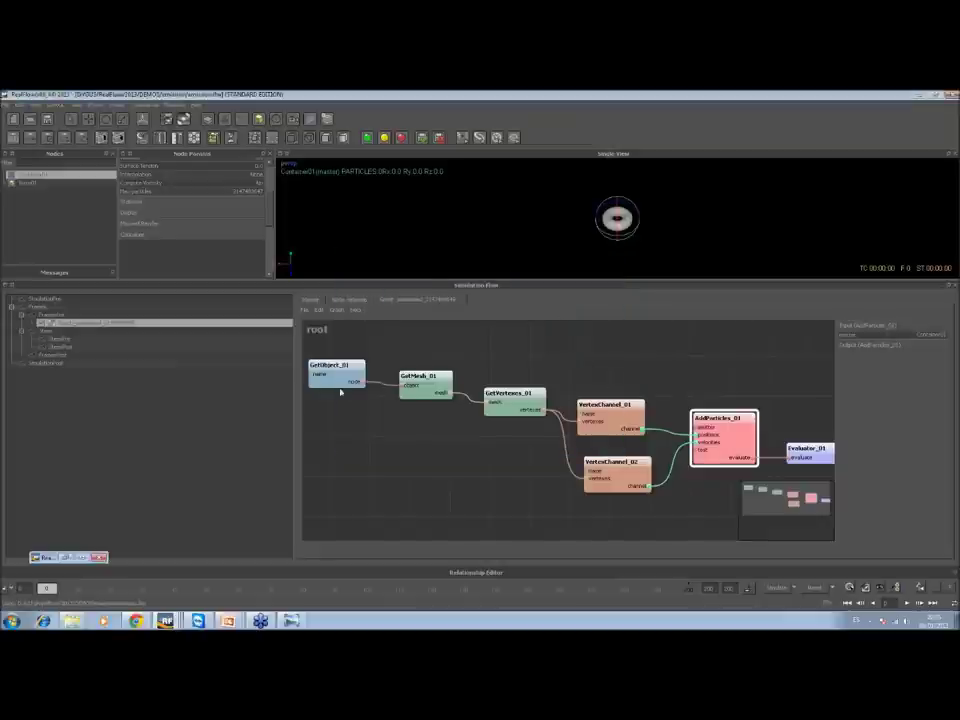
left_click(338, 381)
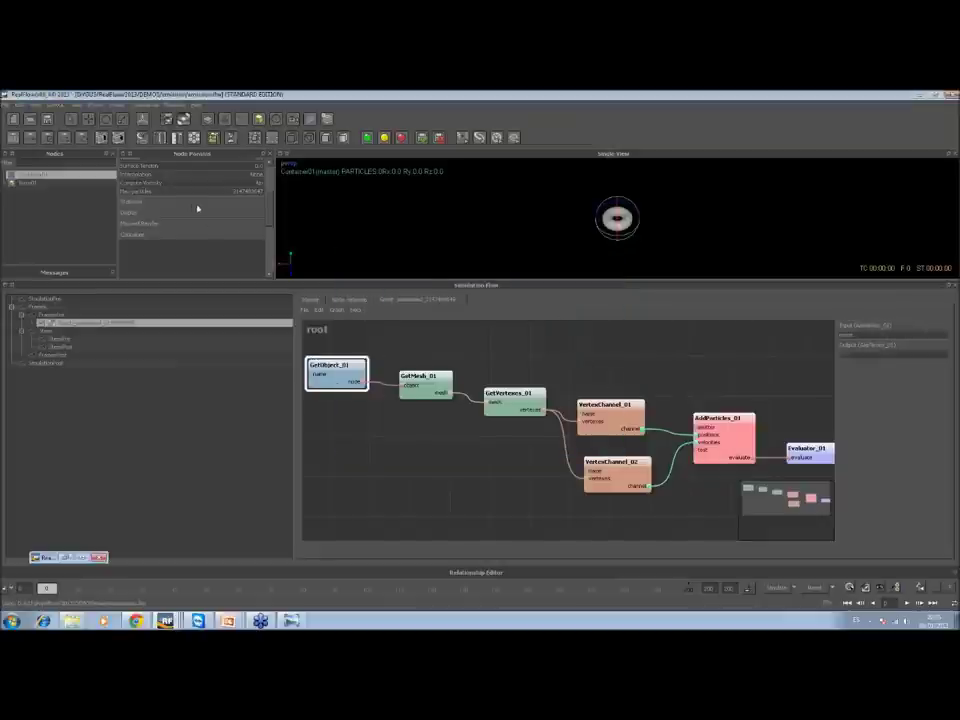
left_click(937, 336)
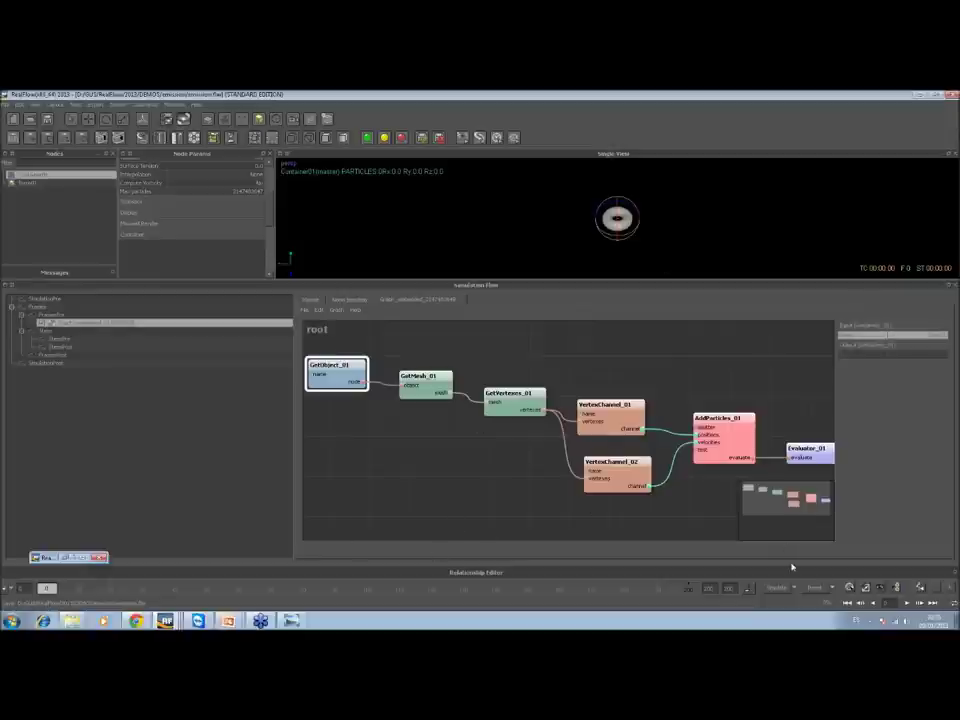
Simulate the torus spray, then change the container's particle Type and reset
left_click(777, 589)
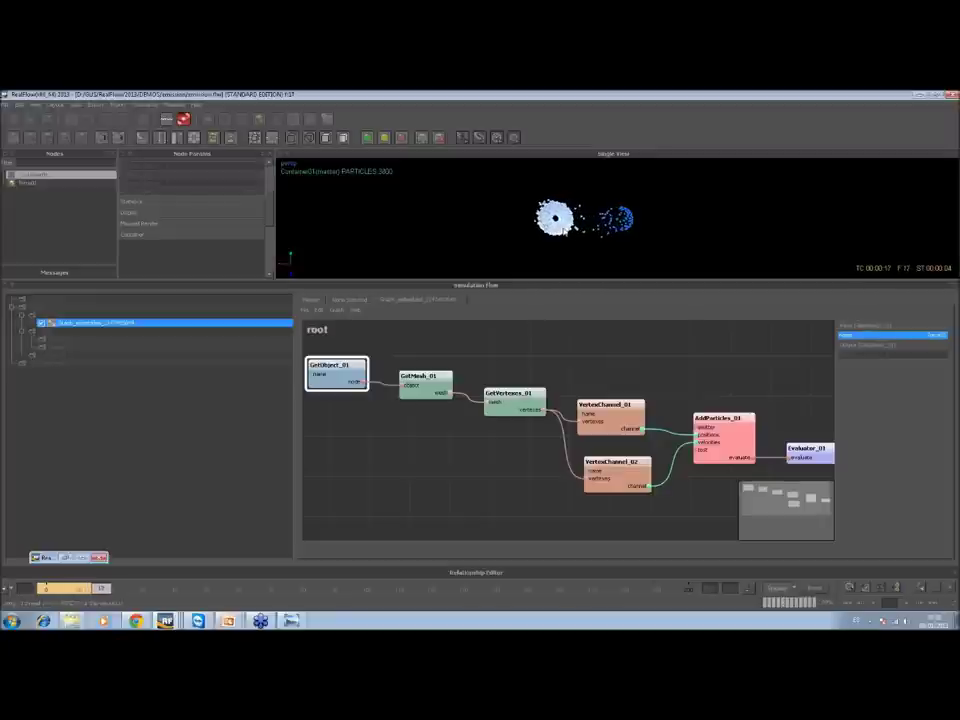
left_click(773, 590)
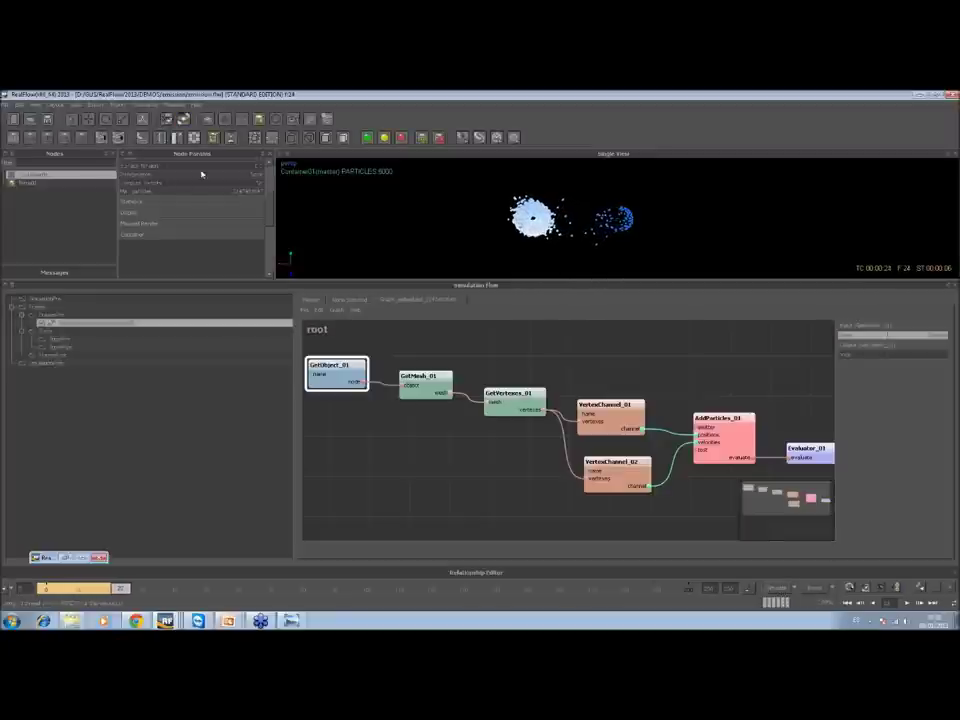
scroll(270, 211, "up", 3)
left_click(252, 195)
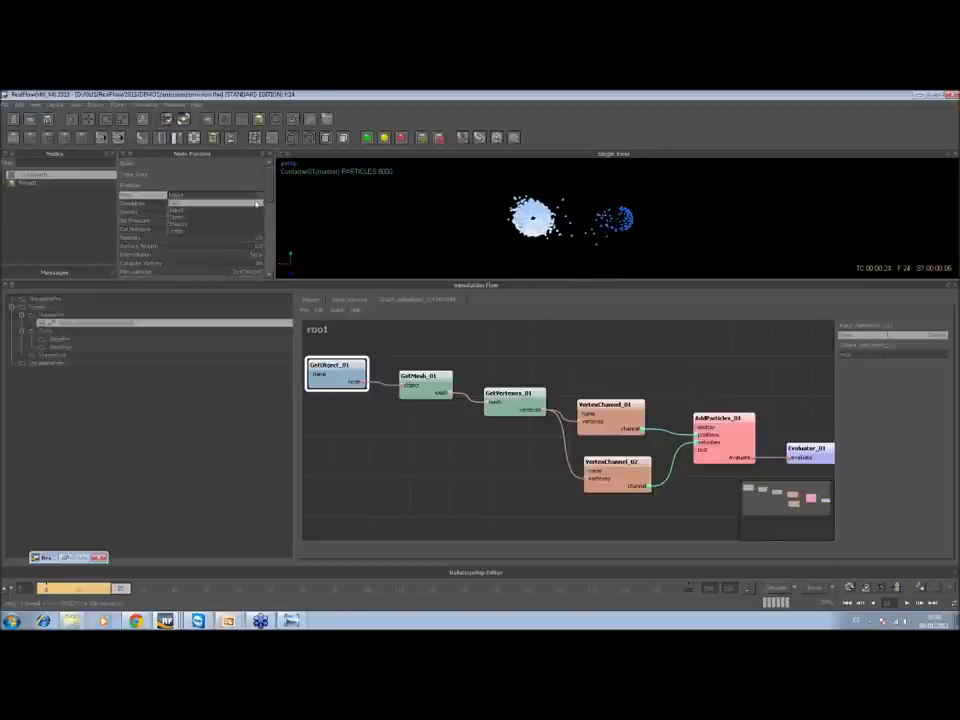
left_click(250, 217)
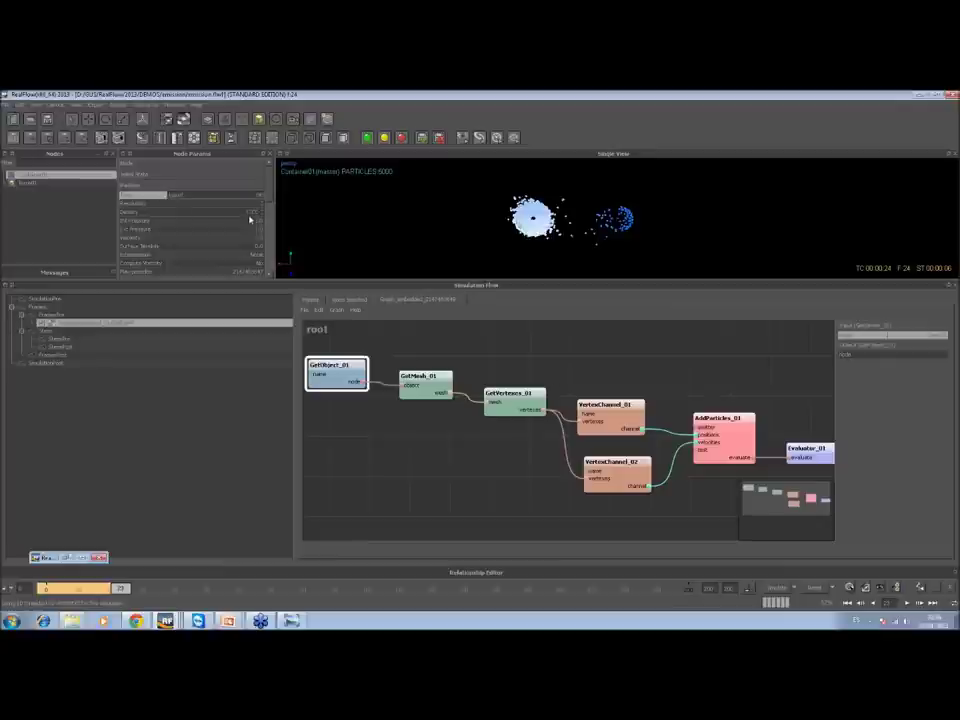
left_click(815, 590)
left_click(458, 359)
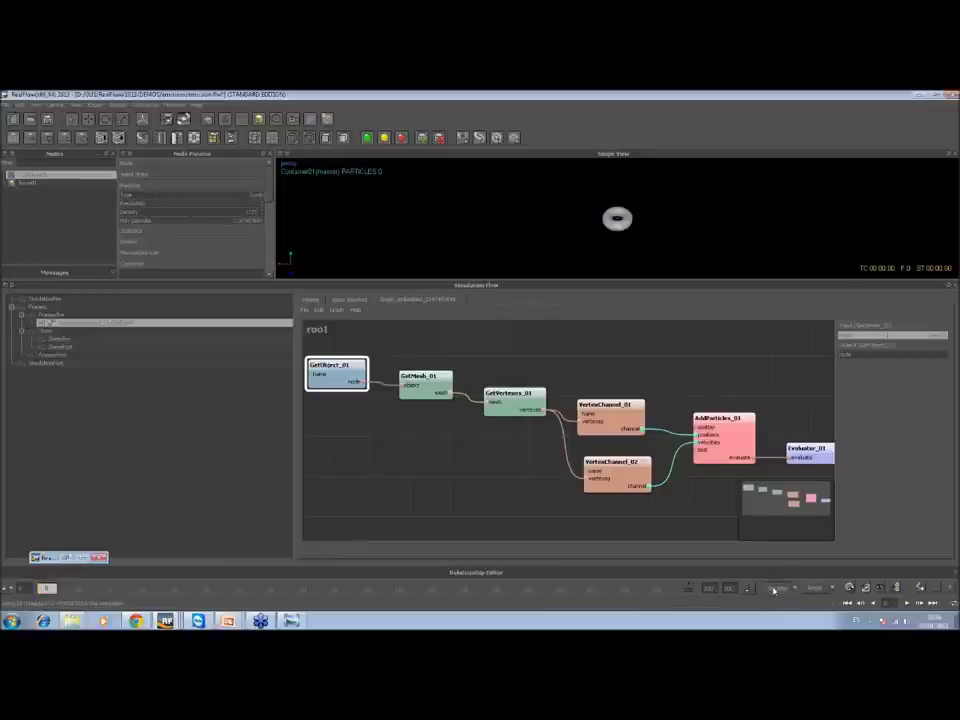
Simulate again, stop and reset the scene, then minimize RealFlow
left_click(776, 588)
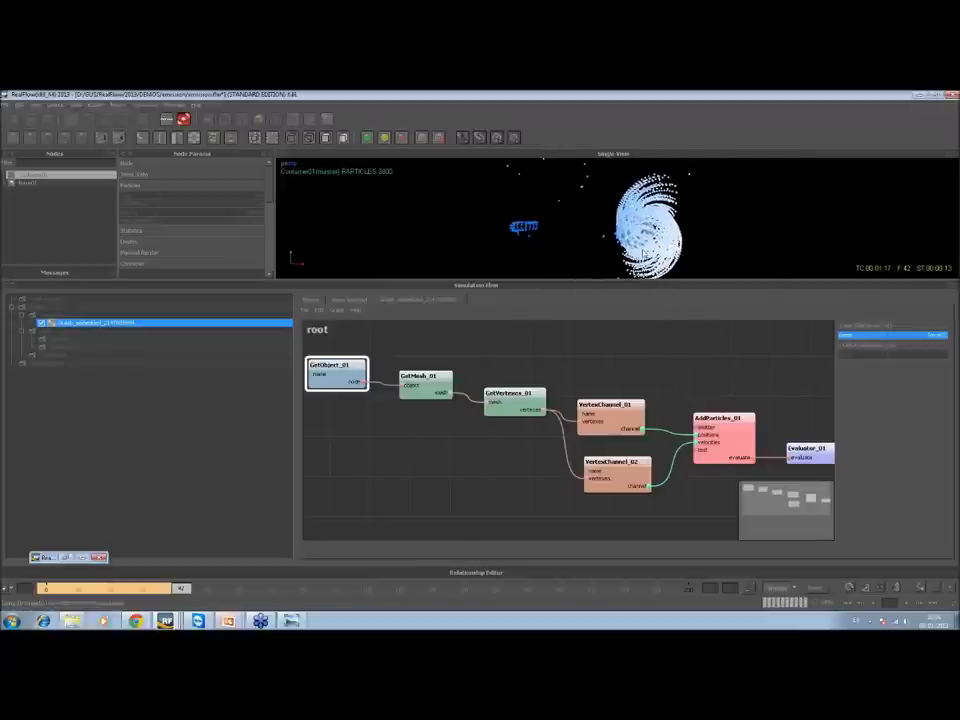
left_click(782, 588)
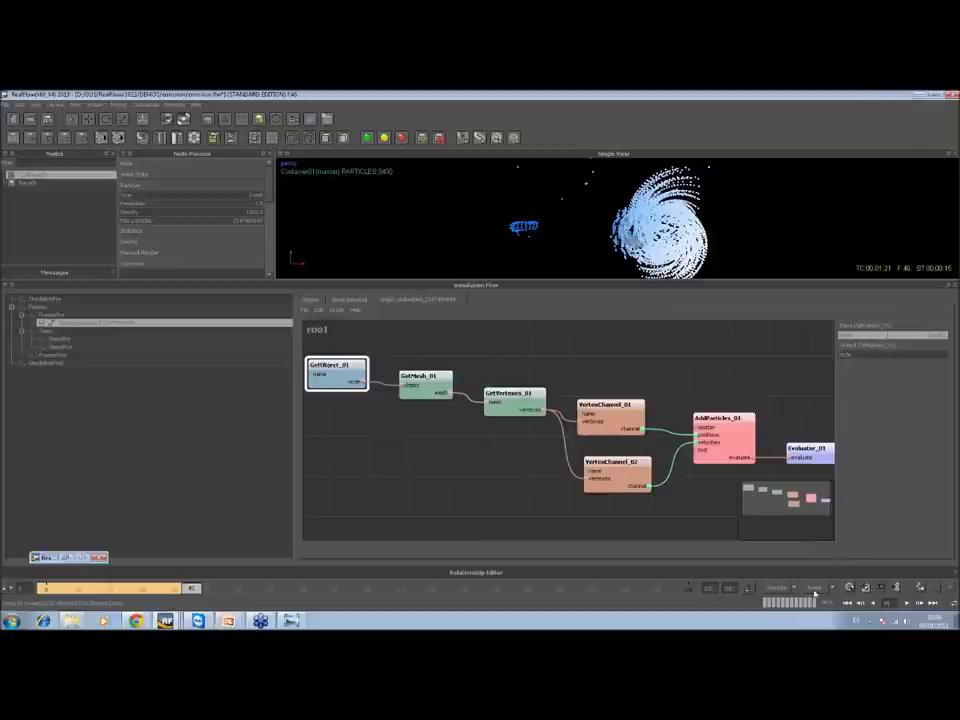
left_click(462, 359)
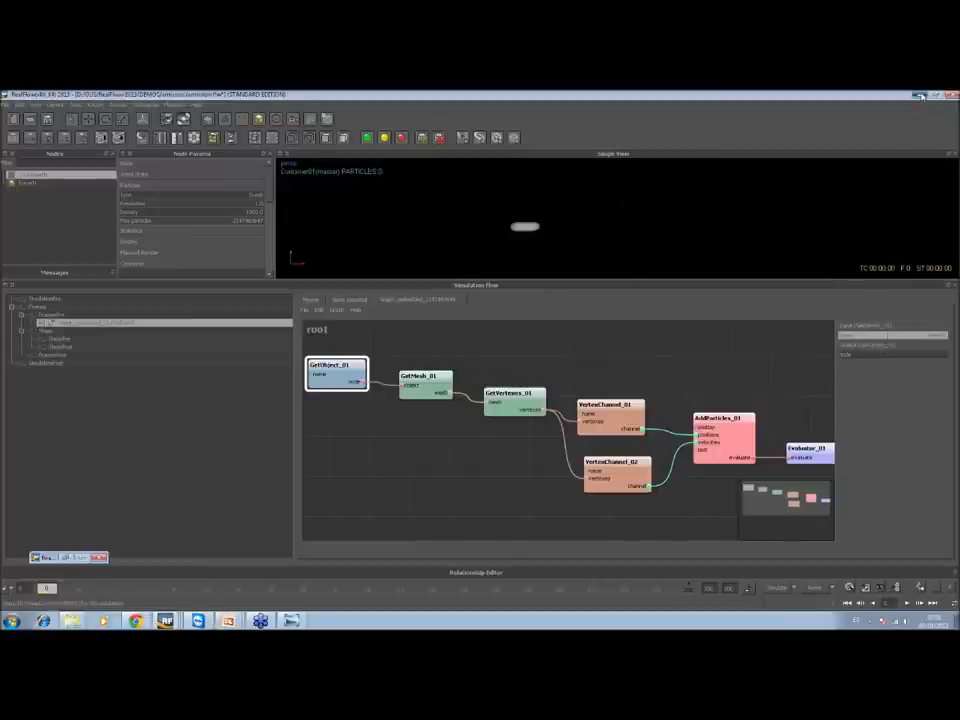
left_click(918, 95)
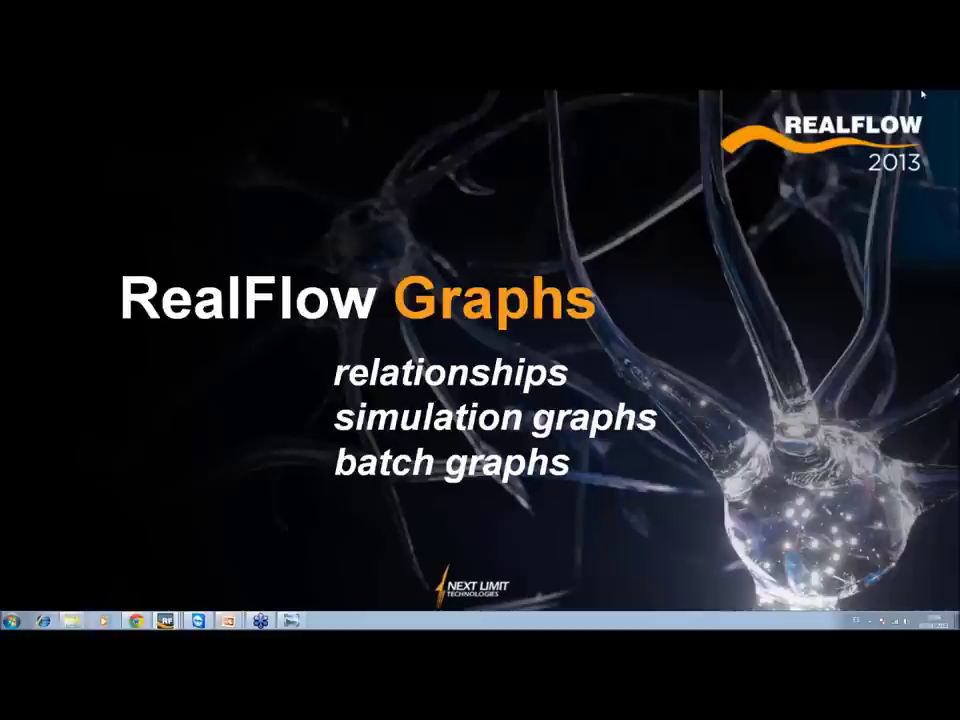
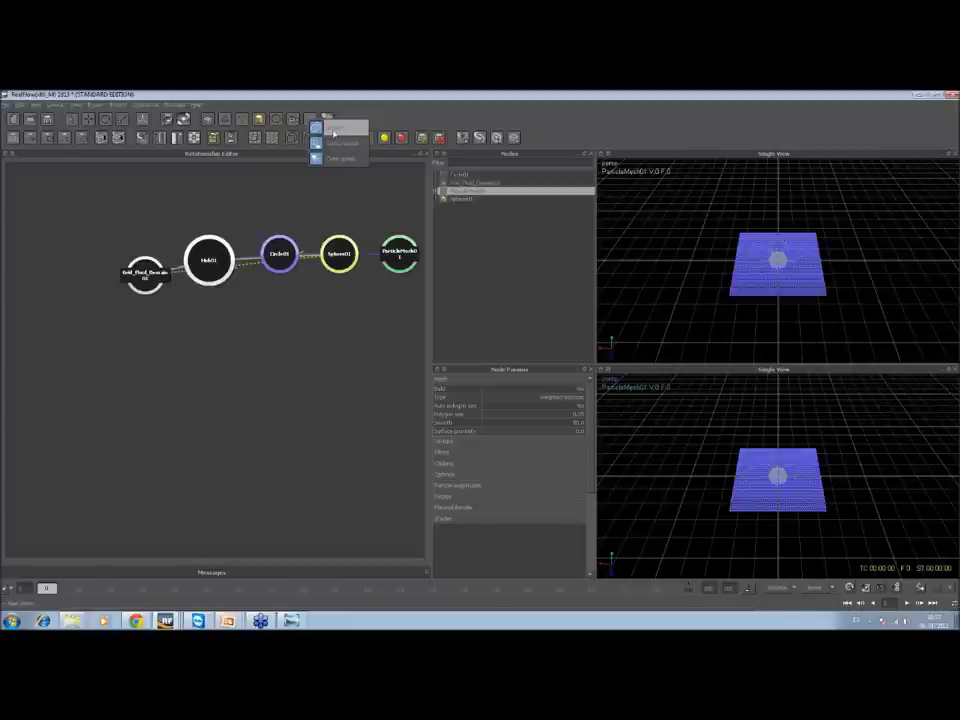
In Export Central, uncheck four particle channels in Circle01's Alembic sequence
left_click(96, 104)
left_click(141, 151)
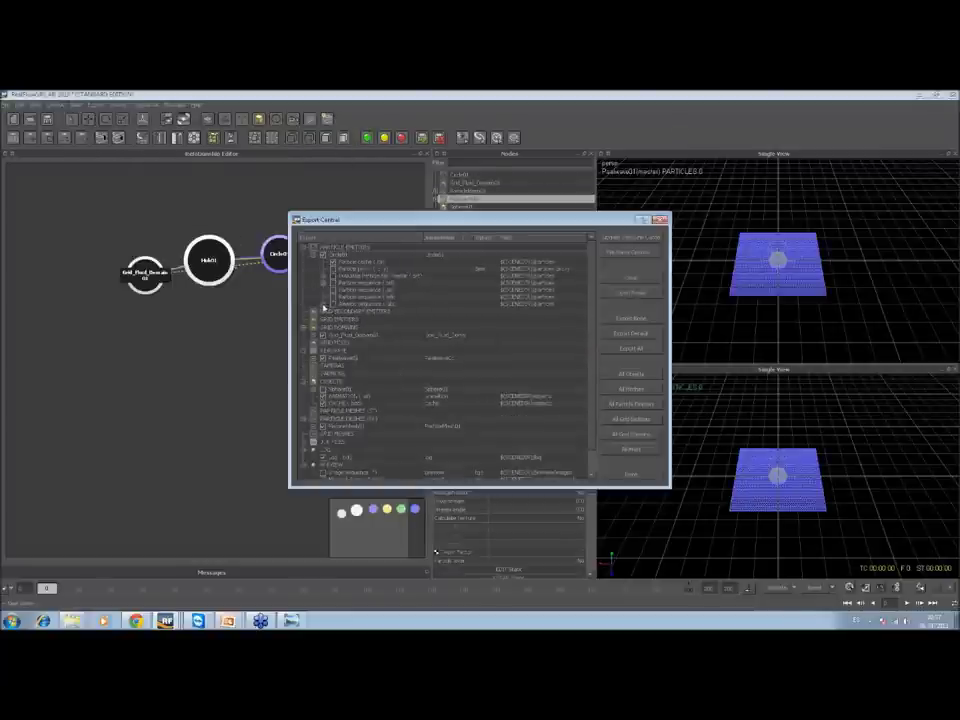
double_click(374, 305)
left_click(343, 388)
left_click(343, 374)
left_click(344, 346)
left_click(344, 325)
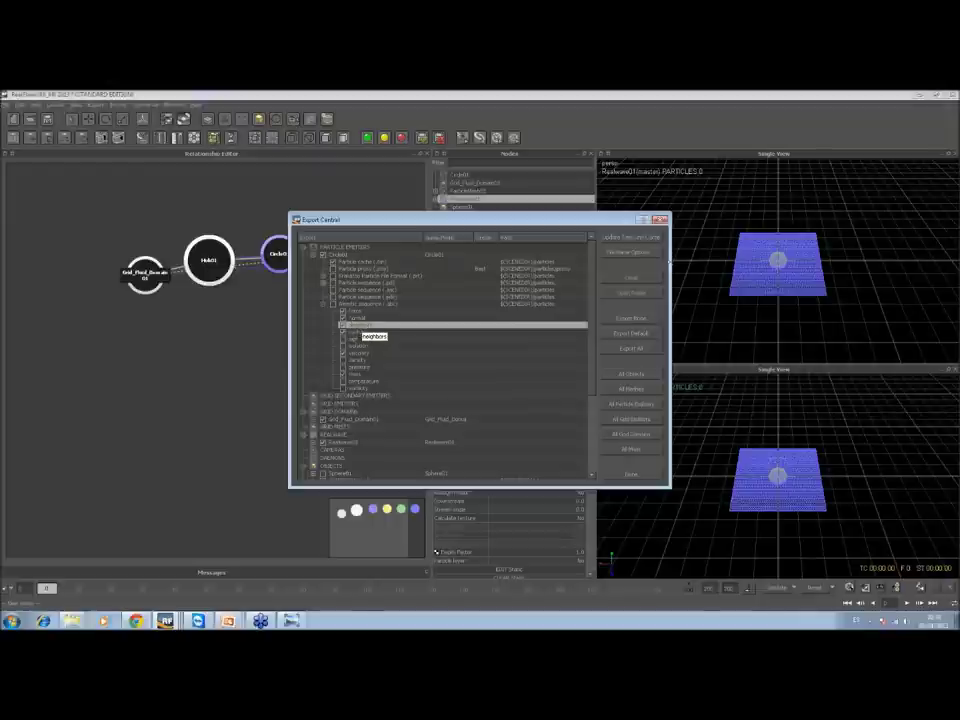
Pick a new value for the Alembic file option in File Name Options
left_click(630, 252)
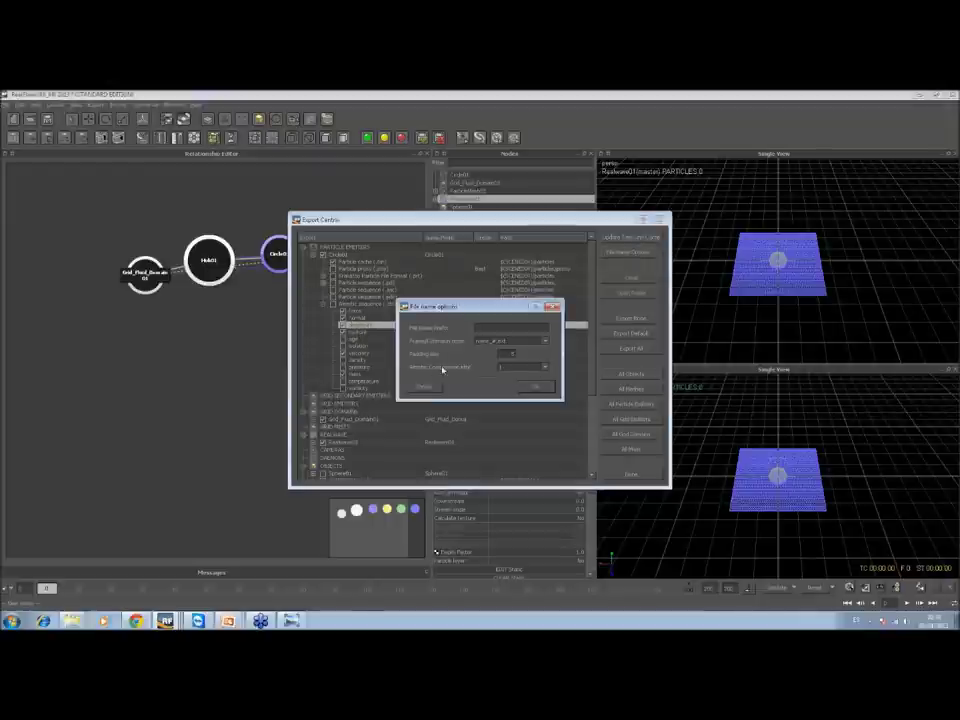
left_click(545, 368)
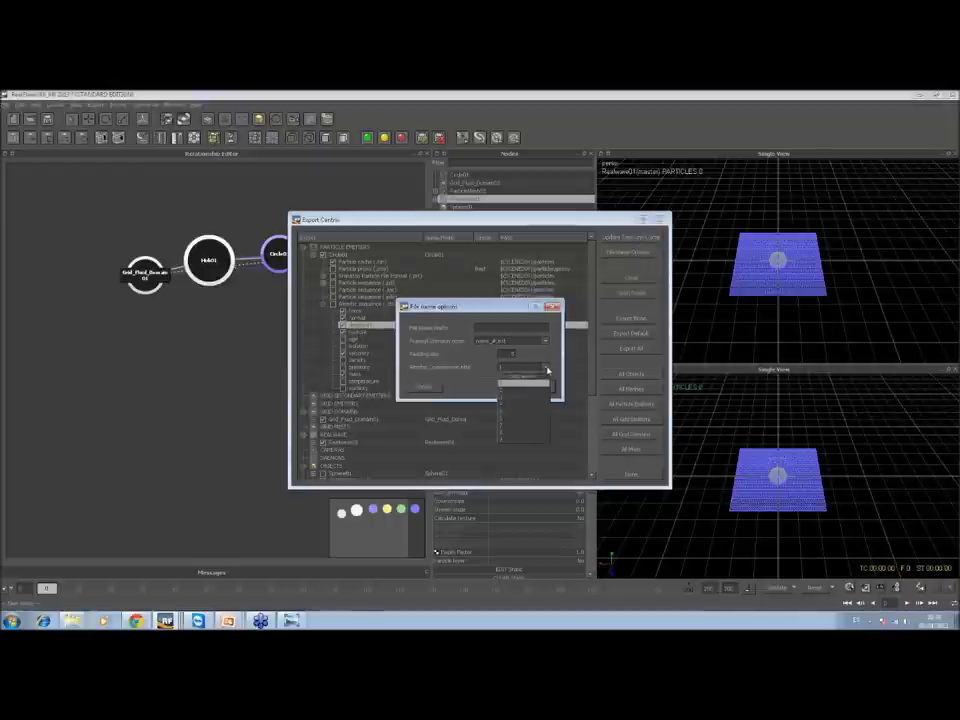
left_click(522, 384)
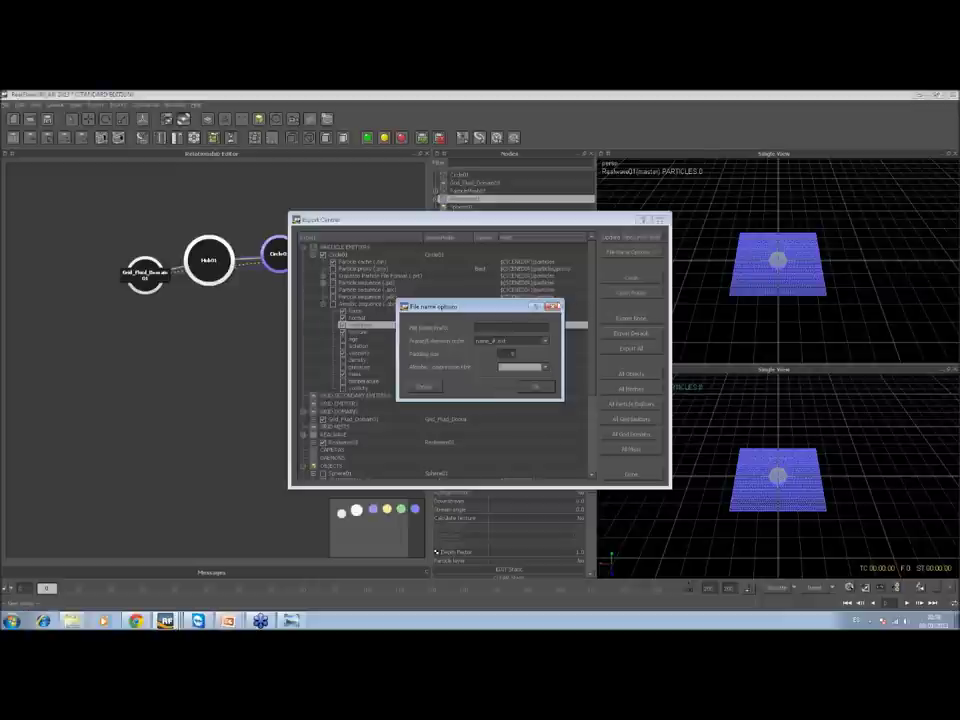
left_click(556, 307)
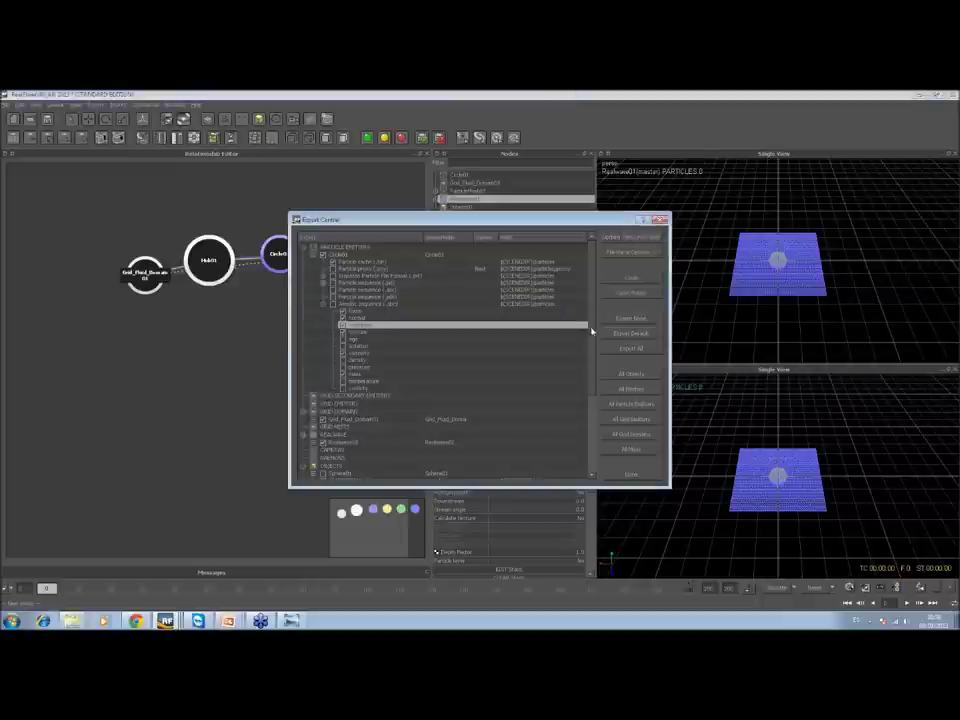
Expand Grid_Fluid_Domain01's export entries and its particle cache channels
scroll(591, 331, "down", 5)
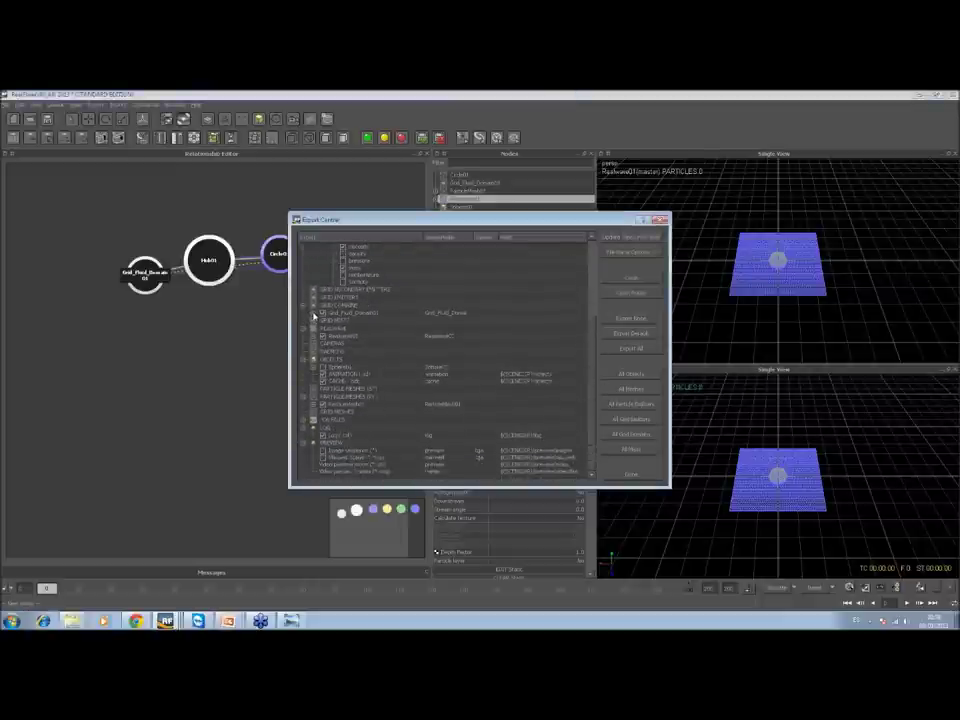
left_click(314, 314)
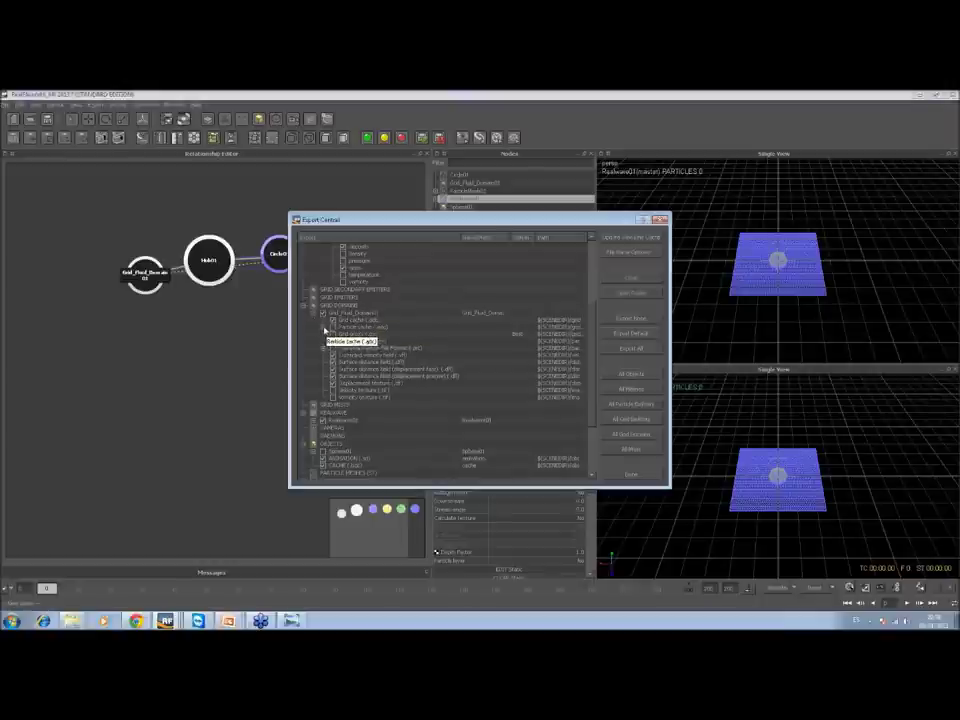
left_click(325, 328)
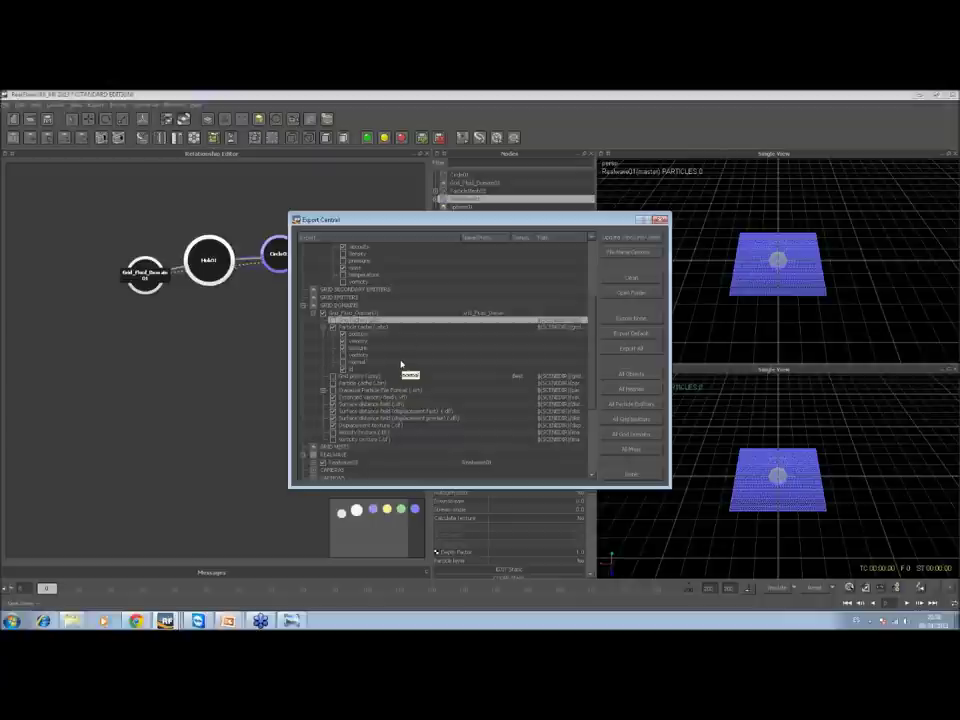
scroll(590, 399, "down", 2)
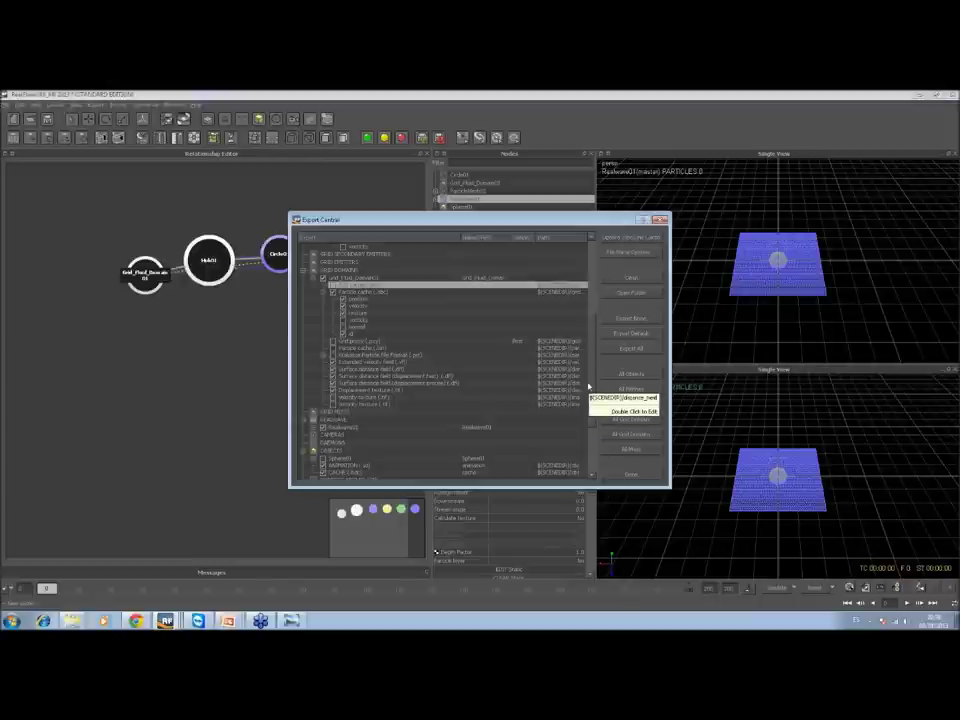
Expand Realwave01's, the scene objects' and Sphere01's export entries, then close Export Central
left_click(314, 426)
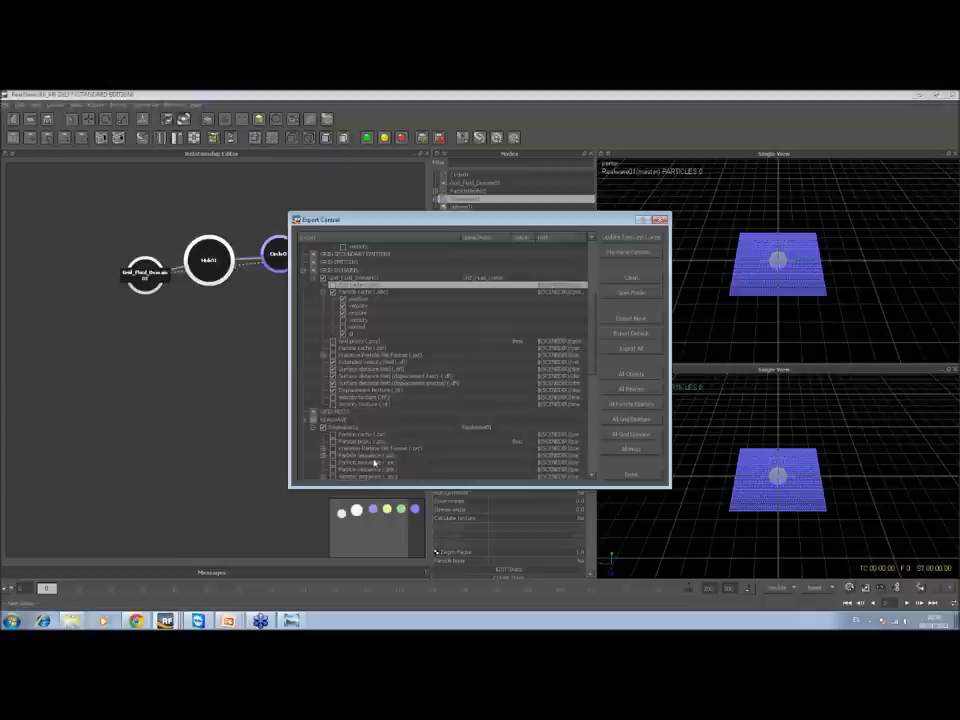
scroll(410, 442, "down", 7)
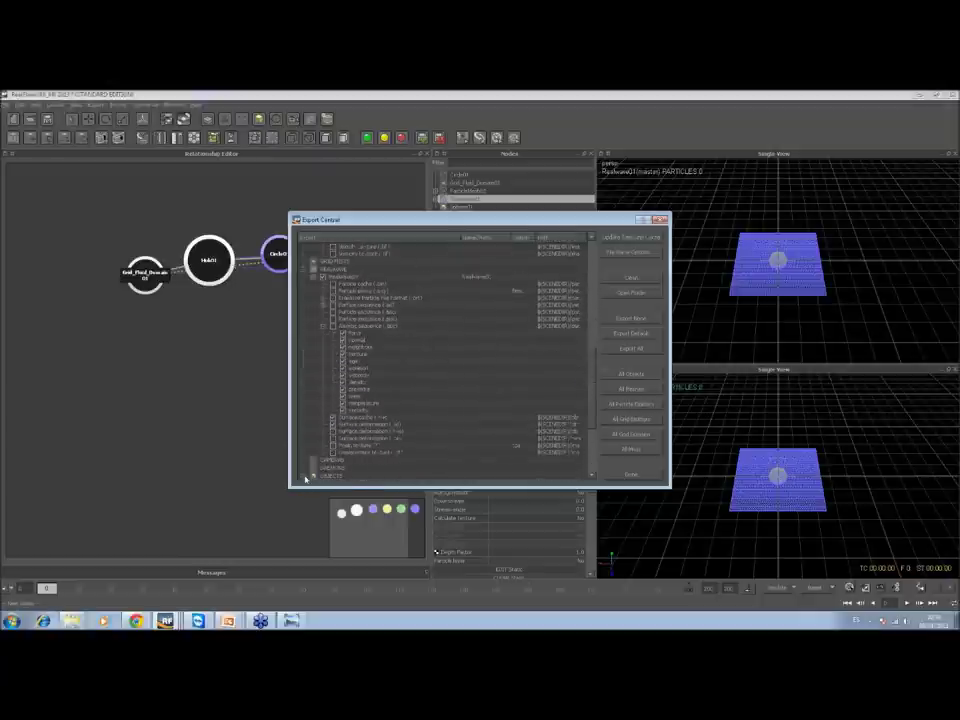
scroll(384, 427, "down", 3)
left_click(312, 411)
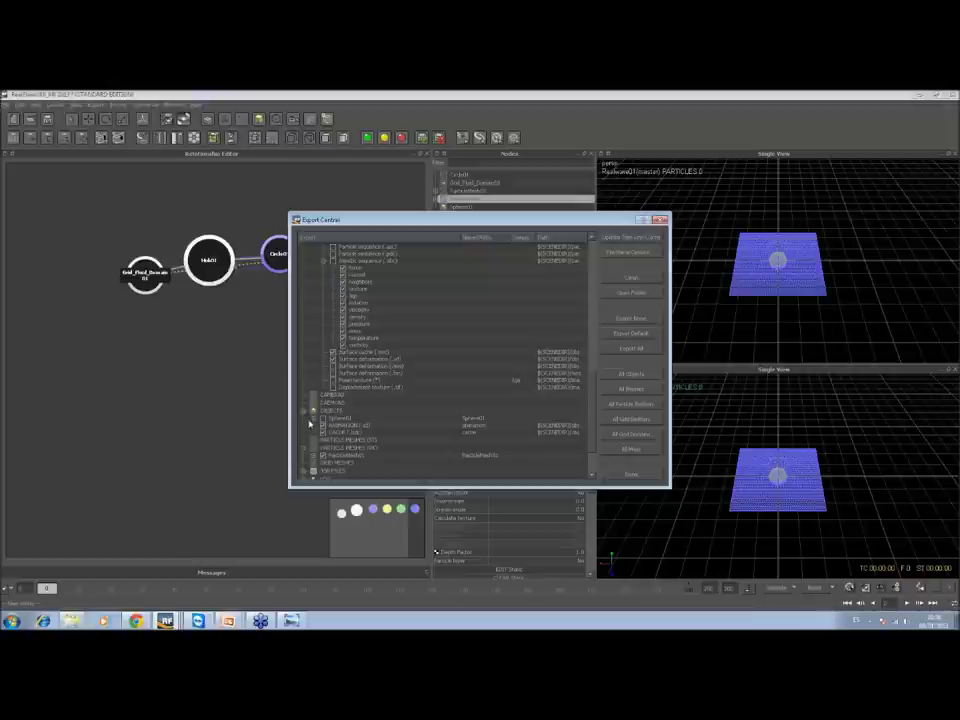
left_click(323, 418)
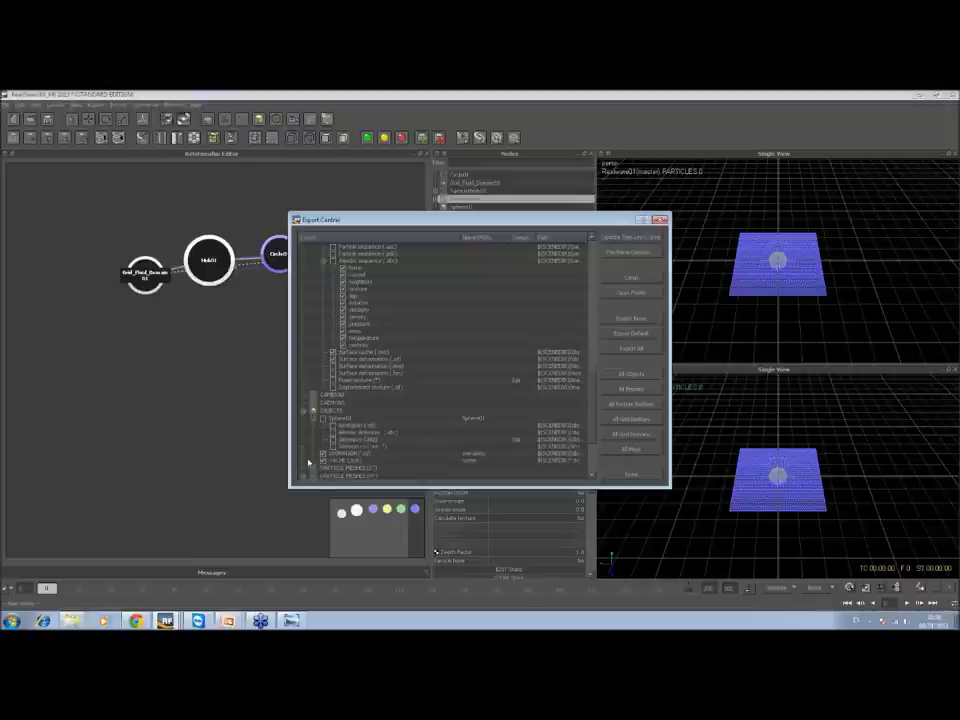
scroll(330, 448, "down", 3)
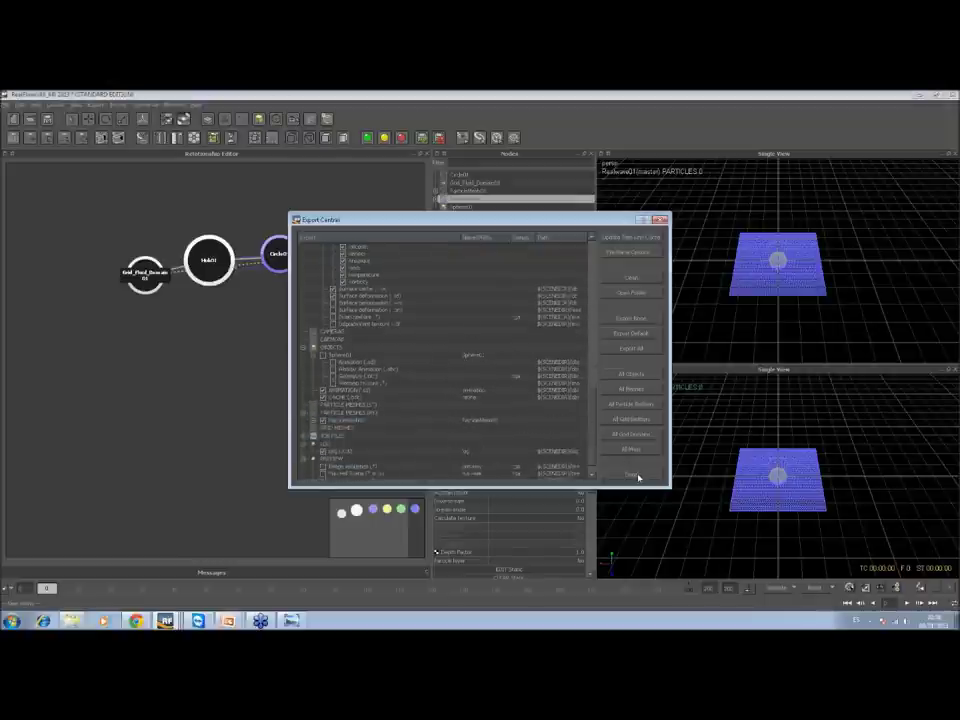
left_click(632, 475)
left_click(117, 104)
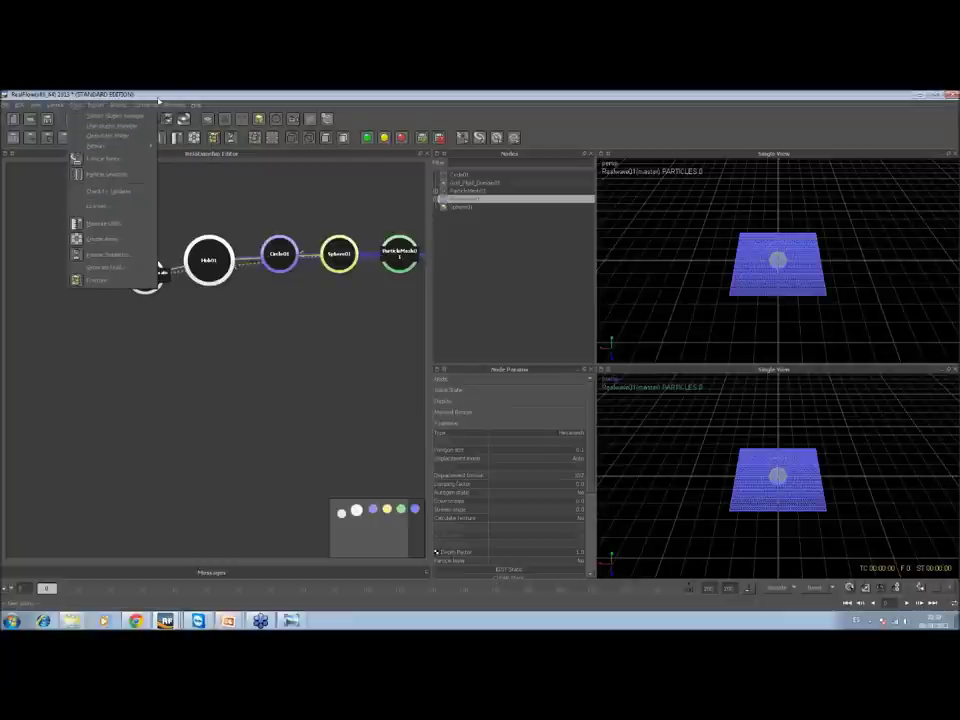
Switch briefly to the Alembic i/o slide and back to the full RealFlow interface
left_click(229, 103)
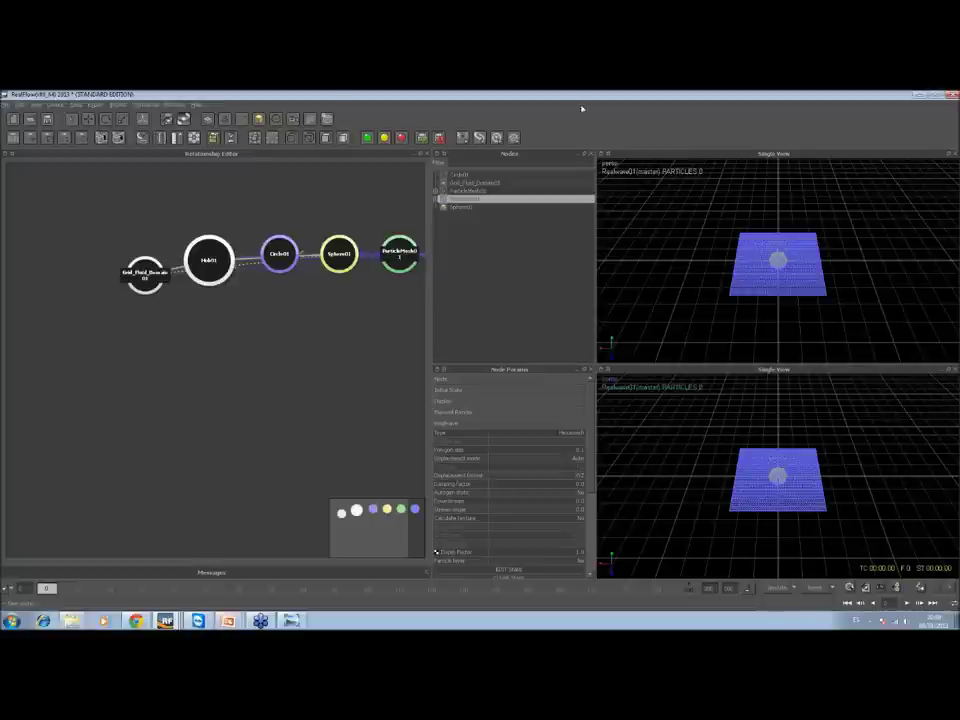
left_click(918, 97)
key("alt+Tab")
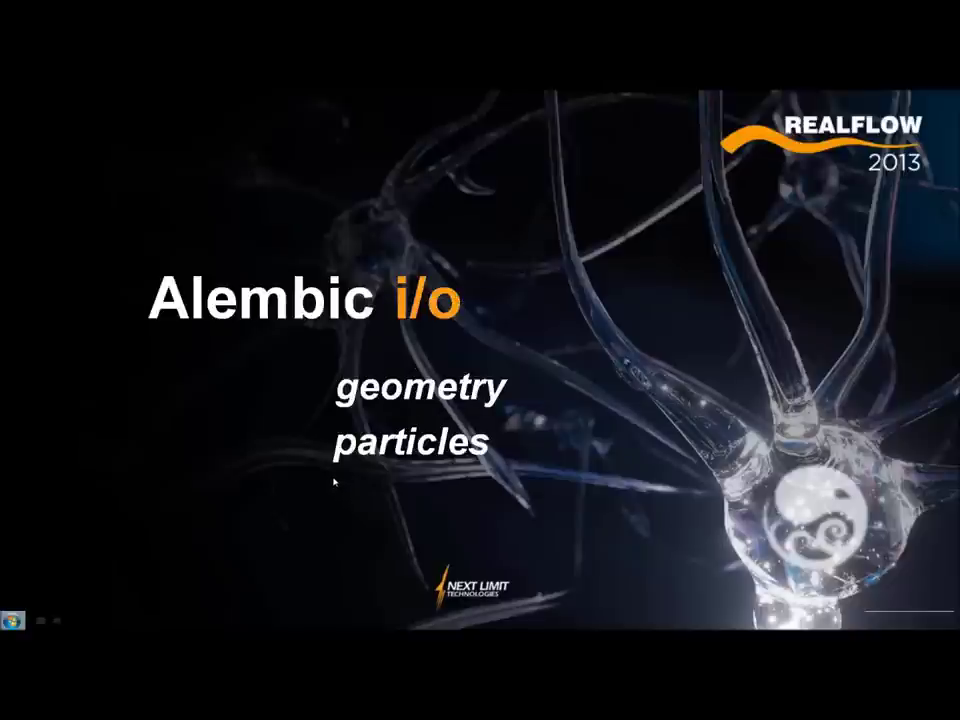
left_click(920, 96)
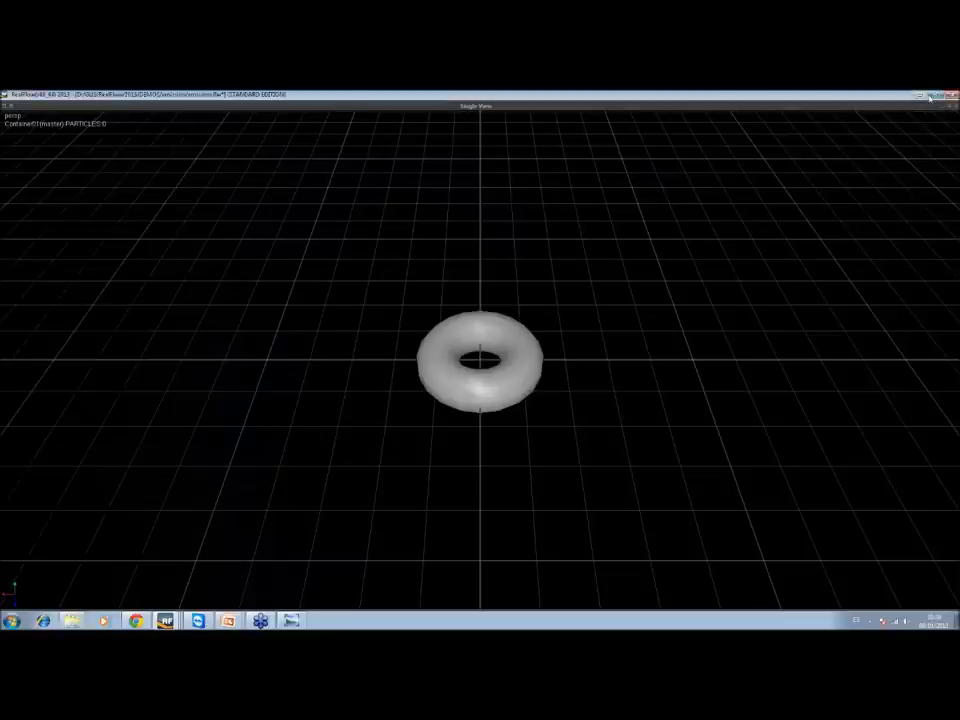
left_click(929, 97)
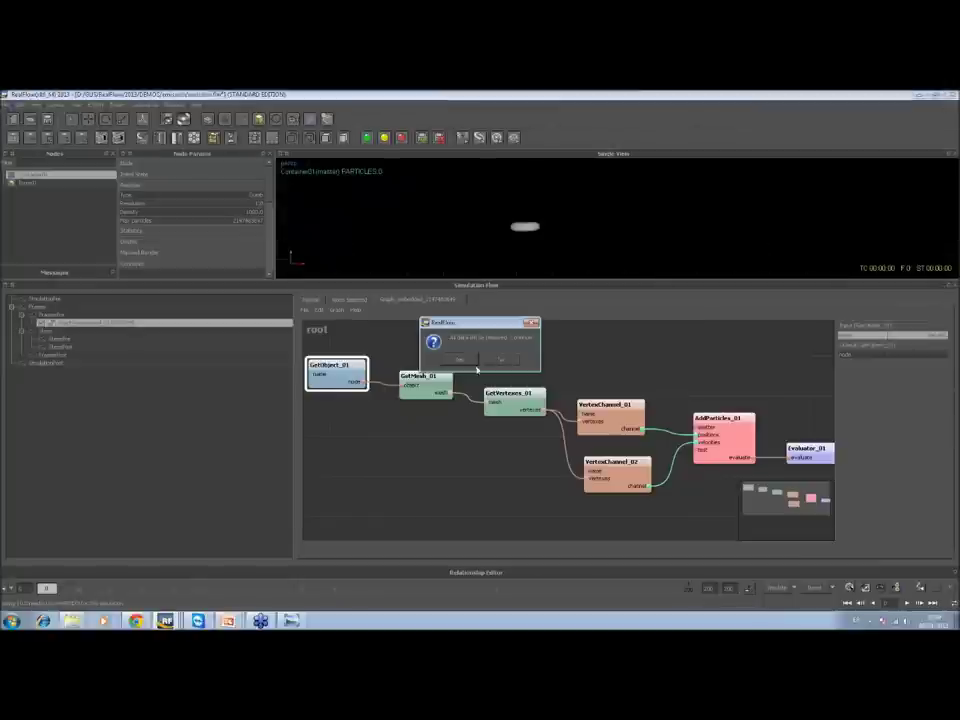
Clear the scene, close Project Management and choose Import from the objects list
left_click(460, 360)
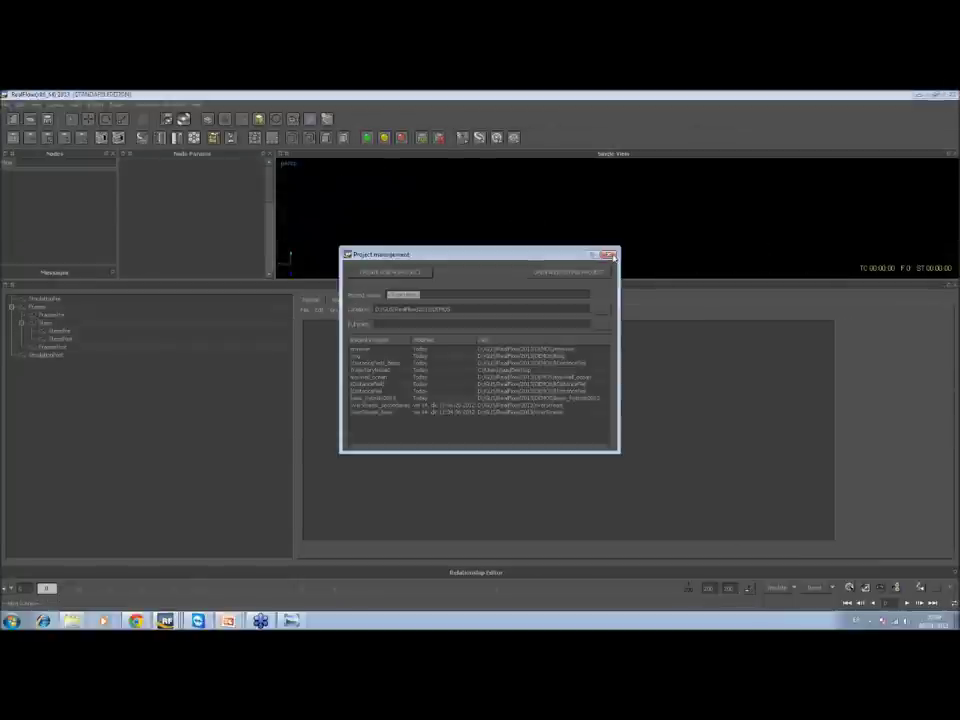
left_click(609, 255)
left_click(261, 119)
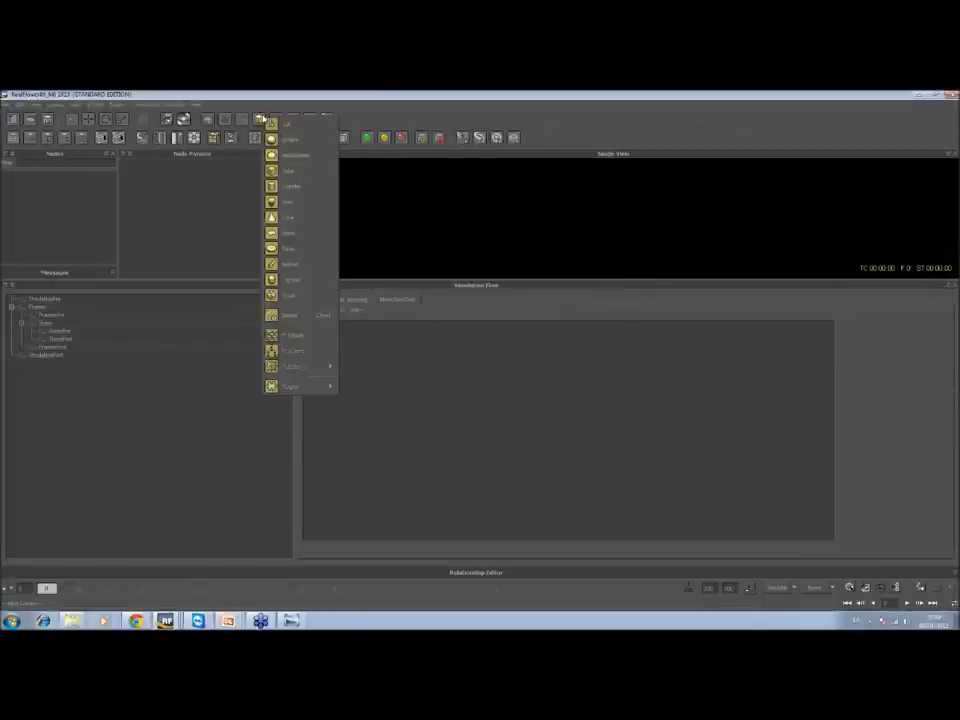
left_click(300, 315)
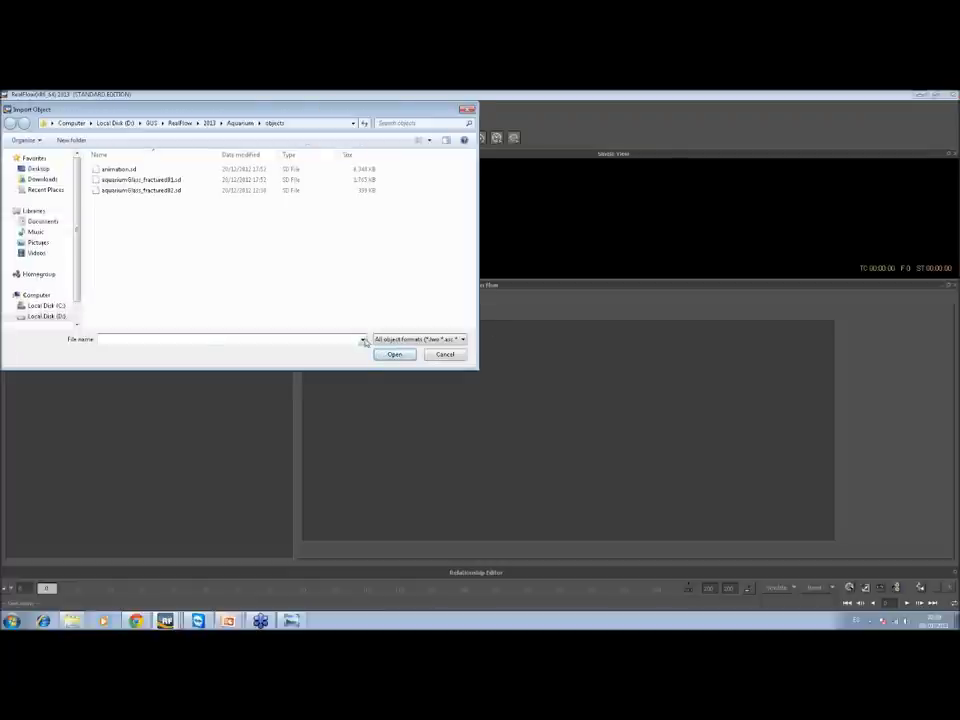
Open walker.abc from the Desktop's alembic_models folder in the Import Object dialog
left_click(361, 340)
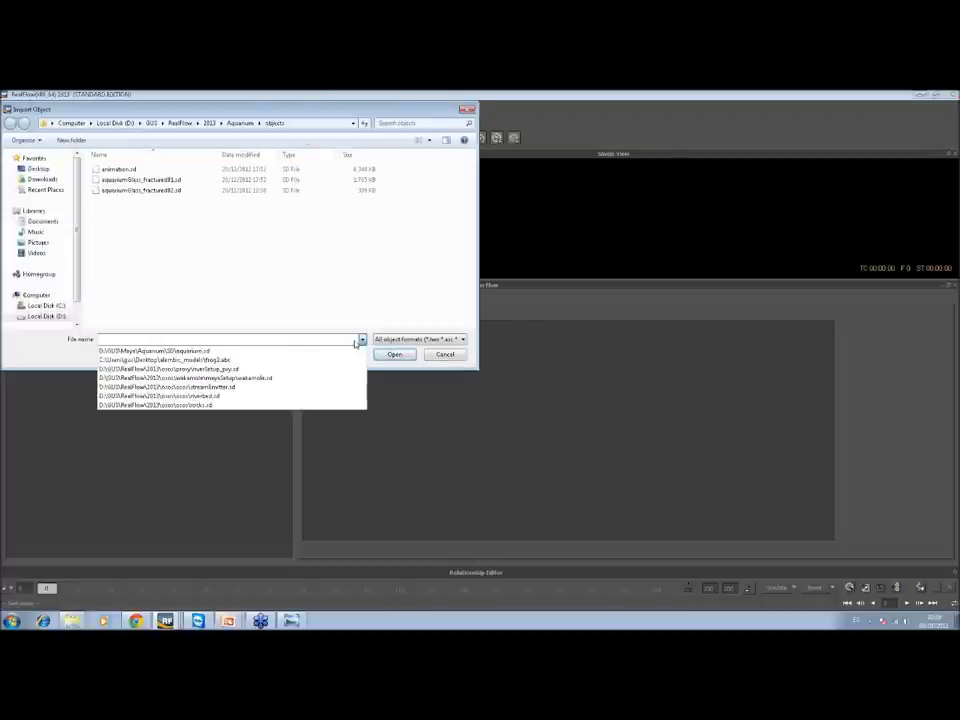
left_click(32, 129)
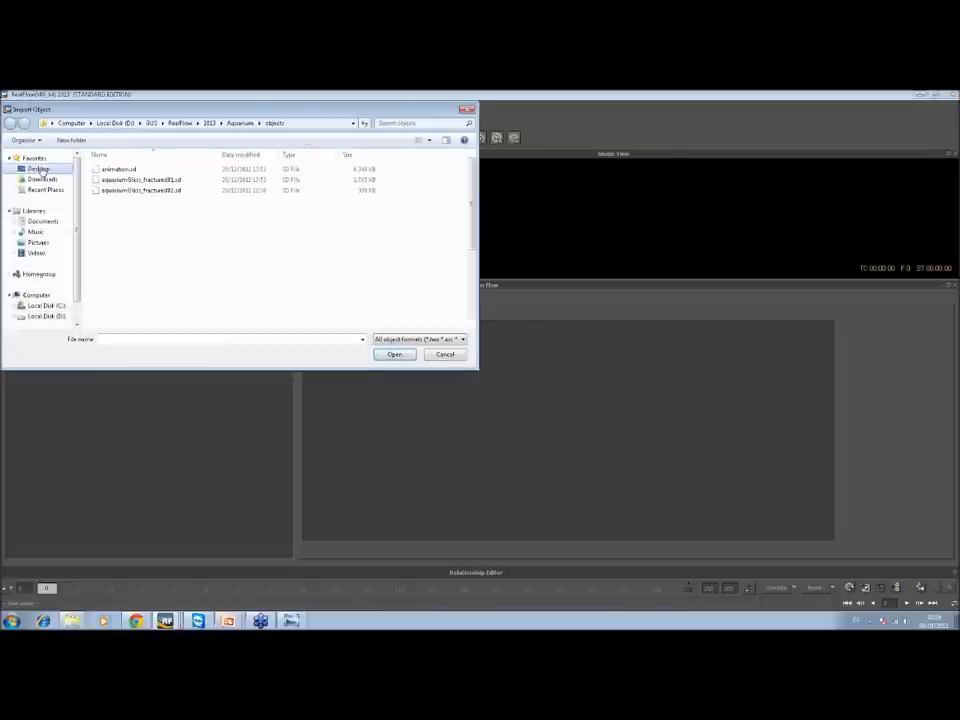
left_click(41, 170)
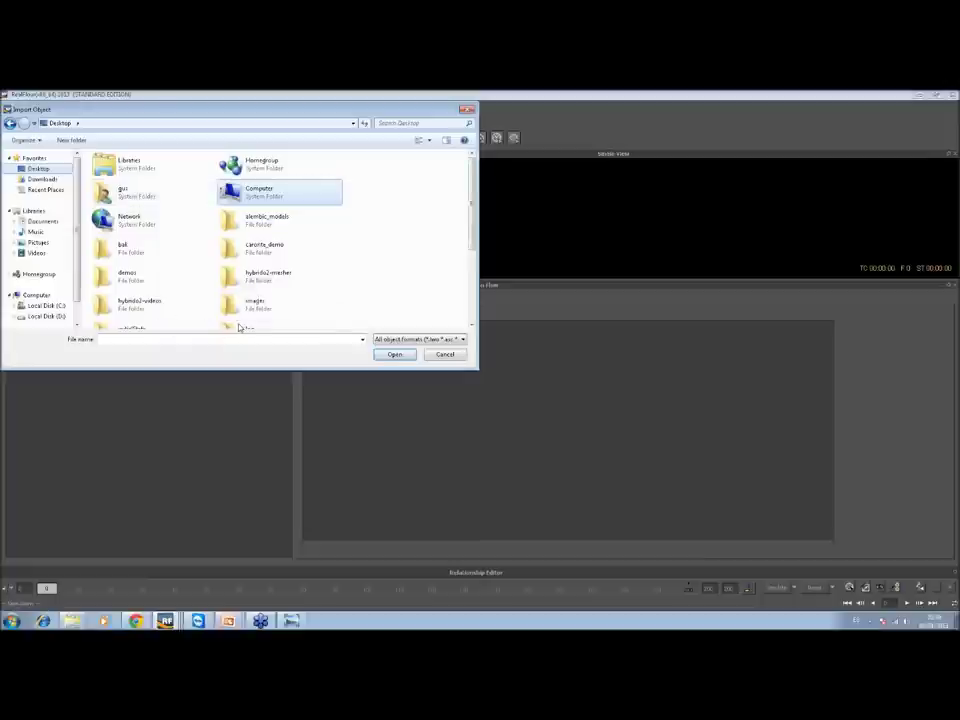
left_click(264, 229)
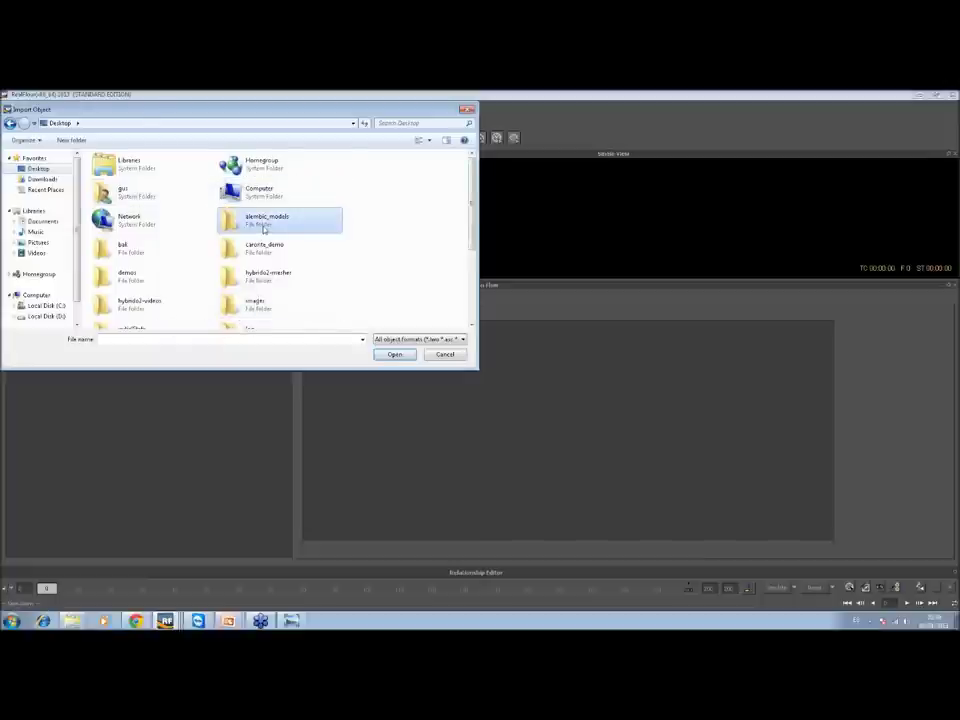
double_click(264, 229)
left_click(117, 234)
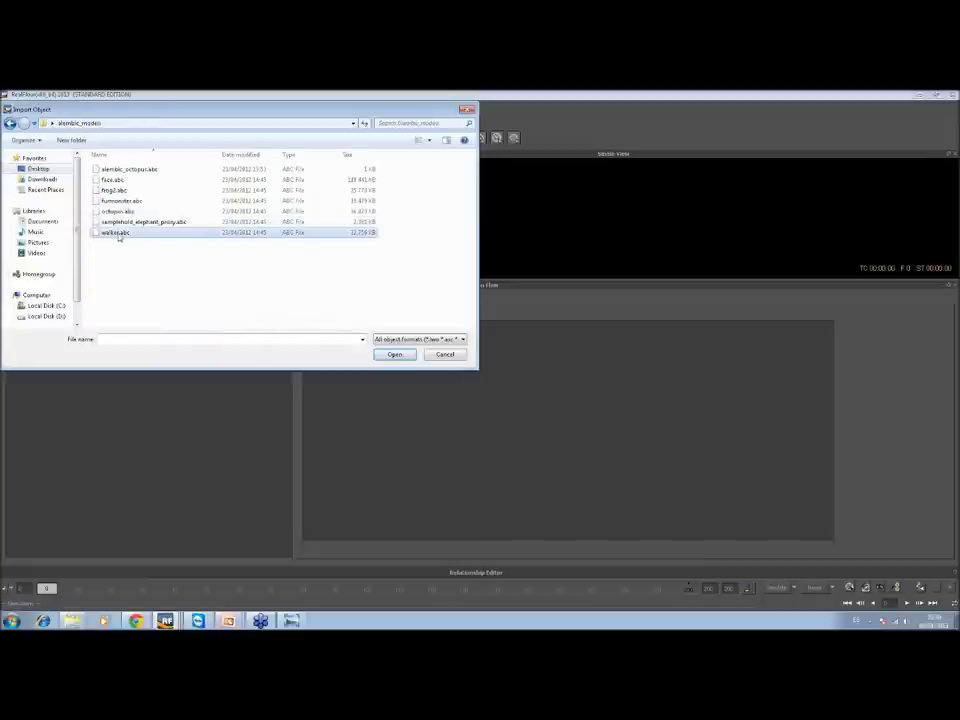
left_click(392, 355)
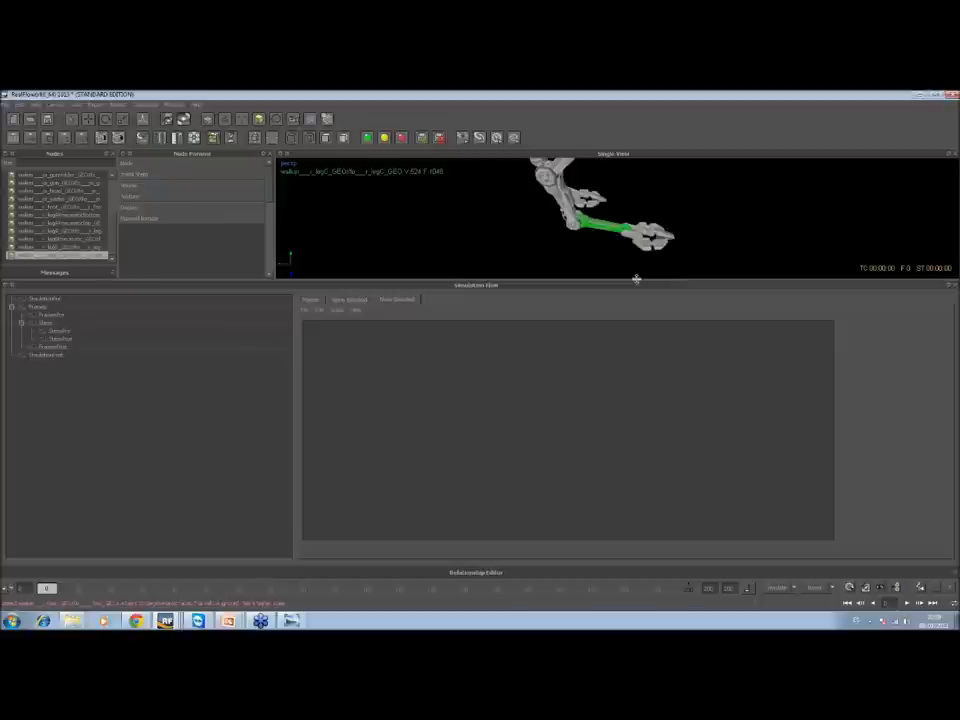
Enlarge the 3D view, orbit the walker and advance the animation to frame 10
left_click_drag(660, 565, 666, 473)
left_click_drag(647, 317, 559, 358, "alt")
mouse_move(46, 590)
left_mouse_down()
mouse_move(137, 604)
mouse_move(255, 600)
mouse_move(46, 598)
left_mouse_up()
left_click_drag(540, 385, 564, 368, "alt")
Box-select and delete the walker's upper parts, then orbit around its legs
left_click_drag(638, 365, 468, 197)
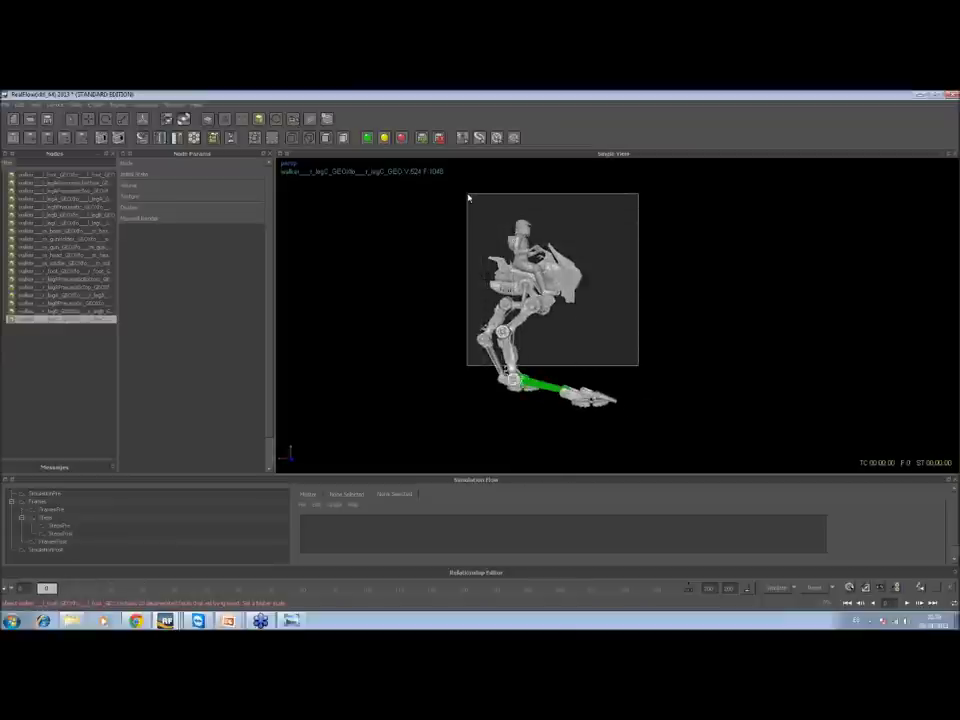
left_click_drag(468, 197, 468, 197)
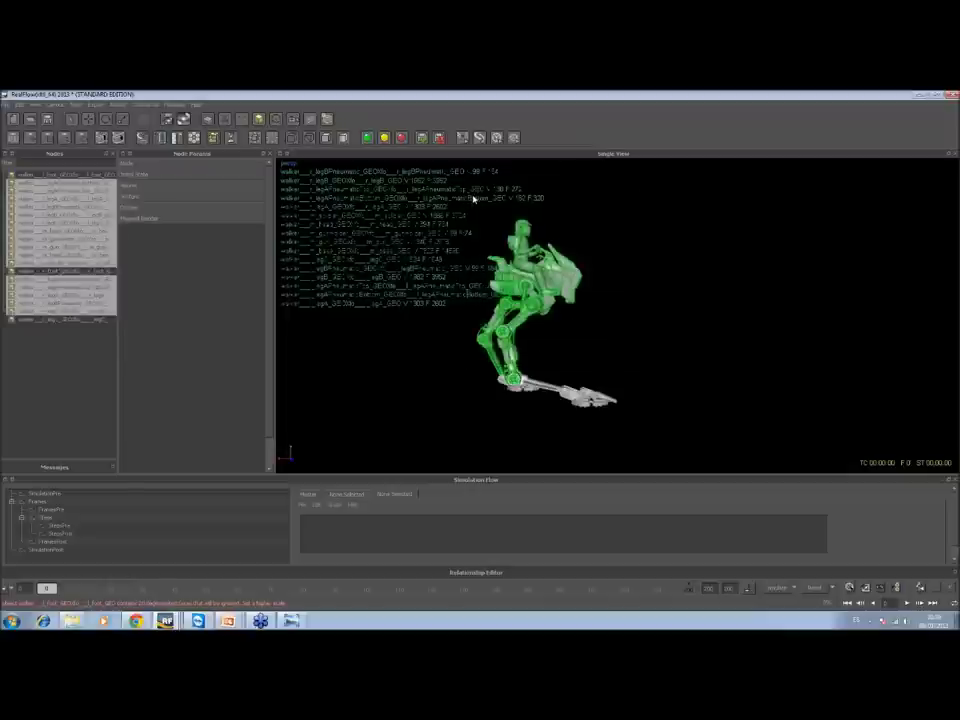
key("Delete")
left_click_drag(656, 364, 525, 299, "alt")
mouse_move(572, 384)
left_mouse_down("alt")
mouse_move(547, 356)
mouse_move(580, 378)
left_mouse_up("alt")
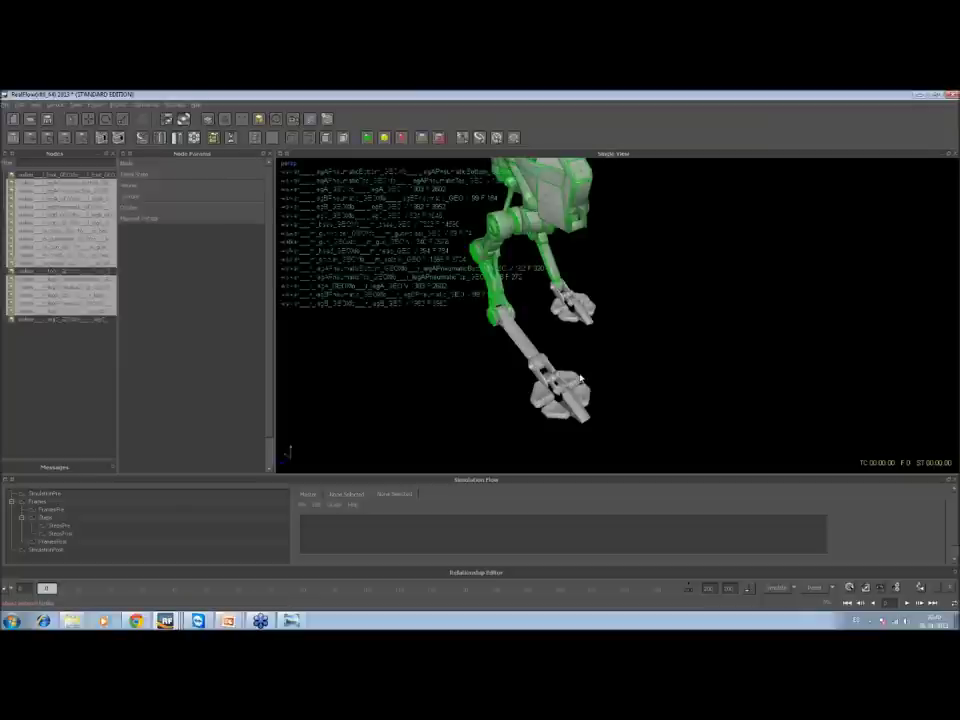
left_click_drag(580, 378, 643, 364, "alt")
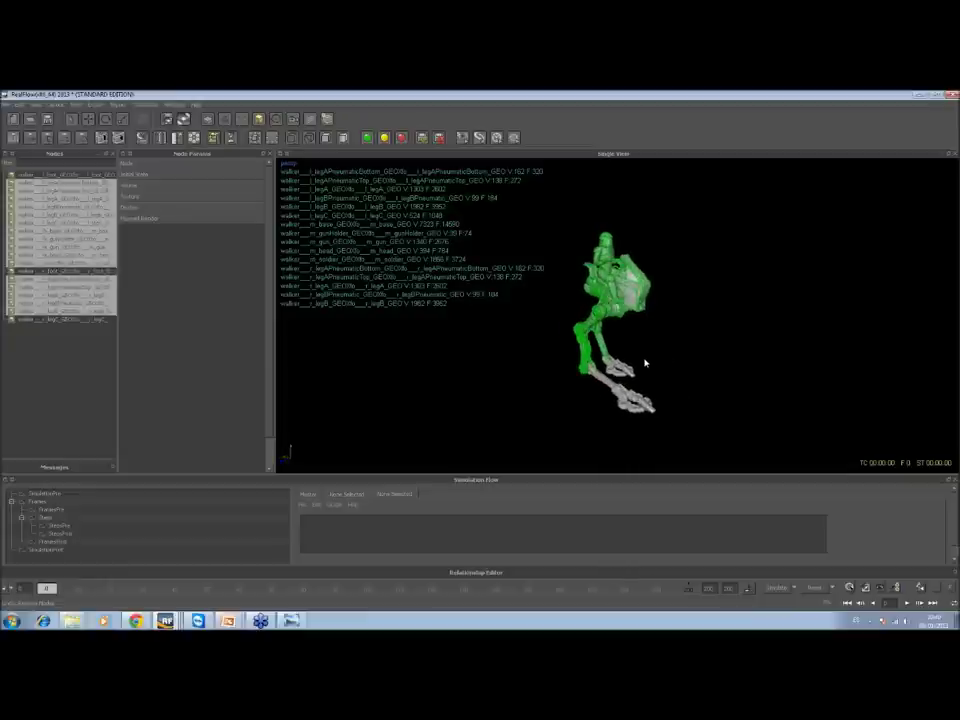
Duplicate l_foot_GEO, move the copy right of the model, and return to frame 1
left_click(638, 384)
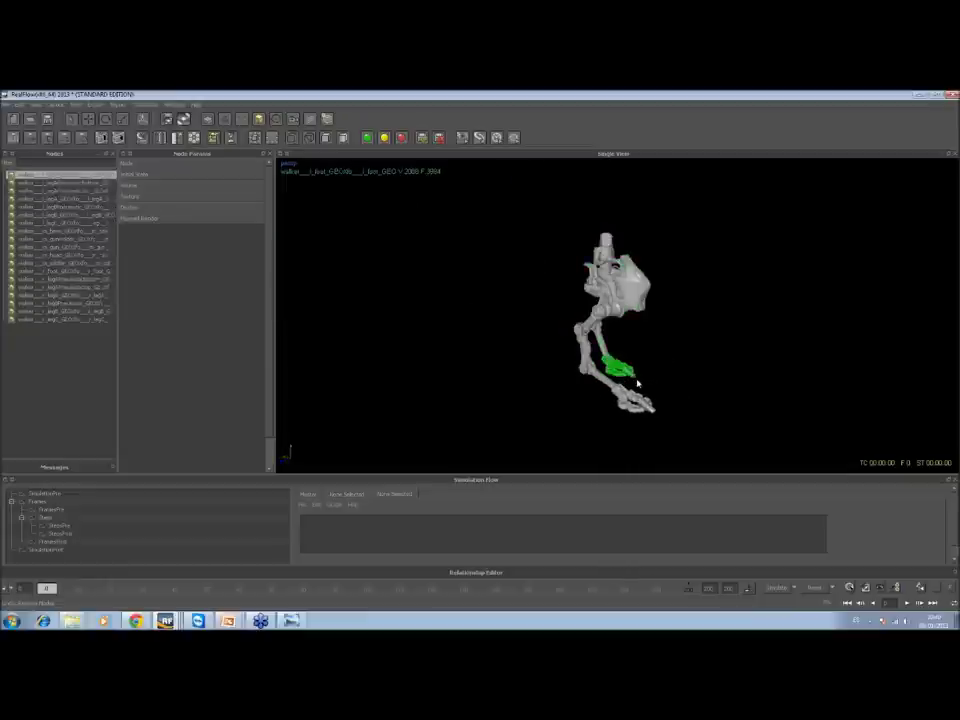
key("ctrl+d")
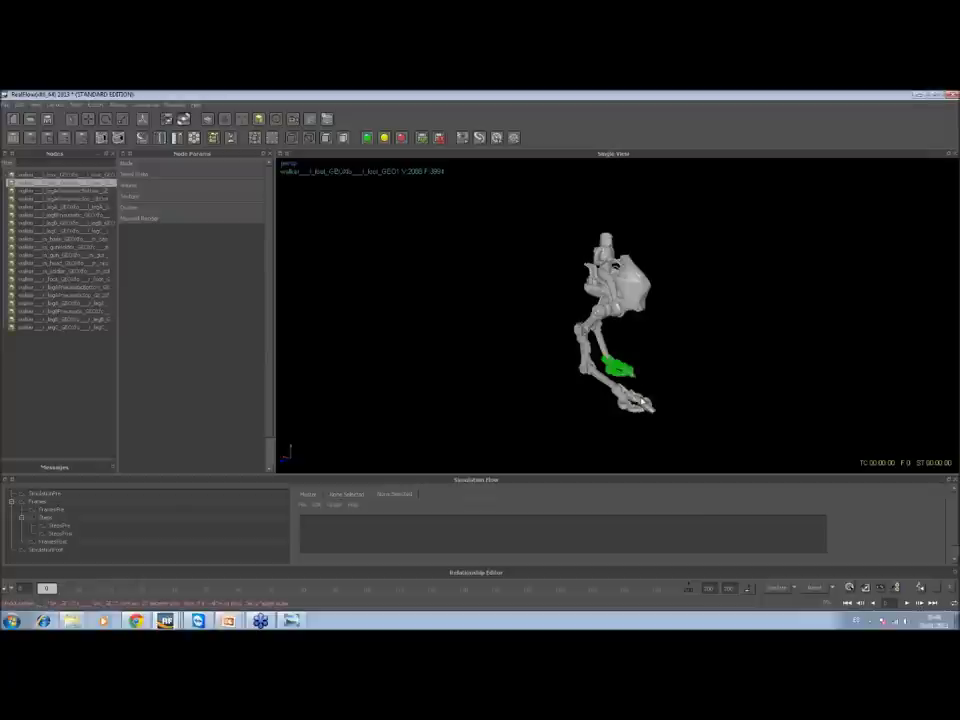
left_click_drag(468, 371, 553, 345)
mouse_move(47, 588)
left_mouse_down()
mouse_move(105, 588)
mouse_move(50, 588)
left_mouse_up()
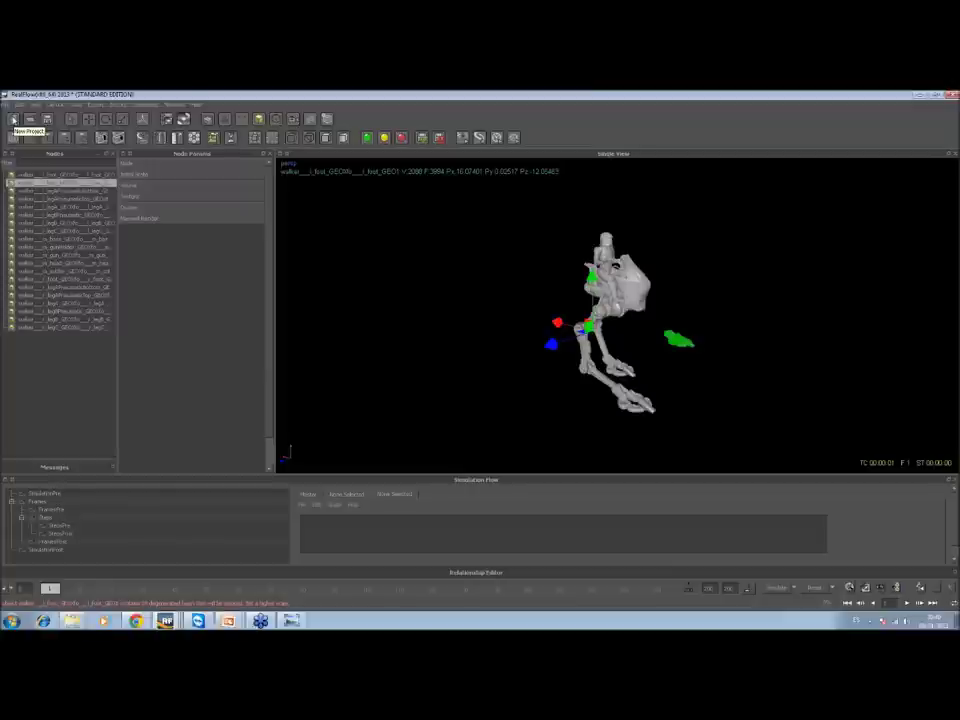
Start a new project without saving the walker scene and close Project Management
left_click(13, 119)
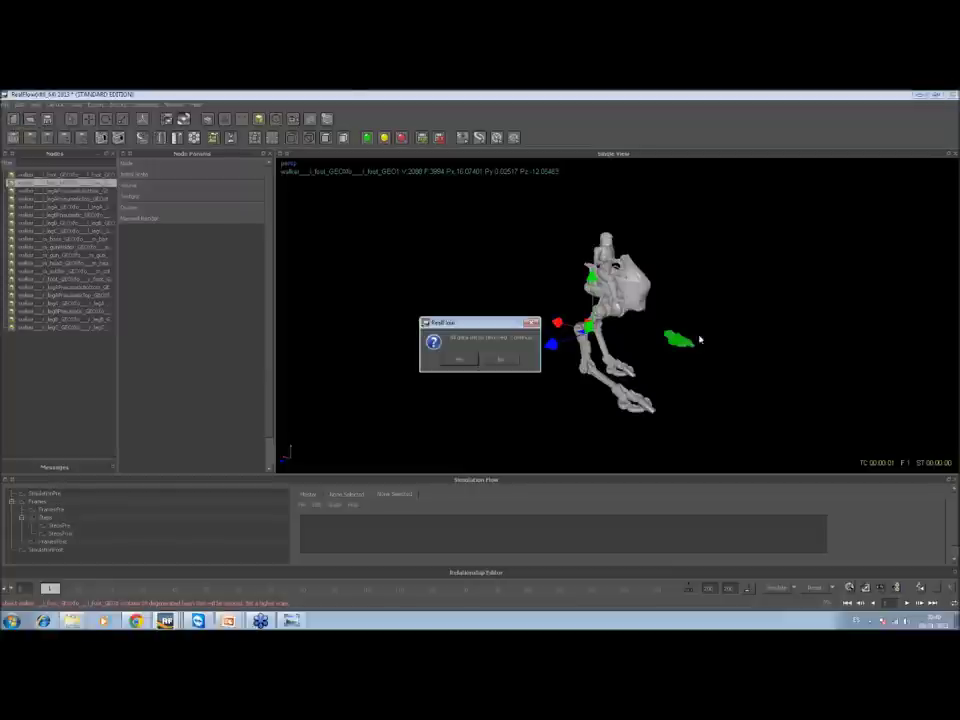
left_click(458, 357)
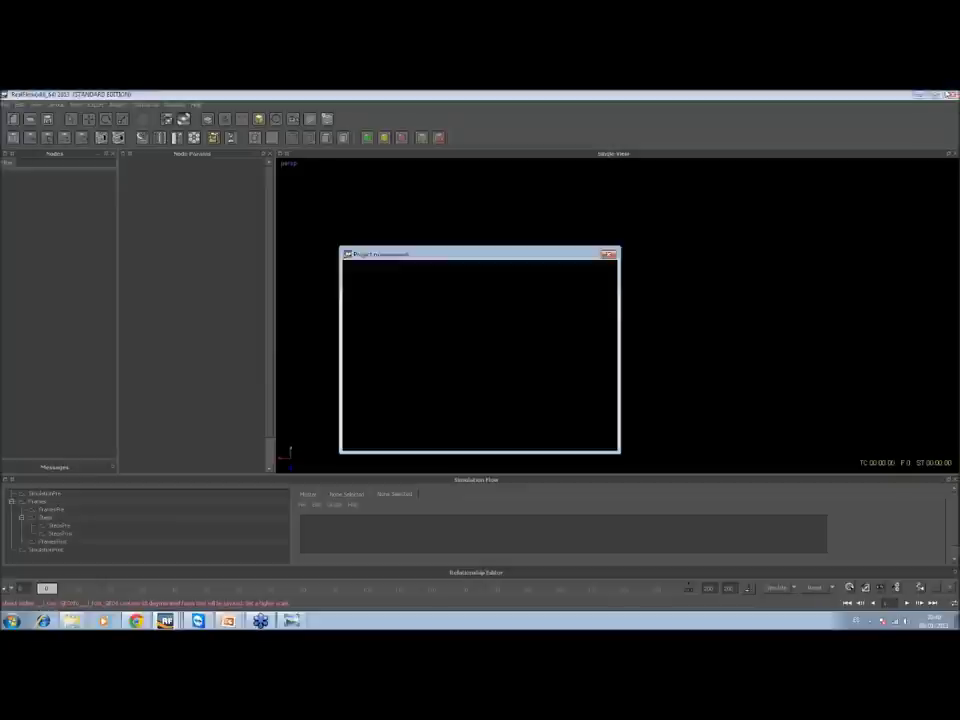
key("Return")
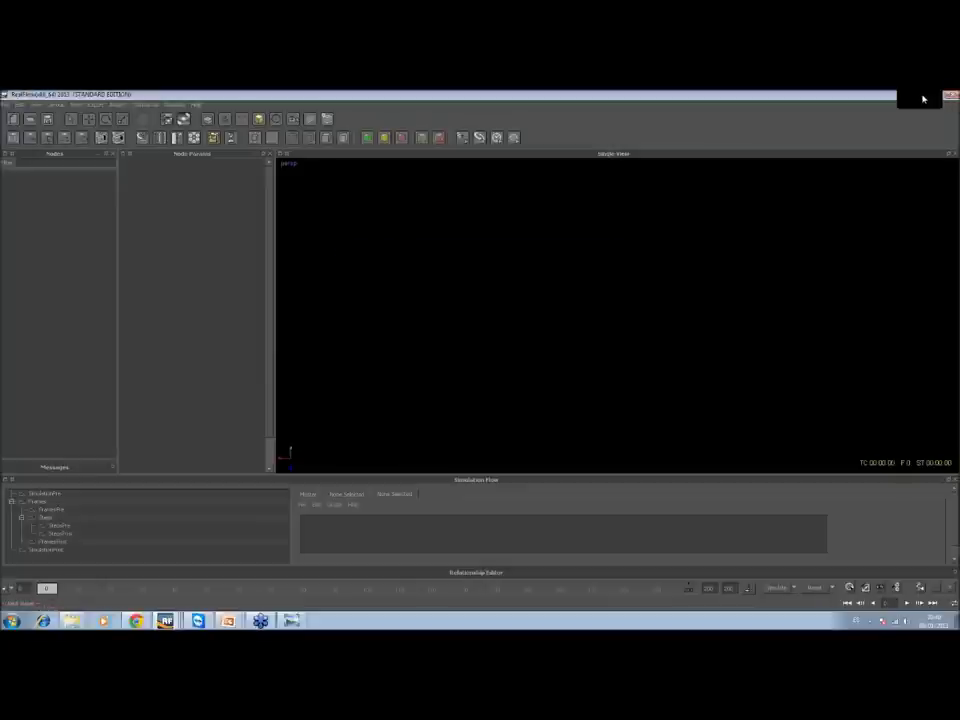
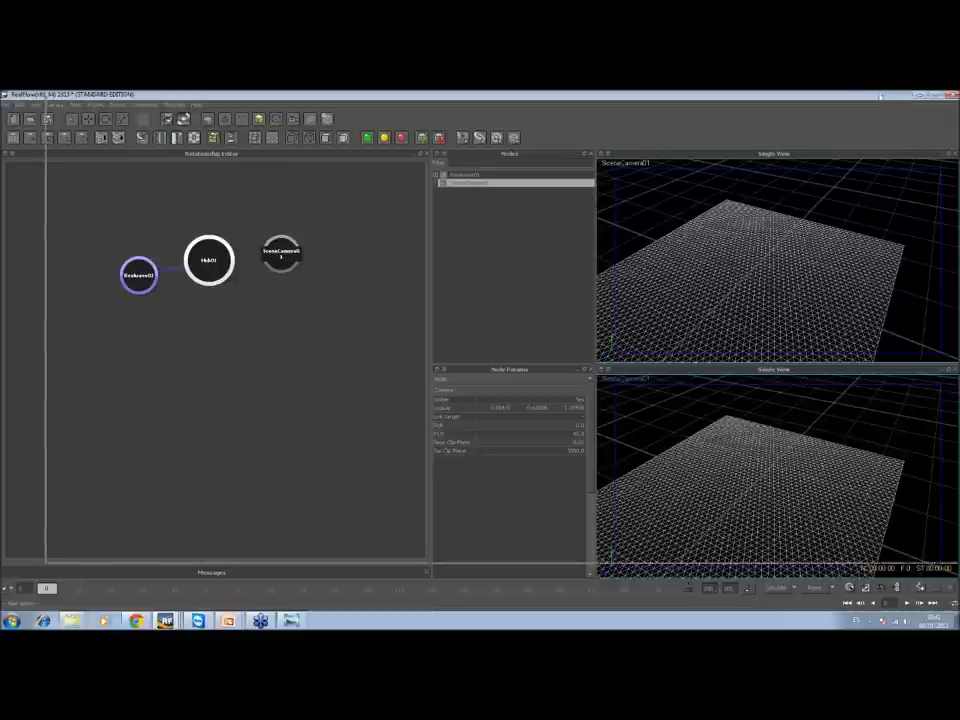
Restore the window to floating size and orbit the view back to frame the RealWave plane
double_click(853, 100)
left_click_drag(910, 160, 718, 345, "alt")
right_click_drag(718, 345, 754, 369, "alt")
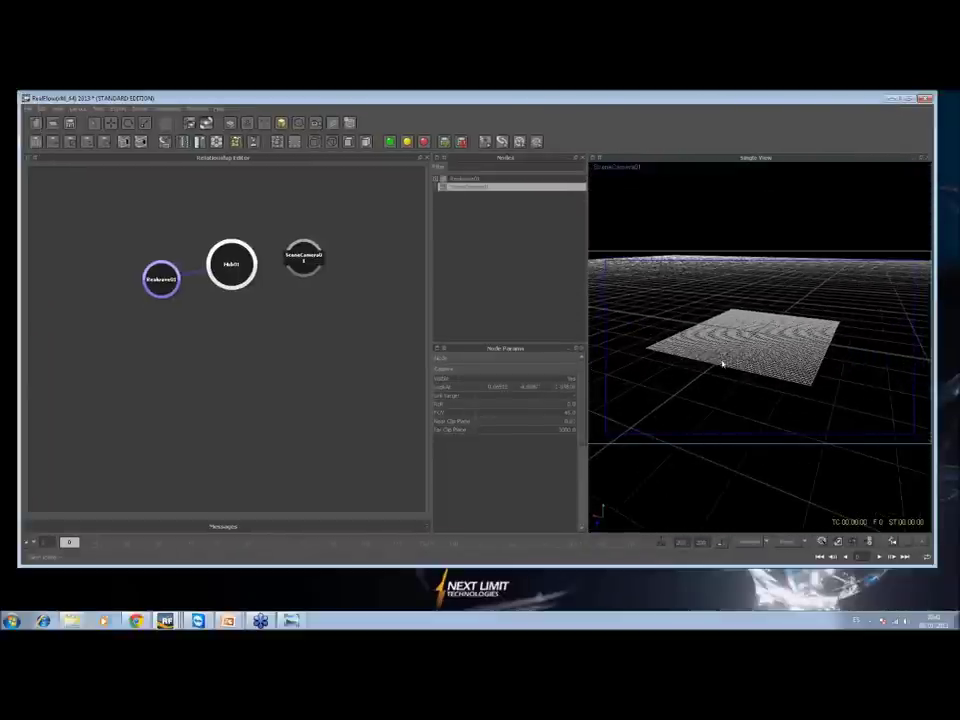
Add a Statistical Spectrum wave daemon to Realwave01, accepting the surface reset
left_click(459, 179)
right_click(459, 181)
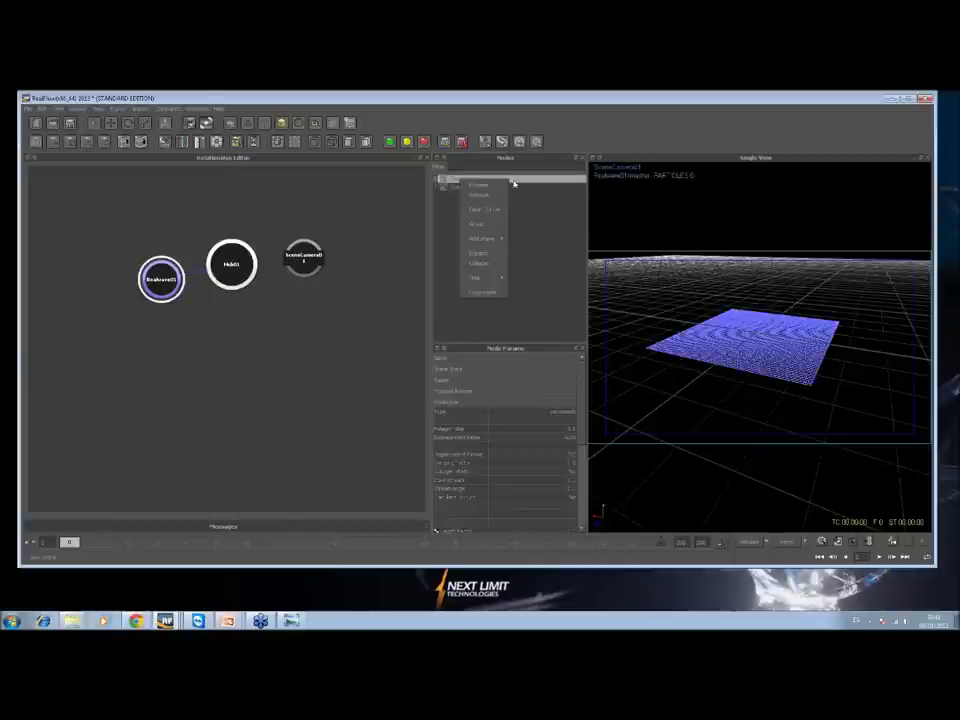
left_click(544, 307)
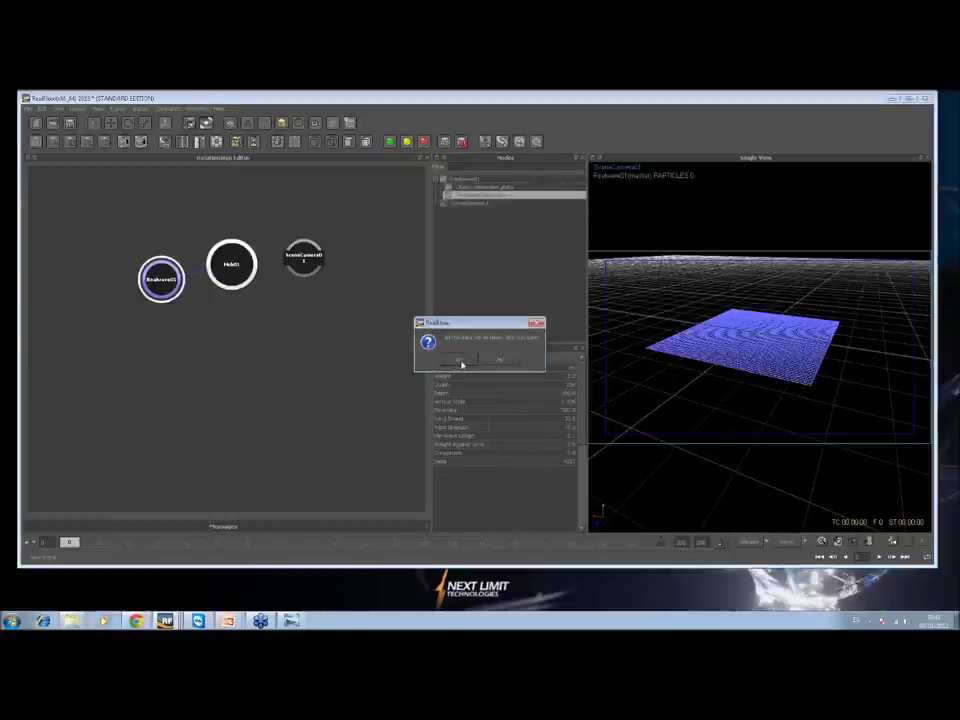
key("Return")
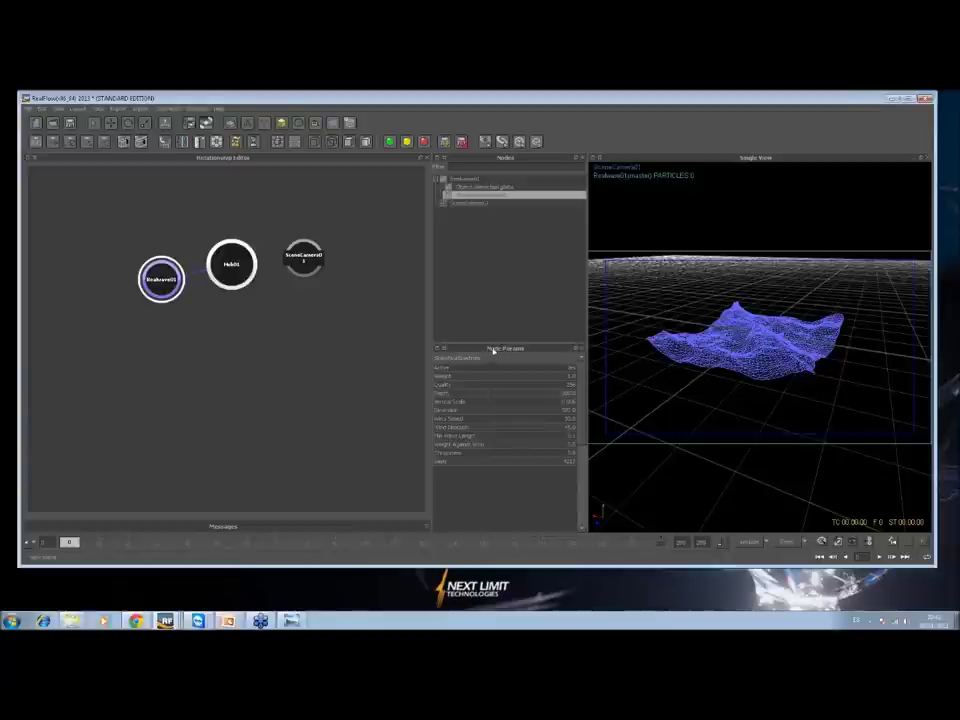
key("Up")
key("Up")
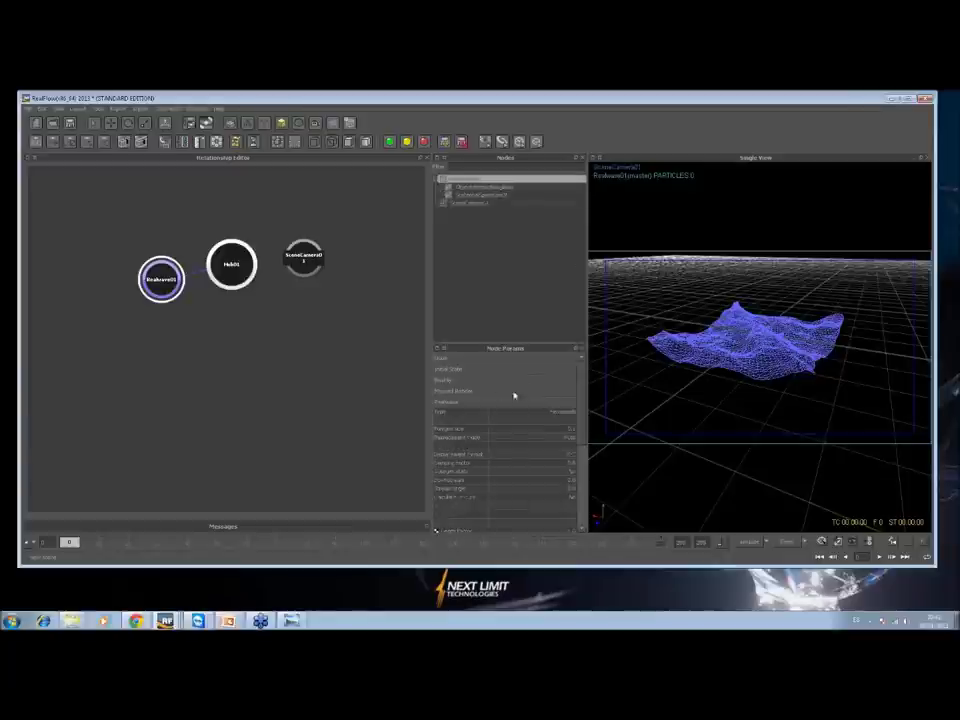
left_click(910, 99)
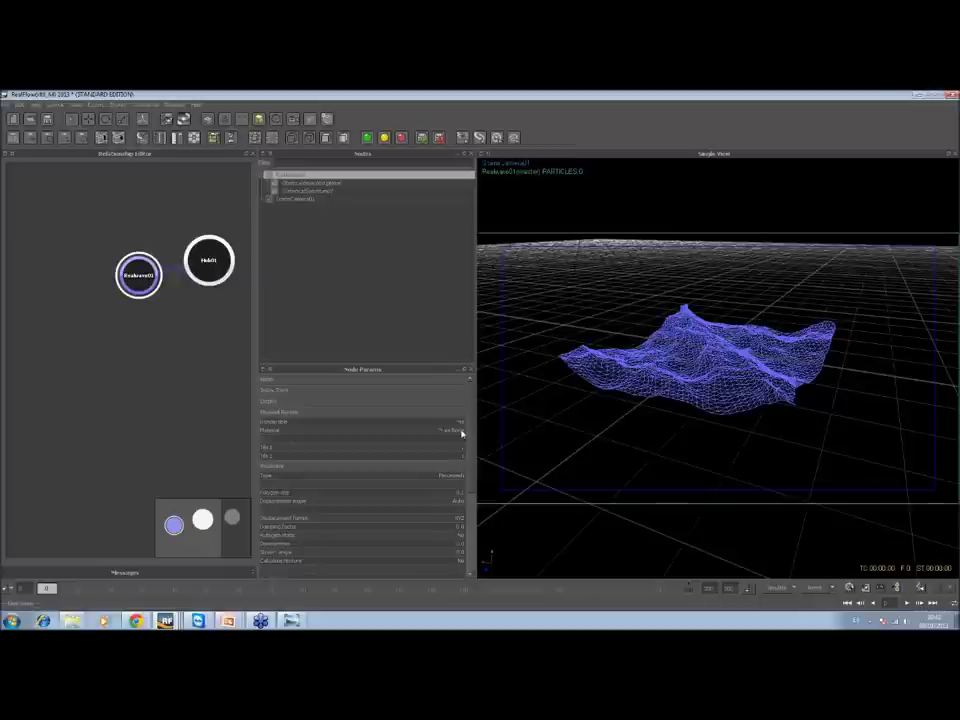
Pick a preset Maxwell material for Realwave01 from the Material list
left_click(459, 431)
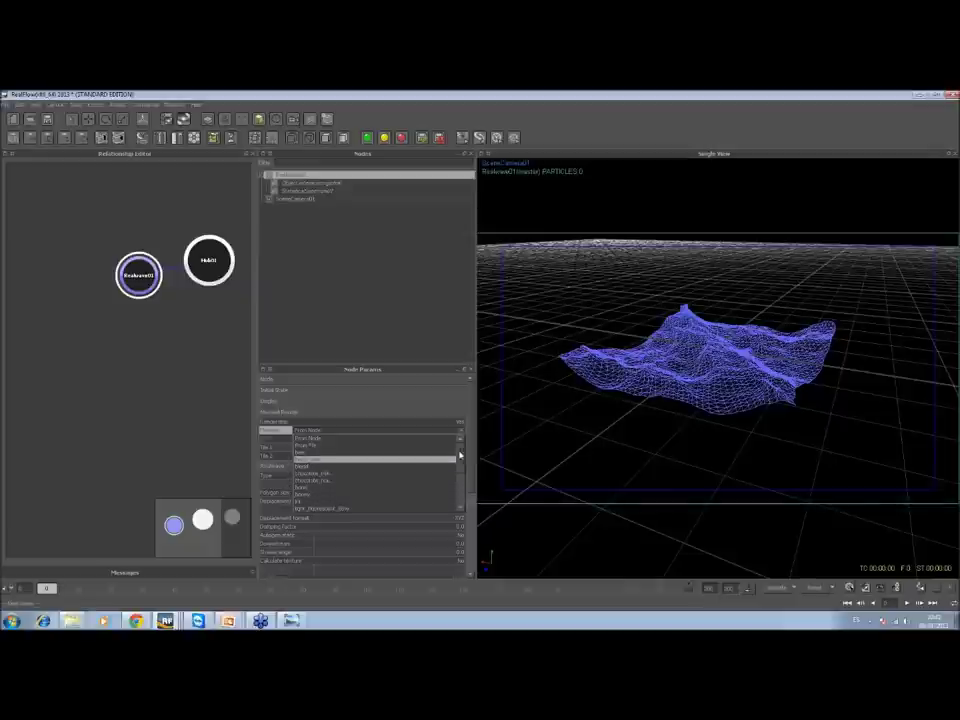
left_click_drag(455, 456, 458, 488)
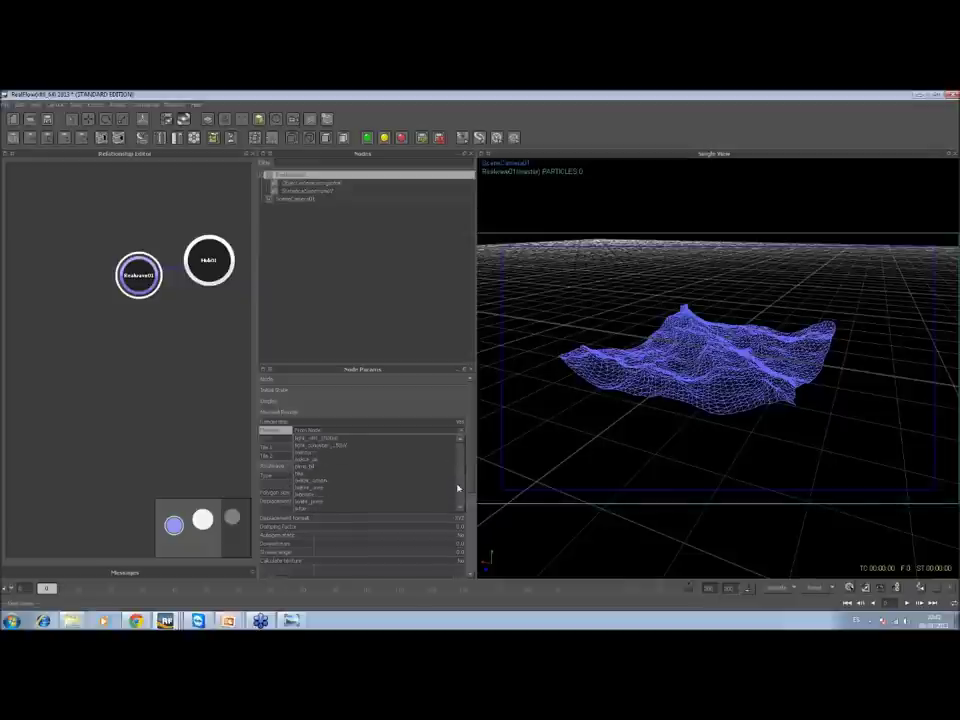
left_click(314, 482)
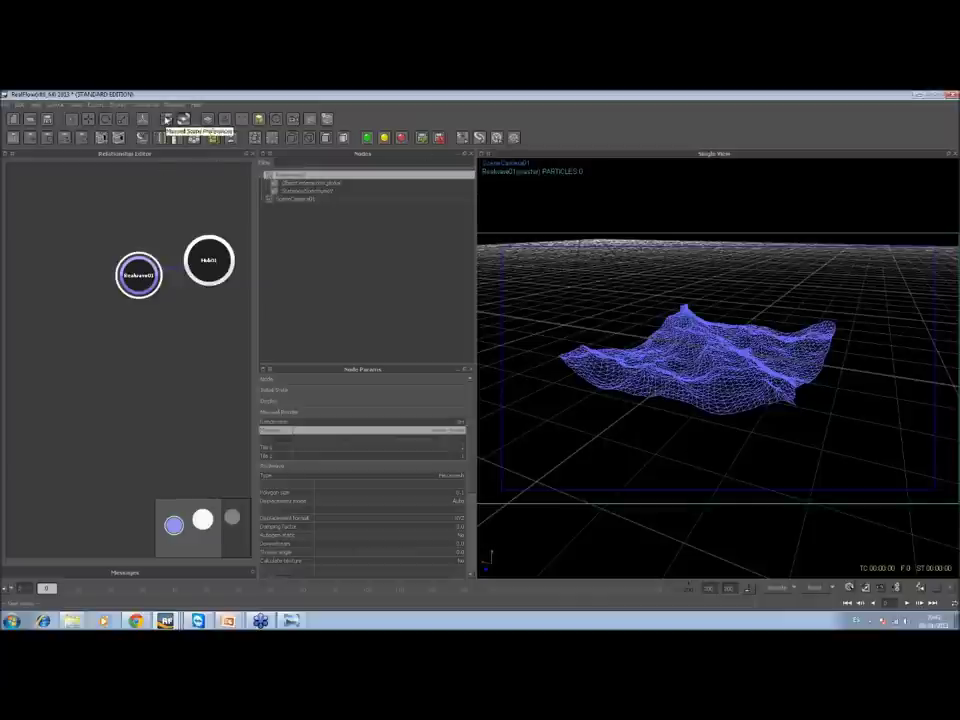
left_click(183, 118)
Set the Dawn–Dusk sky light time and motion blur in Maxwell Scene Preferences, then confirm
left_click_drag(452, 285, 230, 261)
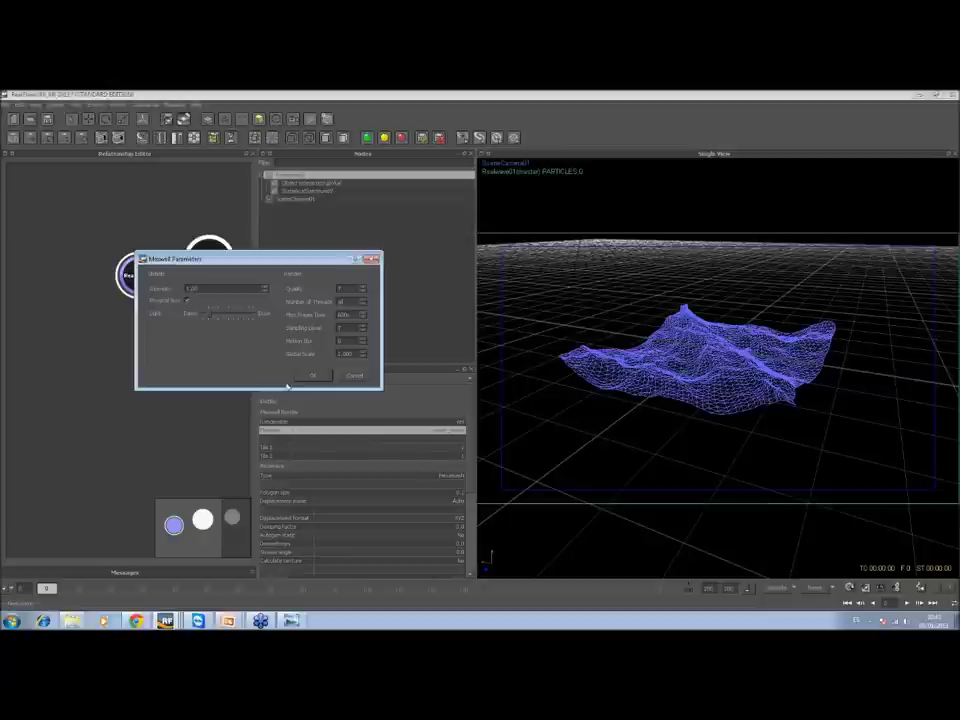
mouse_move(208, 317)
left_mouse_down()
mouse_move(189, 317)
mouse_move(253, 317)
mouse_move(212, 317)
left_mouse_up()
left_click(340, 340)
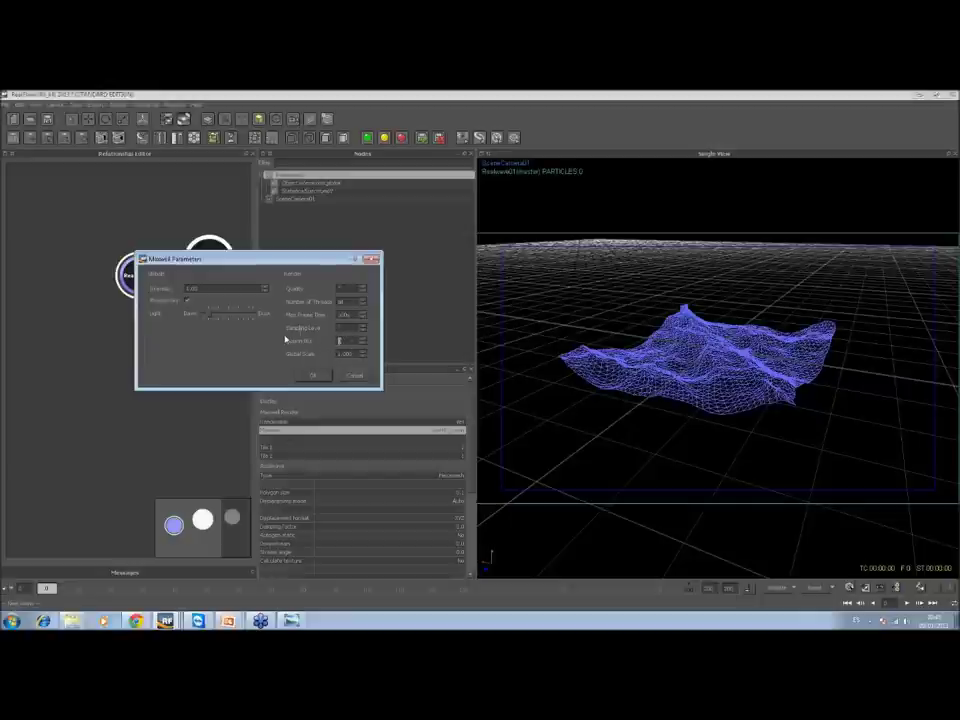
key("Tab")
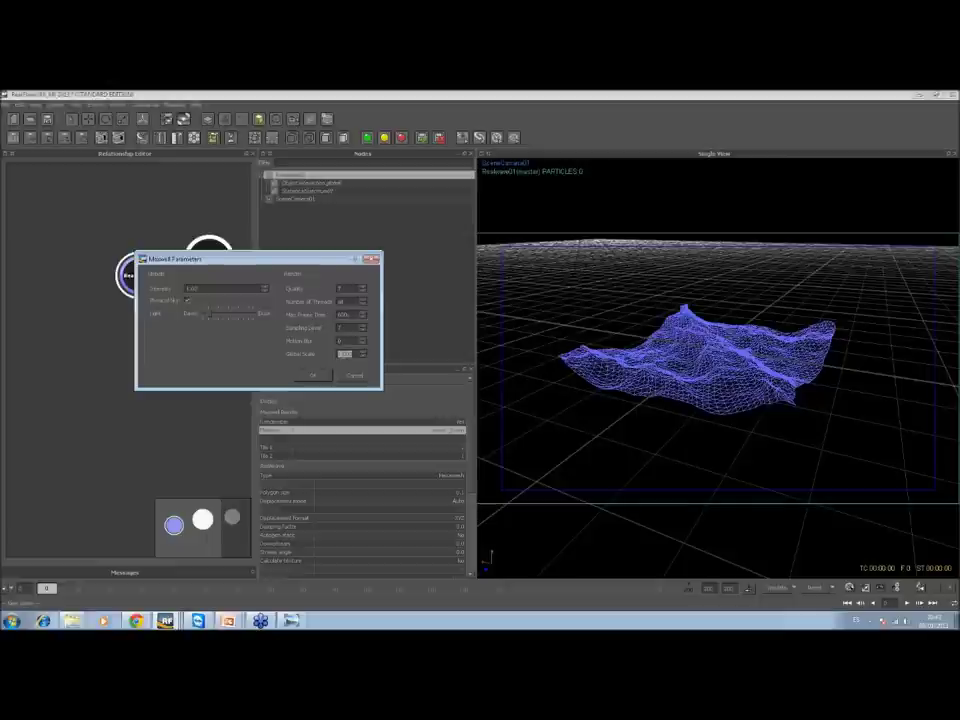
left_click(303, 378)
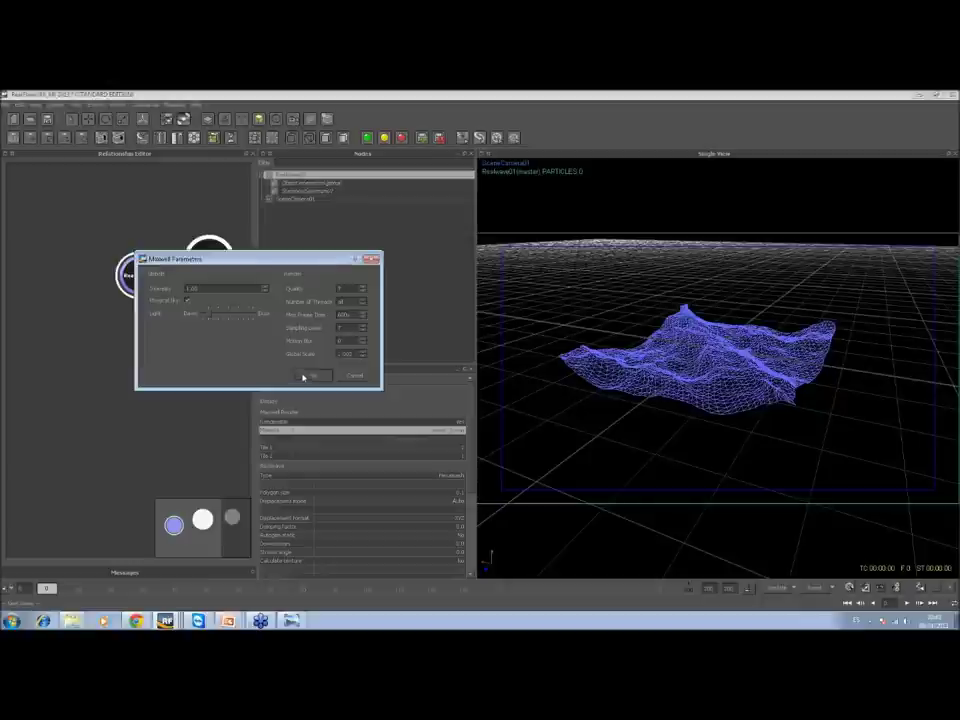
left_click(306, 375)
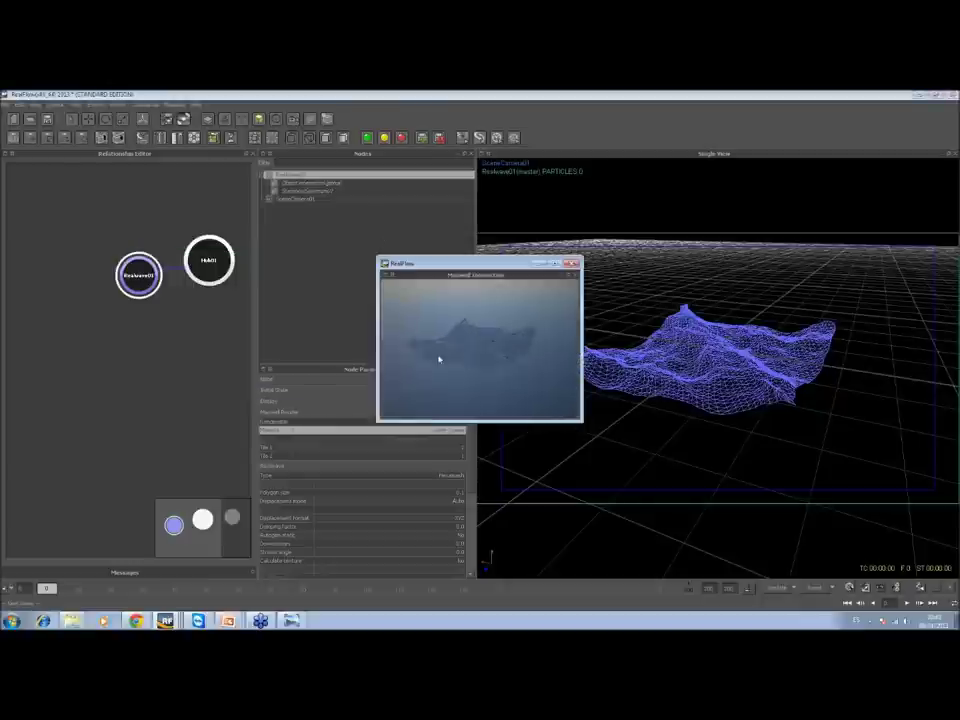
Enlarge the interactive preview and orbit the camera closer to the waves
left_click_drag(378, 423, 139, 468)
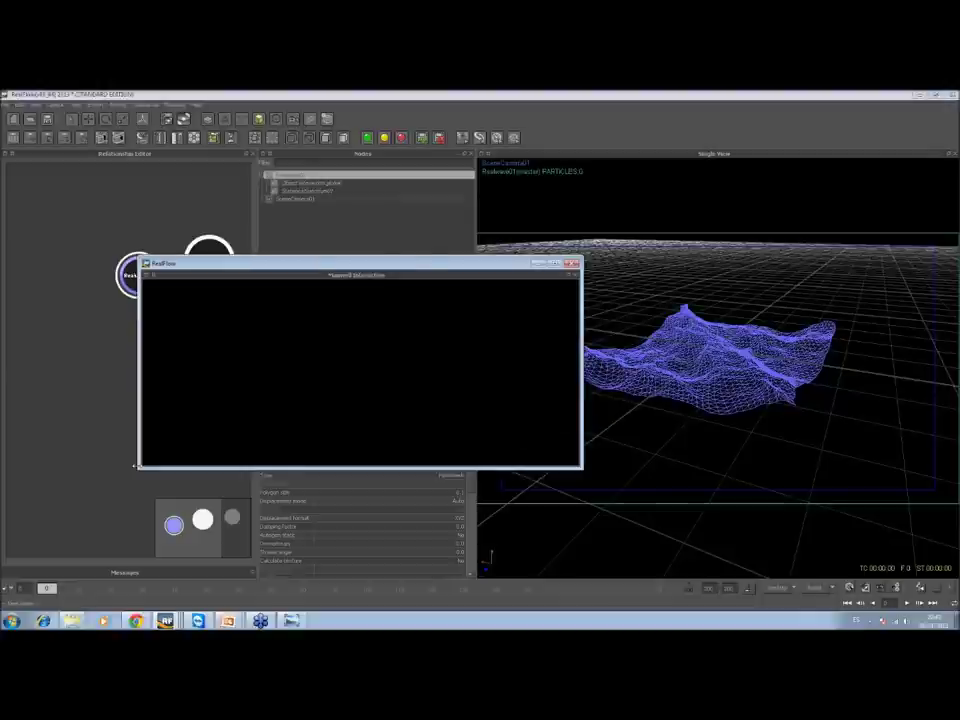
mouse_move(389, 380)
left_mouse_down()
mouse_move(371, 392)
mouse_move(371, 407)
mouse_move(338, 392)
mouse_move(397, 393)
left_mouse_up()
scroll(397, 393, "down", 3)
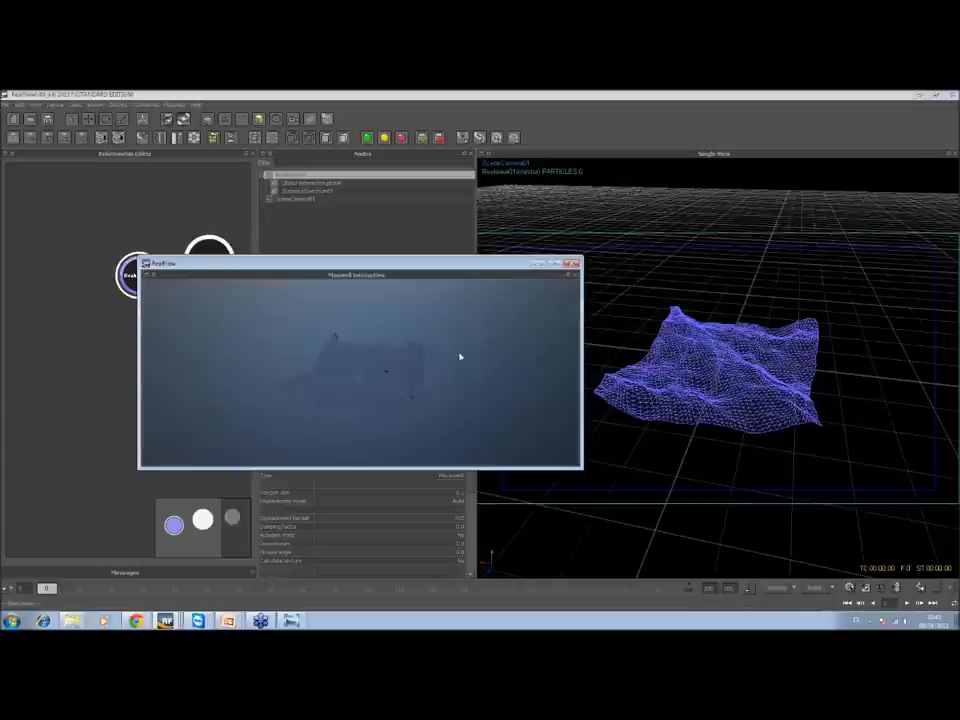
left_click(573, 263)
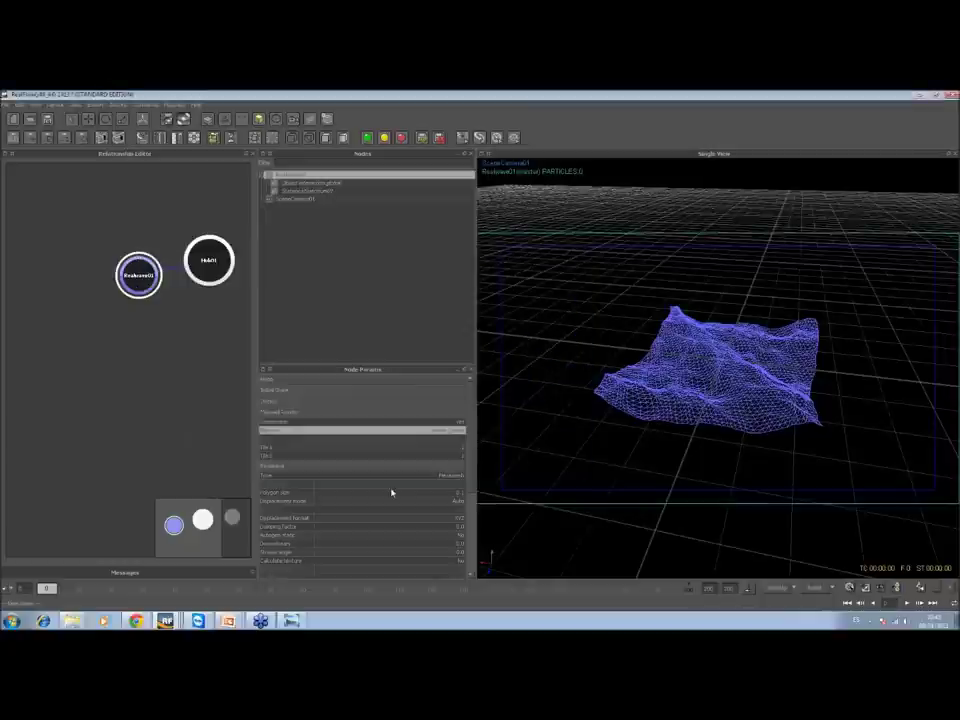
Set the material tiling to 10 and preview the waves from a low grazing camera angle
left_click(449, 455)
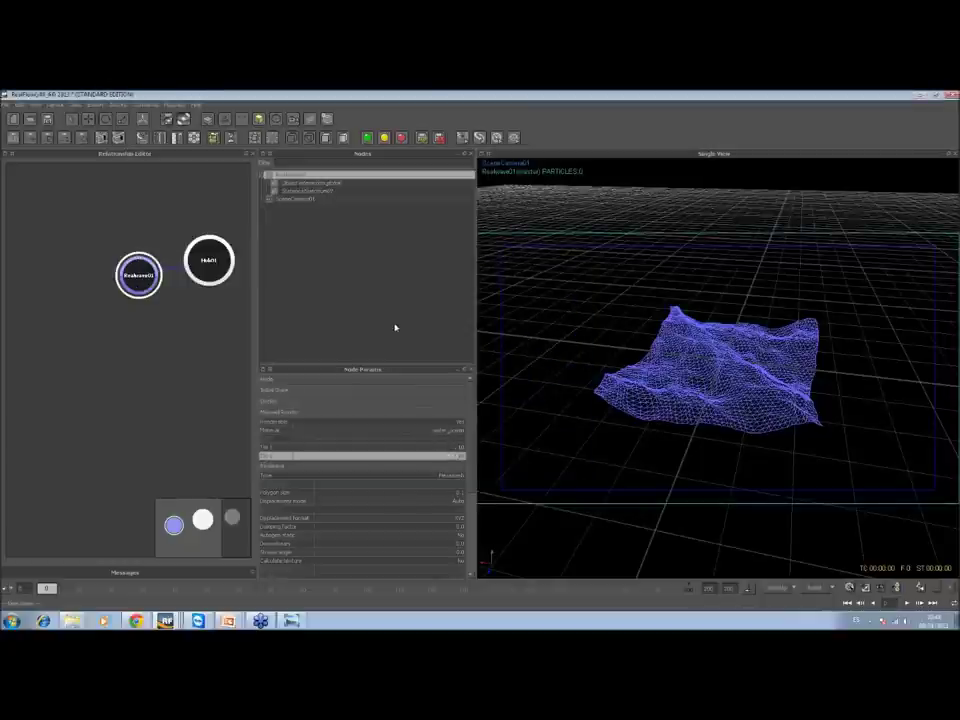
key("ctrl+shift+m")
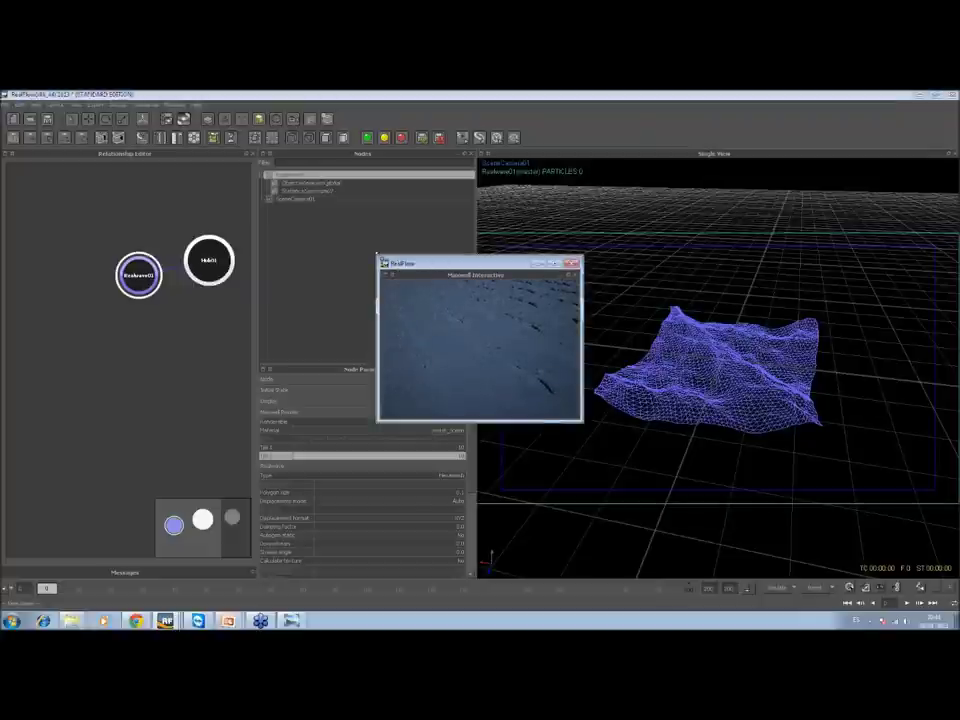
left_click_drag(378, 257, 122, 166)
left_click_drag(338, 315, 330, 366)
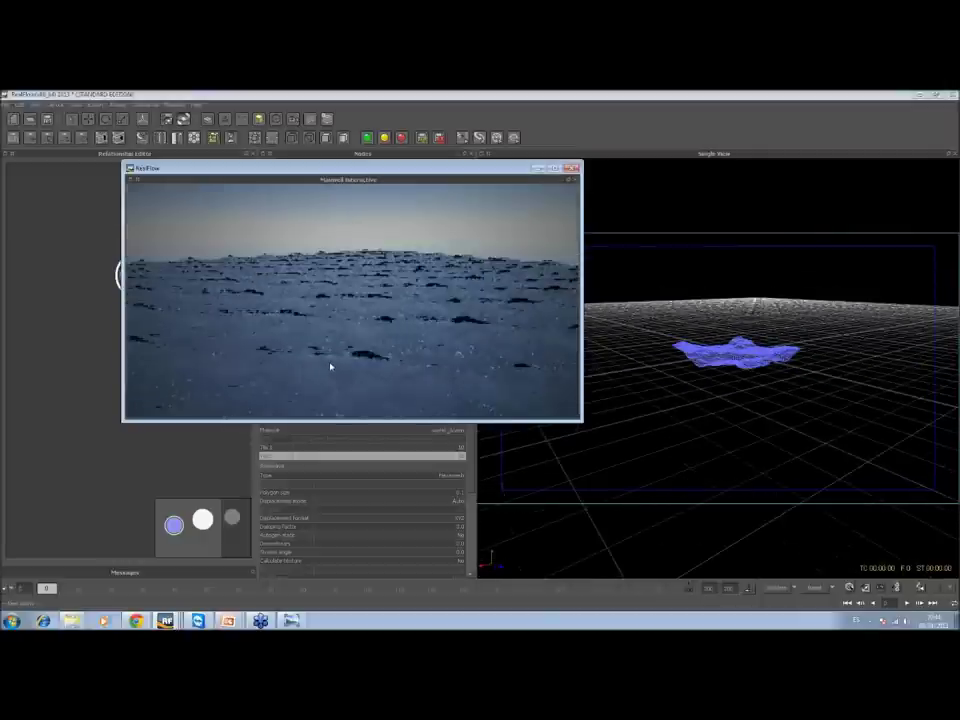
left_click(571, 168)
Add a plane, shrink it in Z and X (0.256), and lower it to Py -5.08968
left_click(270, 118)
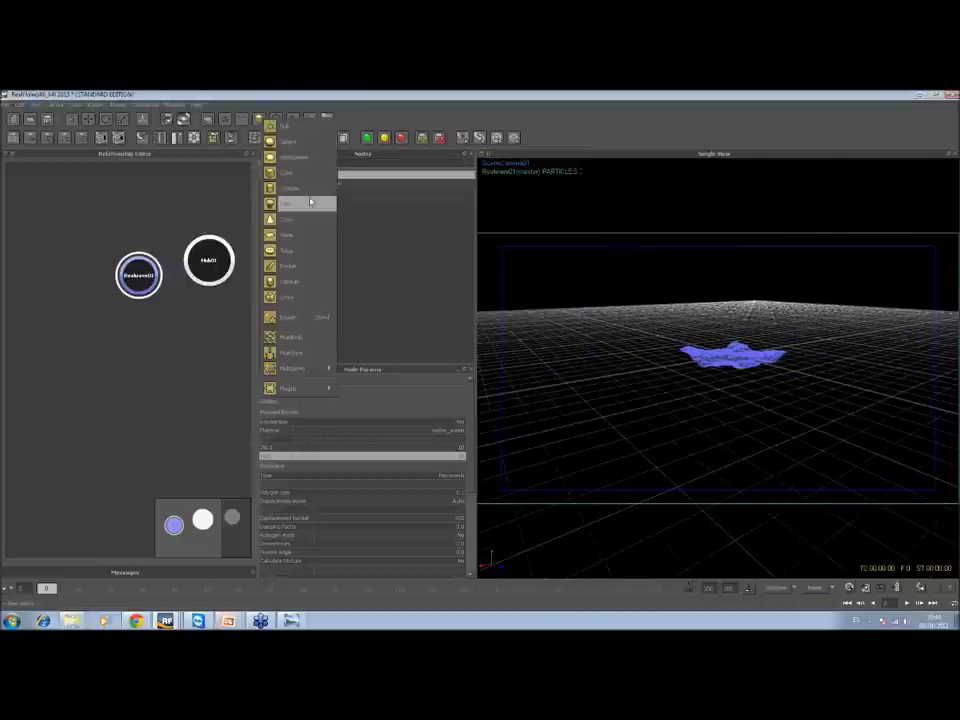
left_click(308, 236)
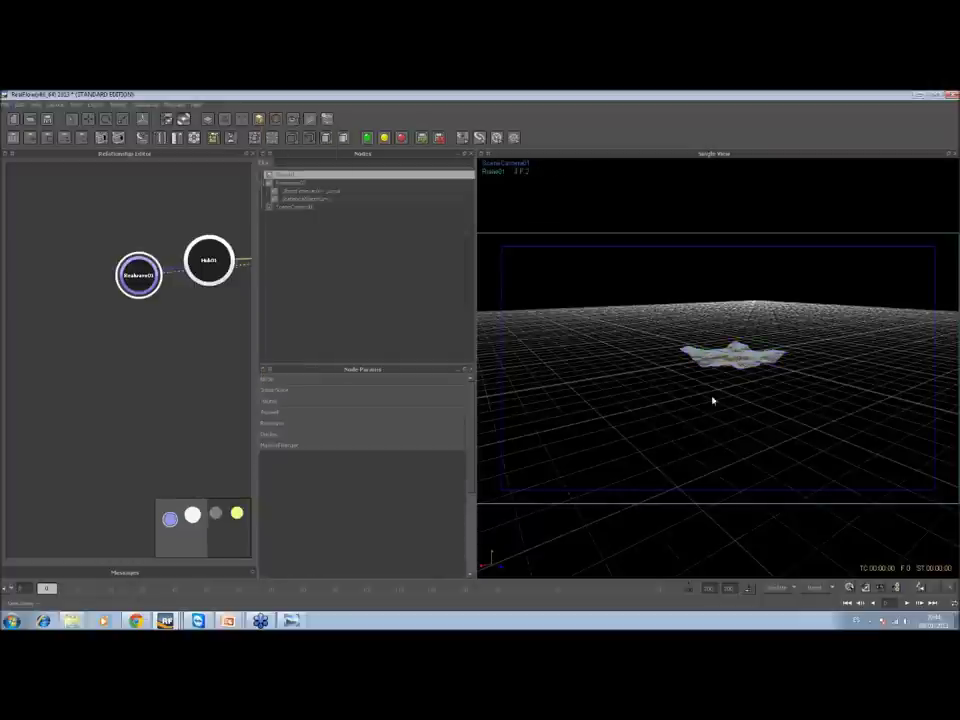
left_click_drag(765, 371, 788, 380)
left_click_drag(692, 364, 672, 330)
key("w")
left_click_drag(733, 335, 733, 415)
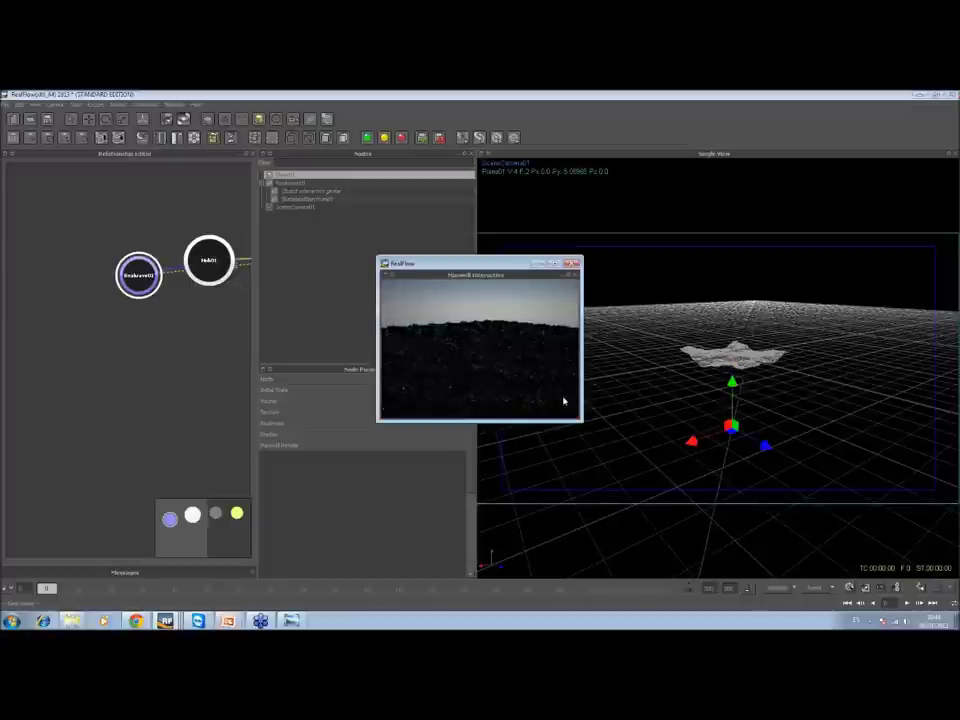
Enlarge the Maxwell preview and tilt the camera toward the horizon to check the render
left_click_drag(581, 420, 889, 589)
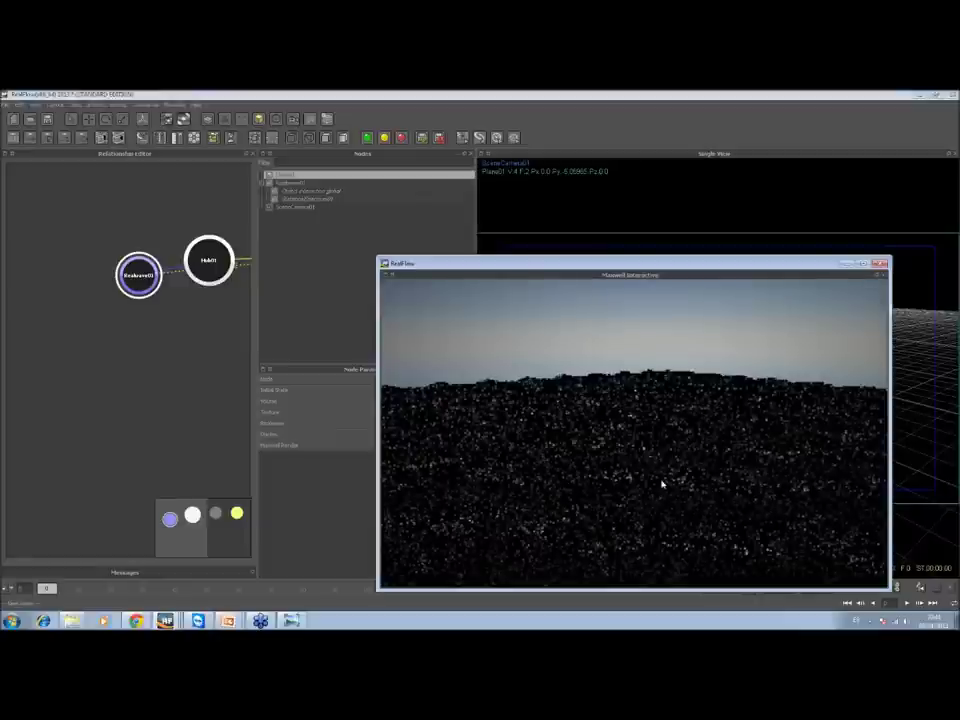
left_click_drag(662, 484, 646, 488)
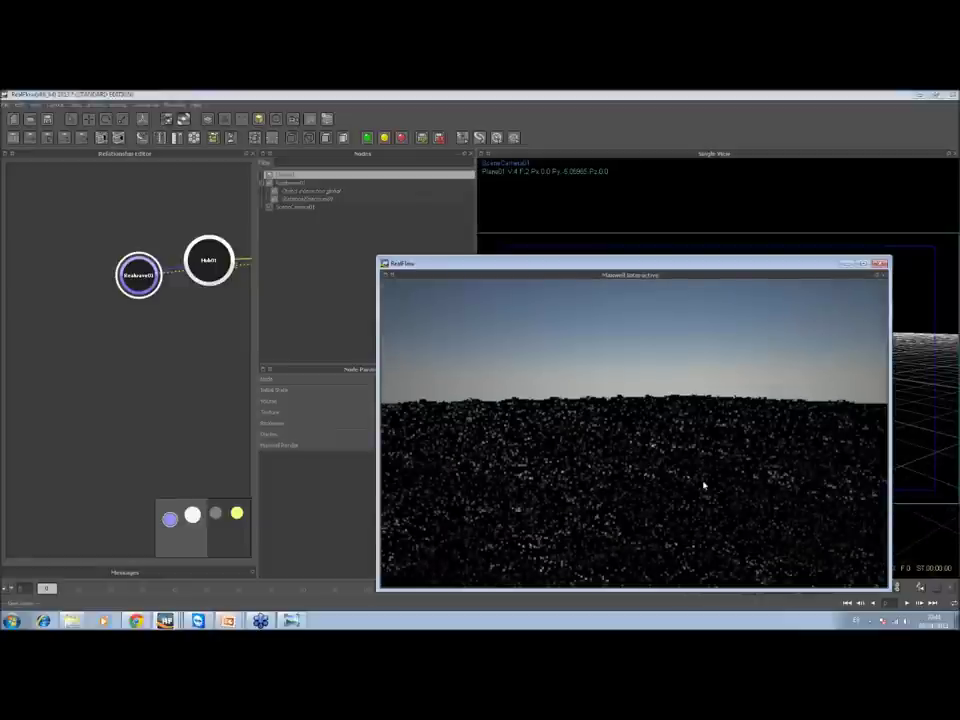
left_click_drag(540, 276, 456, 222)
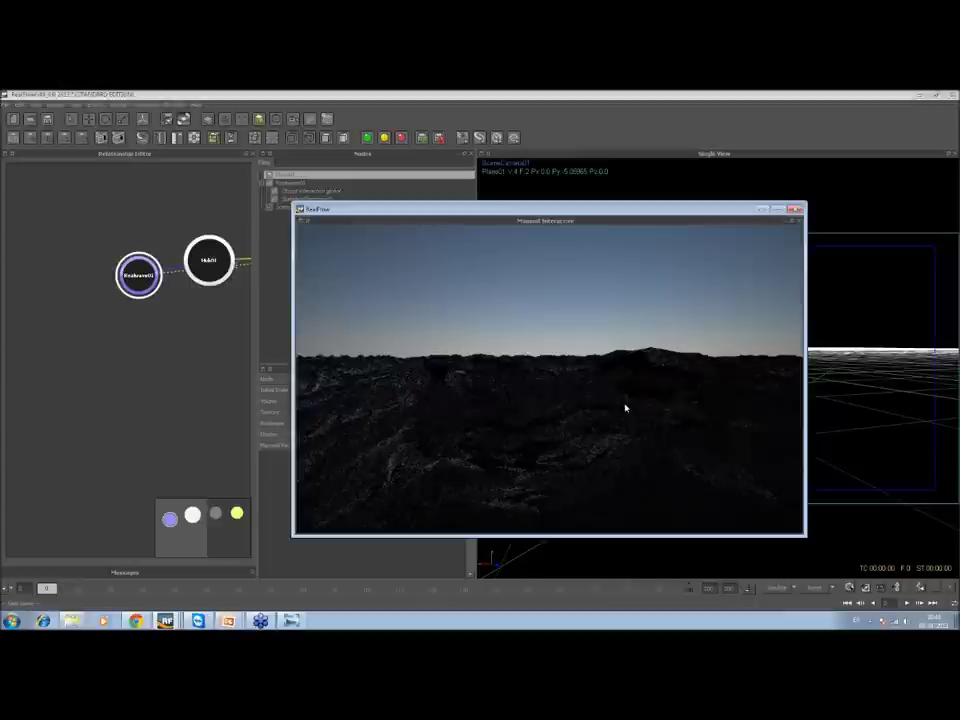
left_click(796, 209)
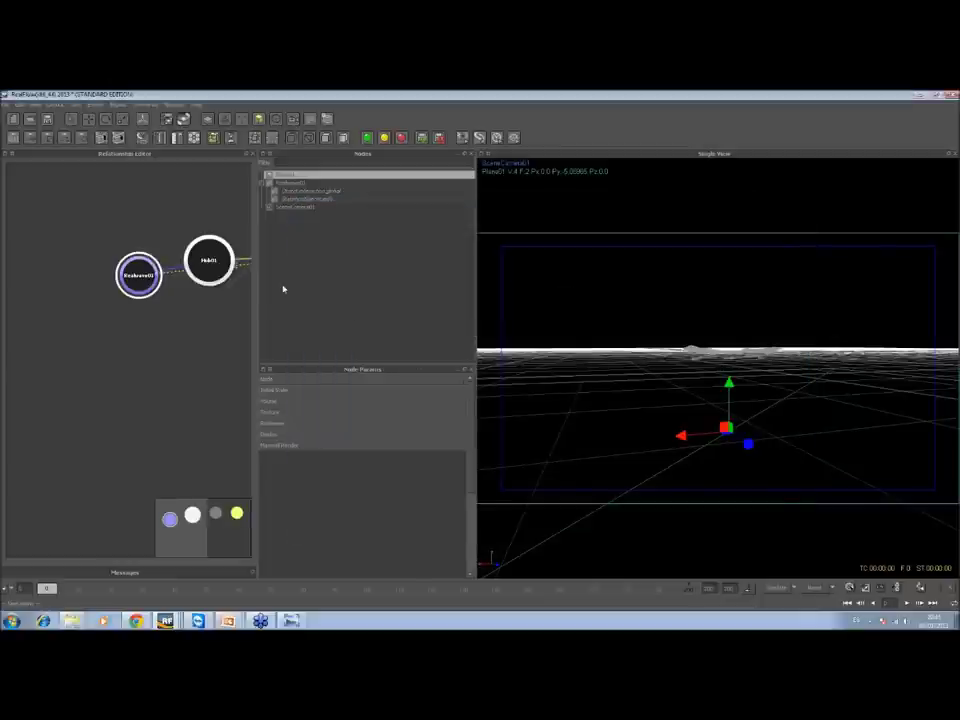
Delete Realwave01 and add a Circle emitter, tilted with the rotate tool
left_click(302, 186)
key("Delete")
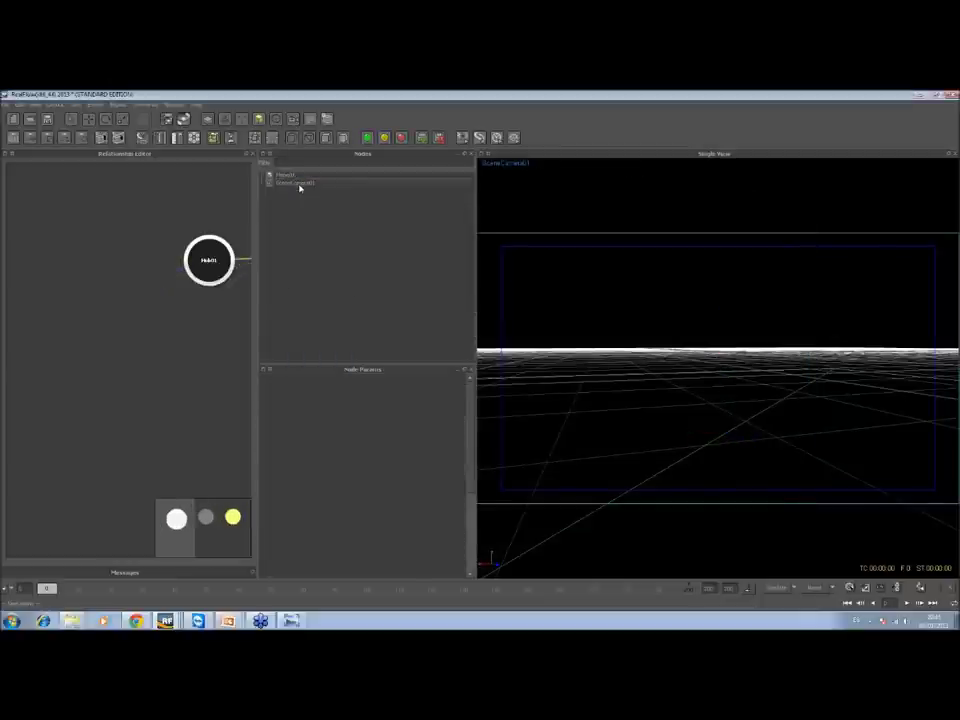
left_click(243, 122)
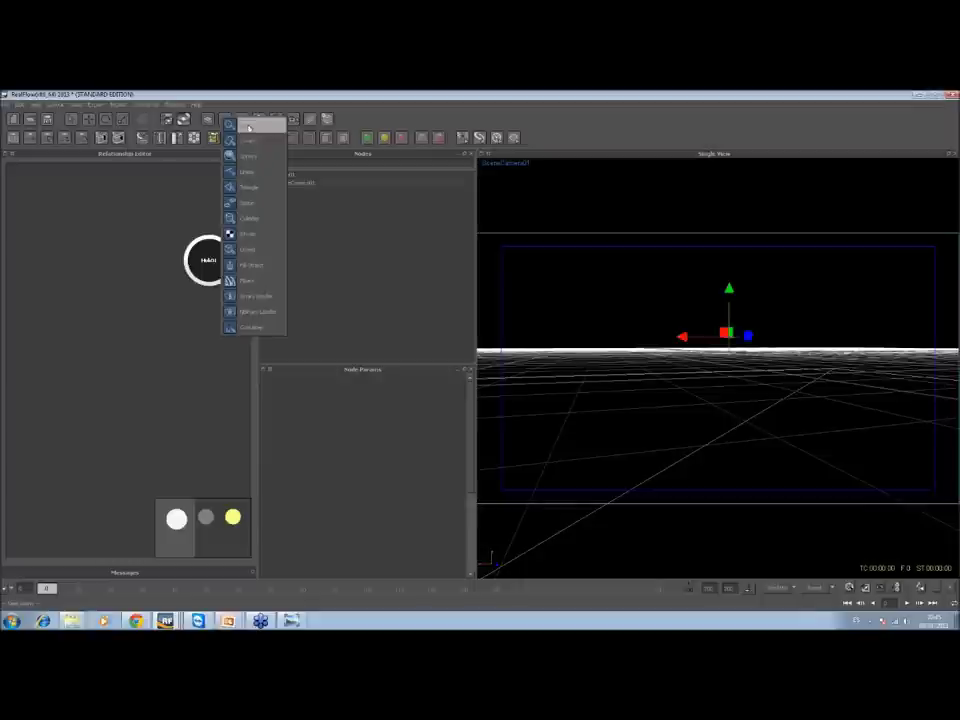
left_click(252, 123)
key("e")
left_click_drag(700, 302, 692, 326)
key("w")
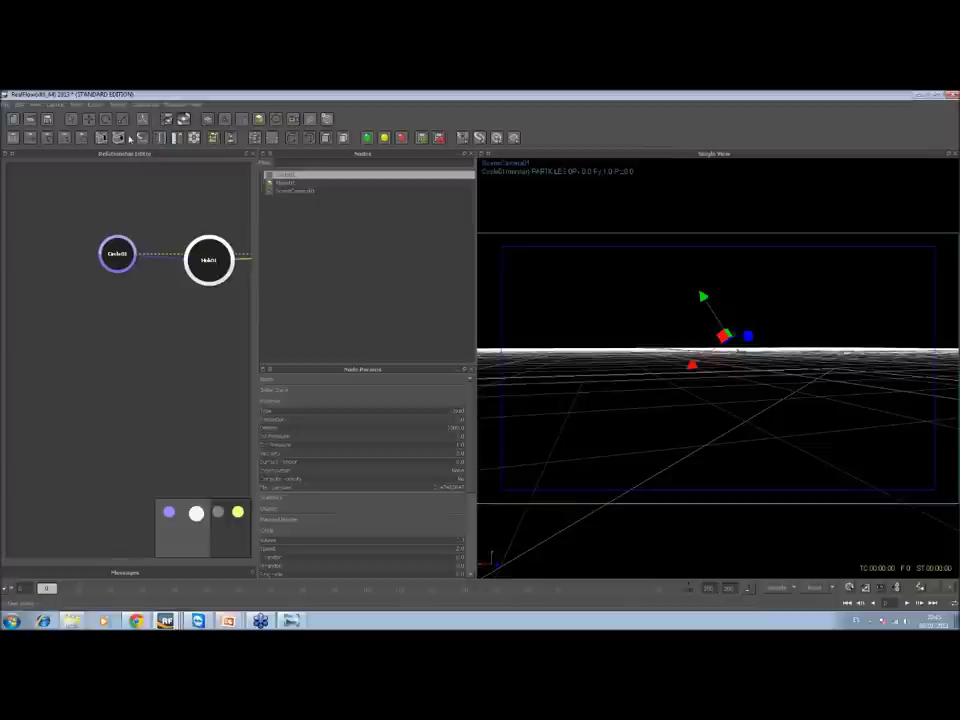
Simulate the emitter until its stream pools on the ground, then stop
left_click(97, 104)
left_click(116, 137)
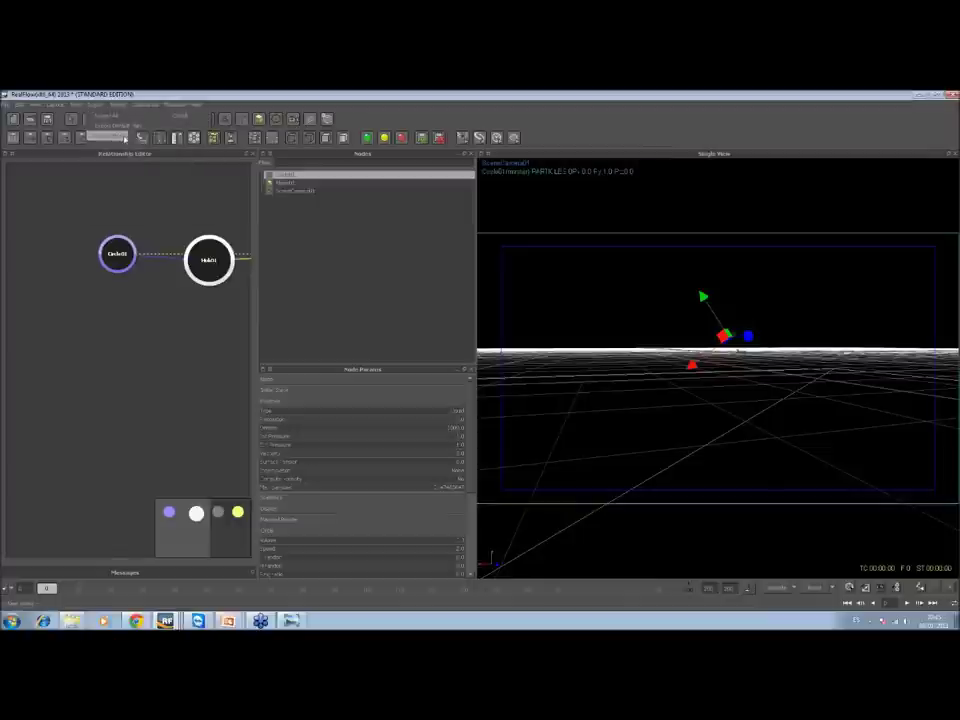
left_click(769, 593)
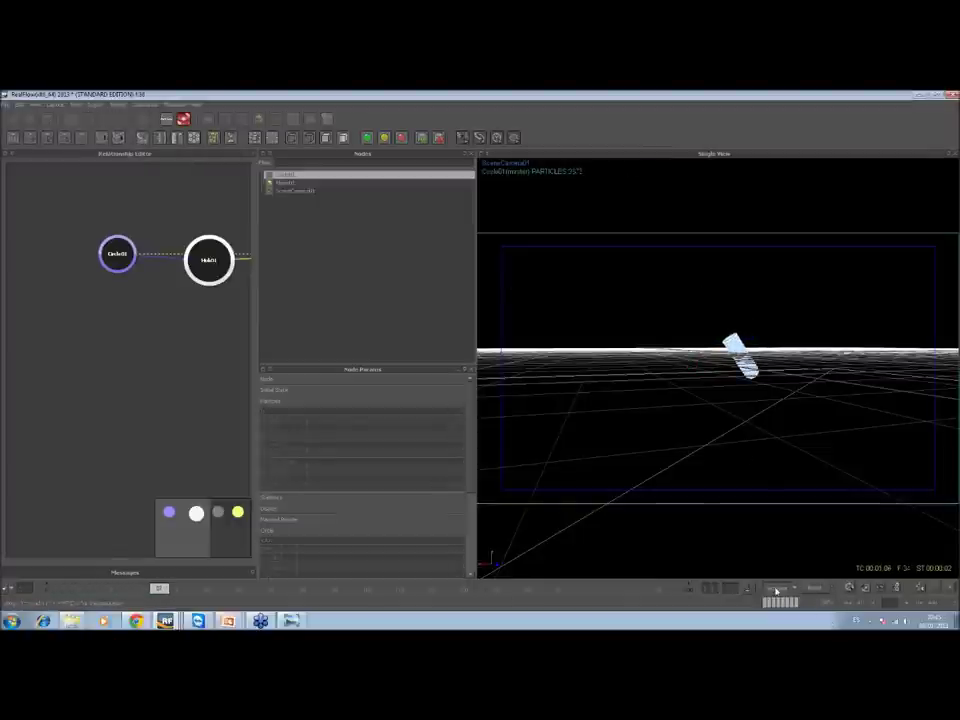
left_click_drag(209, 260, 91, 381)
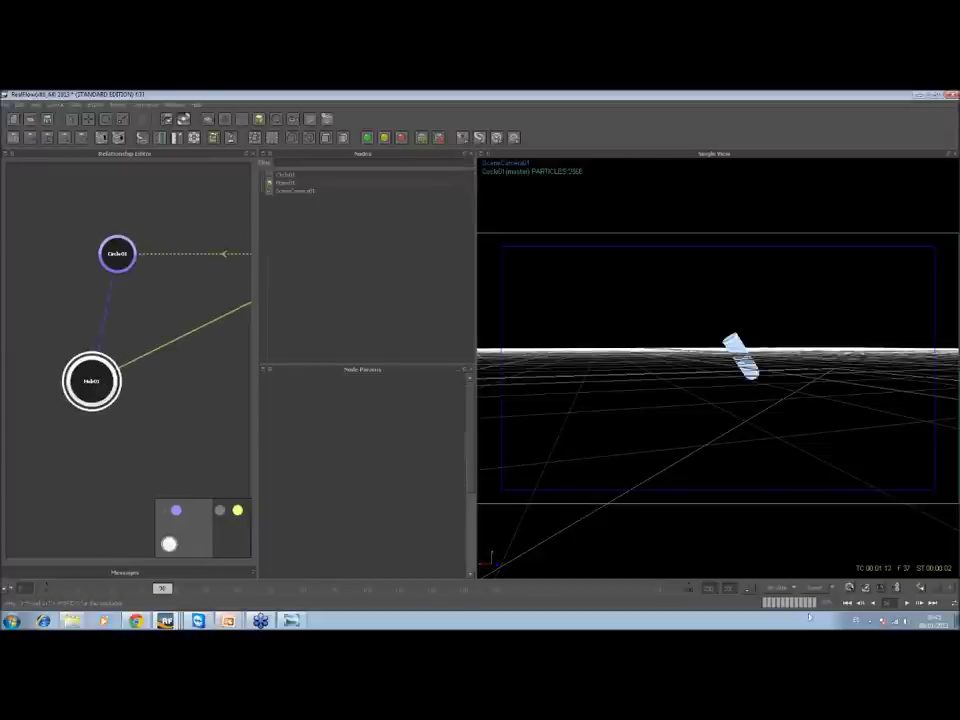
left_click(778, 589)
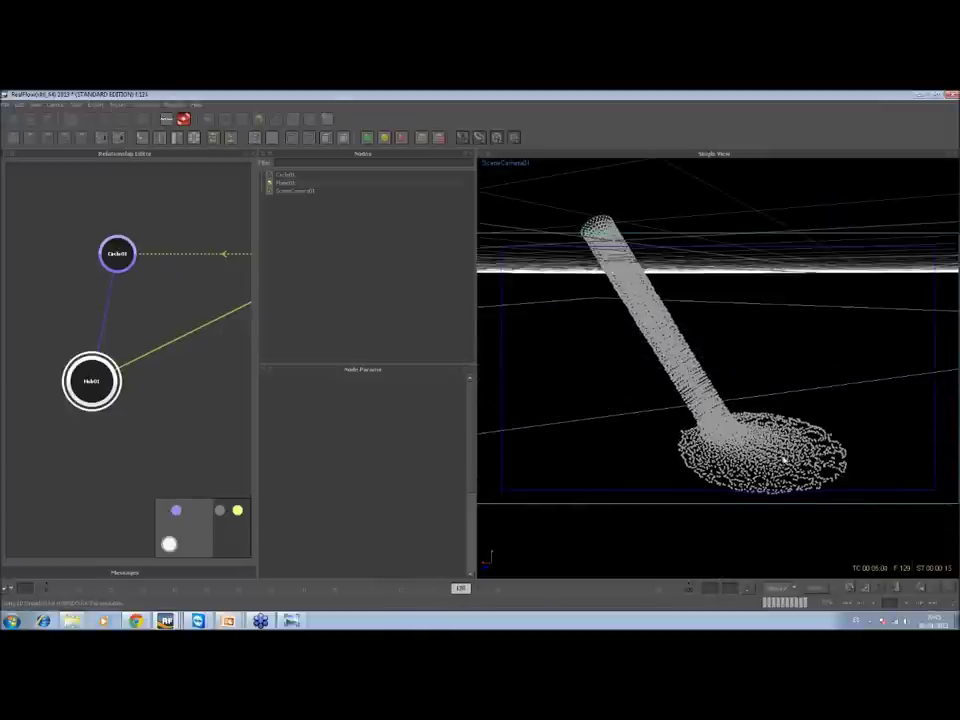
Create a ParticleMesh node for the Circle01 fluid
left_click(259, 120)
left_click(300, 124)
right_click(308, 187)
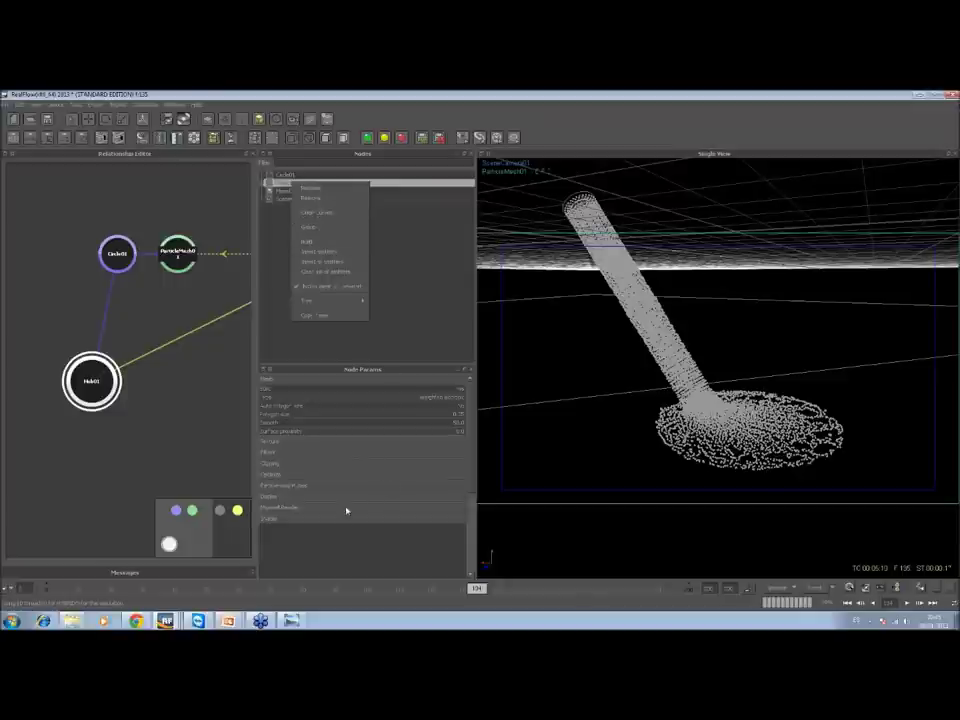
left_click(416, 508)
left_click(416, 508)
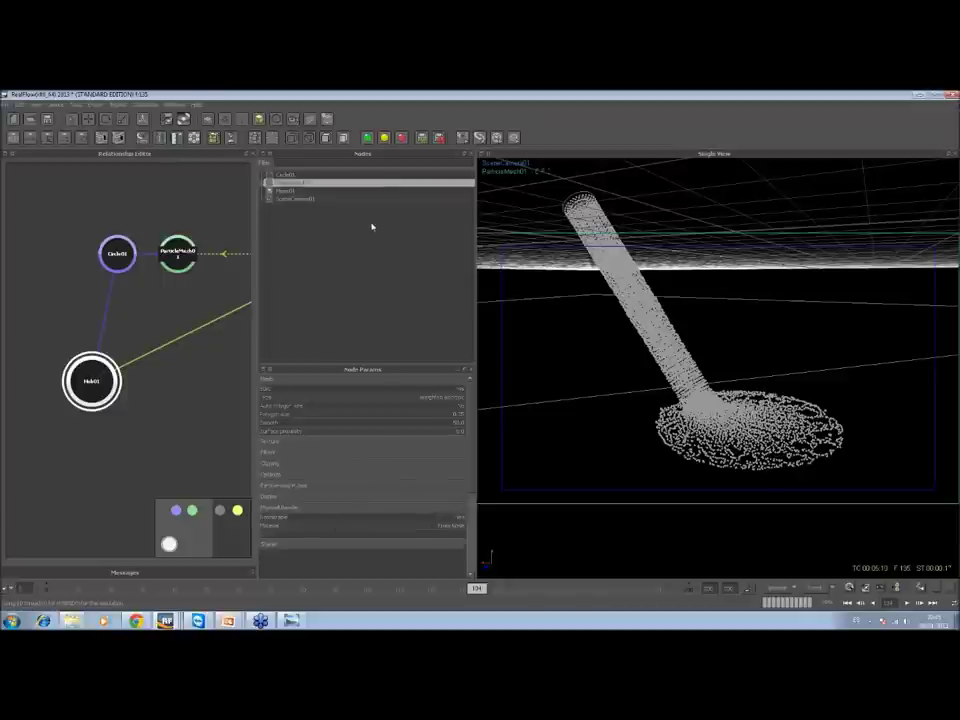
left_click(286, 178)
left_click(286, 175)
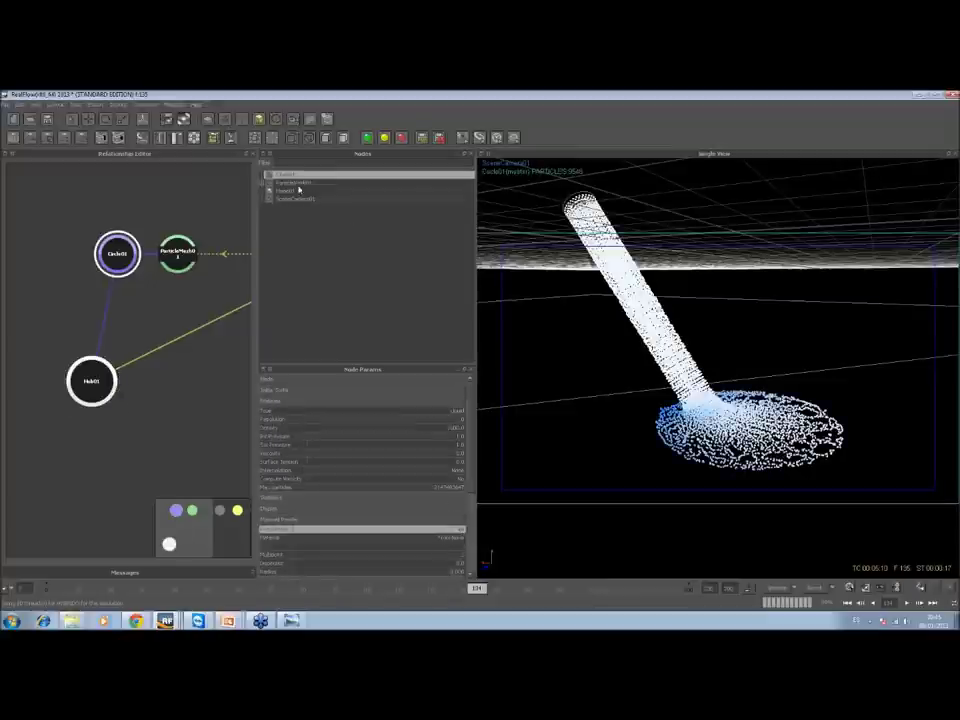
left_click(290, 184)
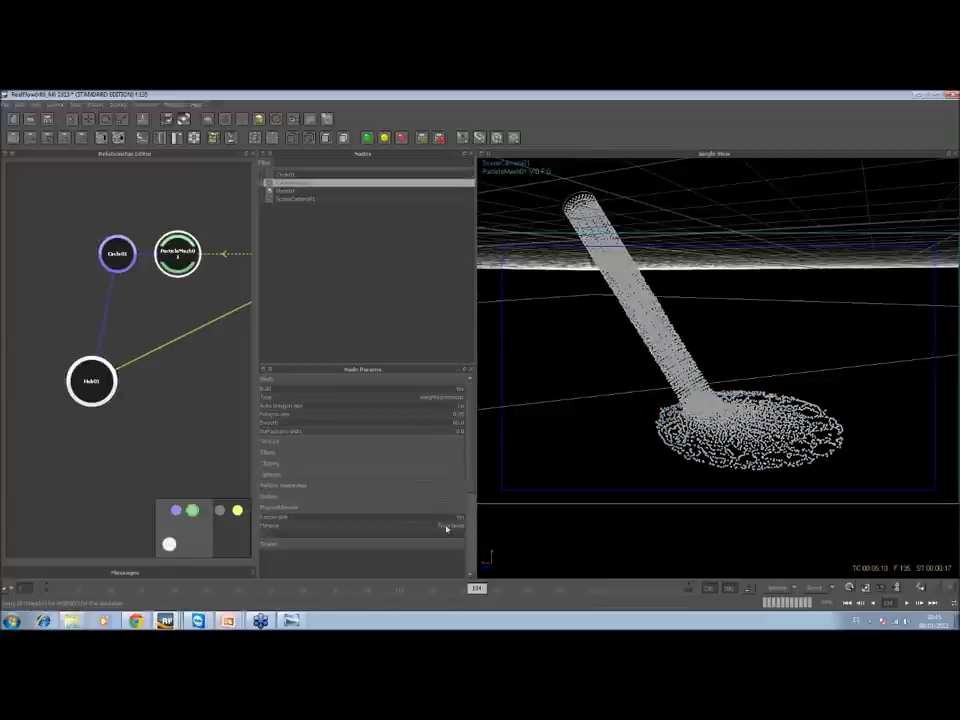
Give ParticleMesh01 a preset Maxwell material and build the mesh
left_click(457, 526)
scroll(440, 540, "down", 3)
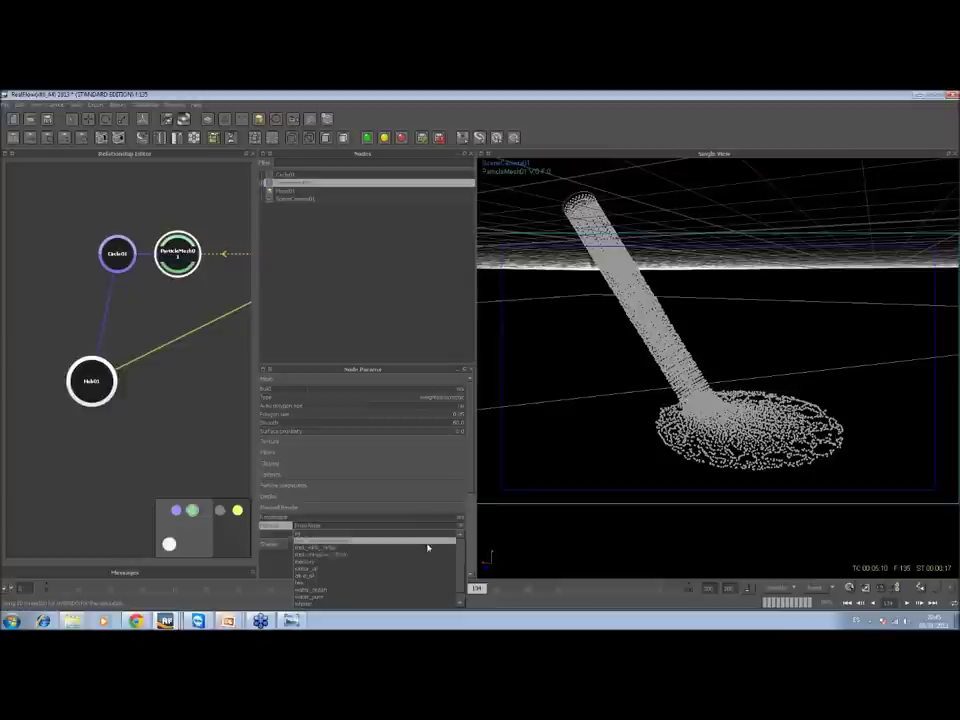
left_click(422, 549)
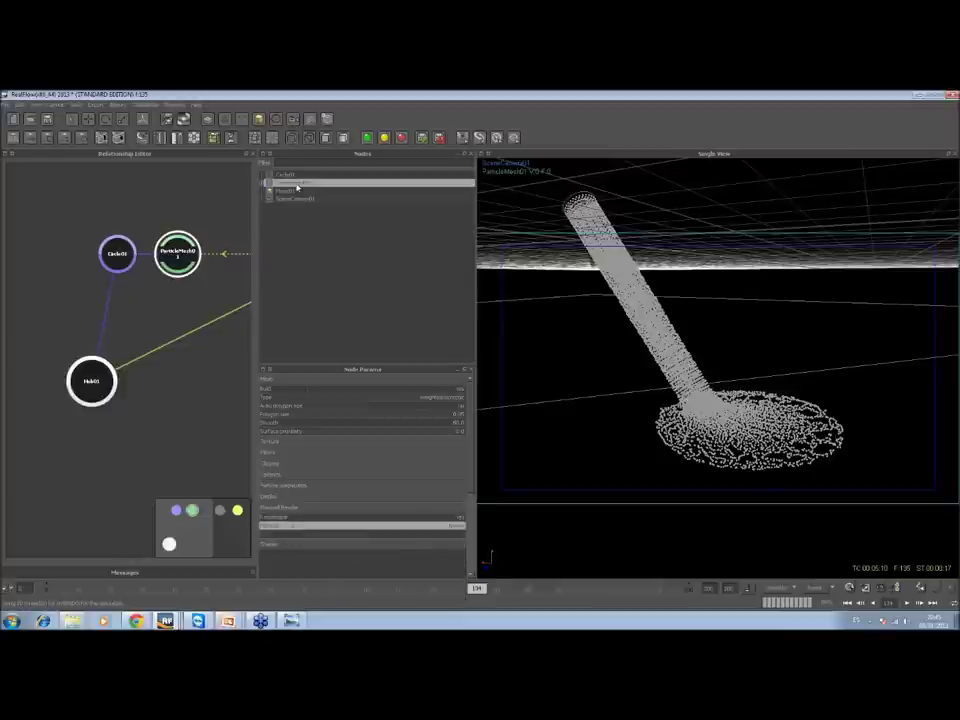
right_click(297, 184)
left_click(334, 243)
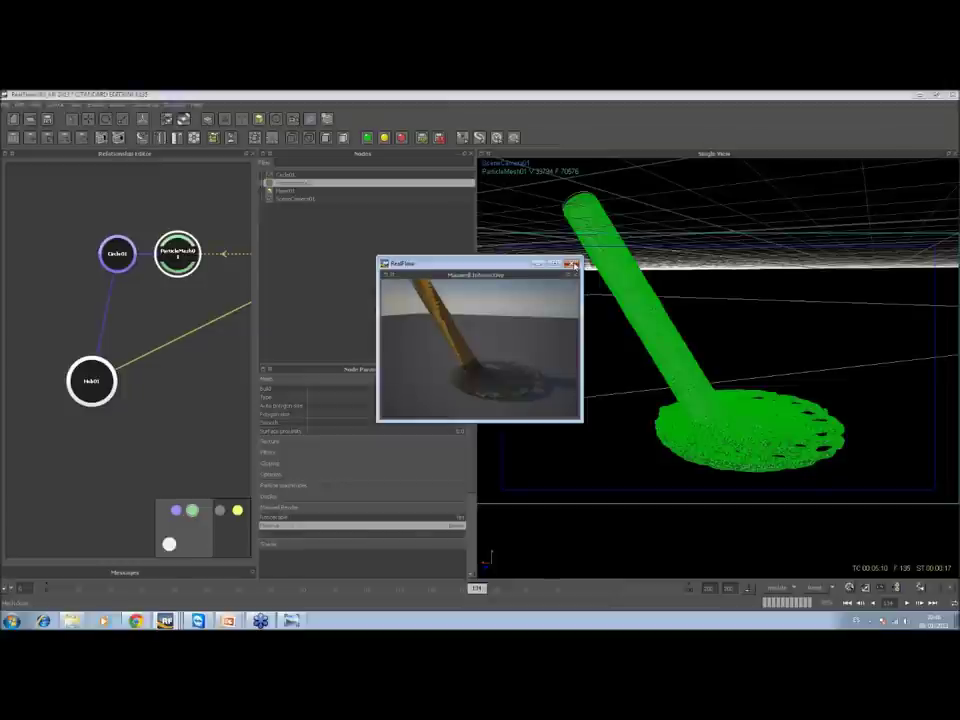
left_click(572, 264)
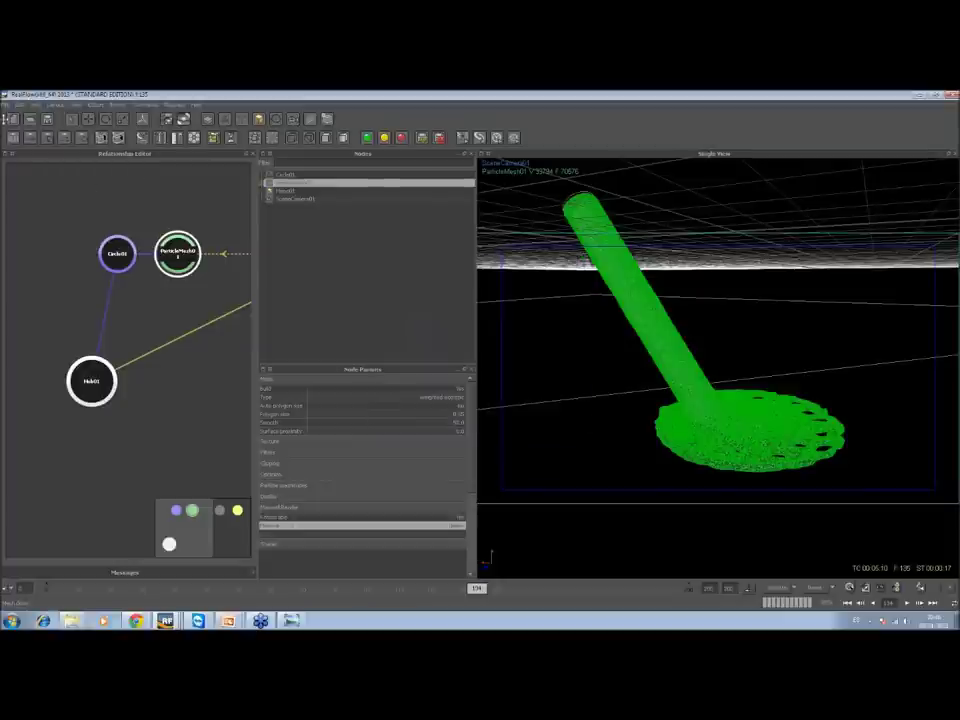
Quit RealFlow, discarding the scene's unsaved changes
left_click(952, 96)
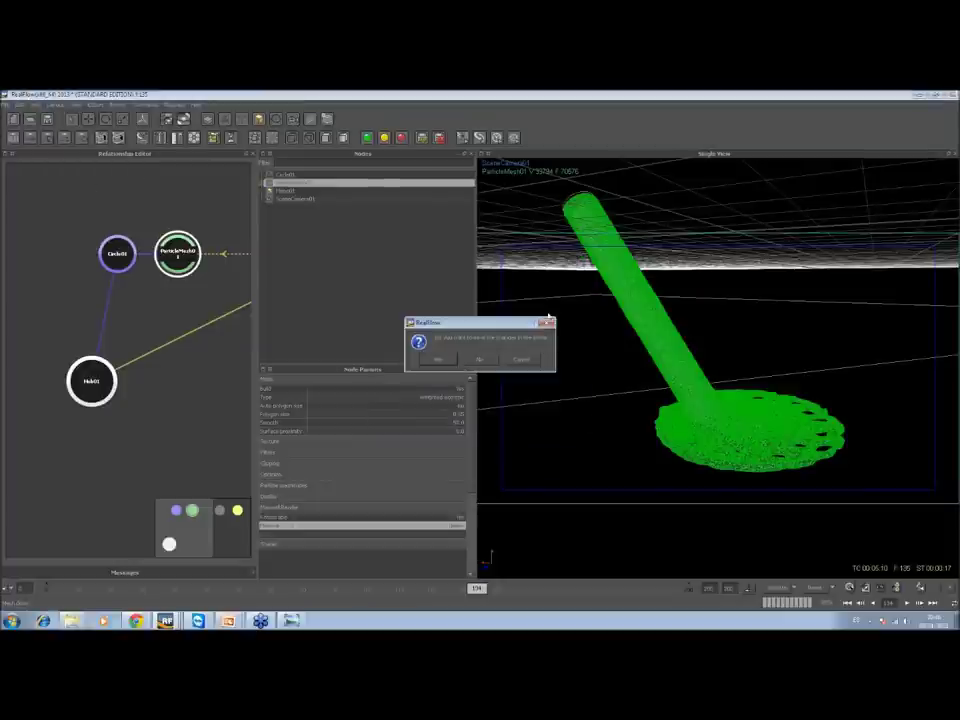
left_click(490, 360)
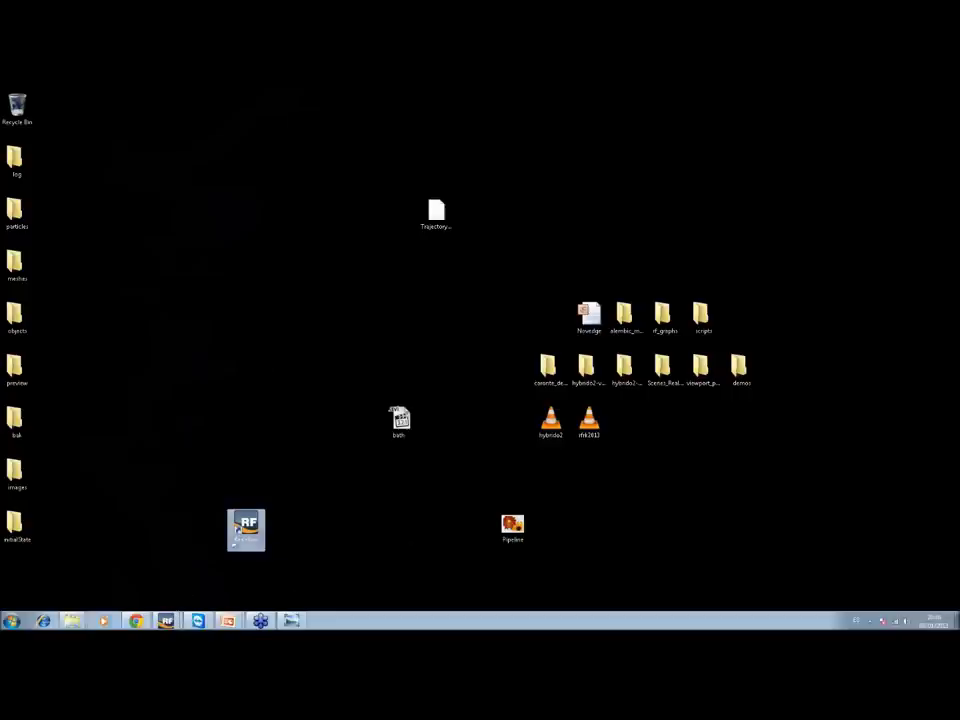
Relaunch RealFlow 2013 with the riverStream secondaries scene and orbit around it
double_click(246, 530)
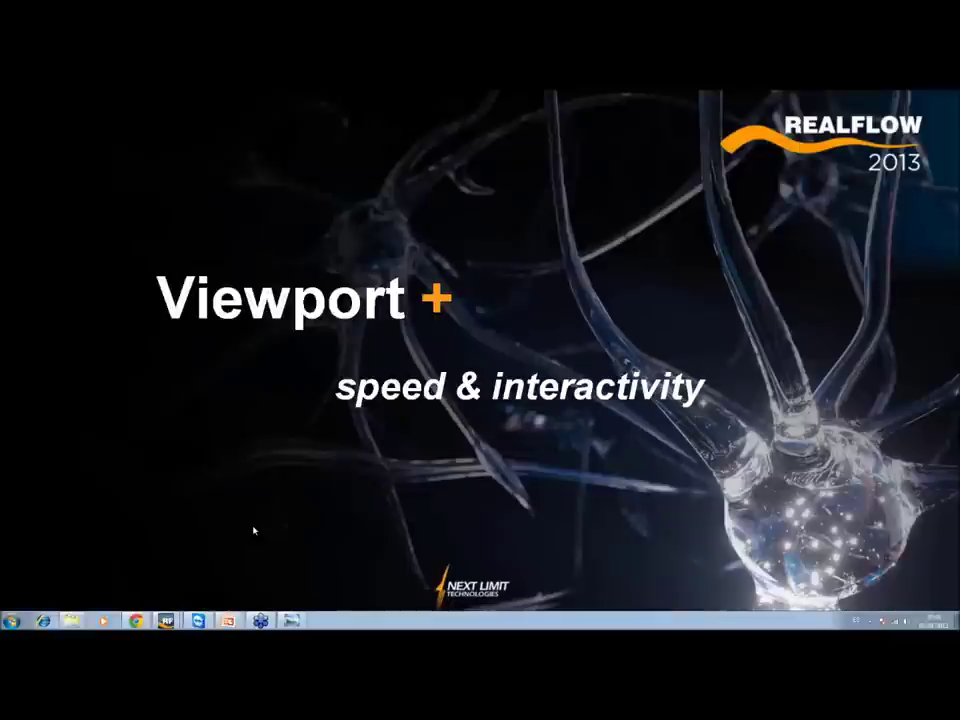
mouse_move(165, 620)
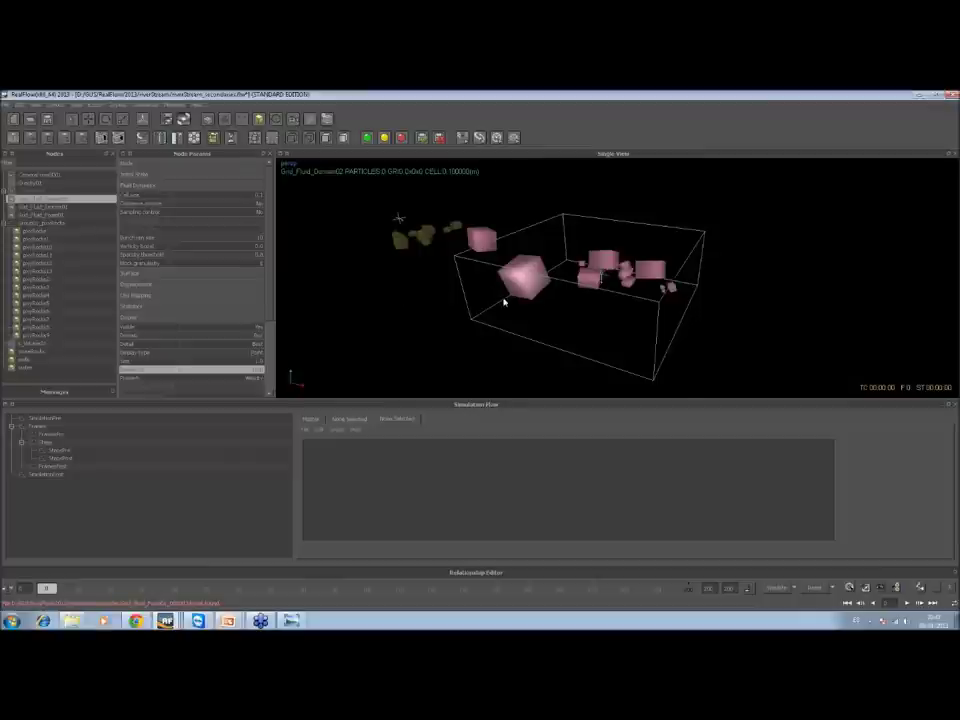
left_click_drag(504, 302, 538, 304, "alt")
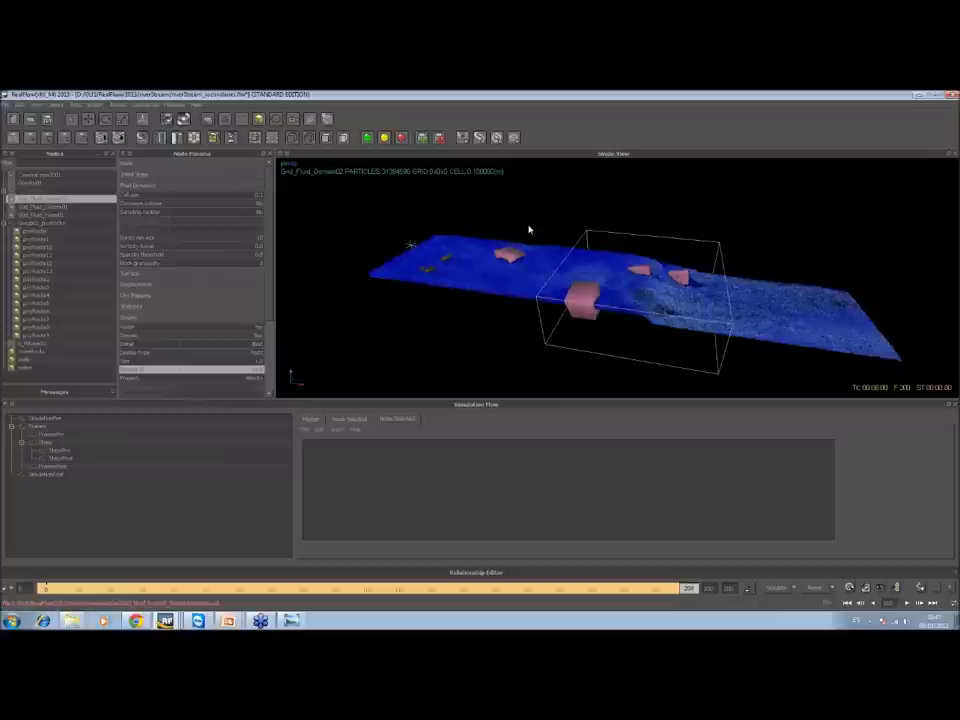
Orbit and zoom around the river fluid domain, viewing it from the side and below
left_click_drag(634, 302, 691, 301, "alt")
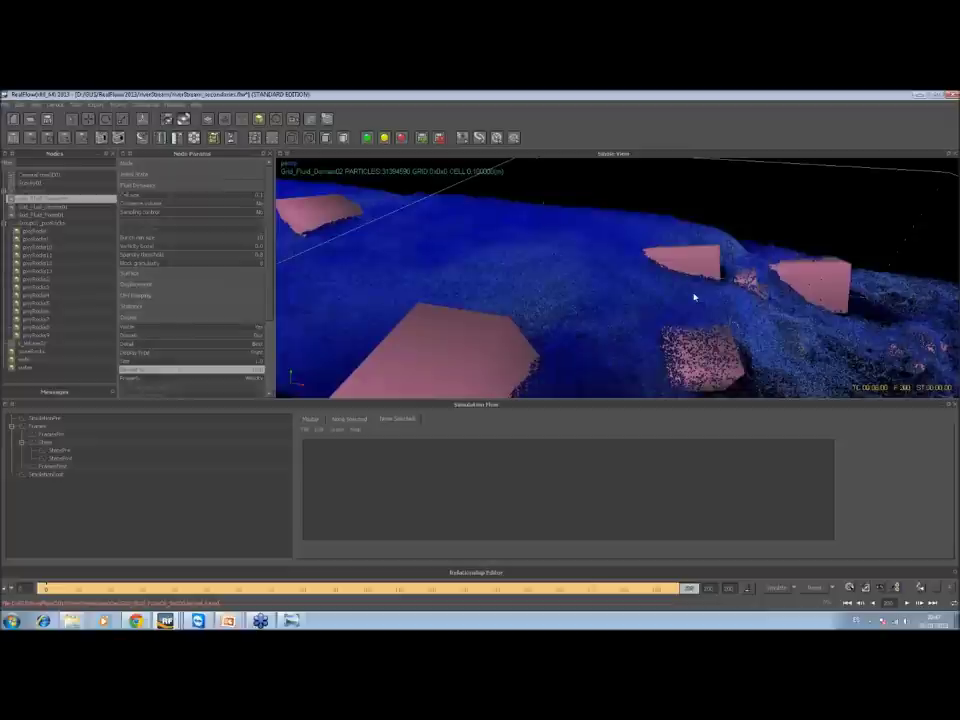
scroll(696, 300, "down", 10)
left_click_drag(698, 302, 733, 296, "alt")
scroll(733, 296, "up", 6)
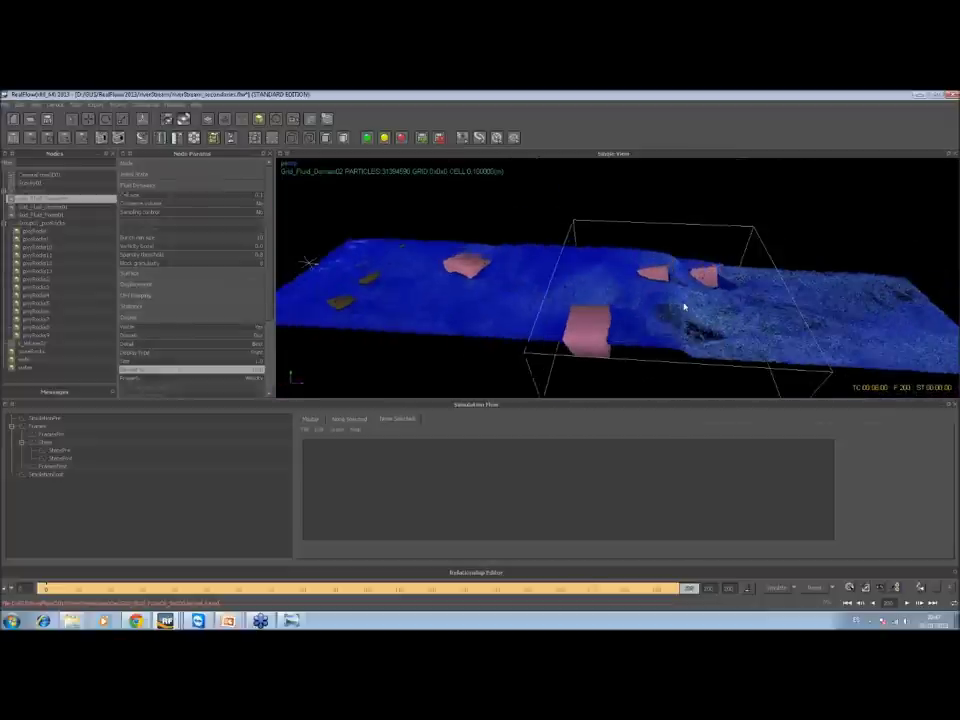
left_click_drag(686, 306, 635, 268, "alt")
Set a fluid display value to 1 in Node Params and orbit to look down the river
left_click(245, 371)
key("Return")
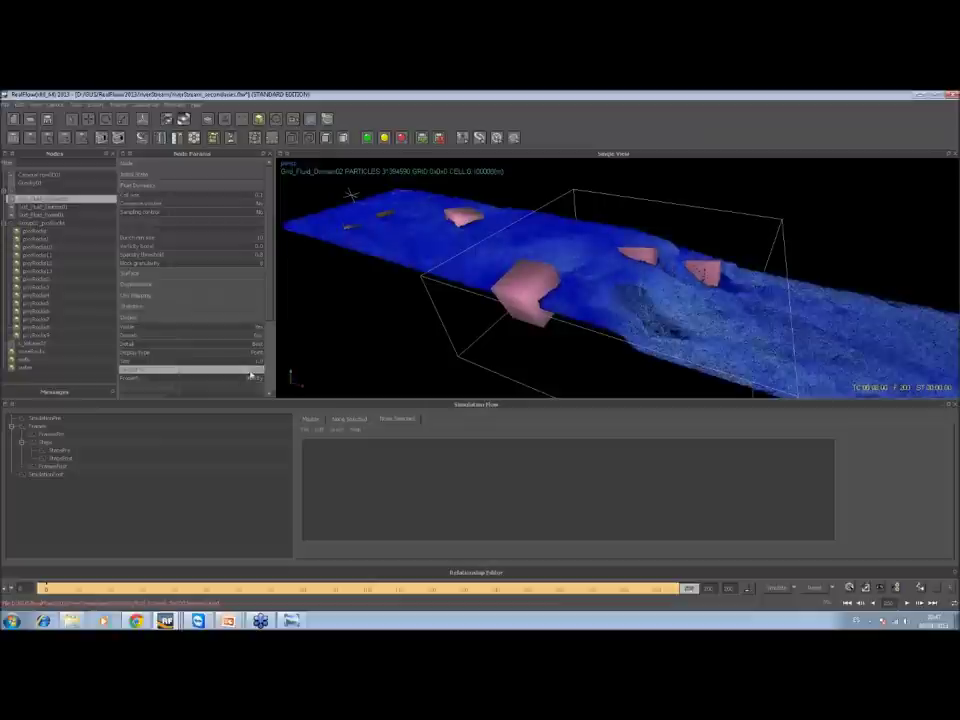
left_click_drag(621, 300, 391, 181, "alt")
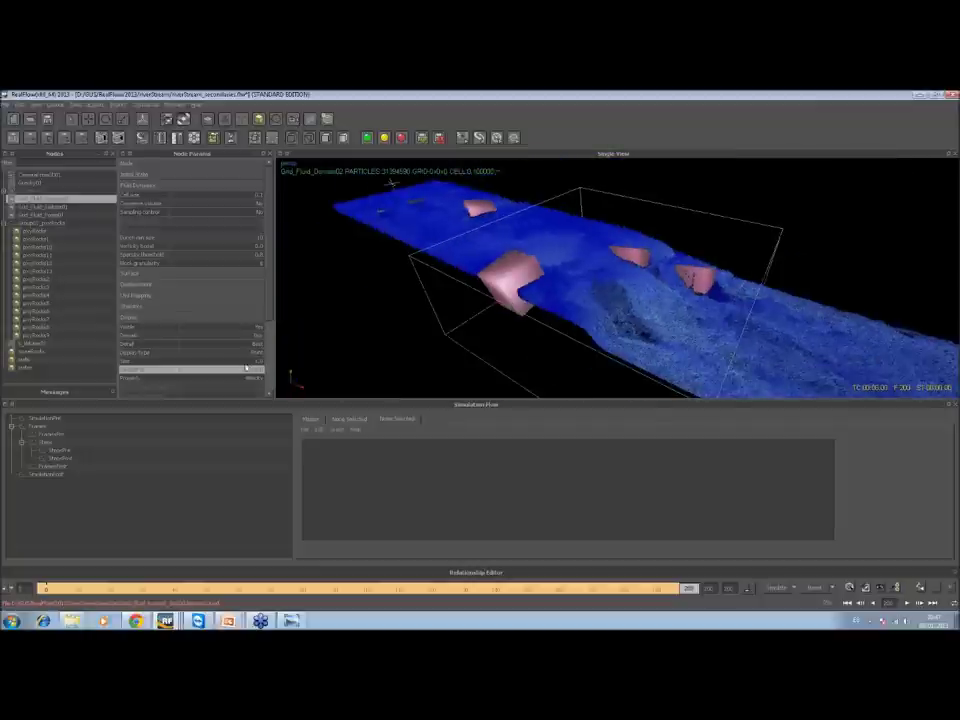
left_click(133, 362)
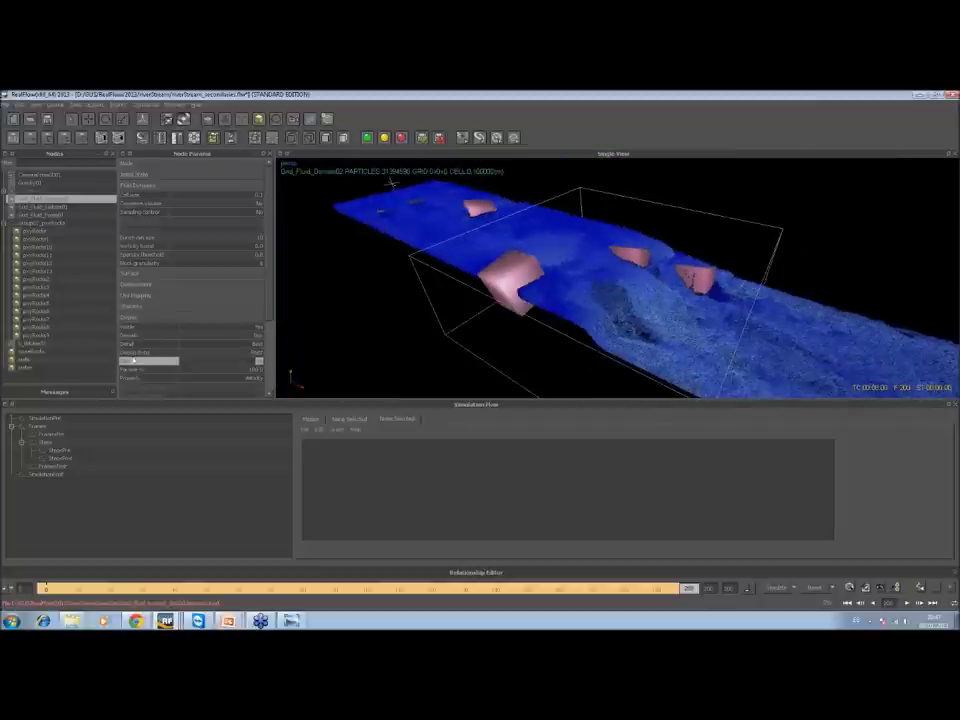
Try the fluid mesh Display Mode options, ending on the last one in the list
left_click(251, 369)
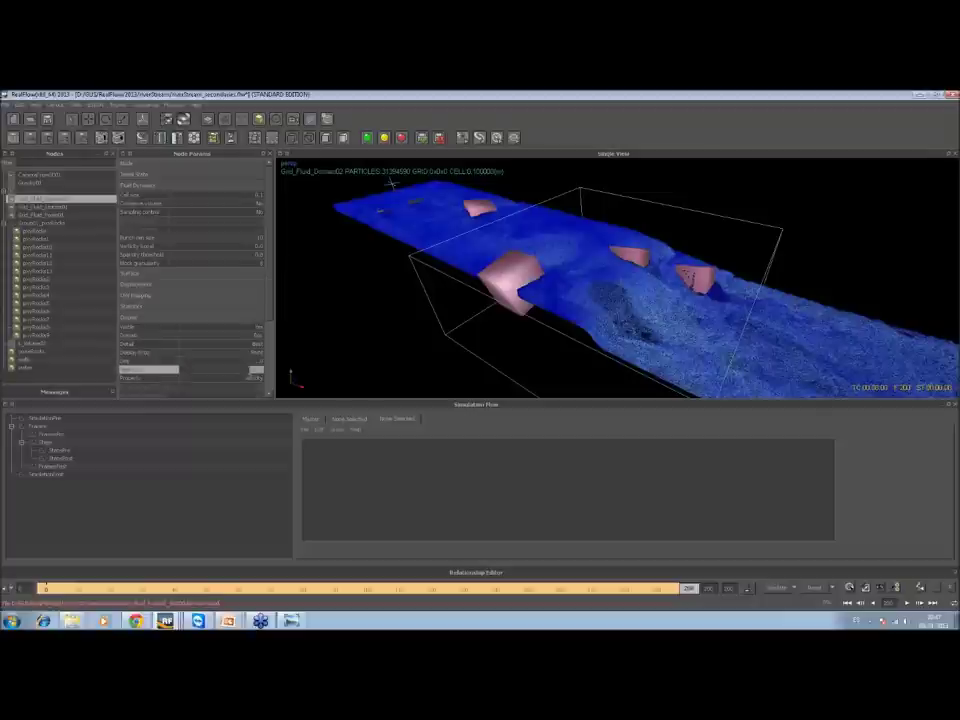
left_click(257, 353)
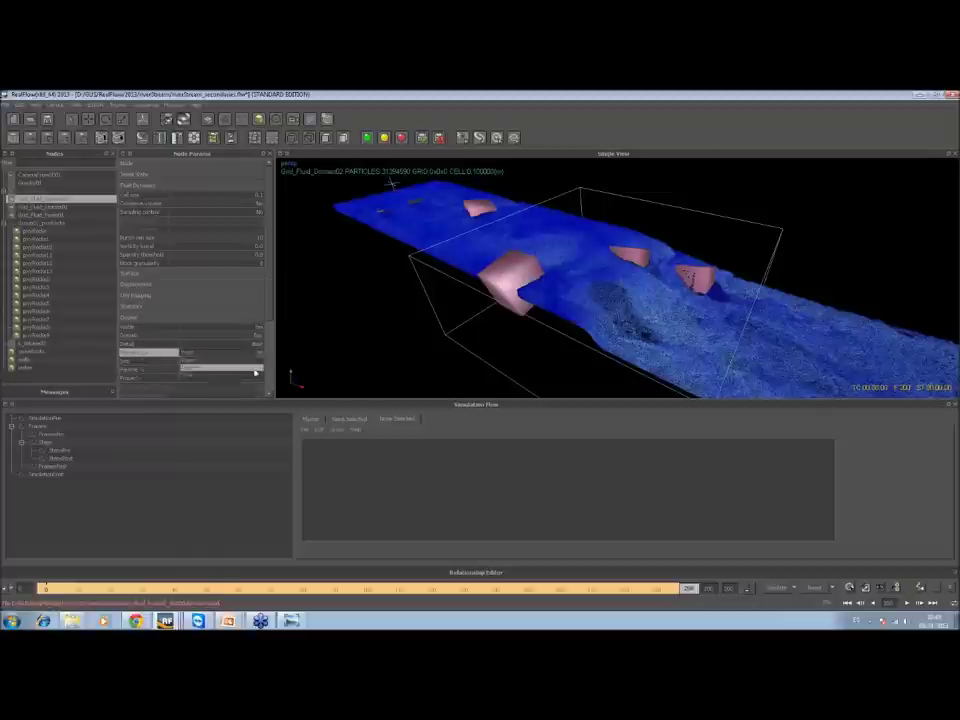
left_click(253, 377)
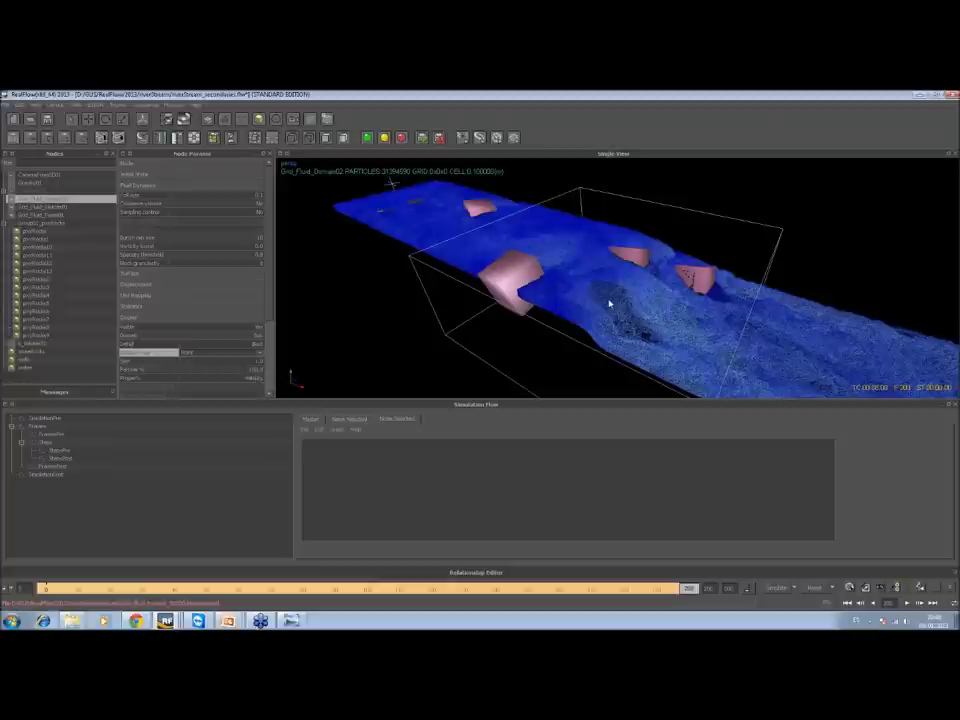
scroll(609, 303, "up", 3)
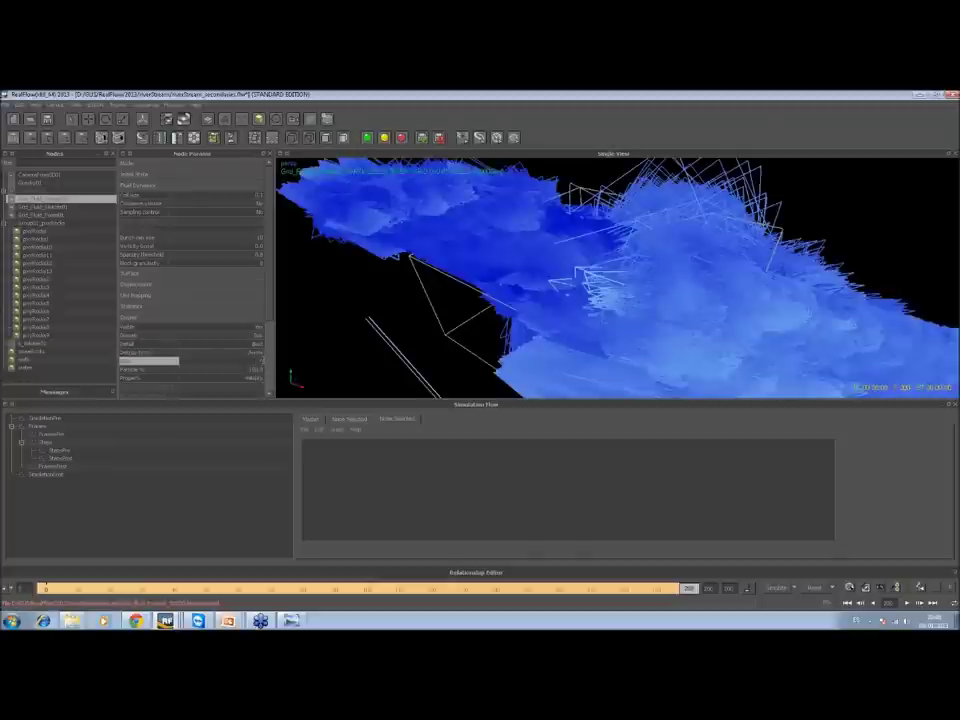
scroll(536, 283, "down", 3)
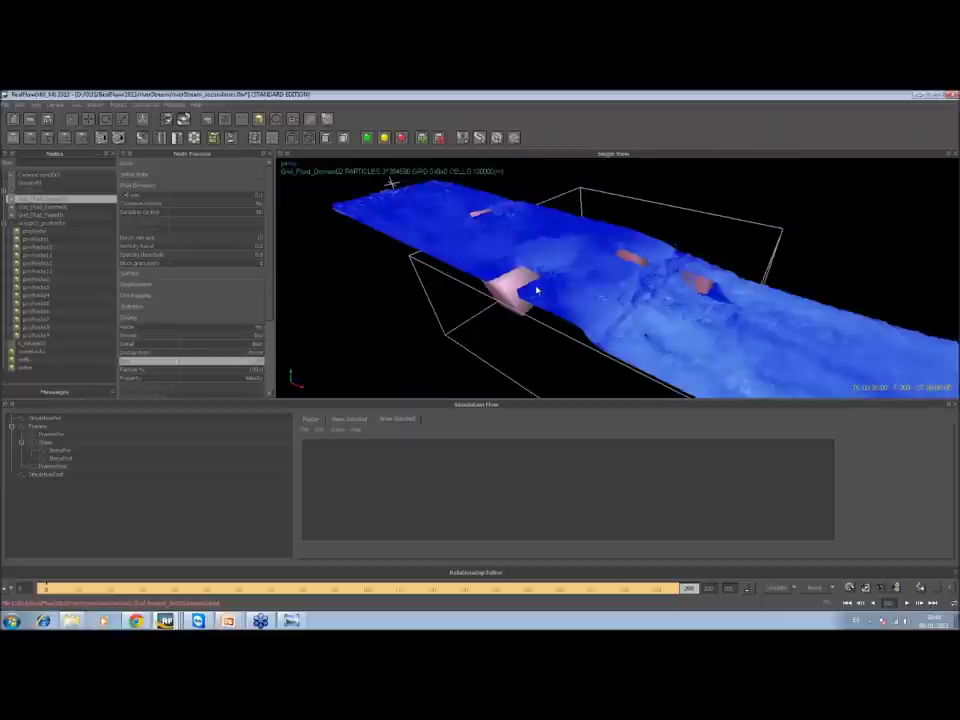
scroll(672, 321, "down", 2)
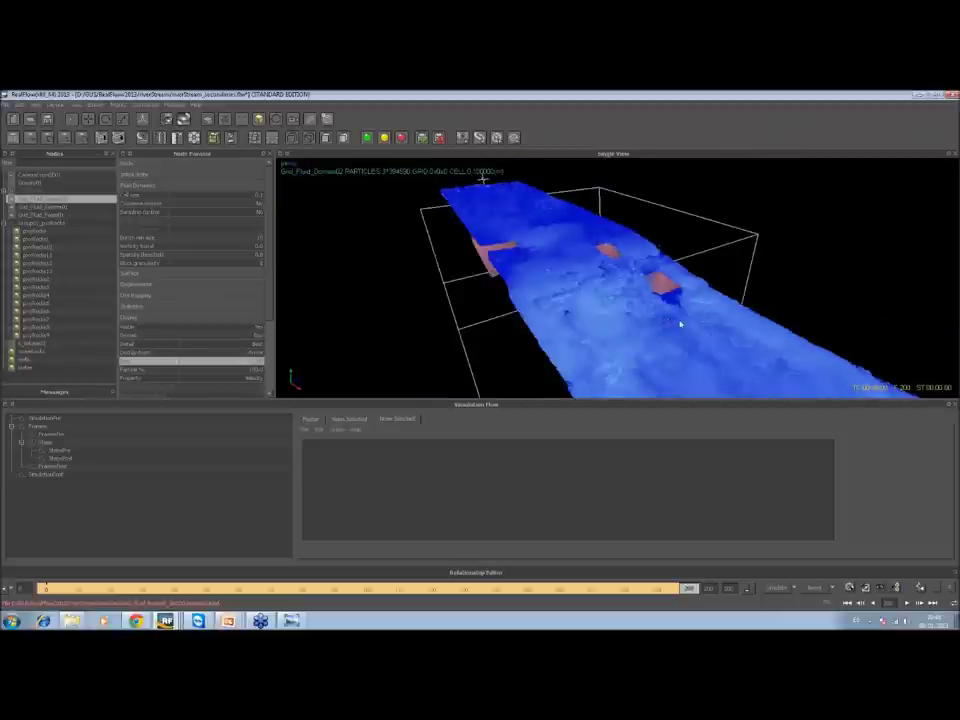
scroll(701, 331, "up", 2)
Orbit around the river and set the fluid Display Mode to detailed particles
left_click_drag(703, 332, 495, 321, "alt")
left_click_drag(348, 332, 324, 347, "alt")
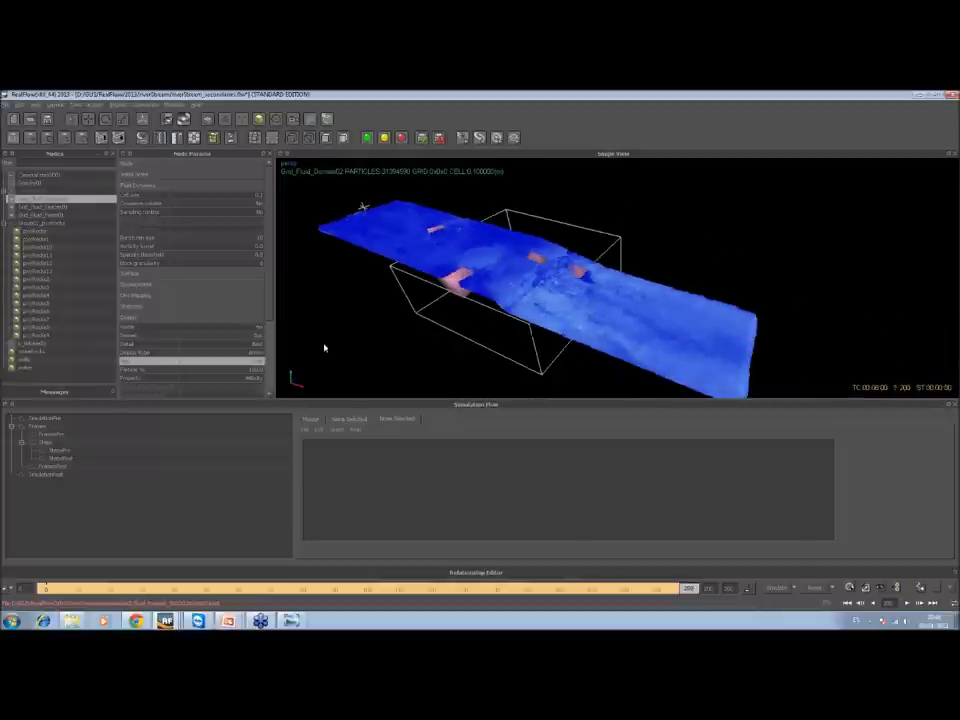
left_click(259, 356)
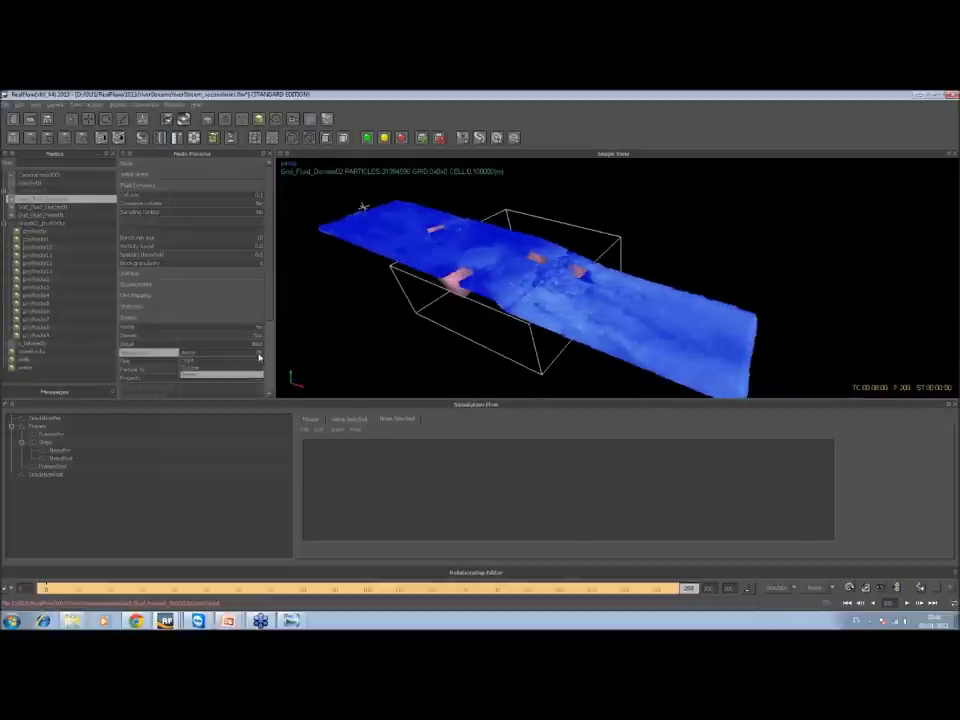
left_click(250, 373)
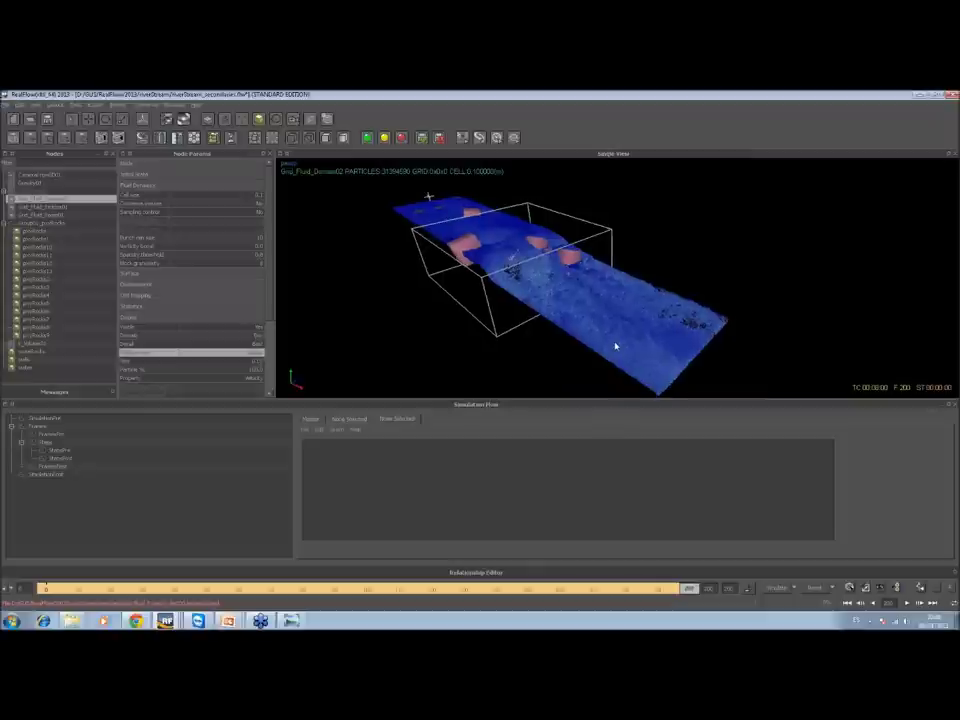
Change the fluid particle display style again, view the slab from below, then switch toward PowerPoint
scroll(615, 346, "up", 3)
scroll(617, 346, "up", 2)
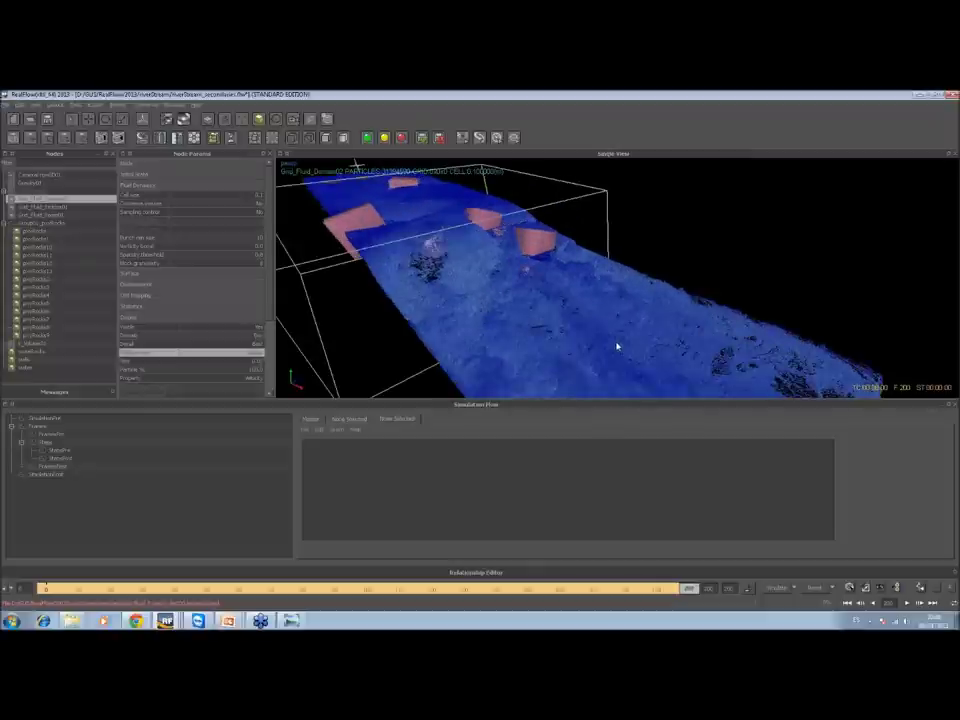
scroll(617, 346, "up", 2)
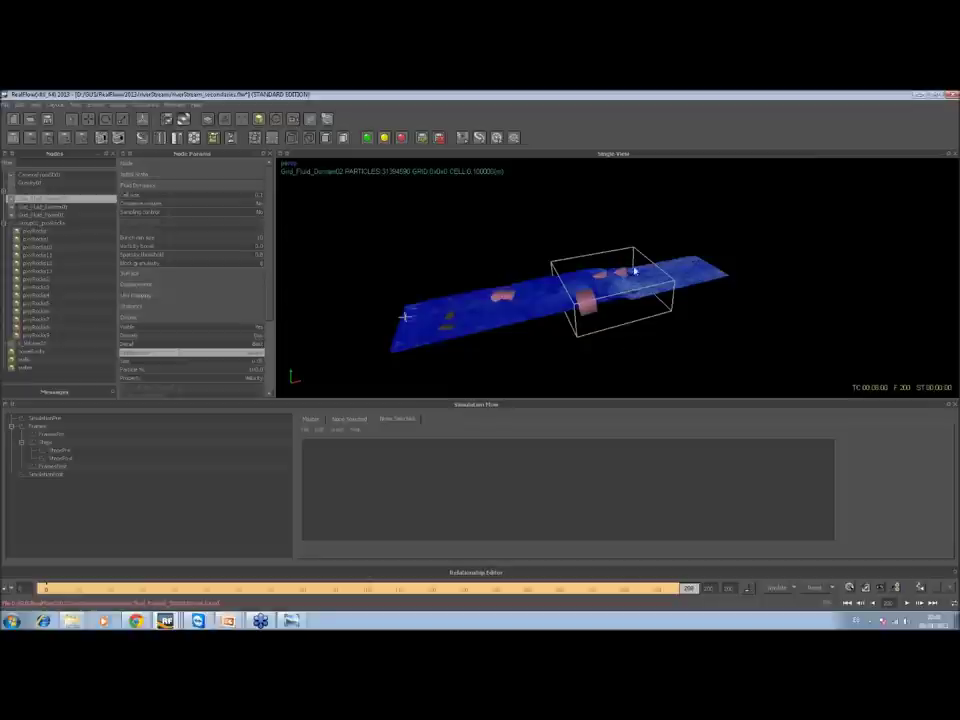
left_click_drag(707, 304, 573, 300, "alt")
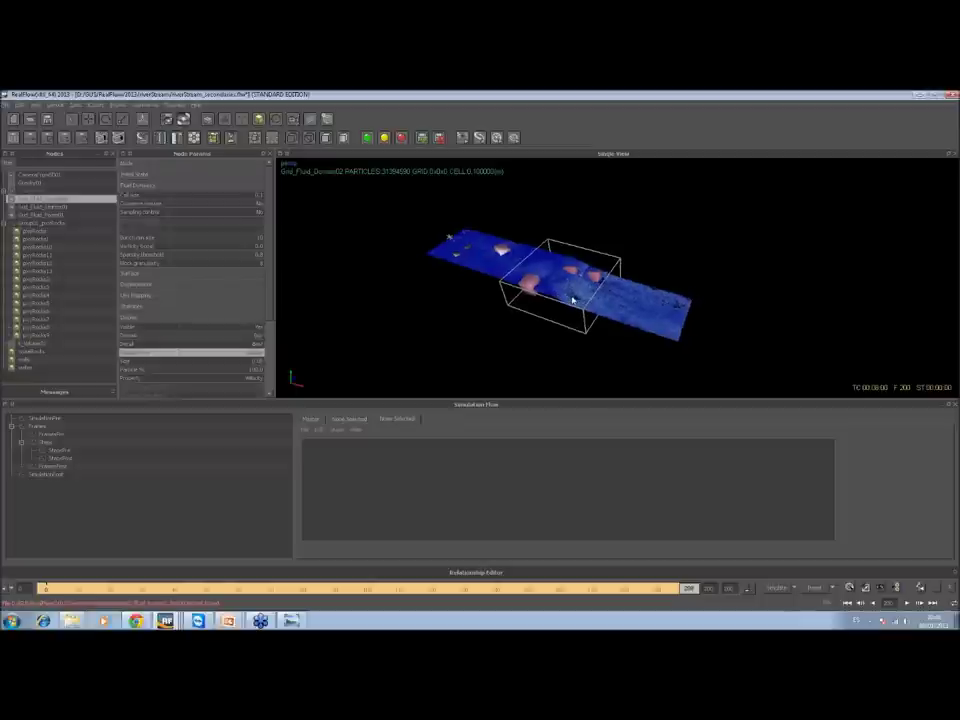
scroll(429, 317, "up", 3)
scroll(379, 291, "up", 3)
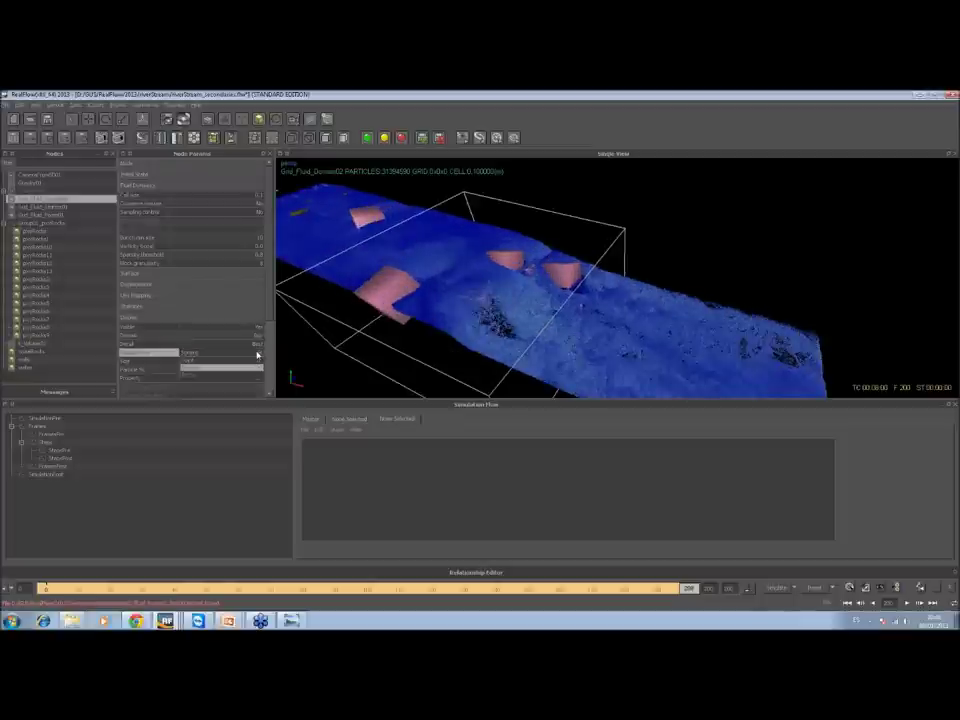
left_click(252, 362)
left_click_drag(568, 334, 505, 298, "alt")
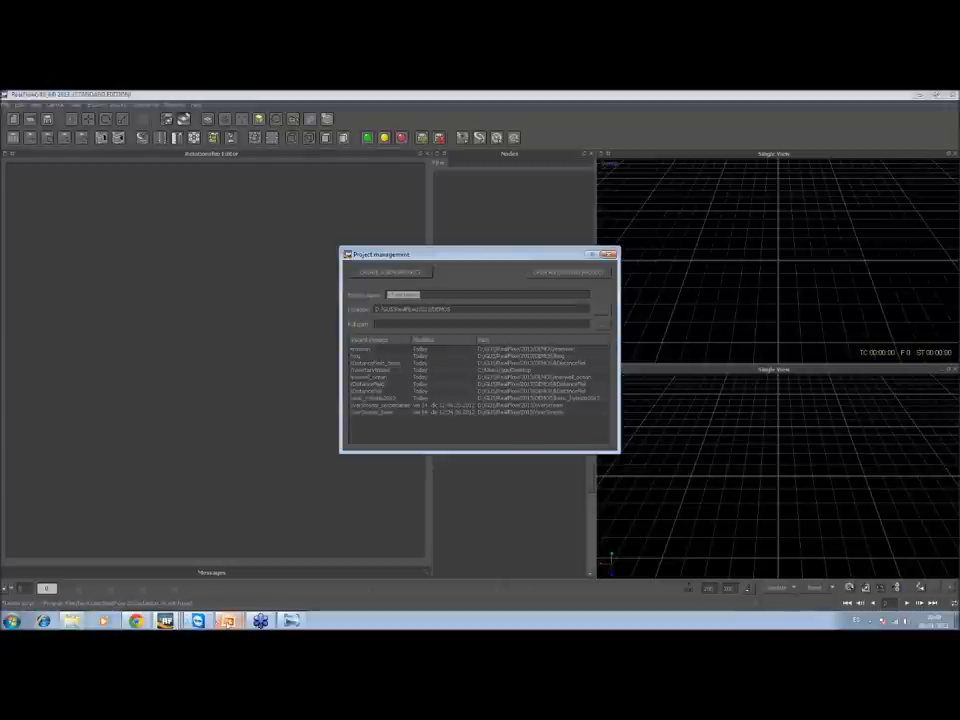
key("alt+Tab")
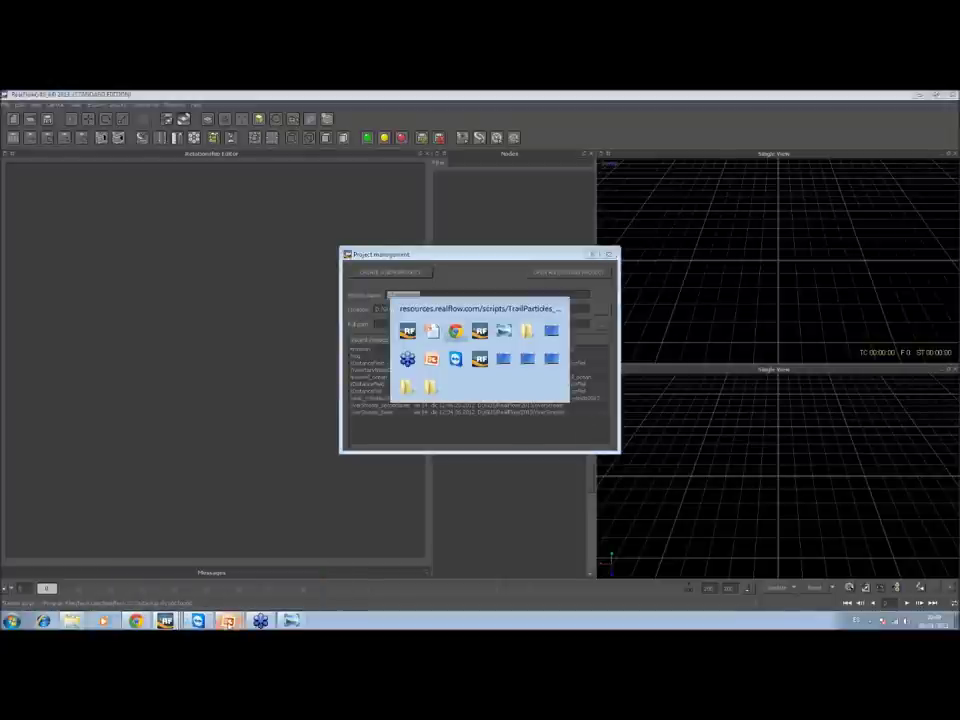
Show the RenderKit 2013 meshing algorithms slide in PowerPoint, then switch to the desktop
mouse_move(228, 620)
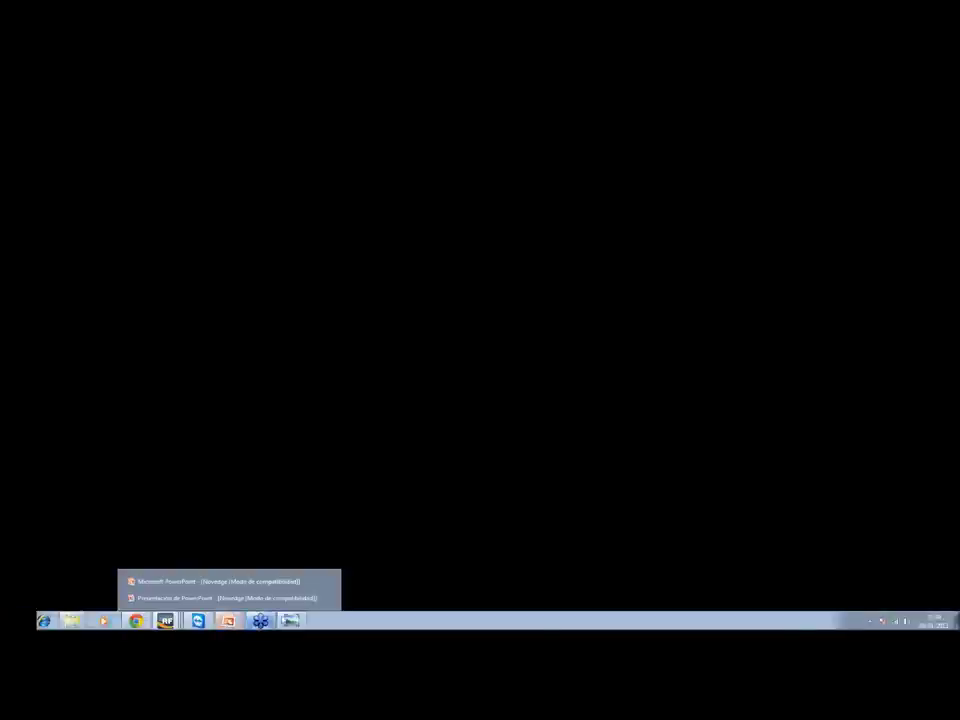
left_click(225, 597)
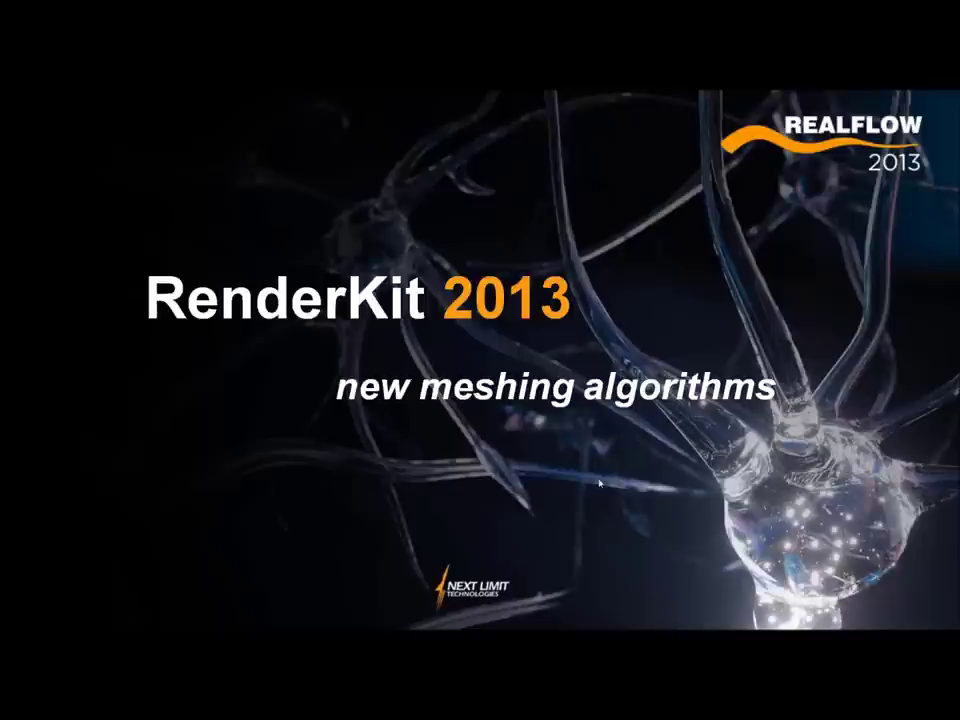
key("alt+Tab")
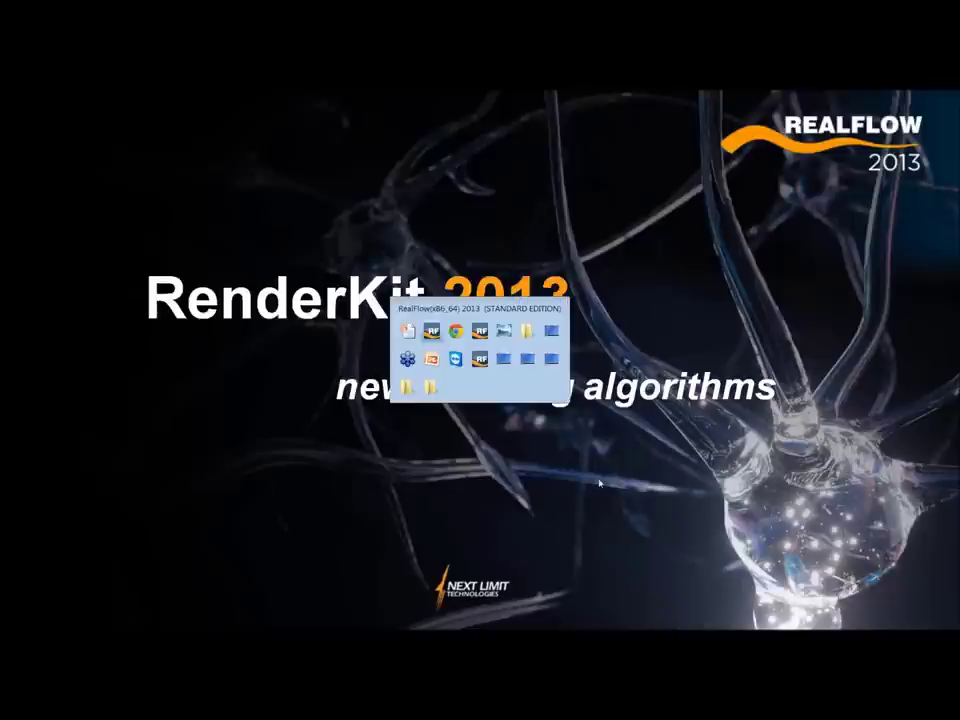
key("alt+Tab")
key("alt+Tab")
key("alt+Tab")
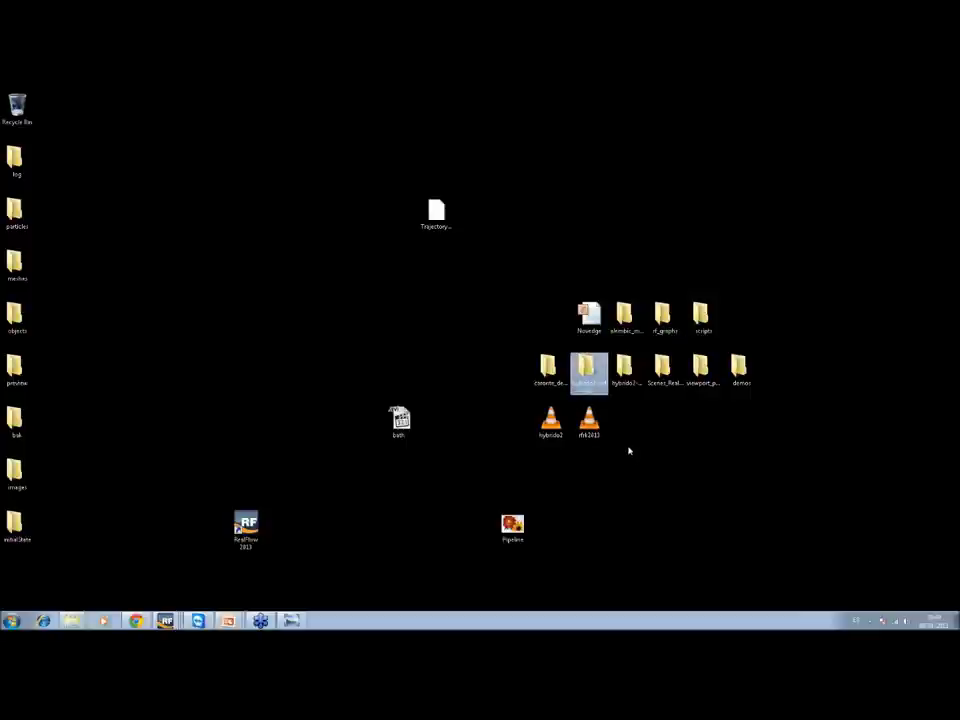
In hybrido2-mesher, play ballena02_1080_final in VLC with a pause, then play car_skidding_final
double_click(630, 372)
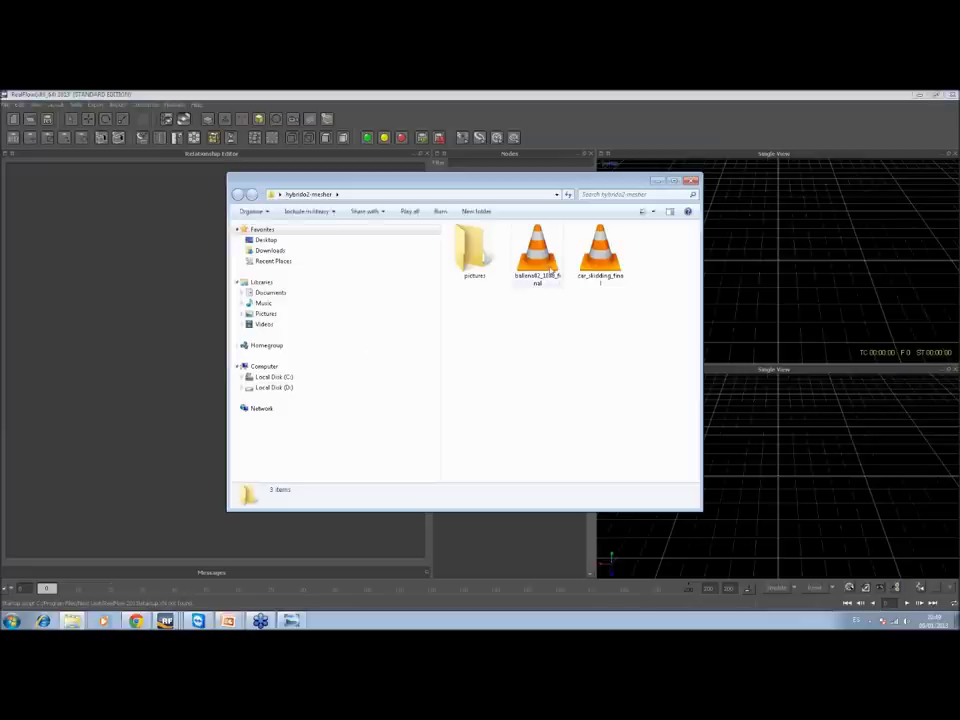
double_click(550, 268)
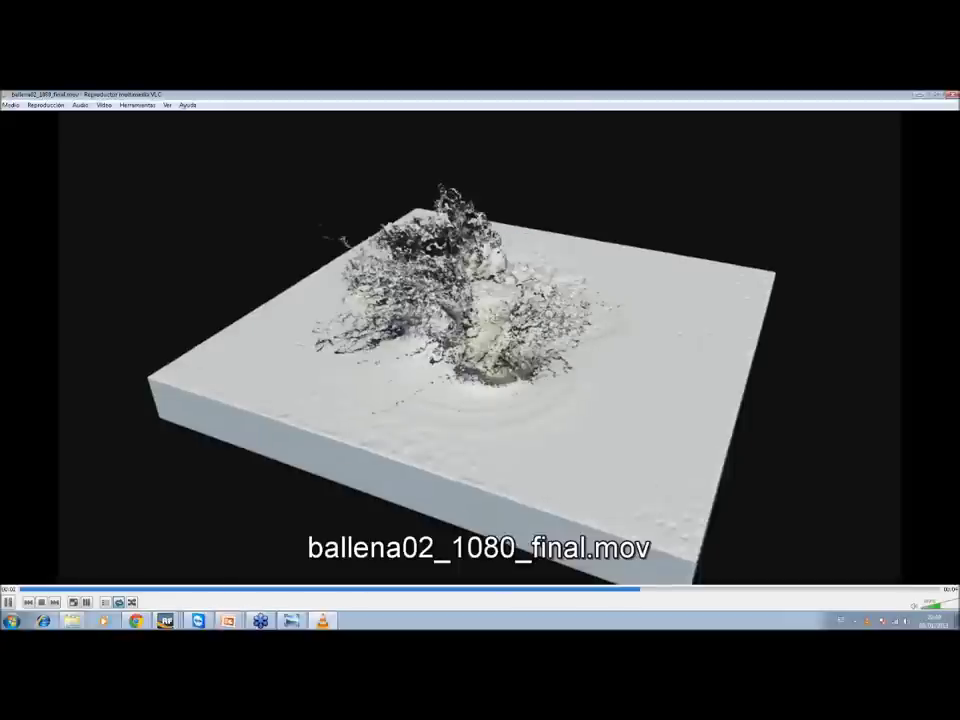
key("space")
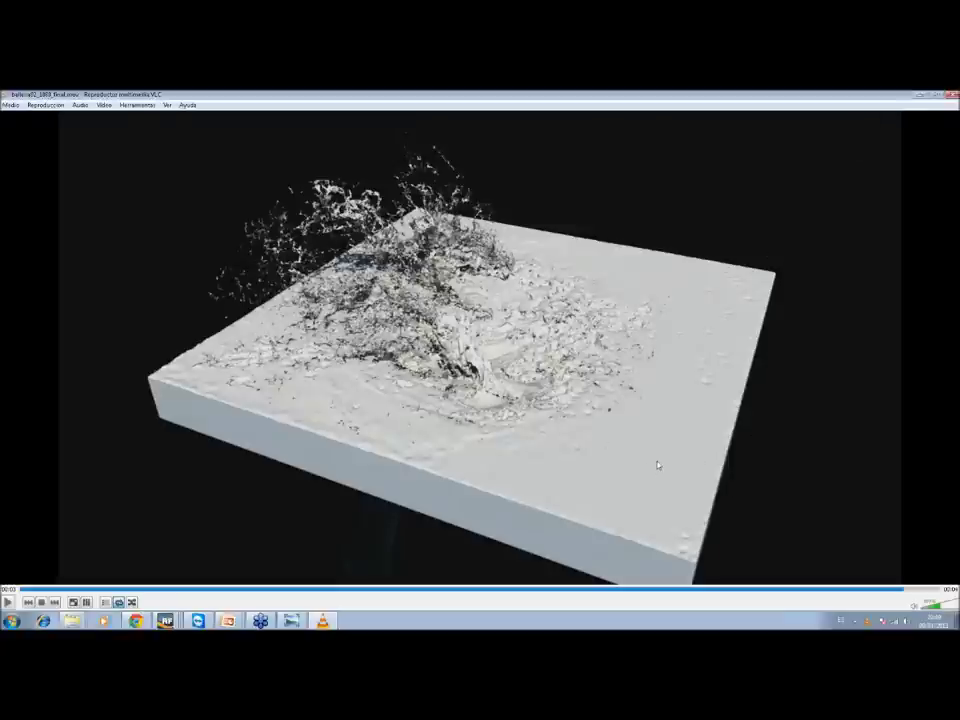
key("space")
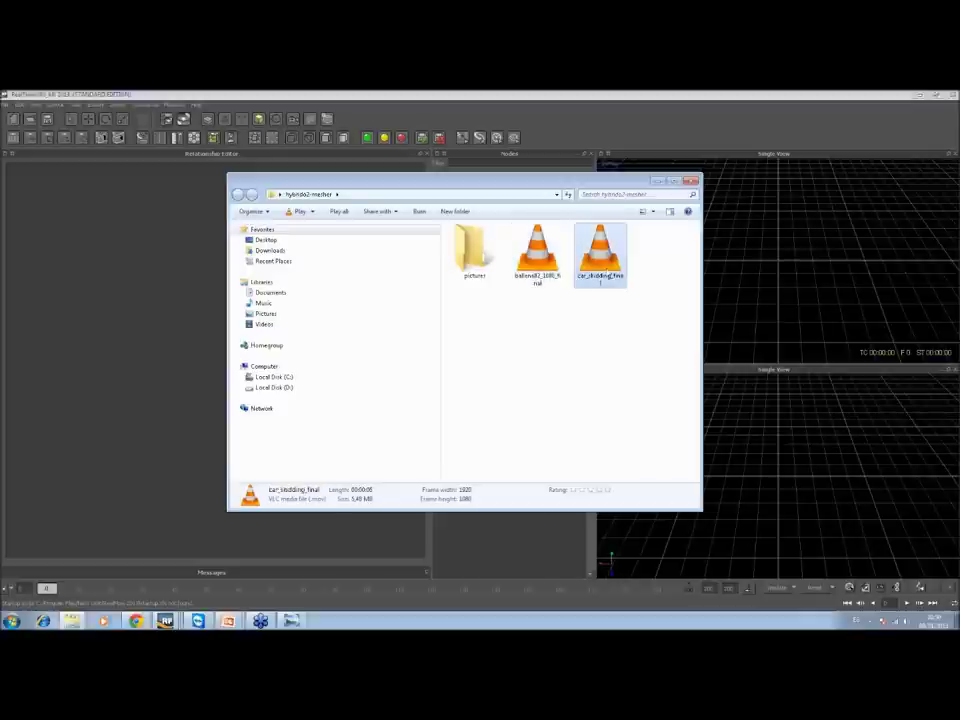
double_click(603, 262)
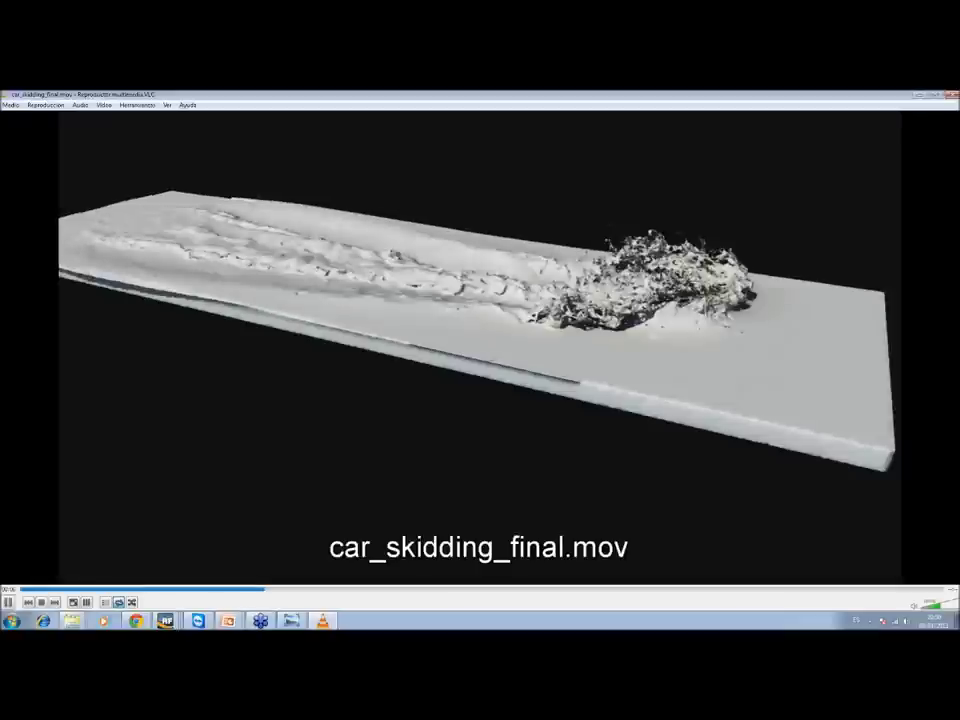
Pause and resume the car skidding clip, then close VLC and the demo clips folder
key("space")
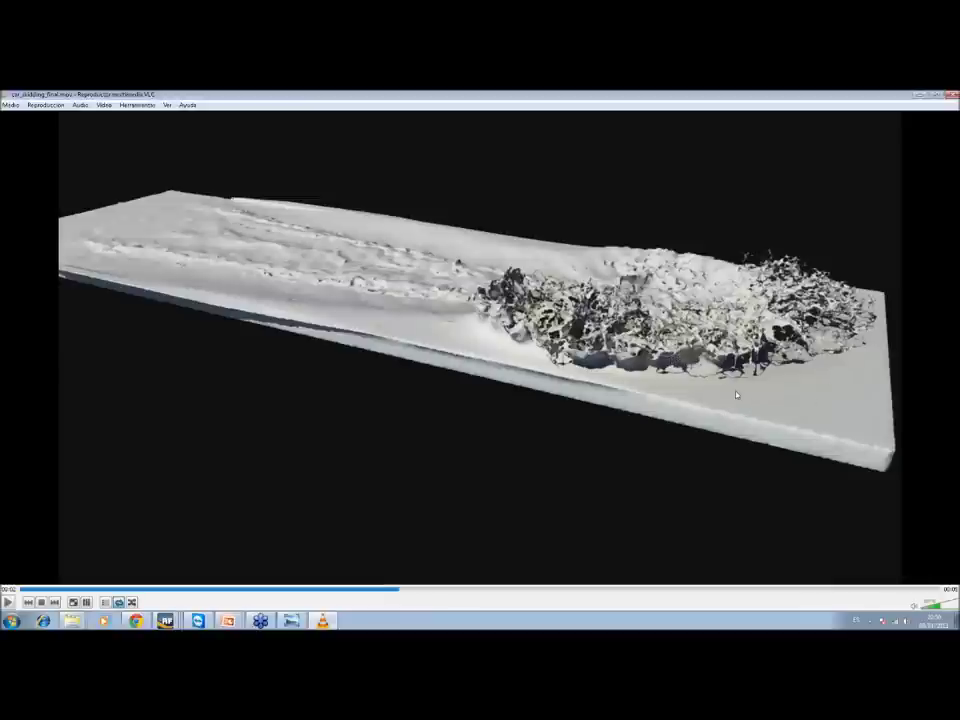
key("space")
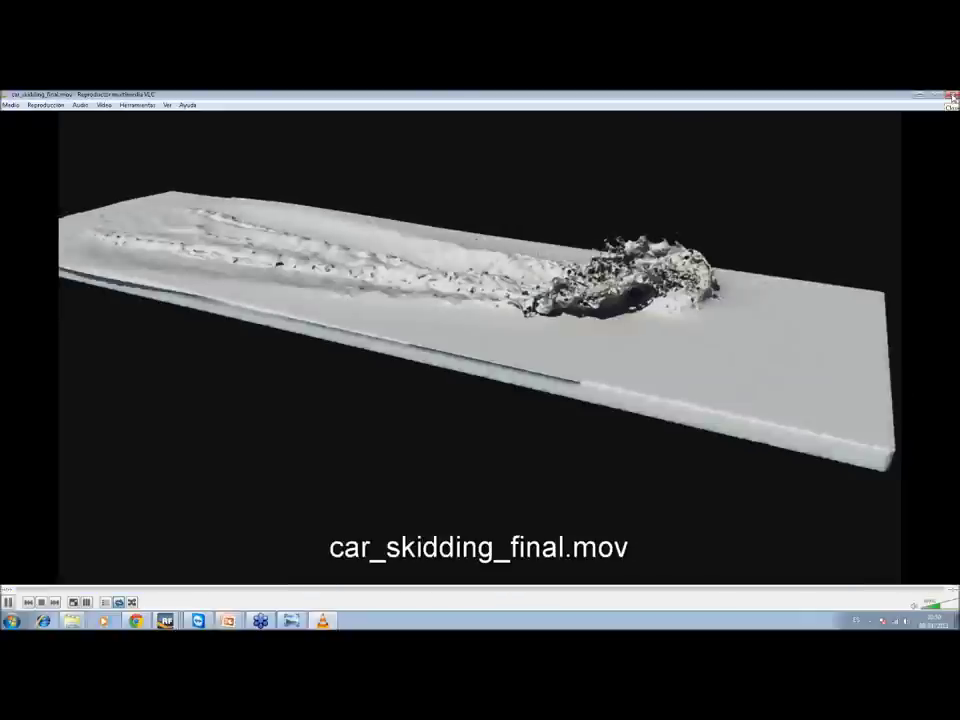
left_click(951, 97)
left_click(585, 326)
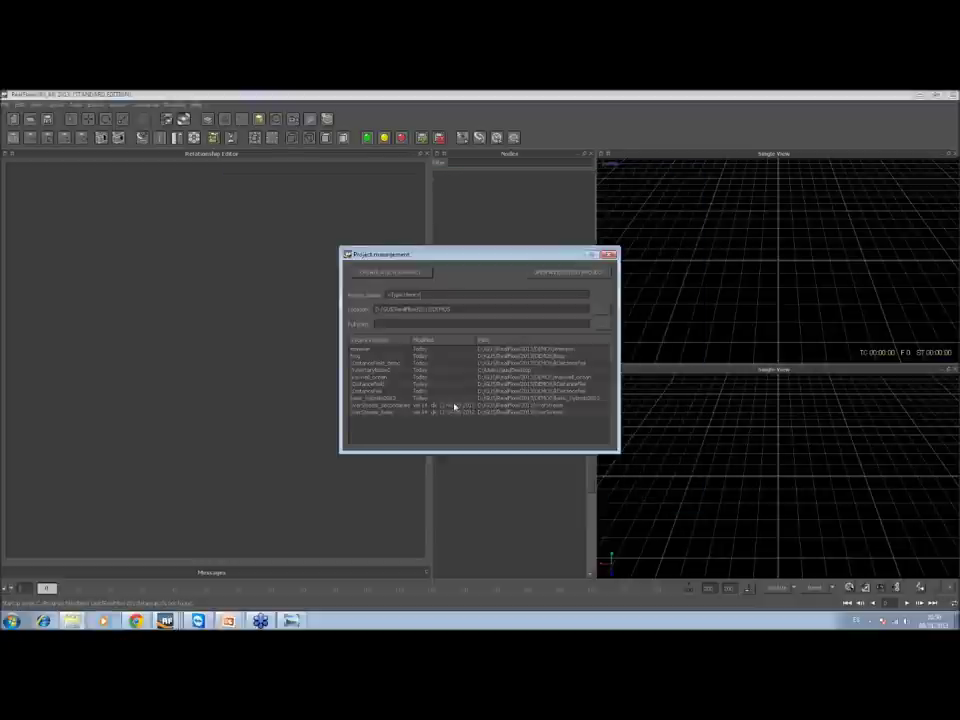
Advance the slide show to the Caronte body dynamics slide, then return to the desktop
key("alt+Tab")
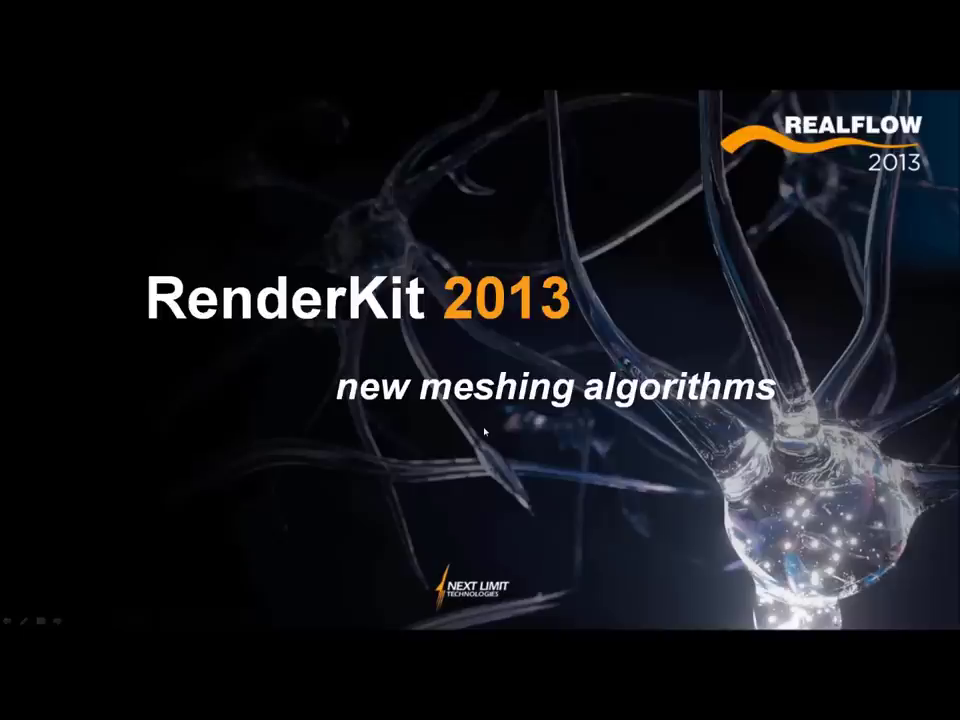
key("Right")
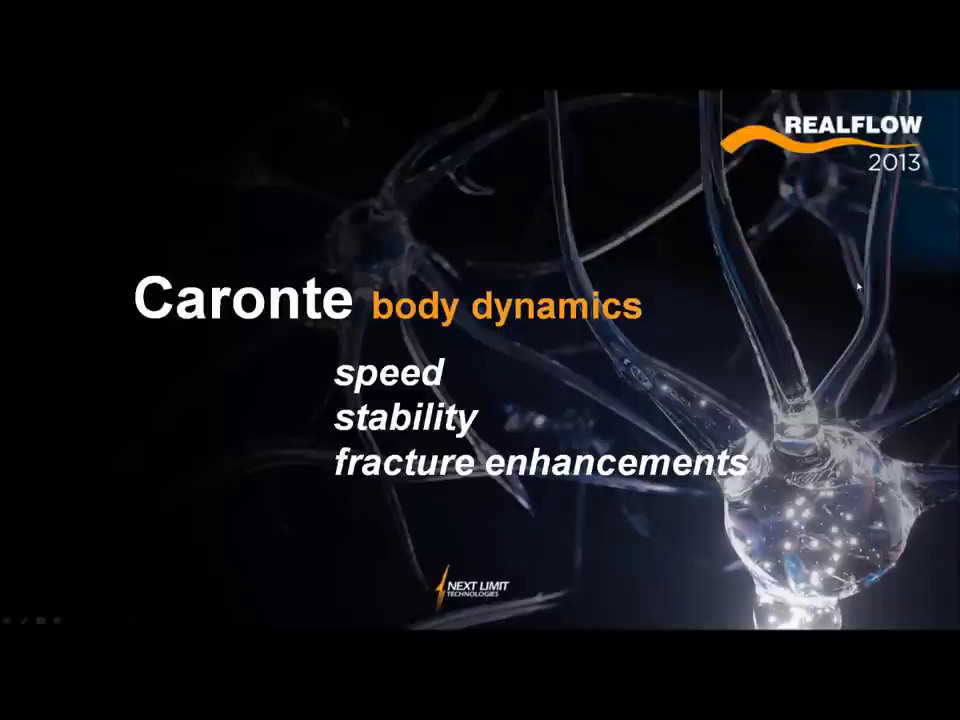
key("alt+Tab")
key("alt+Tab")
key("alt+Tab")
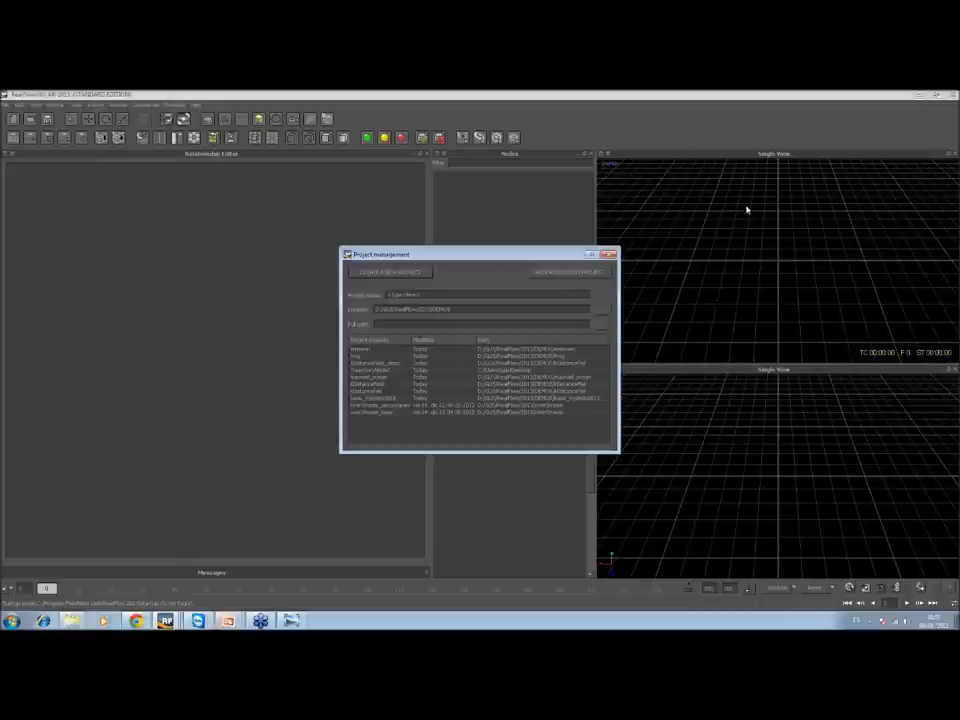
key("super+d")
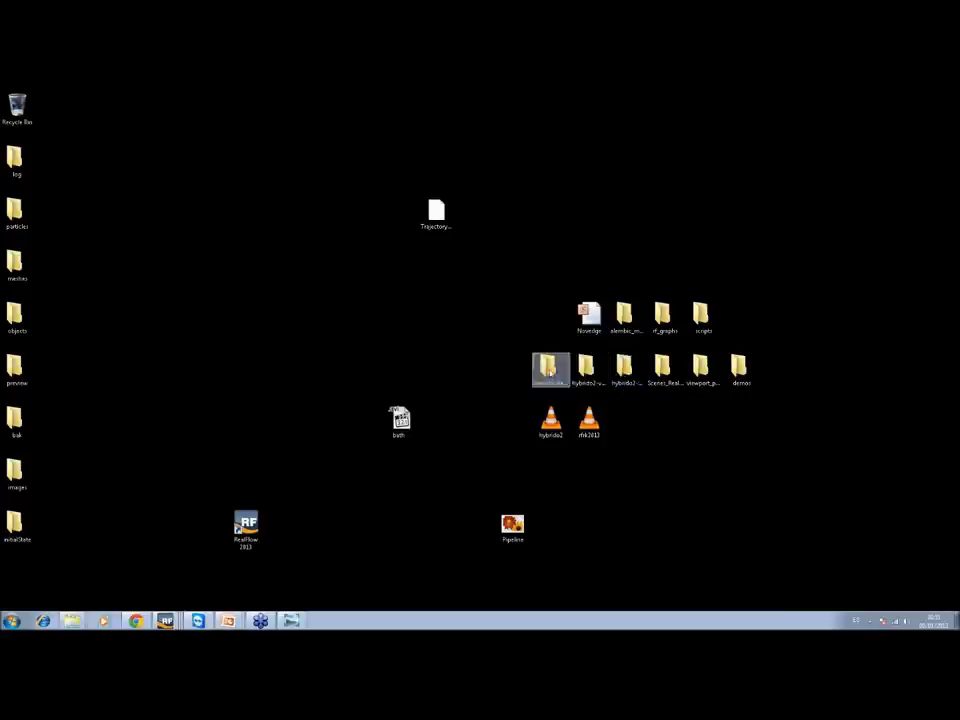
Open the caronte2013 folder, select several videos, then open the camion clip
key("super+d")
double_click(488, 261)
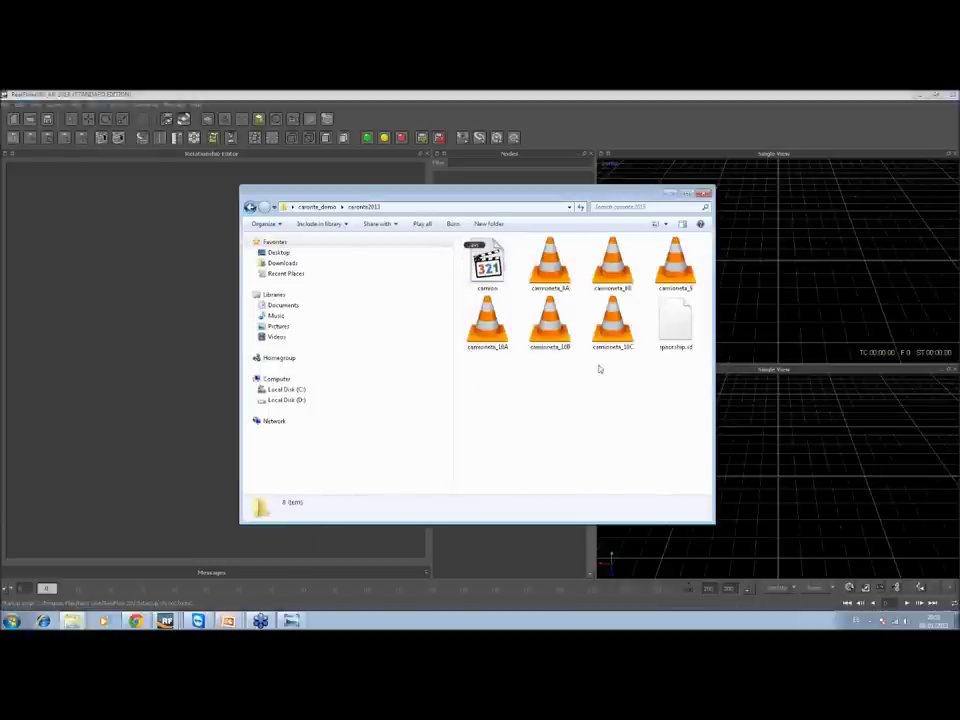
left_click_drag(690, 398, 496, 262)
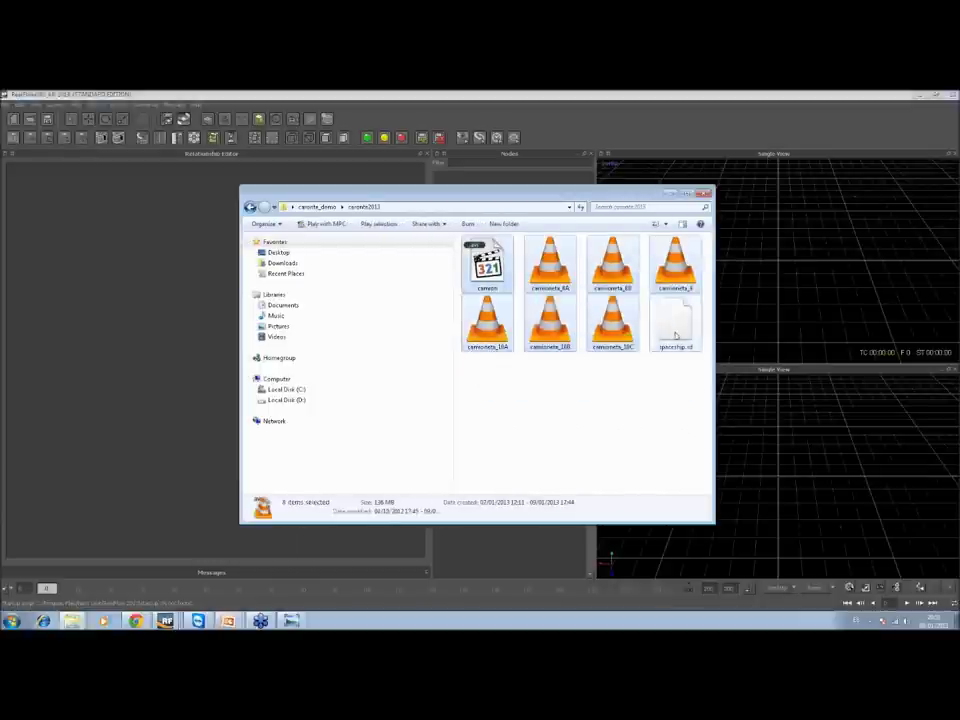
right_click(500, 268)
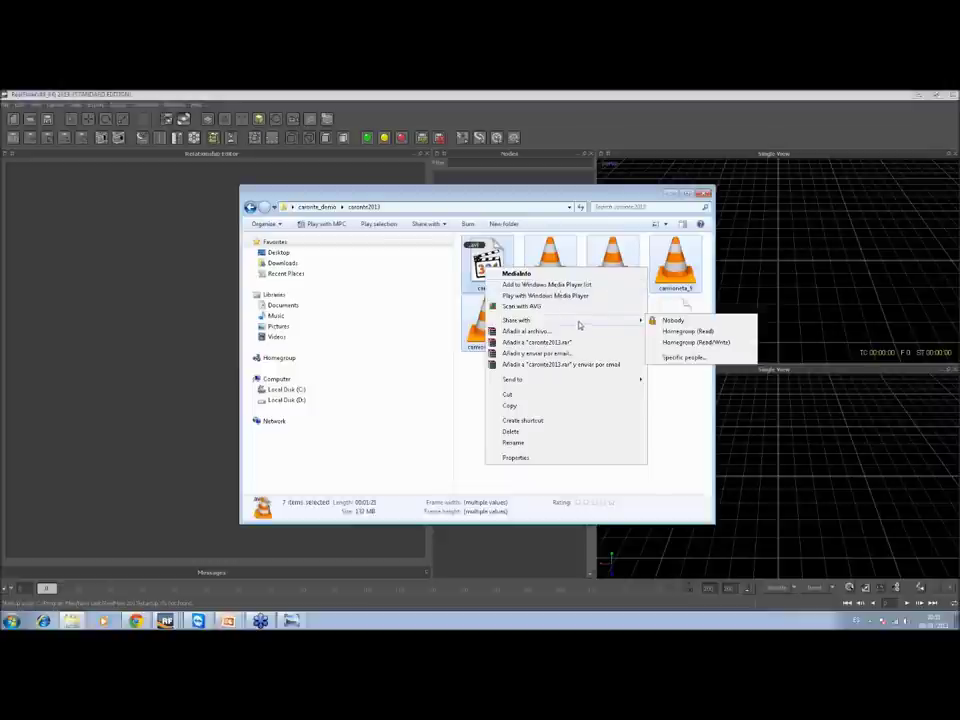
left_click(663, 411)
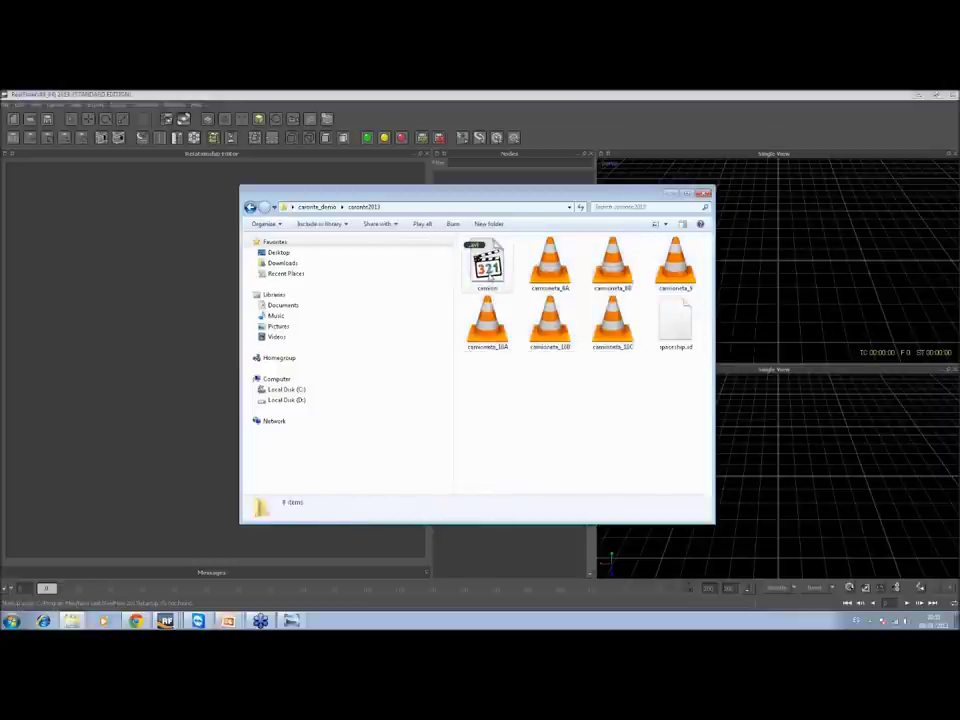
left_click(488, 262)
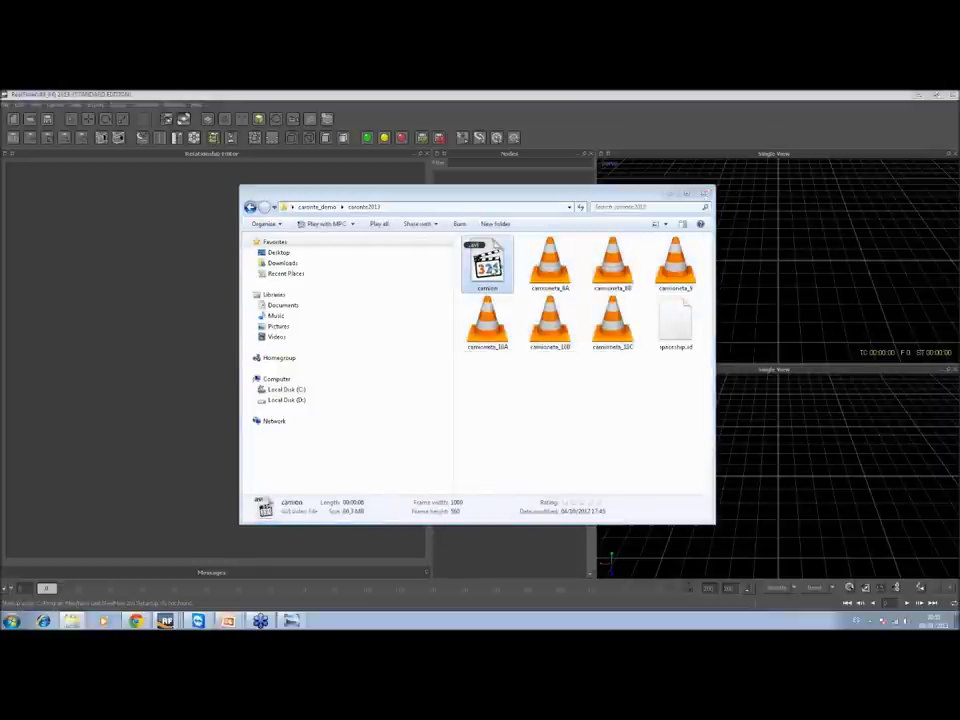
double_click(495, 245)
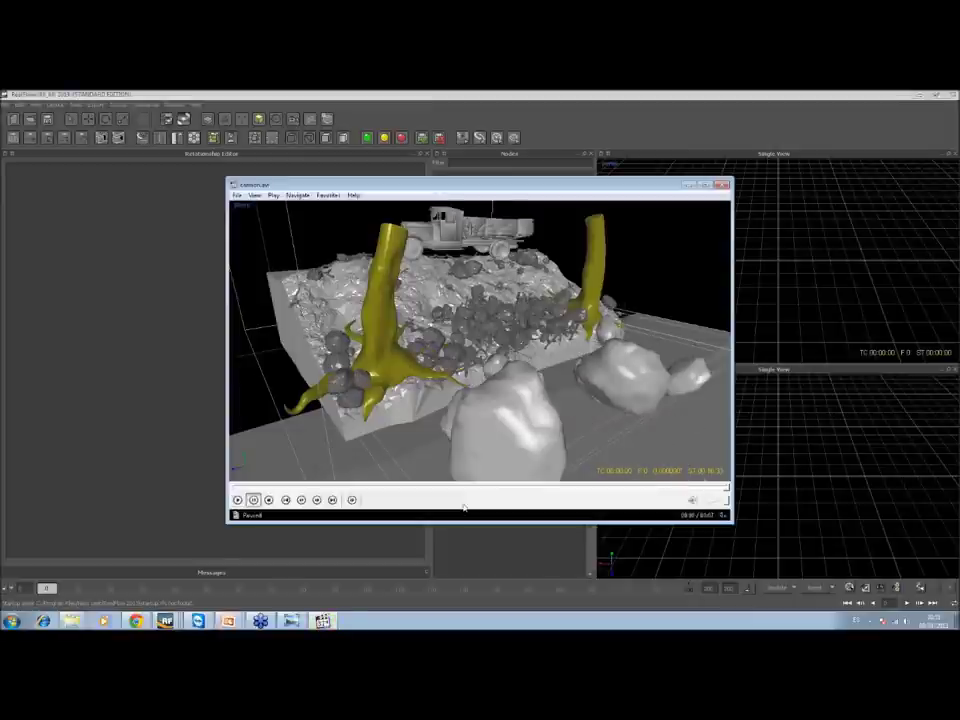
Play camion.avi in Media Player Classic with a pause, close it, and dismiss Project management
key("space")
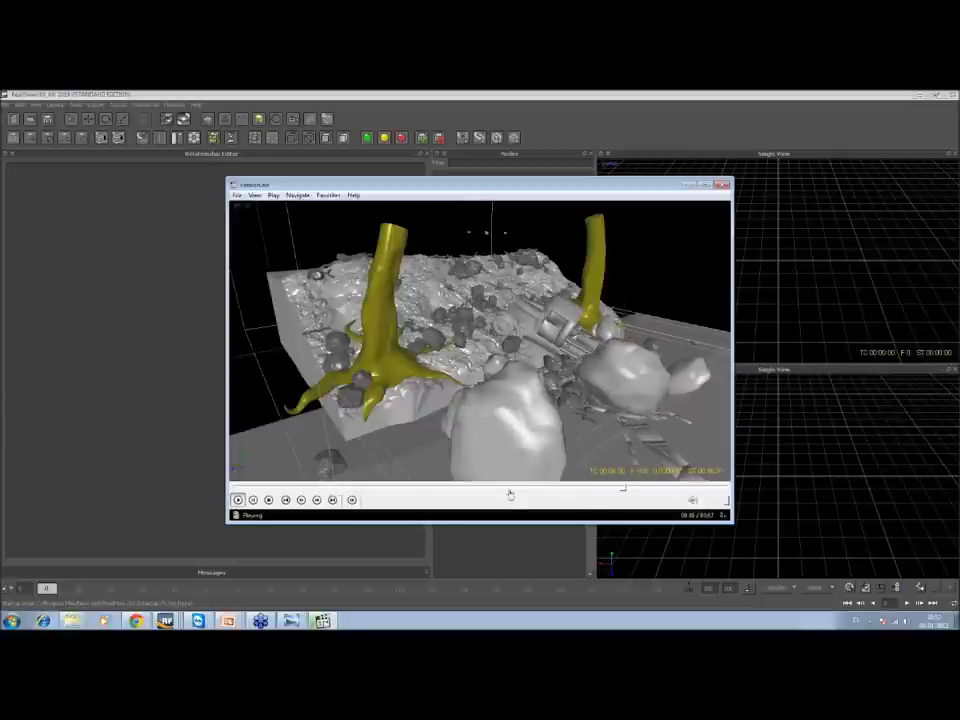
key("space")
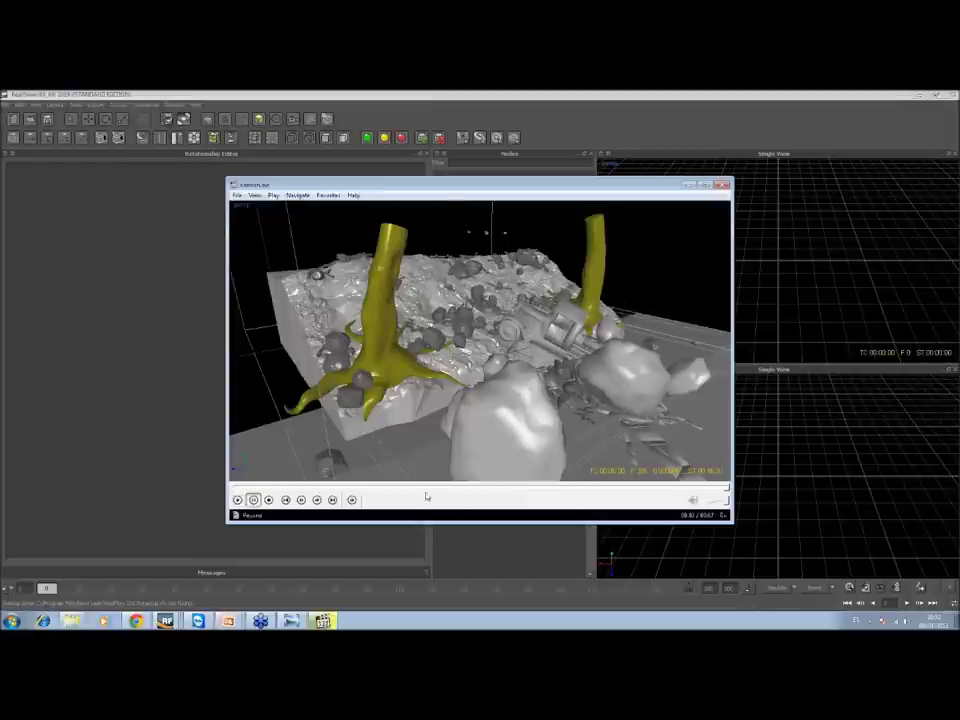
key("space")
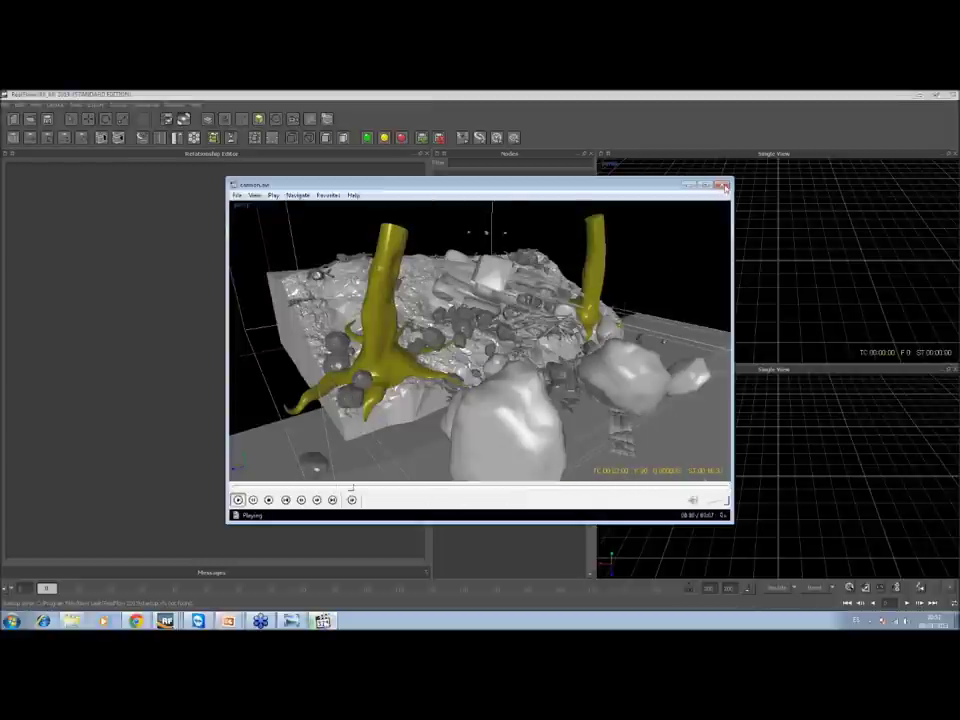
left_click(726, 186)
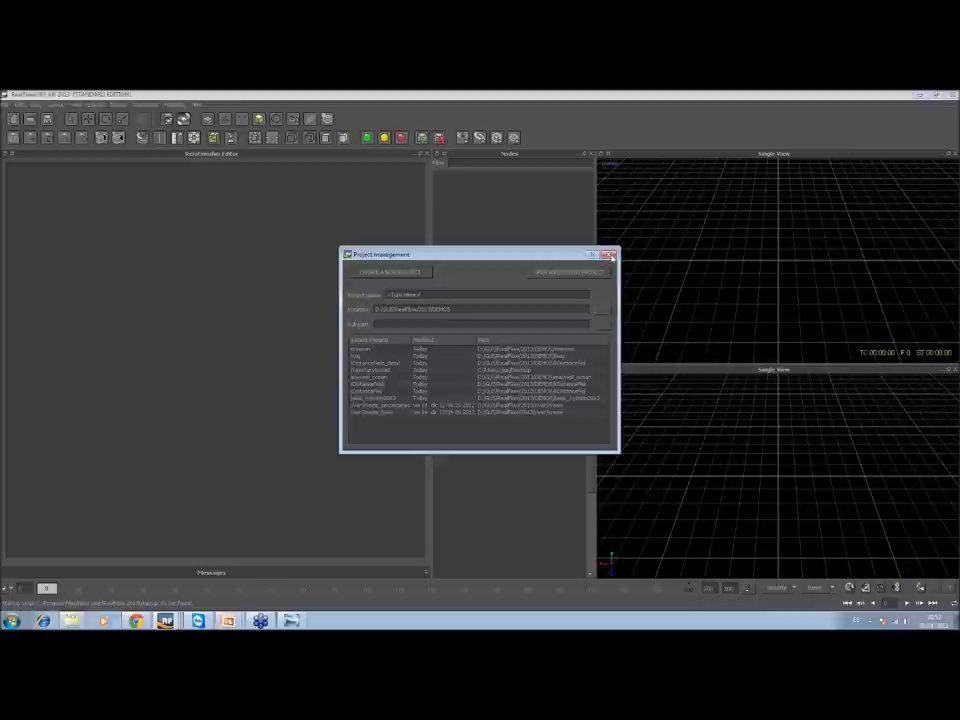
left_click(609, 255)
left_click(790, 588)
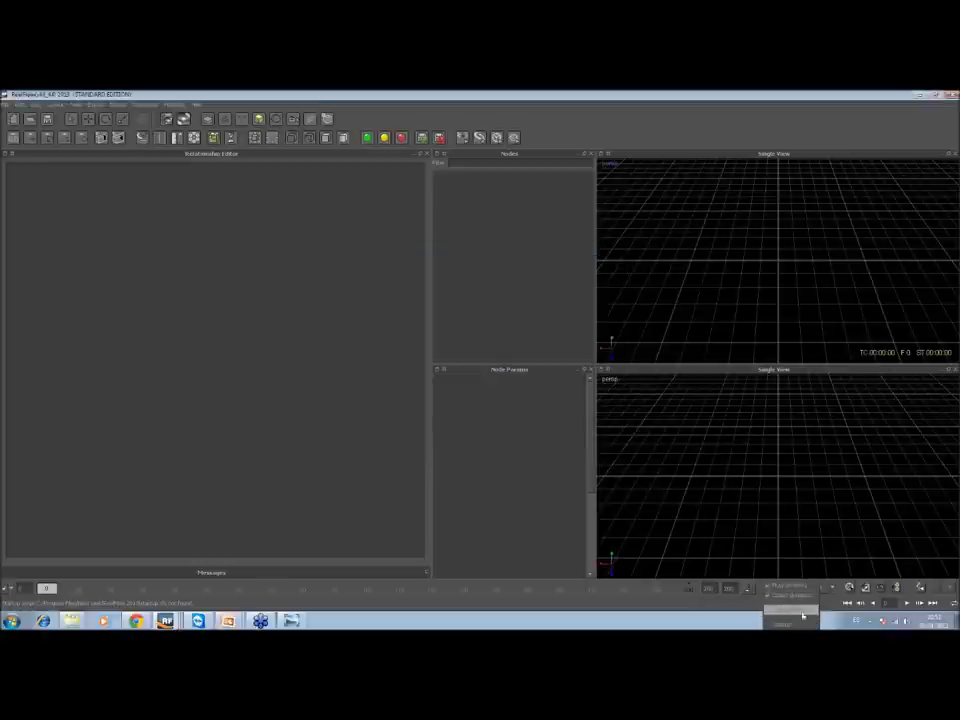
Open Simulation options and edit the Max substeps and a rigid-body solver field
left_click(801, 611)
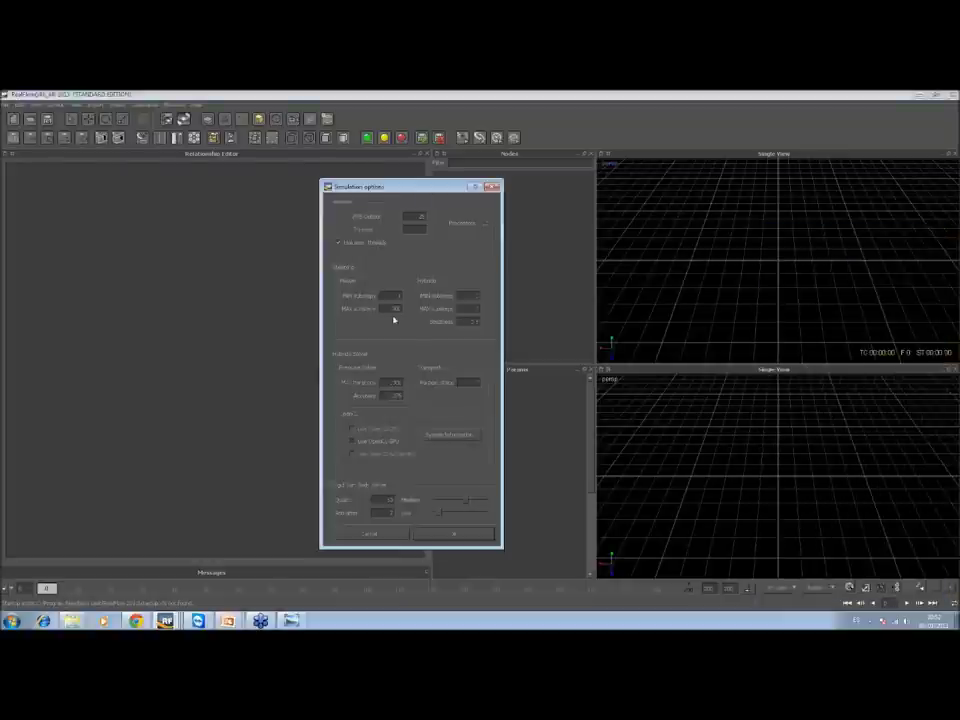
left_click(469, 307)
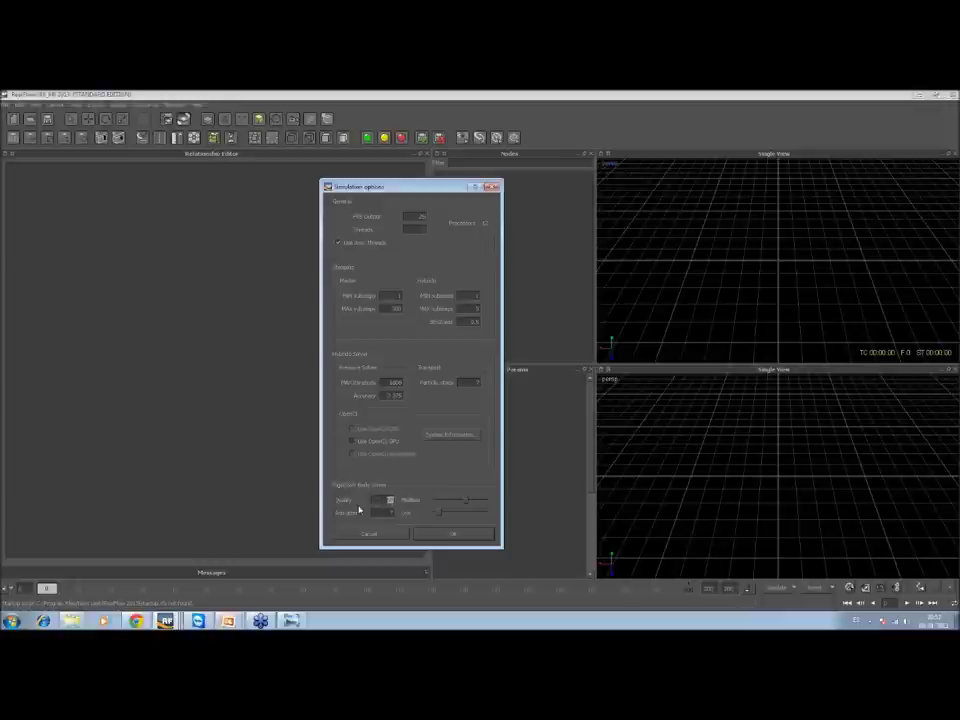
left_click(391, 512)
Check the device's OpenCL version in System Information, then close it and Simulation options
left_click(451, 435)
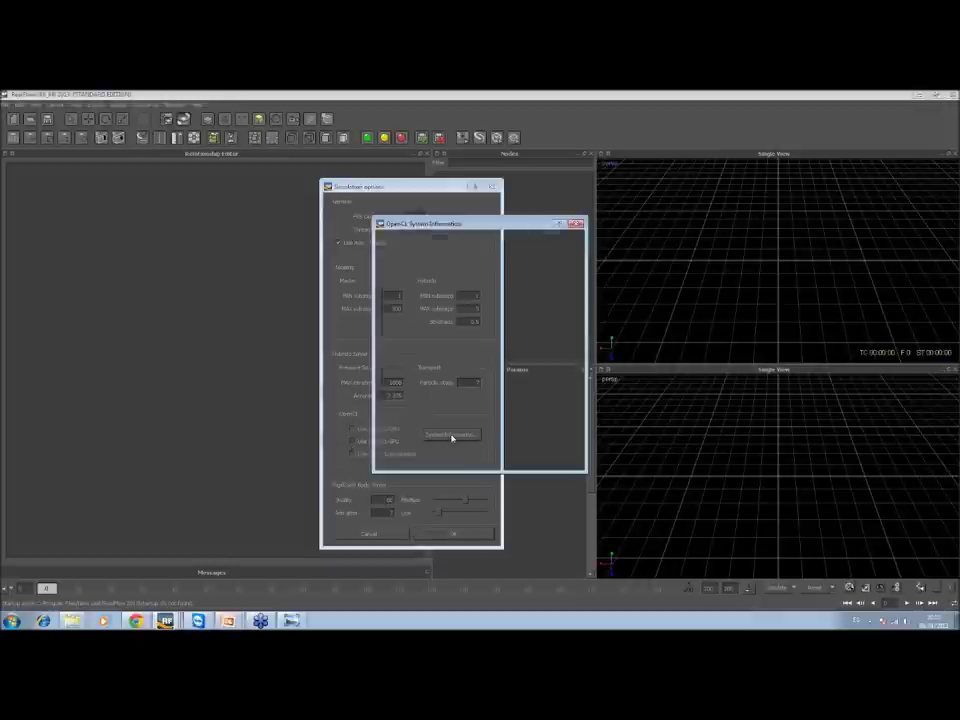
left_click_drag(306, 288, 311, 339)
mouse_move(138, 265)
left_mouse_down()
mouse_move(183, 266)
mouse_move(193, 280)
mouse_move(142, 279)
left_mouse_up()
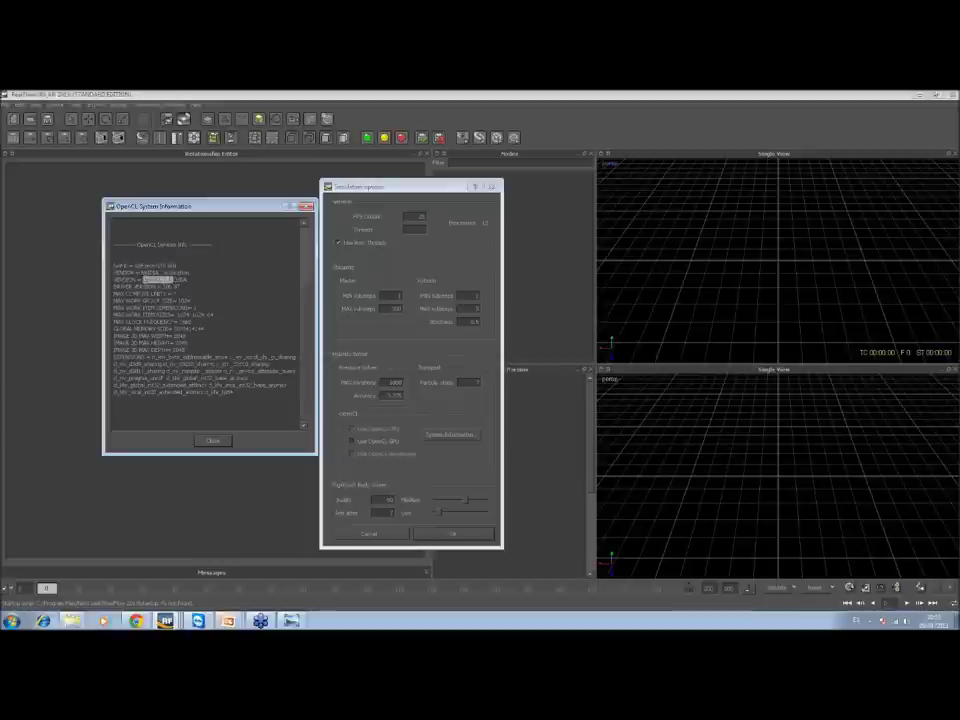
left_click(222, 442)
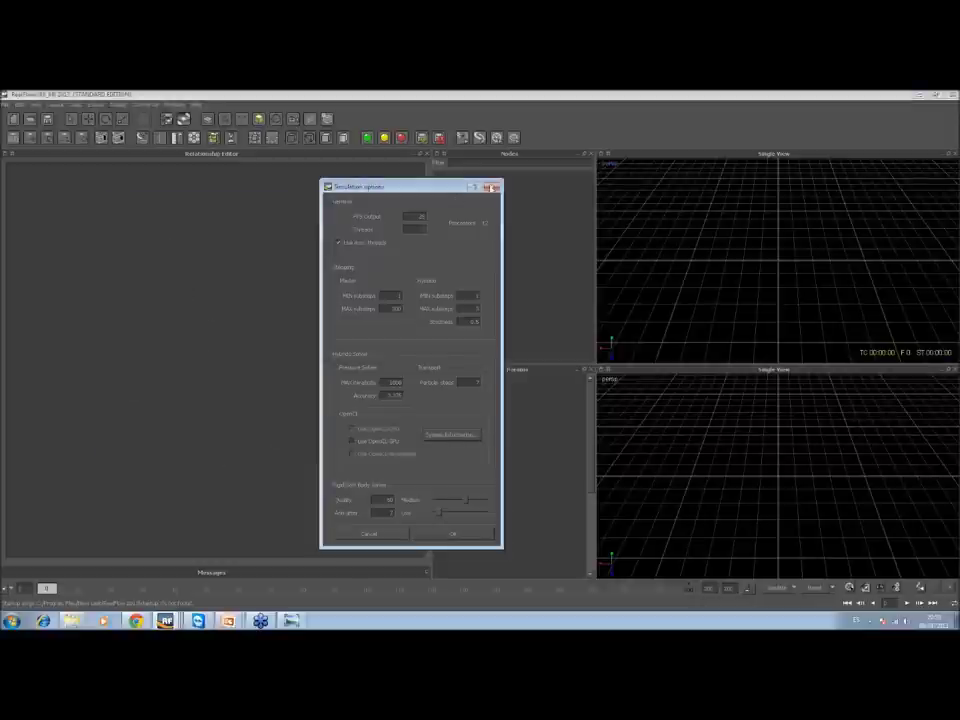
left_click(491, 187)
Open caronte2013 from the Explorer jump list and play the camioneta_8A video
right_click(74, 621)
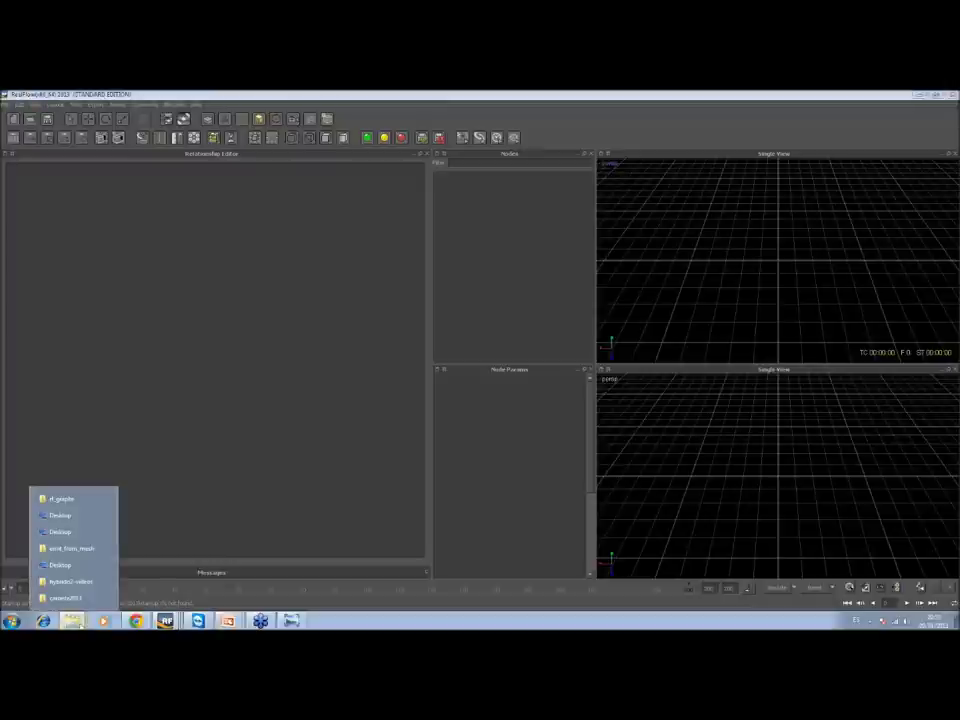
left_click(65, 597)
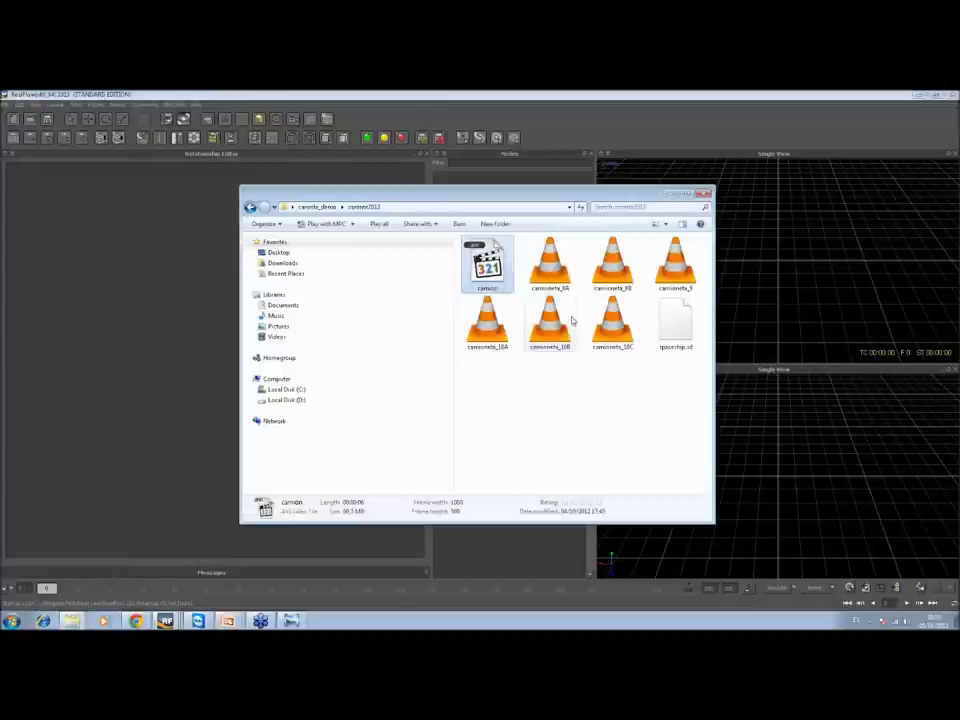
left_click(549, 268)
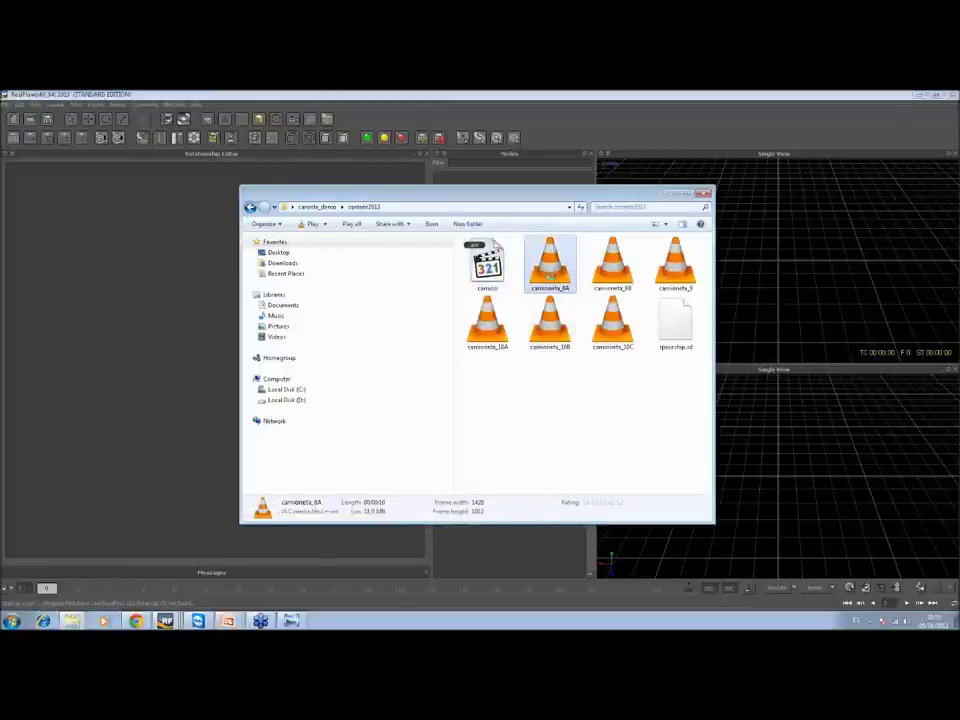
double_click(550, 272)
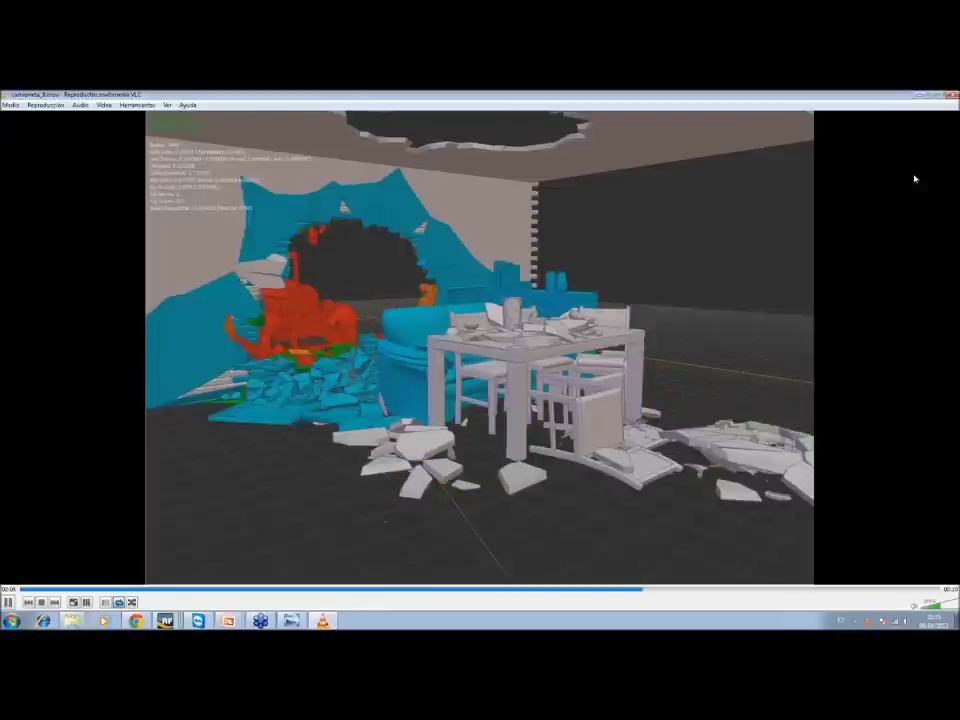
Close VLC after watching the camioneta_8A wall-breaking simulation clip
left_click(953, 96)
Import the spaceship model from Desktop > caronte_demo > caronte2013 with Ctrl+I
left_click(258, 119)
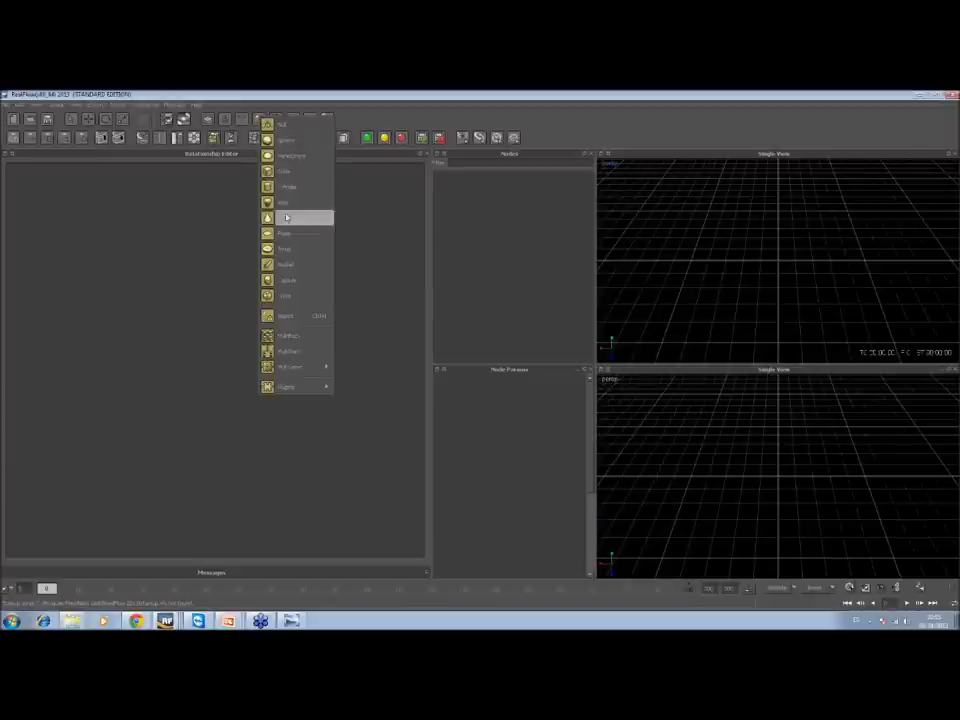
left_click(379, 325)
key("ctrl+i")
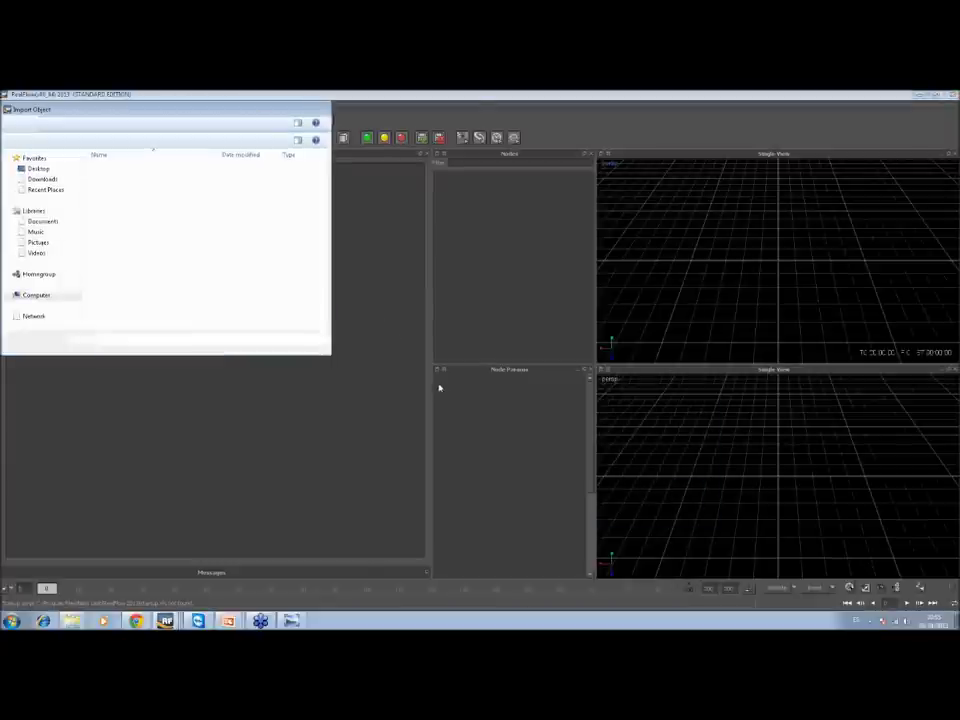
left_click(362, 339)
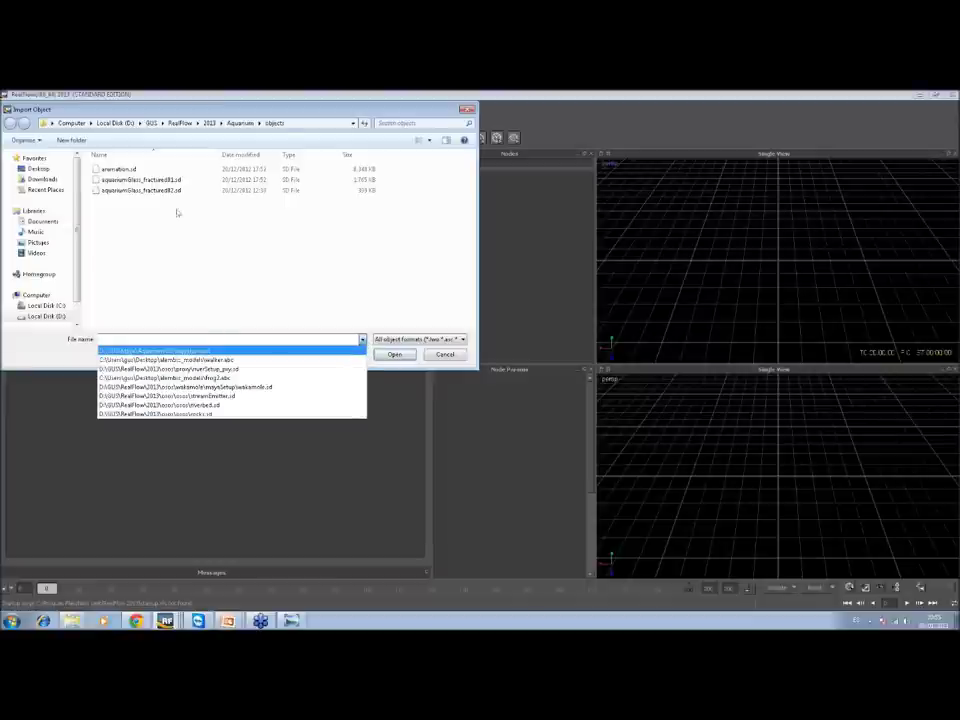
left_click(36, 171)
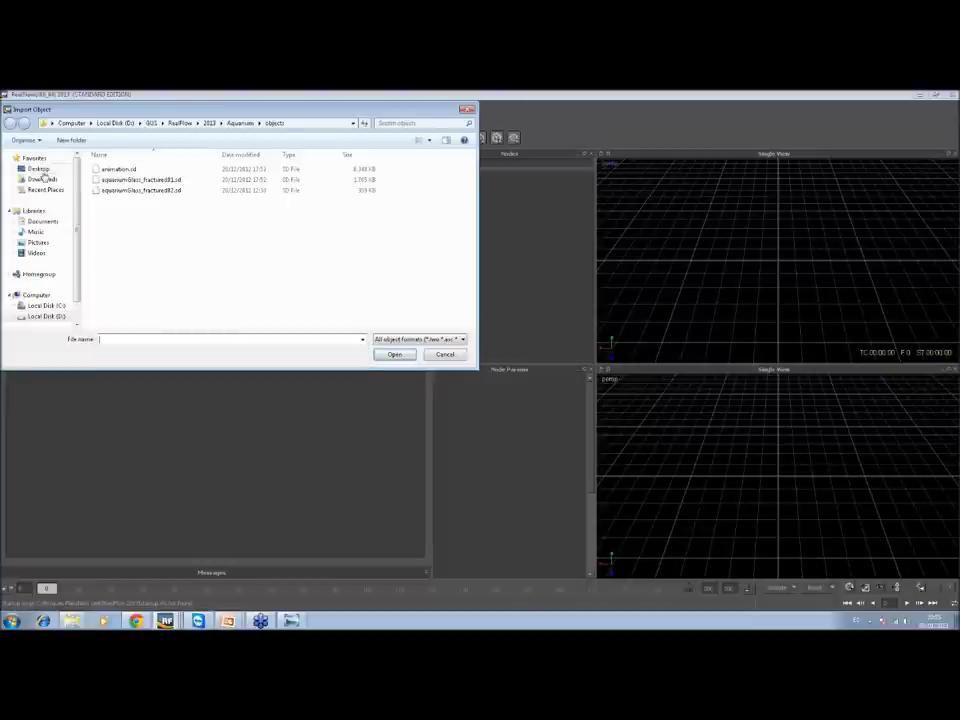
left_click(37, 170)
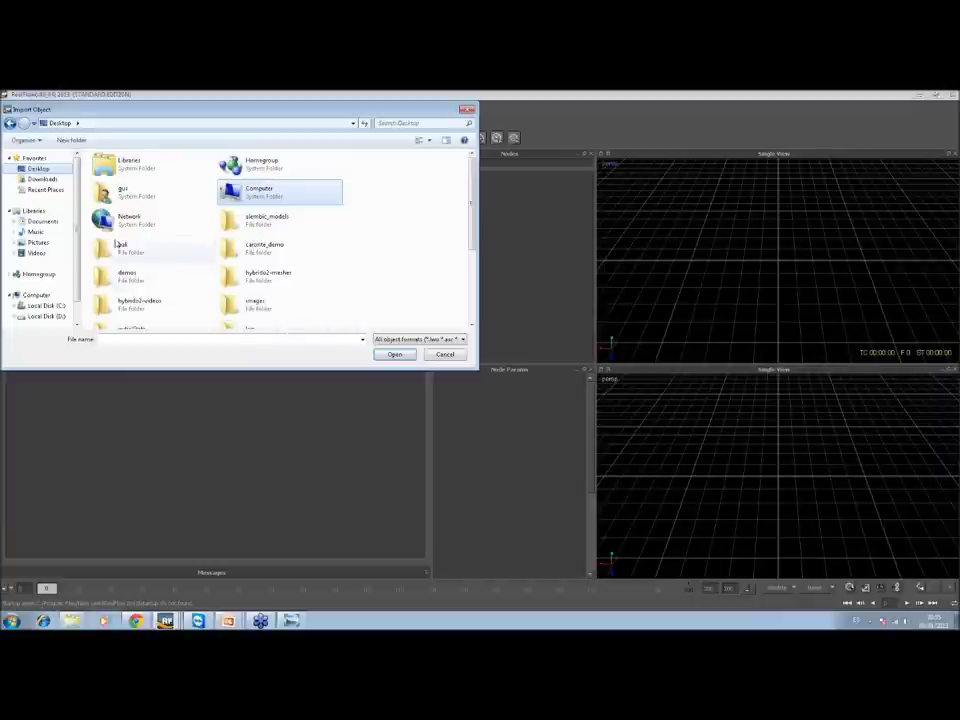
scroll(165, 265, "down", 1)
double_click(263, 246)
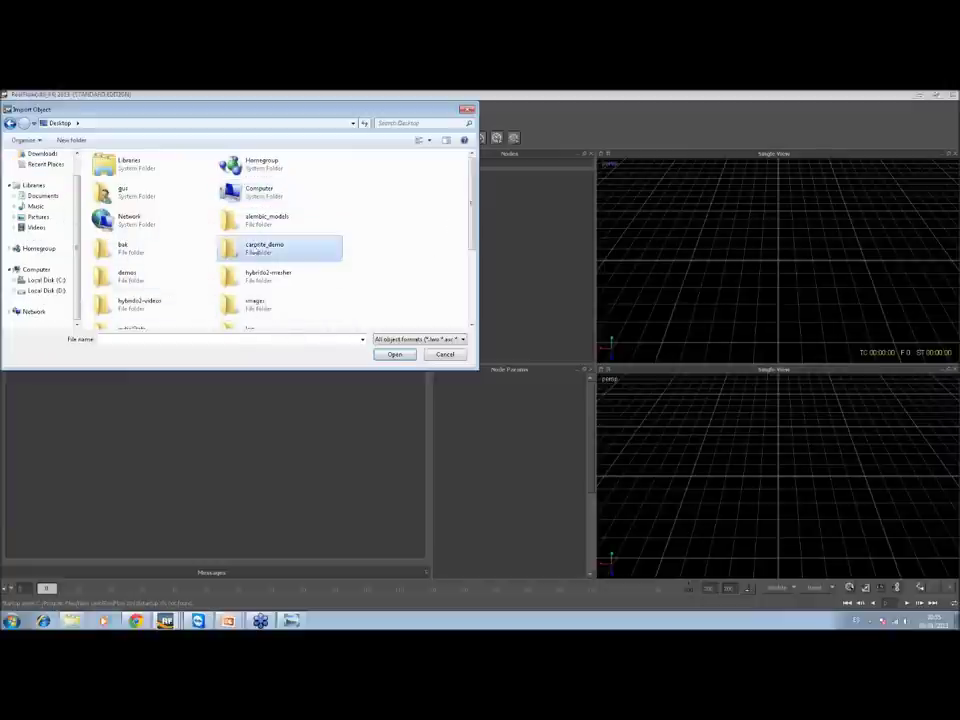
double_click(122, 185)
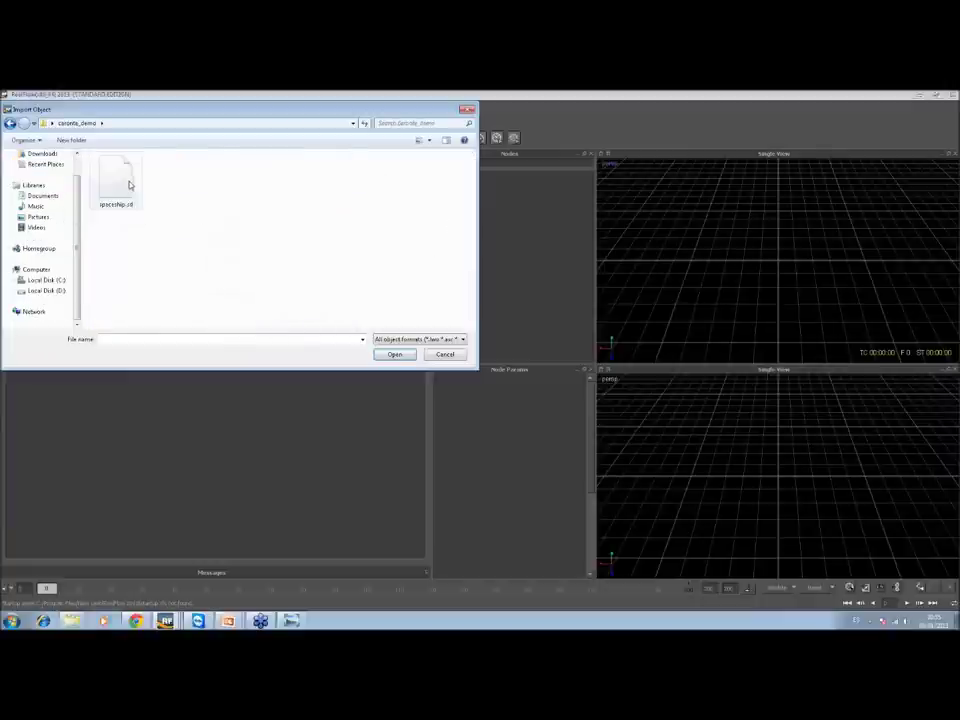
left_click(128, 188)
left_click(403, 358)
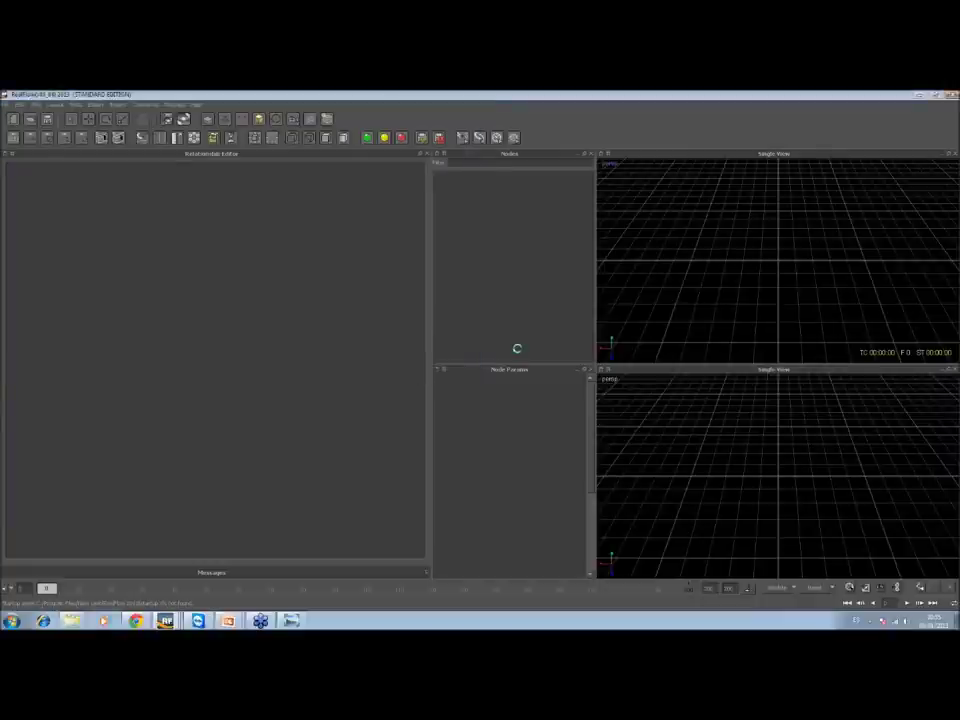
Move Hub01 lower in the relationship graph and hide the sphere and ring nodes
left_click_drag(269, 182, 160, 338)
left_click(459, 186)
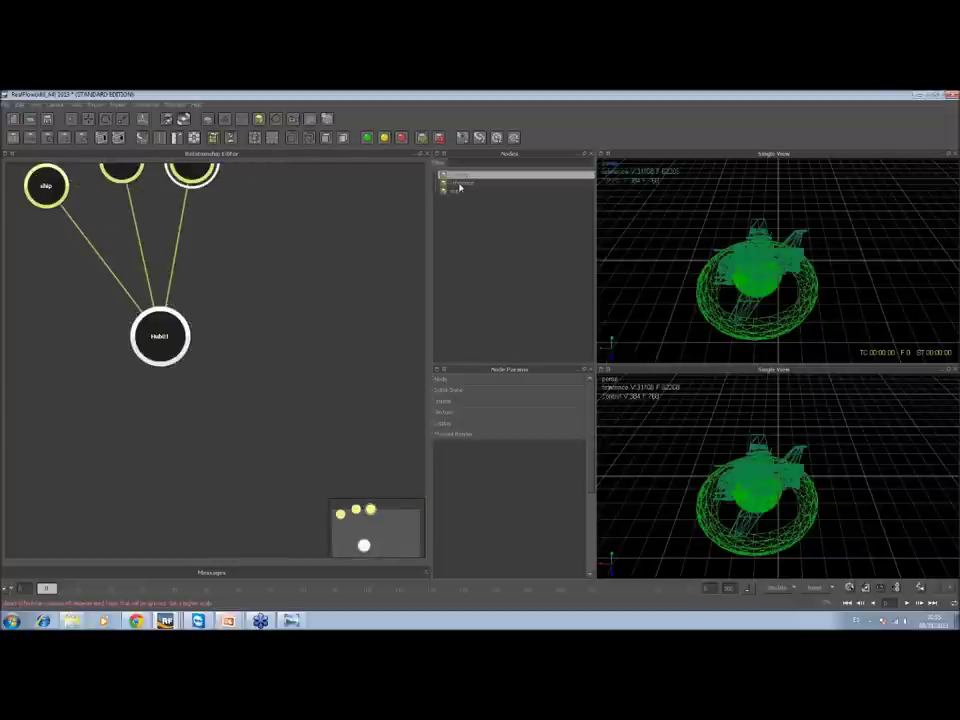
left_click(459, 184, "shift")
left_click(272, 138)
Maximize the 3D view, orbit around the ship's underside and wings, and select the ship
mouse_move(778, 296)
left_mouse_down("alt")
mouse_move(953, 372)
mouse_move(880, 330)
mouse_move(775, 397)
mouse_move(776, 369)
left_mouse_up("alt")
key("space")
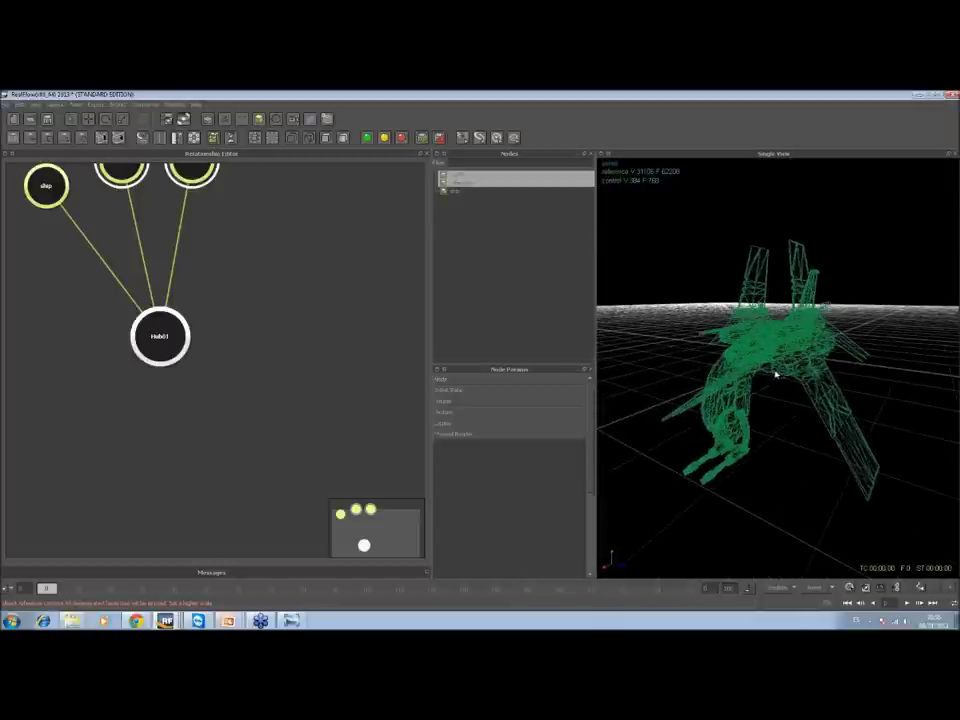
left_click_drag(838, 390, 846, 347, "alt")
scroll(799, 377, "up", 6)
left_click_drag(808, 380, 713, 355, "alt")
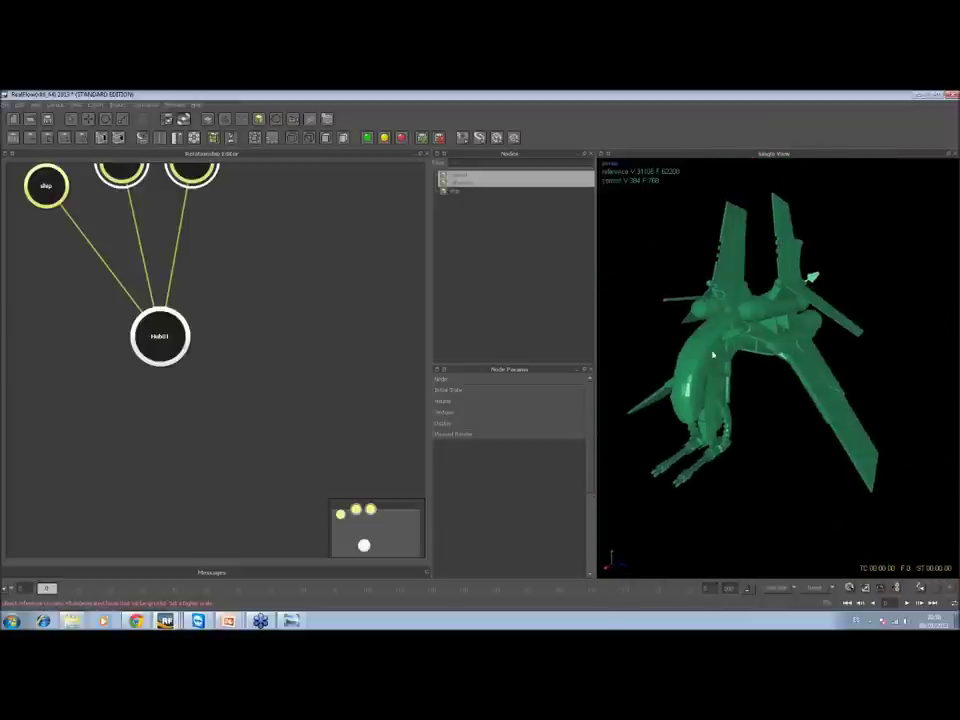
left_click(713, 355)
Run a trial Fracture Tool pass on the ship, confirming the rough number of pieces
left_click(213, 137)
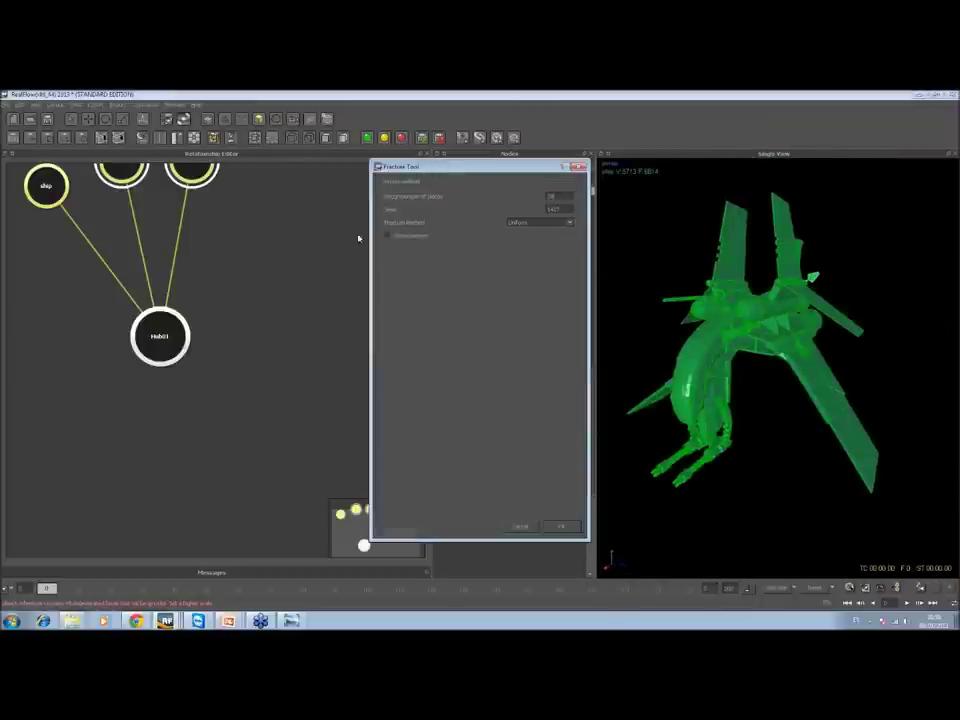
left_click_drag(470, 166, 337, 173)
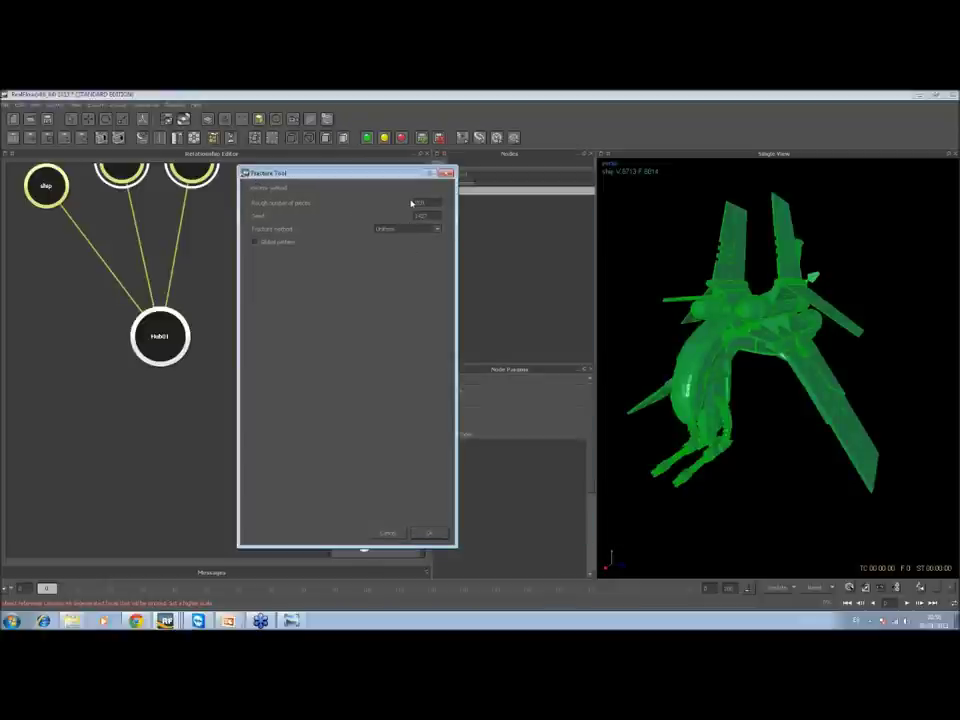
double_click(416, 203)
key("Return")
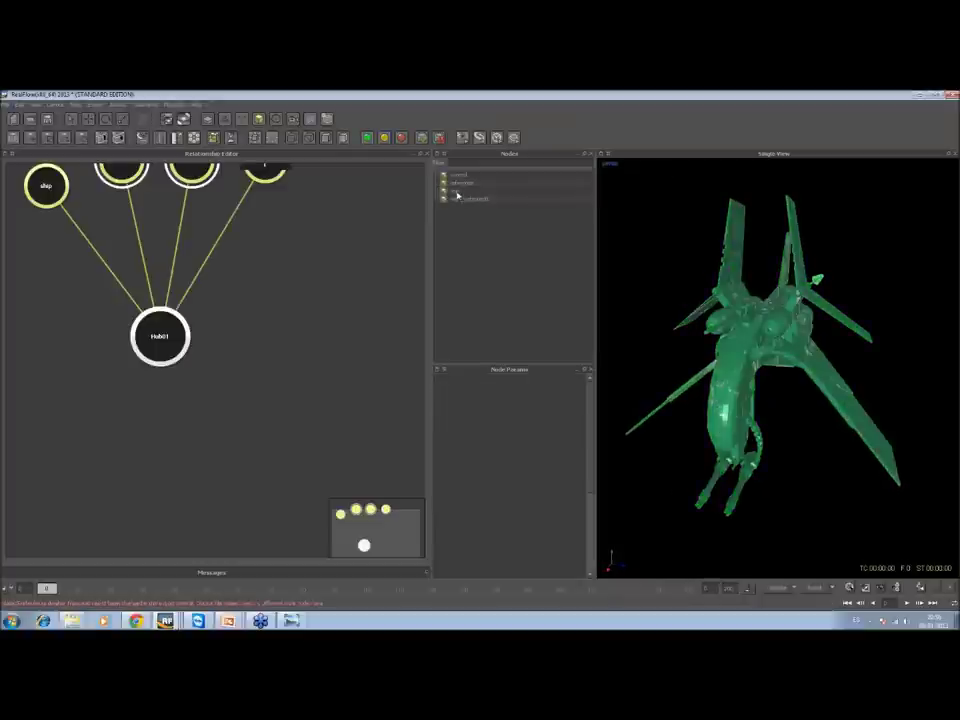
Show the fractured ship with flat shading and orbit to inspect the pieces
left_click(457, 192)
left_click(33, 105)
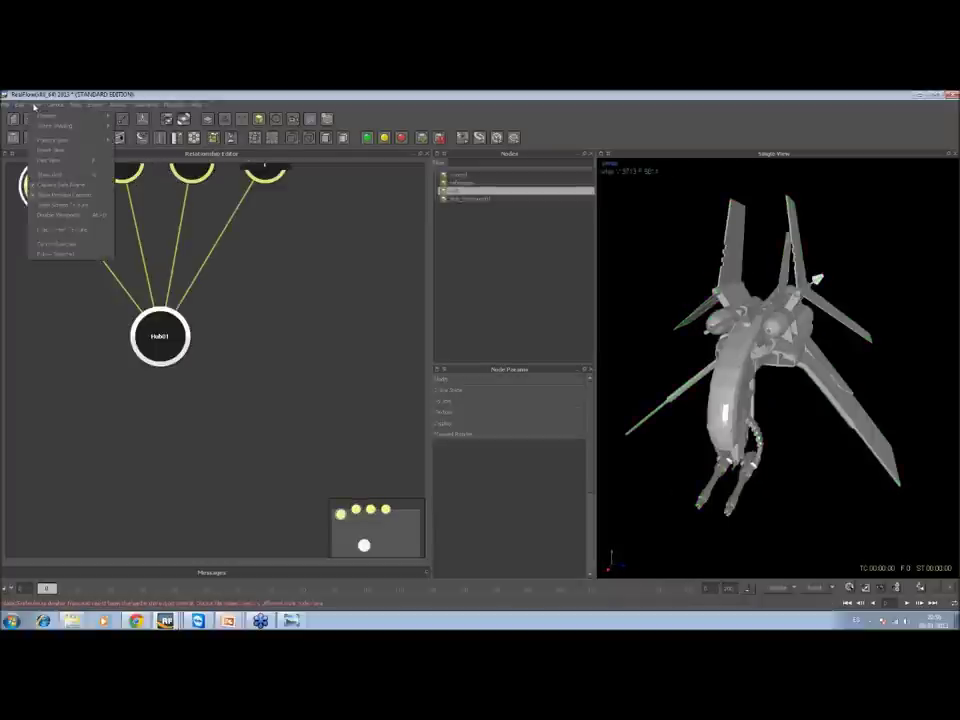
left_click(125, 110)
left_click_drag(808, 346, 660, 310, "alt")
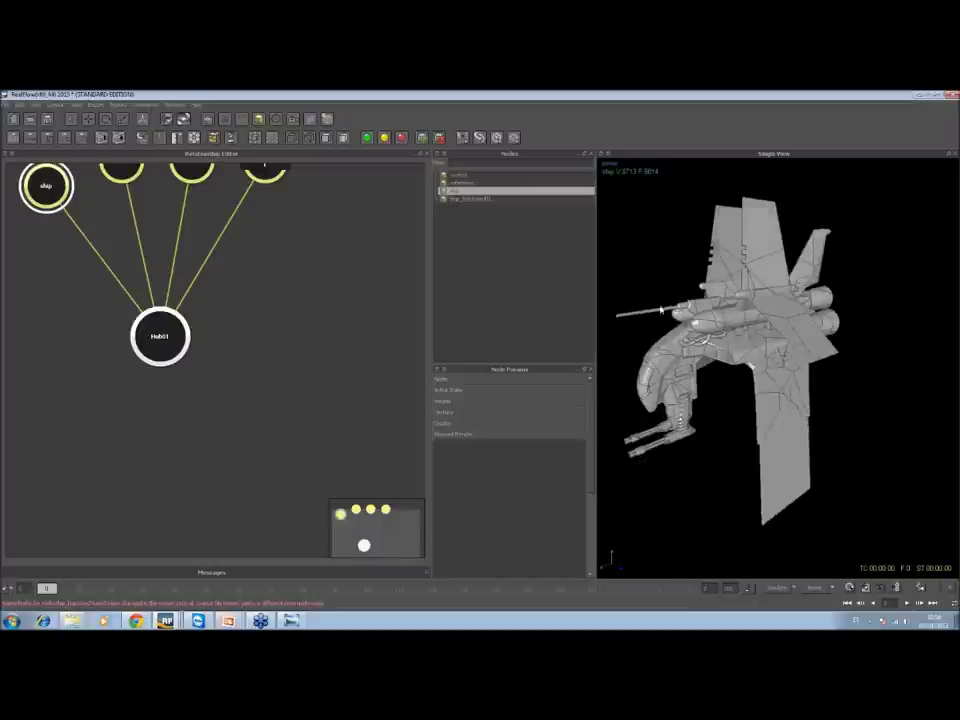
Delete the trial ship_fractured01 object and reselect the original ship
left_click(471, 199)
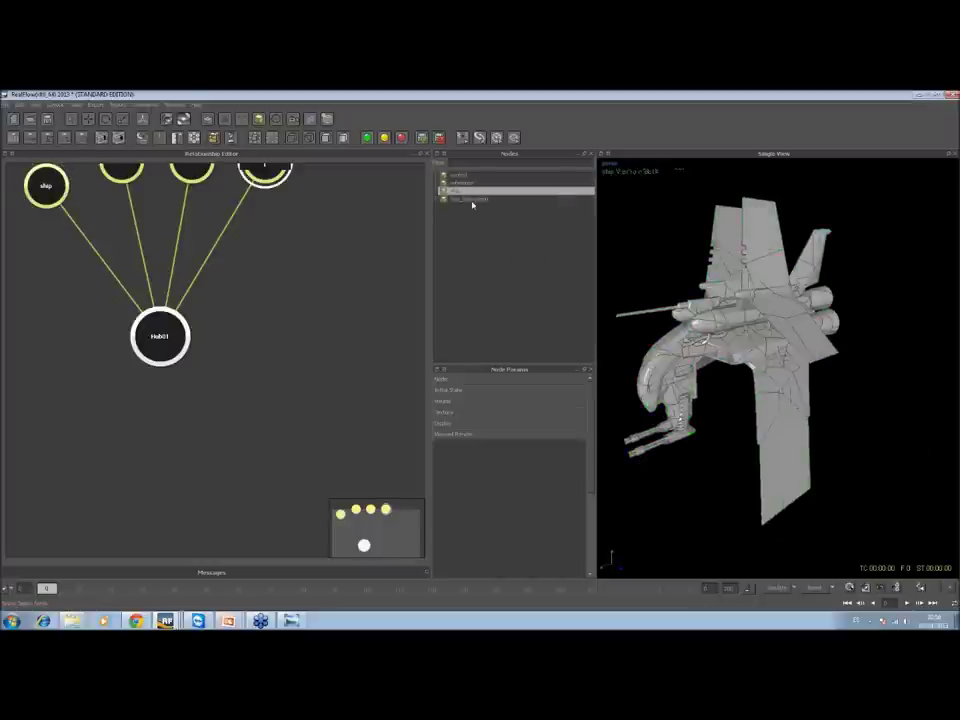
key("Delete")
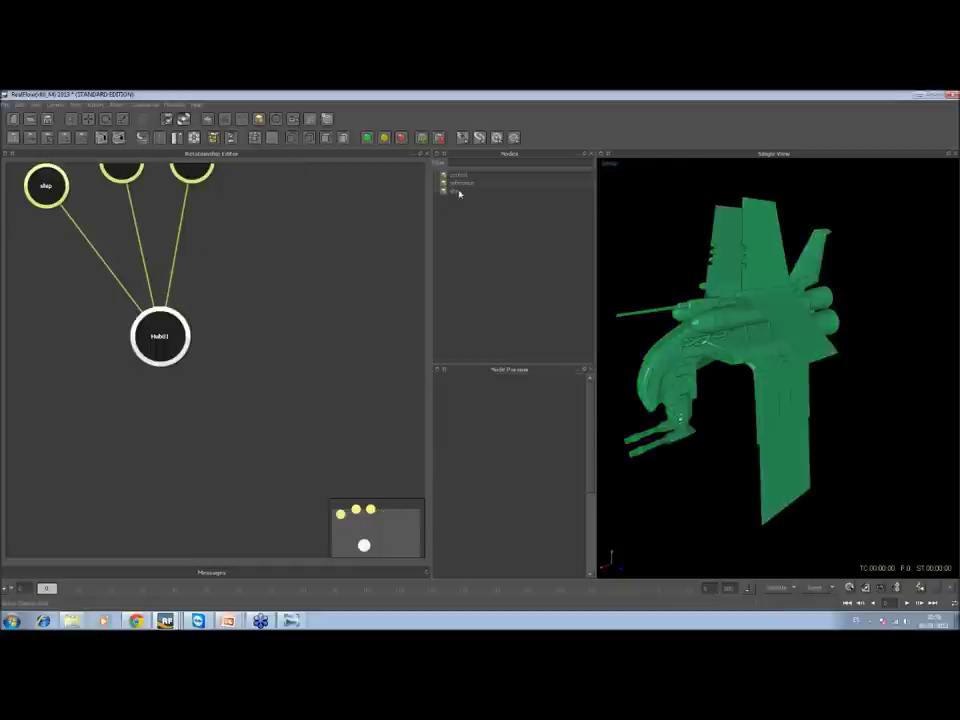
left_click(457, 191)
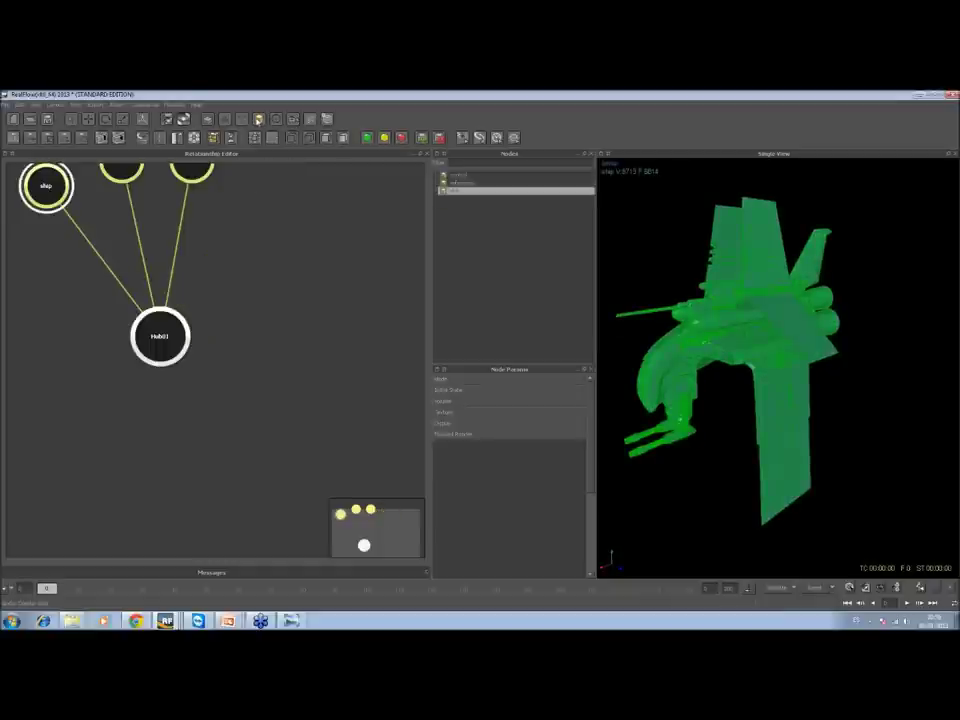
left_click(259, 120)
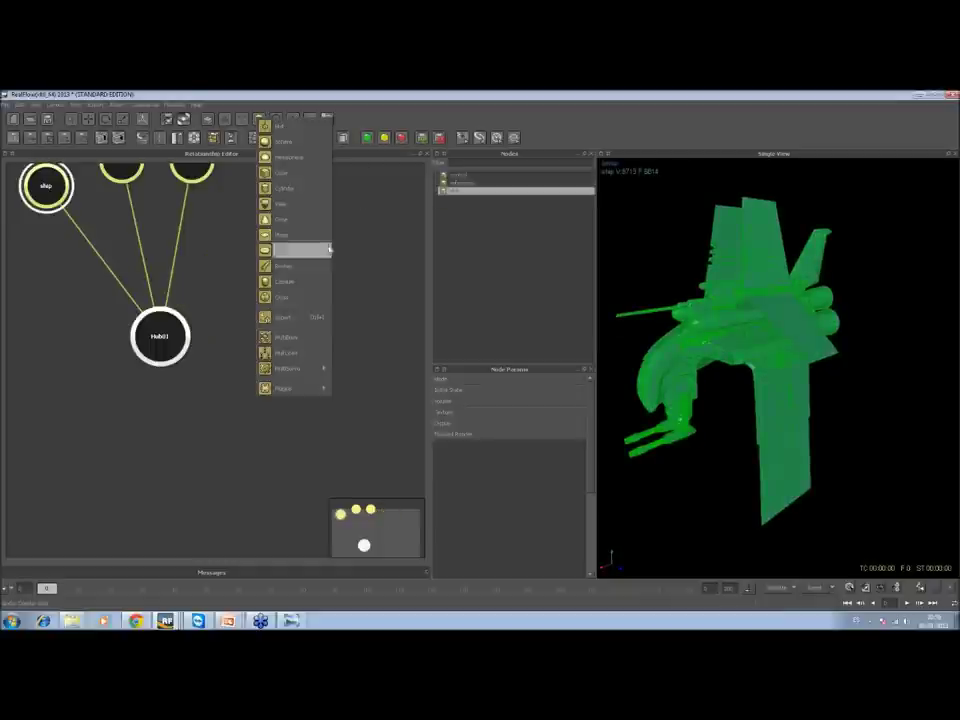
Add Sphere01, move it against the ship's hull underside (Px 0.49244), and reselect the ship
left_click(286, 157)
left_click_drag(719, 424, 805, 365, "alt")
left_click(787, 350)
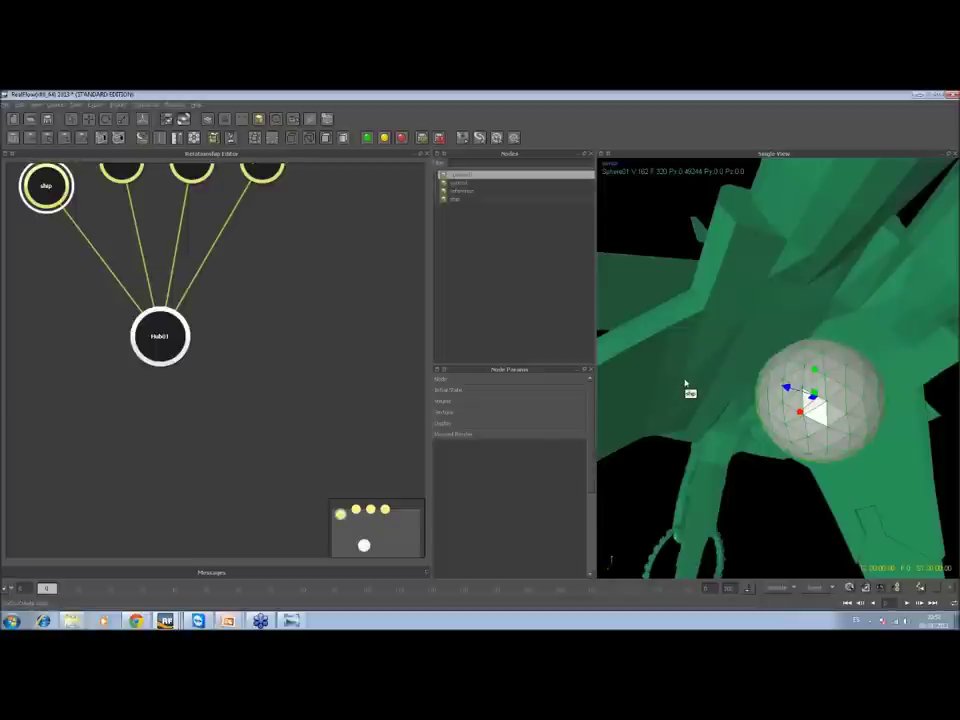
left_click(763, 328)
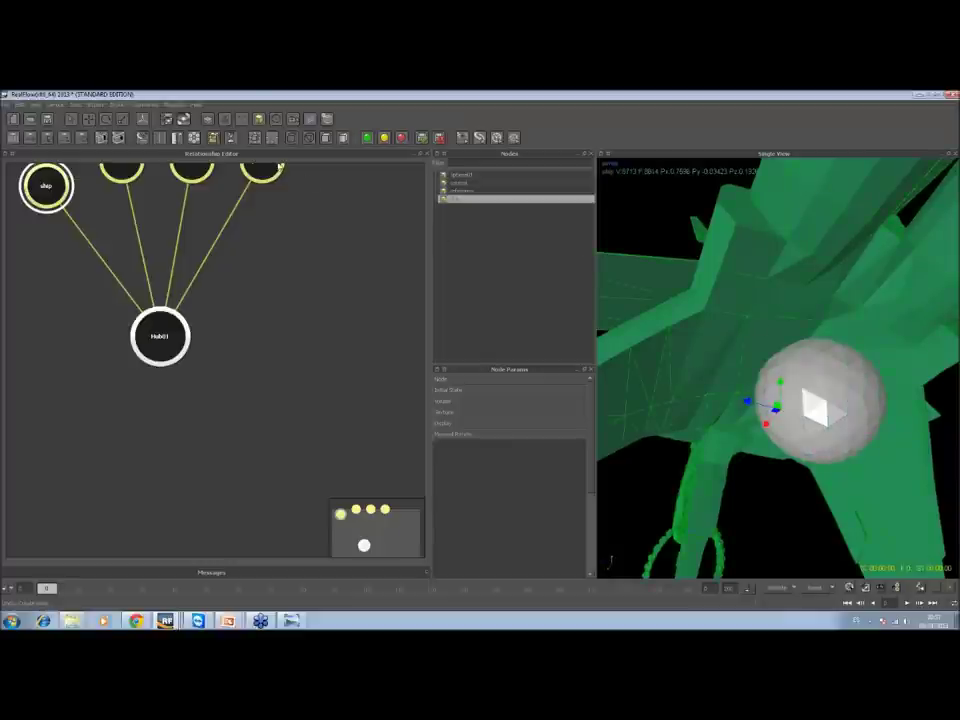
Fracture the ship By geometry around Sphere01 with Resolution 15000 and Split channels enabled
left_click(210, 137)
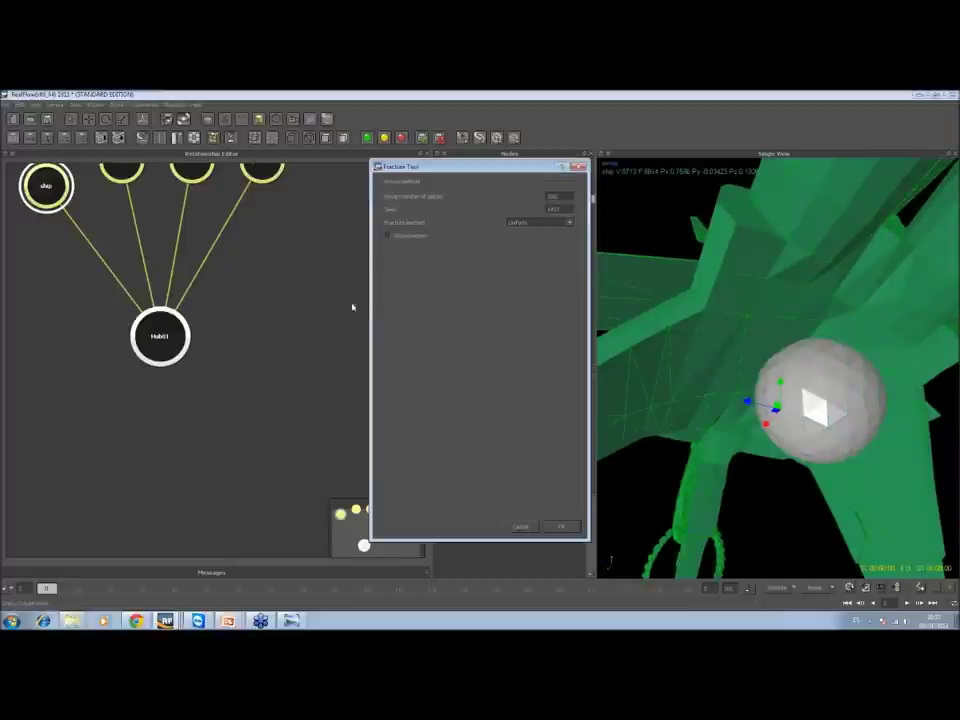
left_click_drag(465, 167, 365, 164)
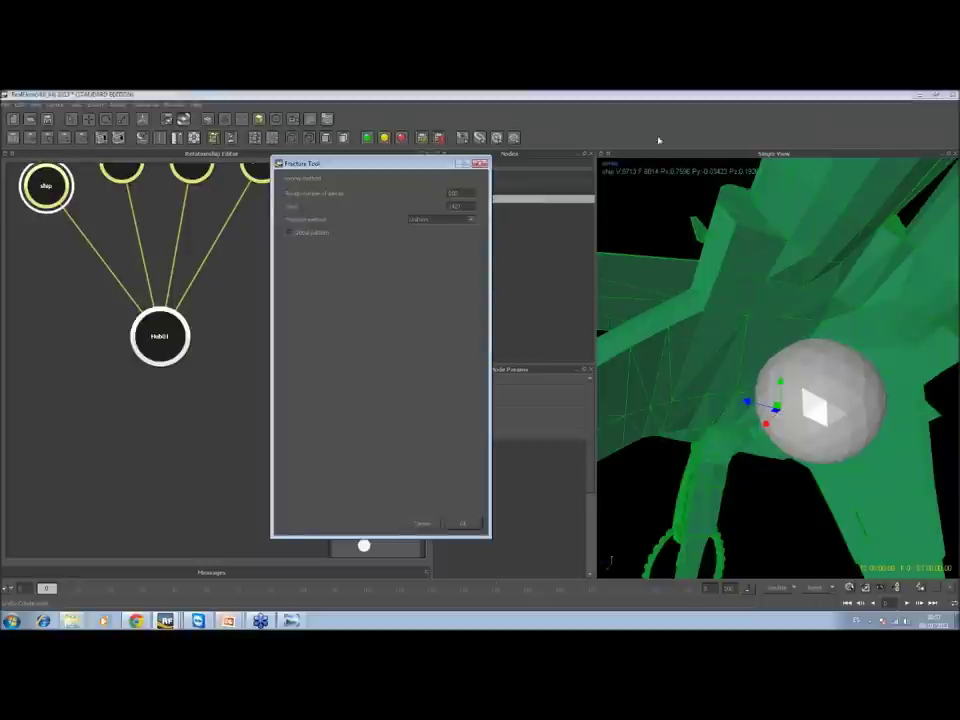
left_click(472, 221)
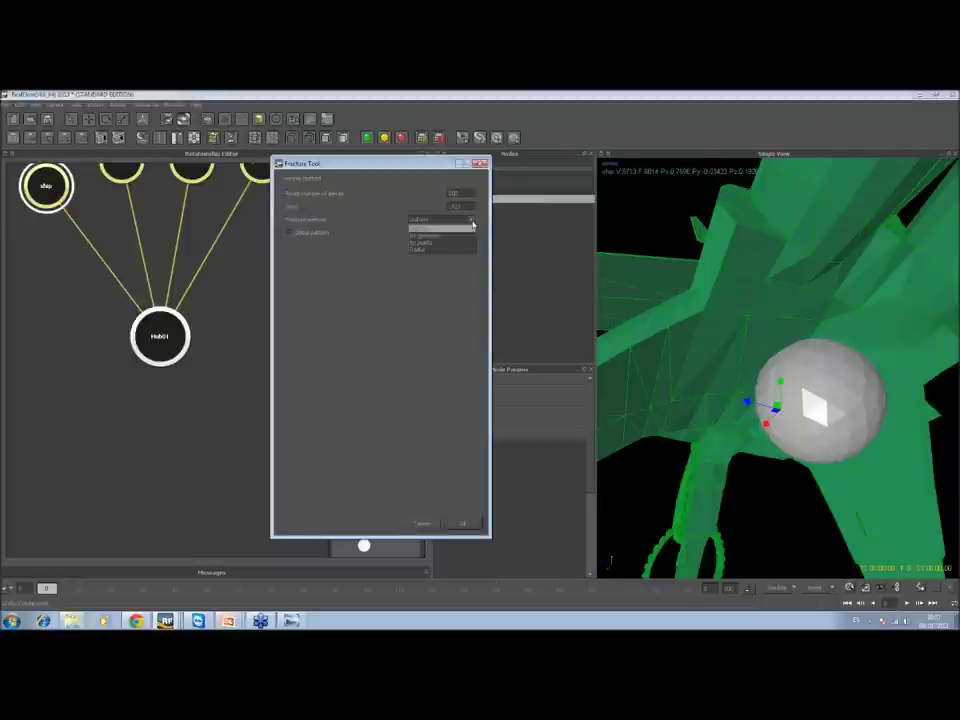
left_click(421, 237)
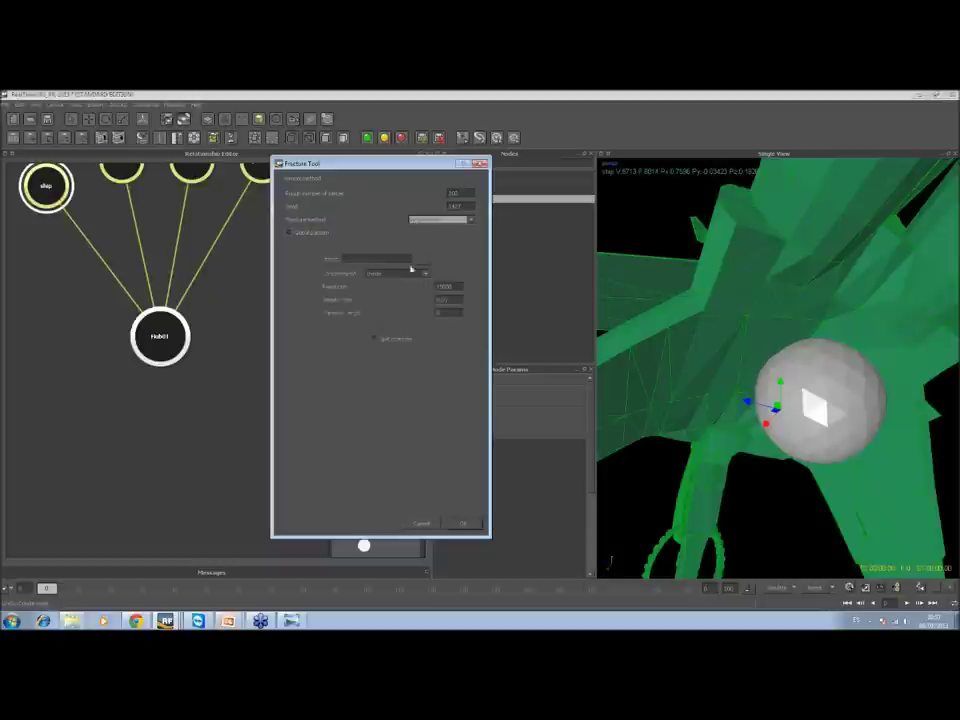
left_click(422, 261)
left_click(345, 161)
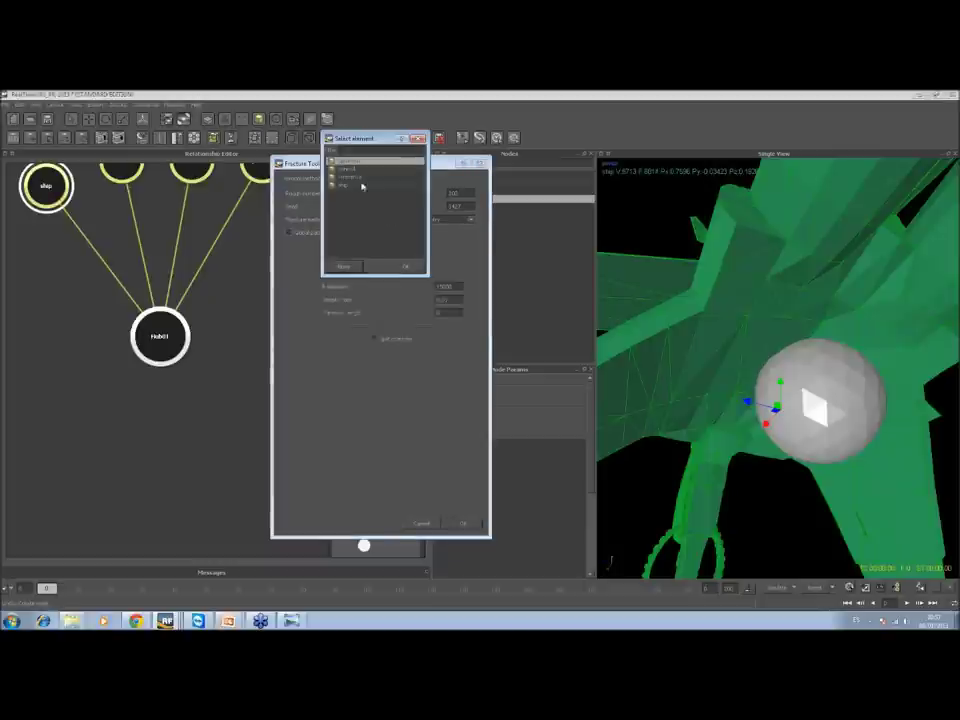
left_click(408, 268)
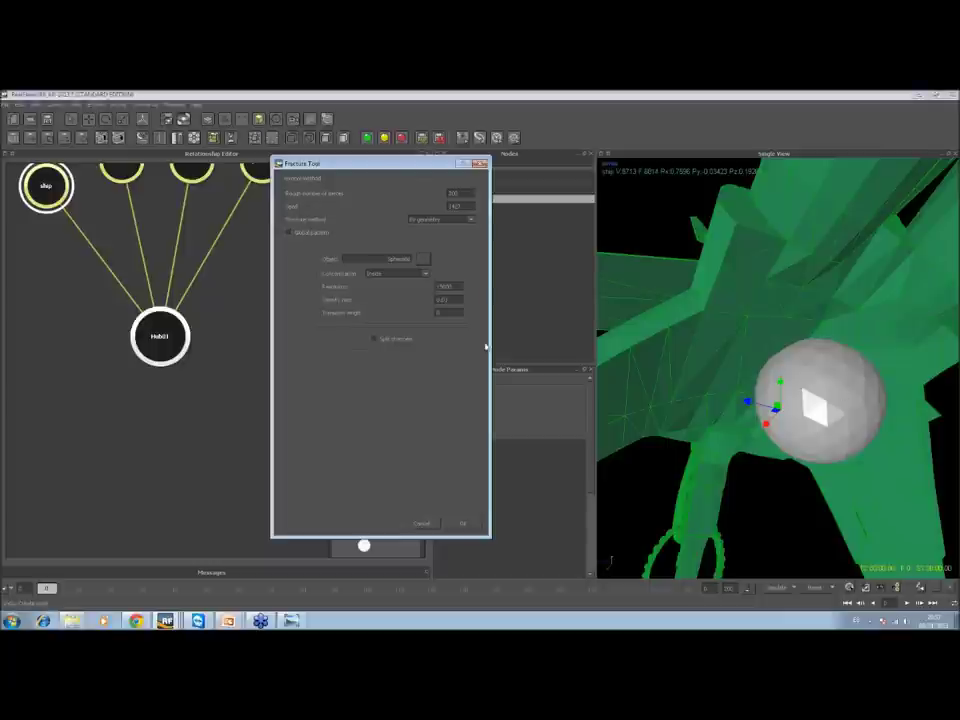
double_click(444, 286)
left_click(375, 339)
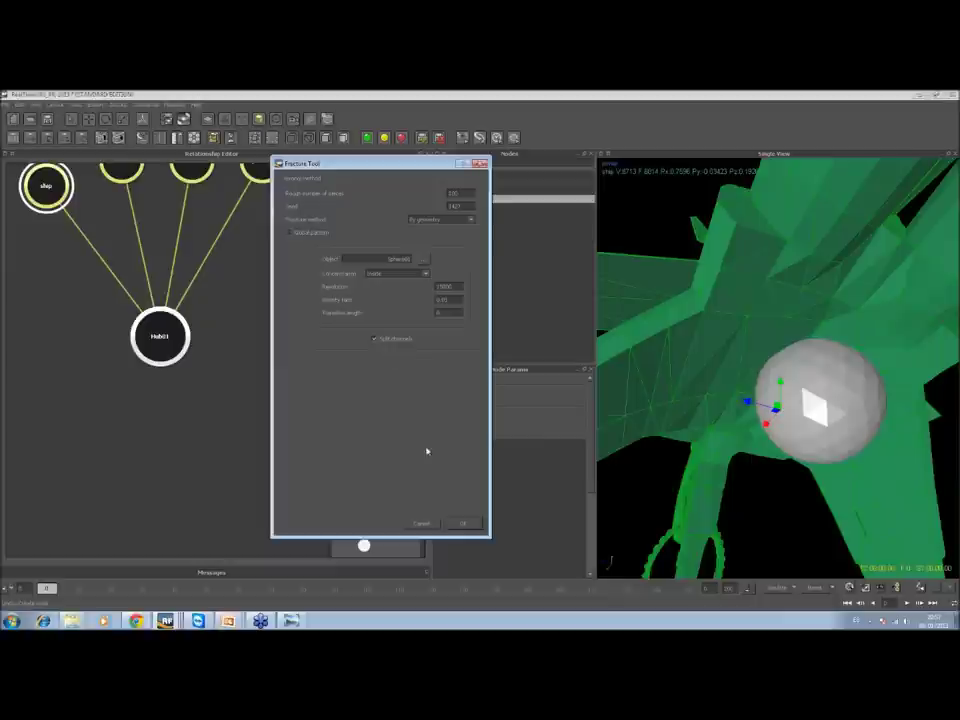
left_click(465, 527)
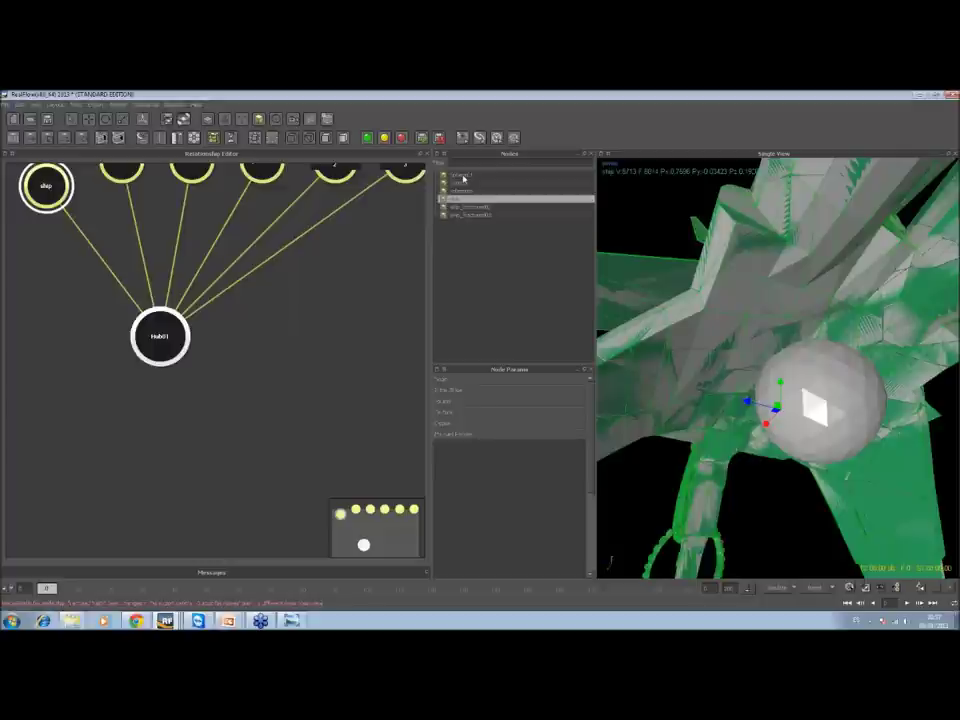
Inspect the dense fragments, select ship_fractured02, then exit RealFlow answering the save prompt
left_click_drag(829, 386, 797, 417, "alt")
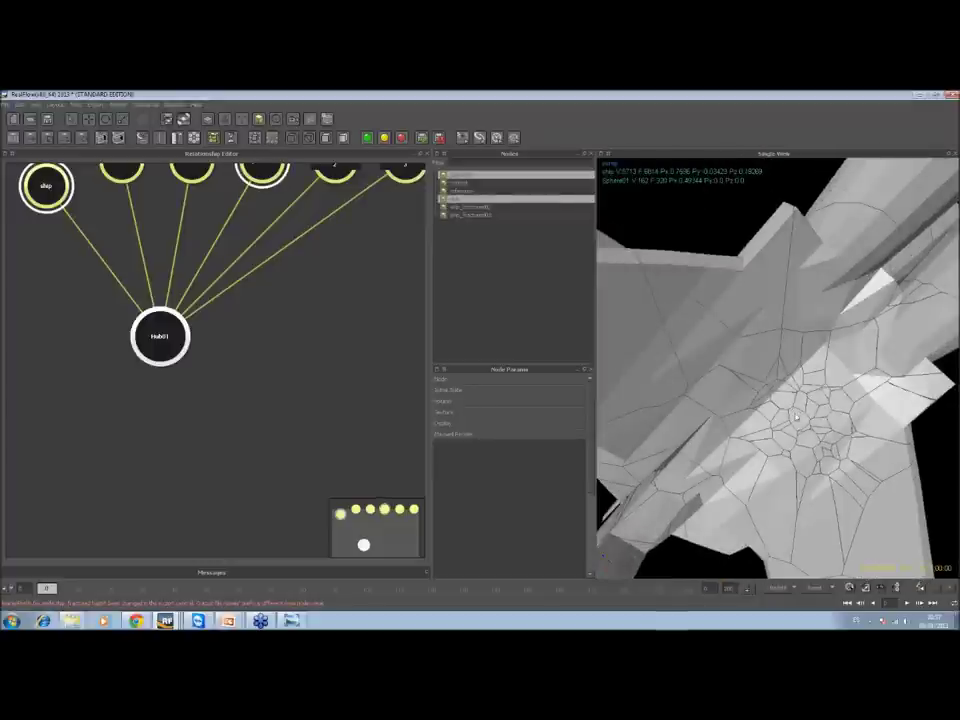
left_click_drag(818, 292, 798, 370, "alt")
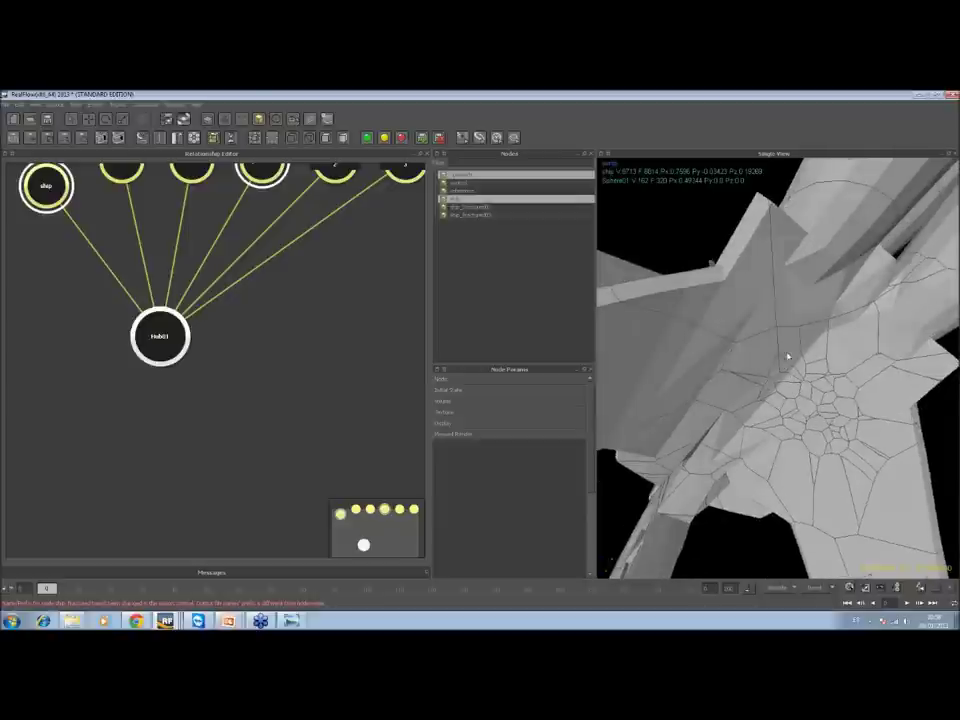
left_click_drag(783, 312, 803, 394, "alt")
left_click(775, 345)
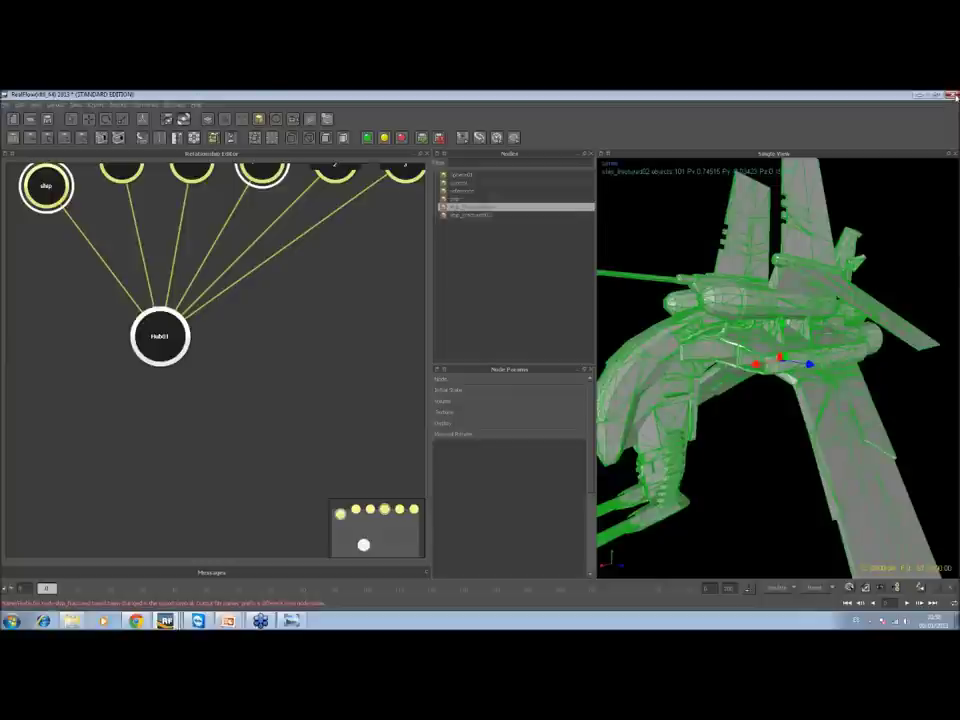
left_click(954, 96)
left_click(475, 360)
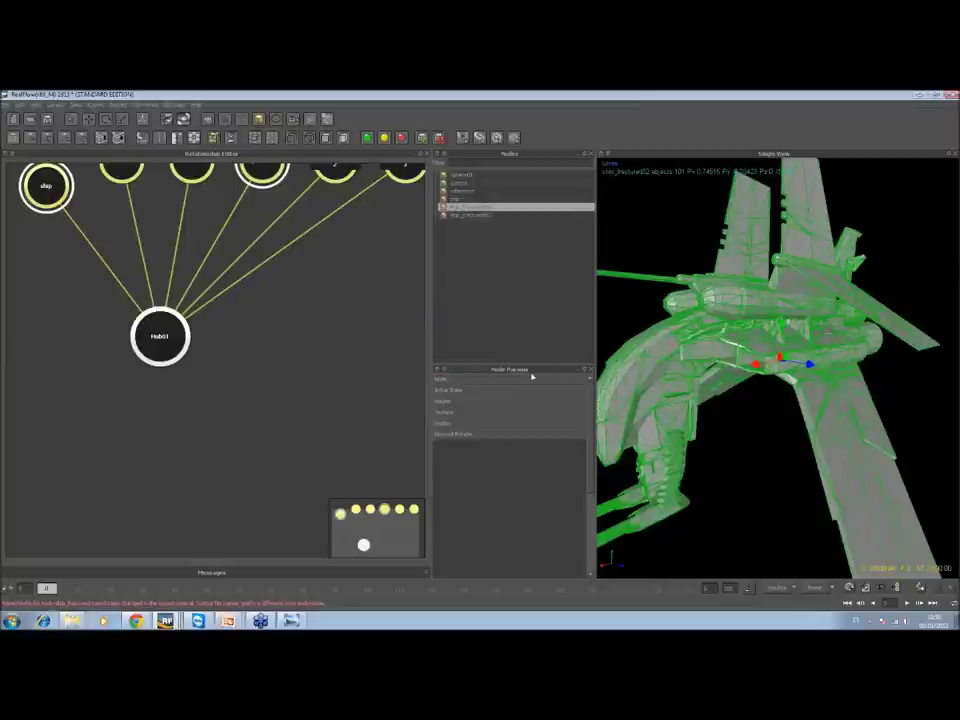